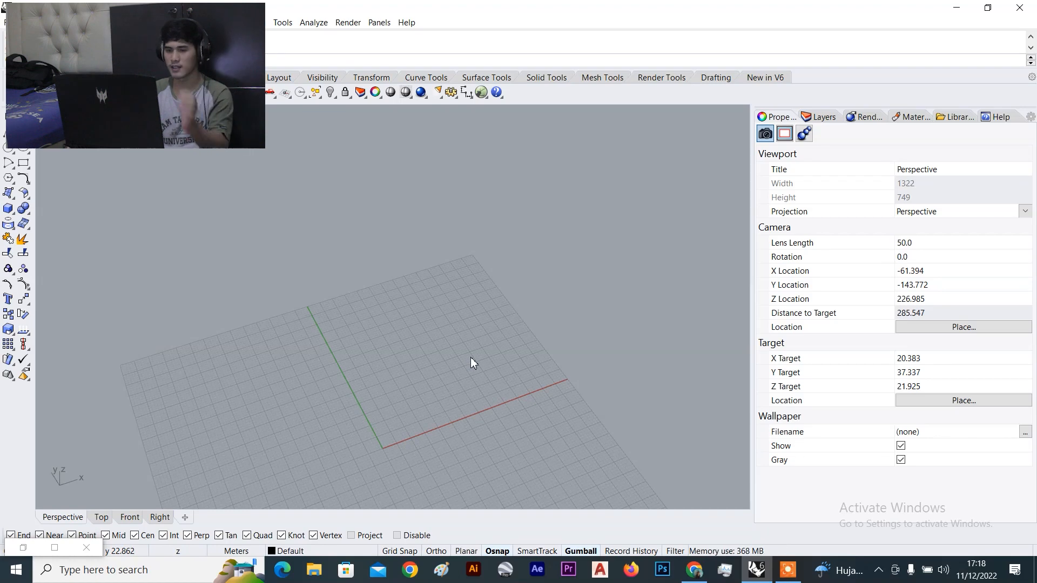
# Orbit and zoom the empty Perspective viewport, then launch the Grasshopper editor
pyautogui.moveTo(488, 372); pyautogui.dragTo(442, 366, button='right')
pyautogui.scroll(-8, 503, 380)
pyautogui.scroll(6, 486, 376)
pyautogui.scroll(2, 442, 366)
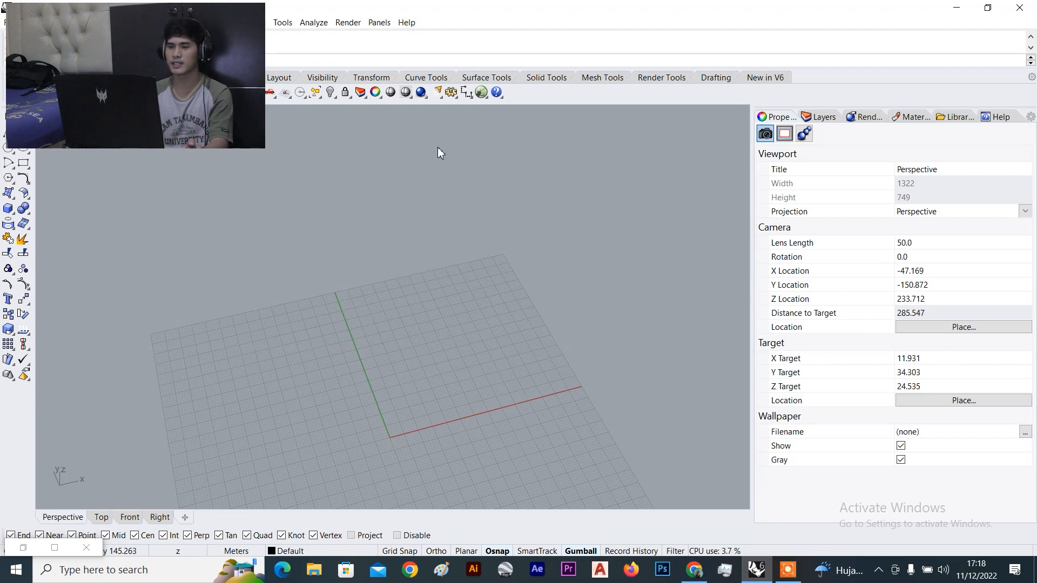
pyautogui.click(479, 93)
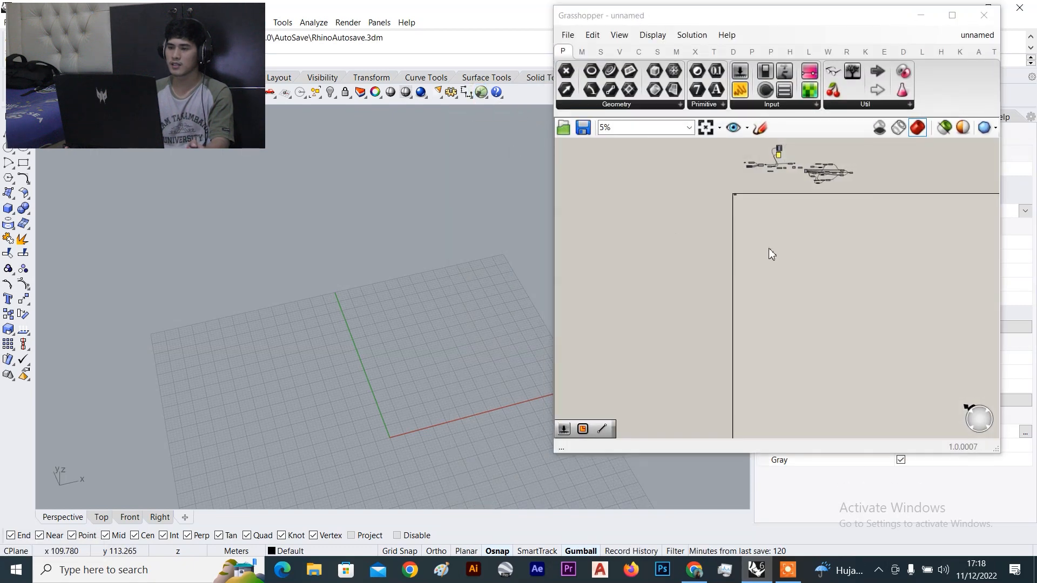
# Pan the Grasshopper canvas left and enlarge the editor window
pyautogui.moveTo(828, 256); pyautogui.dragTo(706, 267, button='right')
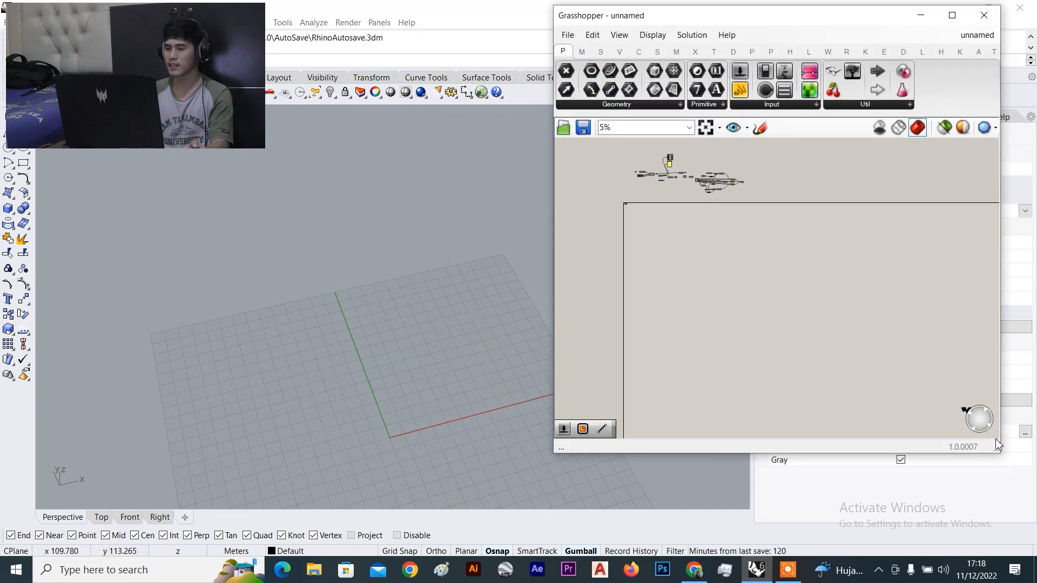
pyautogui.moveTo(997, 451); pyautogui.dragTo(1008, 484)
pyautogui.scroll(4, 747, 268)
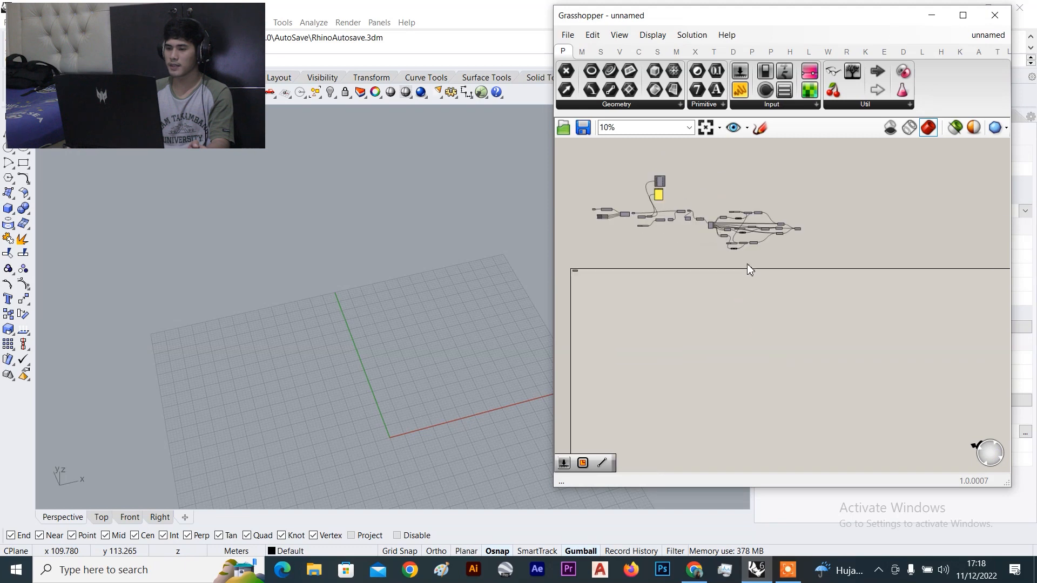
pyautogui.scroll(6, 704, 284)
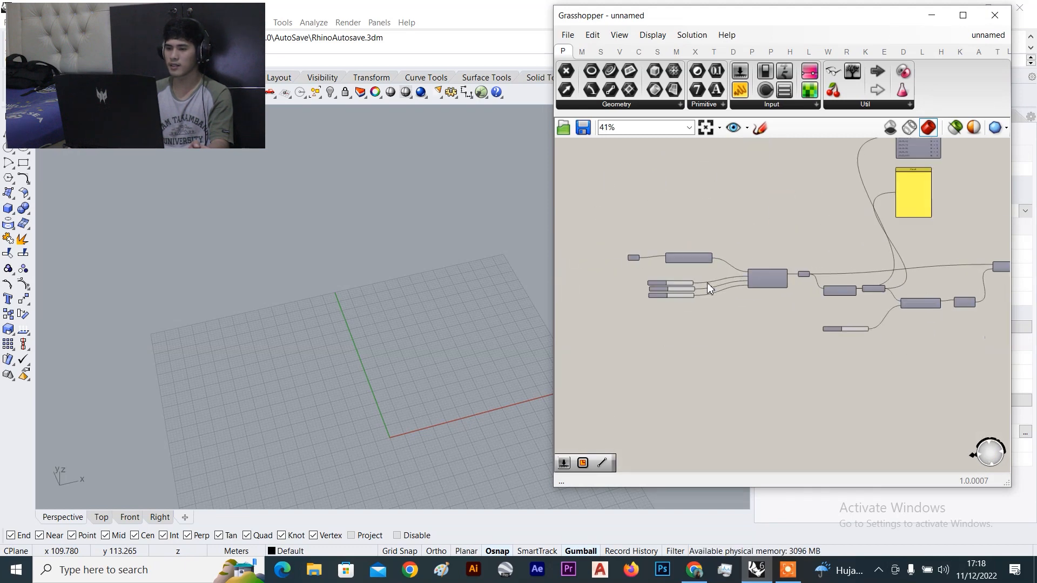
pyautogui.scroll(-6, 705, 284)
pyautogui.scroll(2, 781, 277)
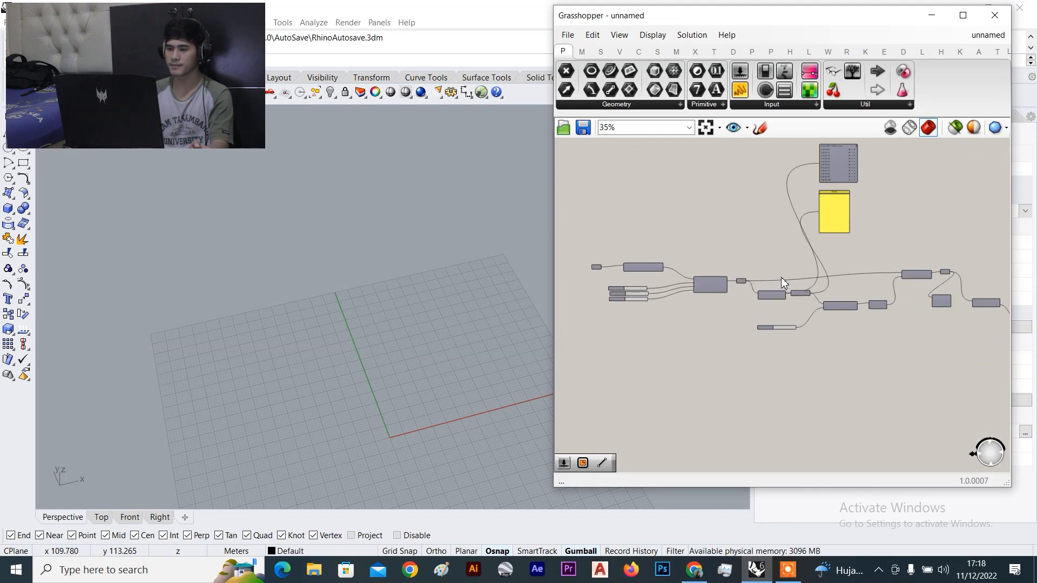
pyautogui.scroll(2, 725, 284)
pyautogui.scroll(-3, 686, 285)
# Zoom around the canvas, then minimize Grasshopper to reveal the empty Rhino viewport
pyautogui.scroll(4, 702, 290)
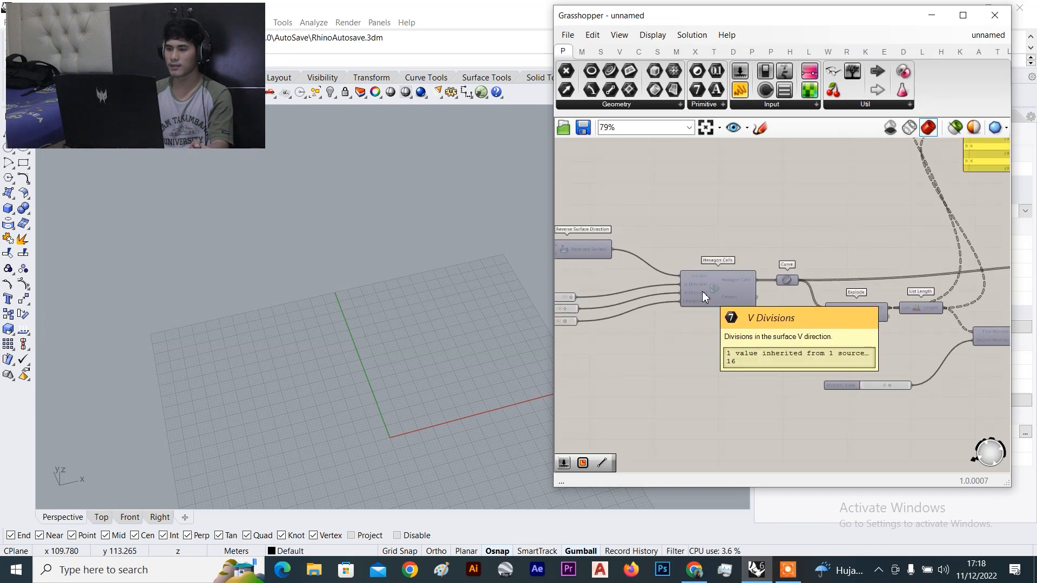
pyautogui.scroll(-10, 713, 239)
pyautogui.scroll(6, 796, 244)
pyautogui.scroll(-2, 894, 283)
pyautogui.scroll(-4, 841, 259)
pyautogui.scroll(5, 671, 296)
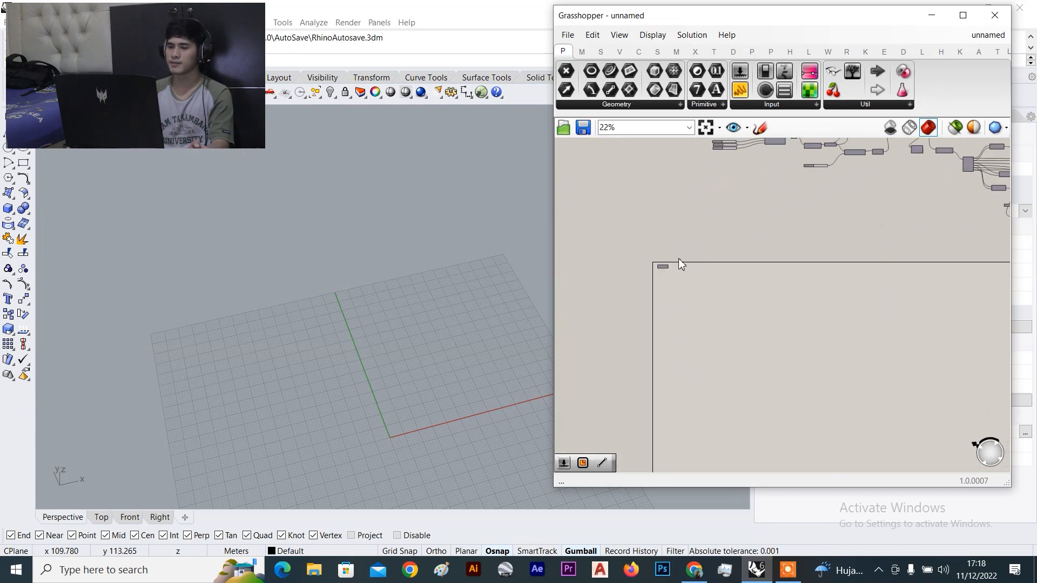
pyautogui.scroll(5, 679, 200)
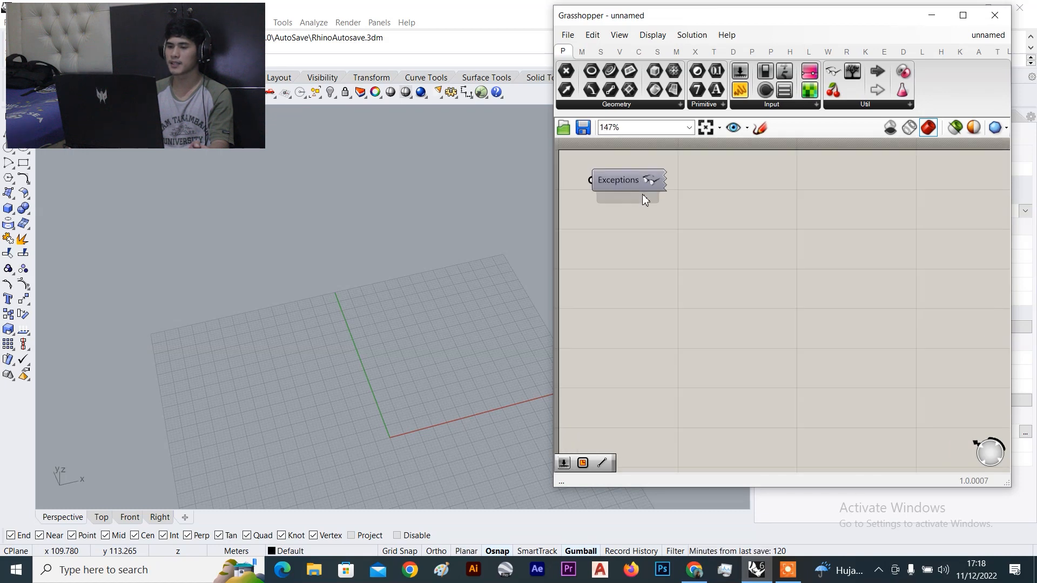
pyautogui.scroll(-3, 664, 248)
pyautogui.scroll(3, 663, 237)
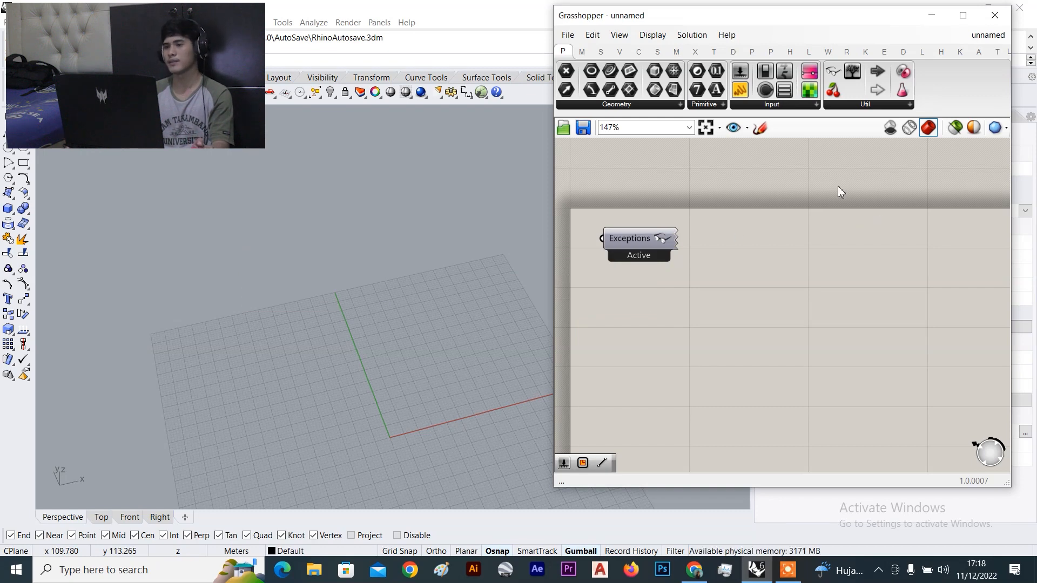
pyautogui.click(931, 16)
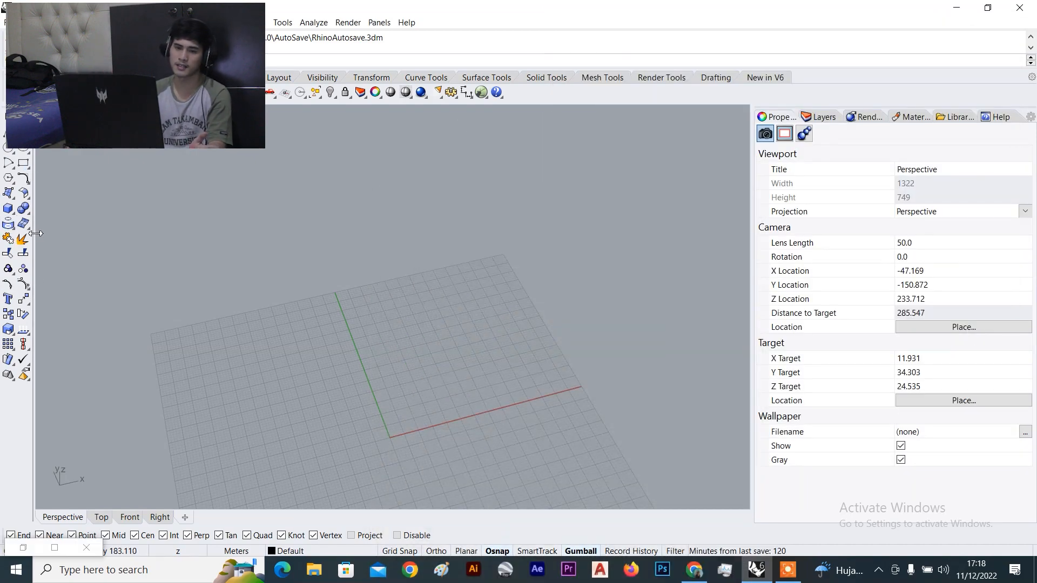
# Start a vertical plane surface and place its first corner on the grid with Ortho on
pyautogui.click(14, 199)
pyautogui.click(130, 198)
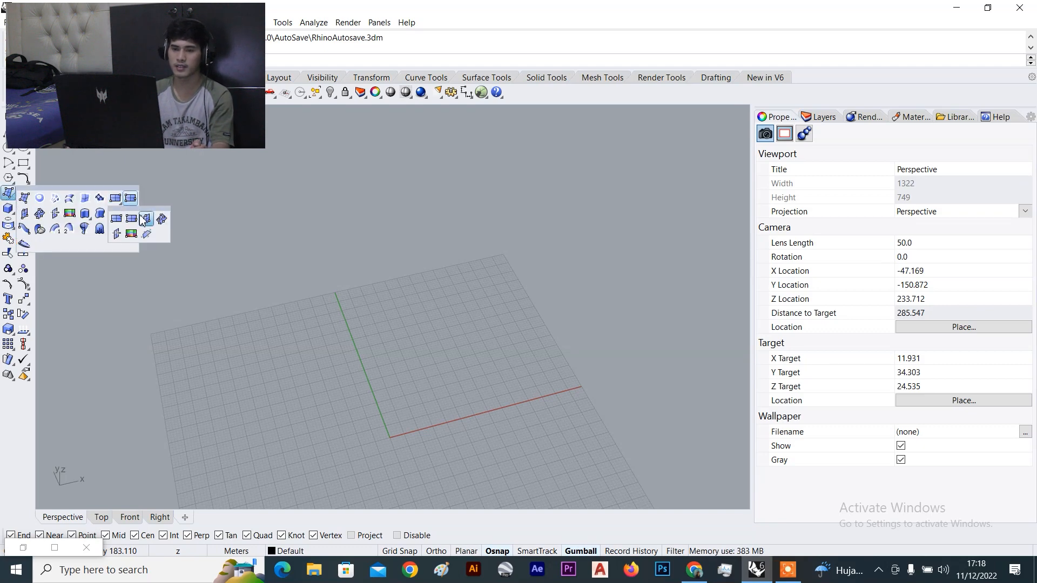
pyautogui.click(145, 219)
pyautogui.scroll(2, 456, 412)
pyautogui.click(421, 405)
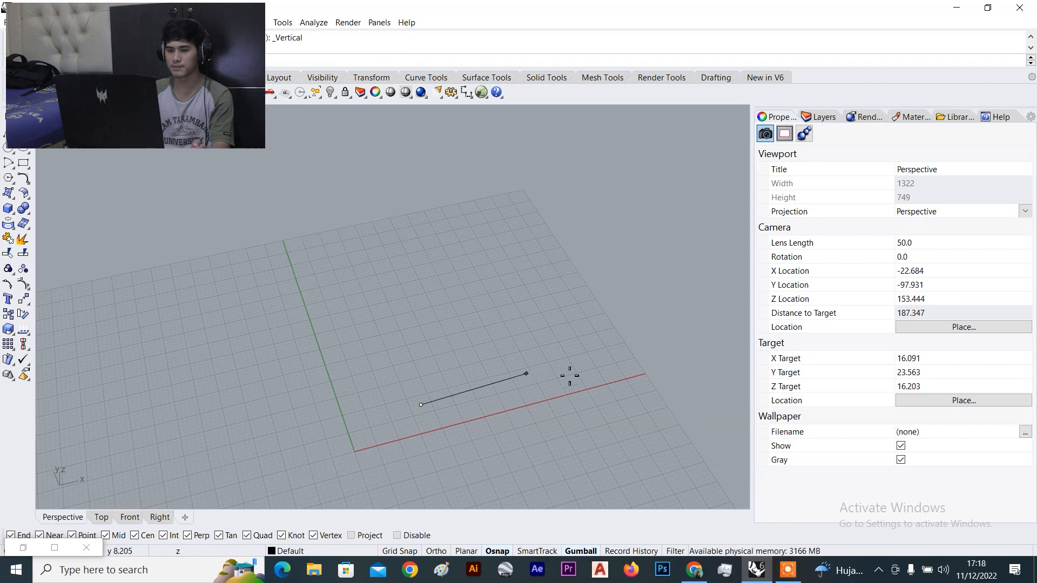
pyautogui.press('F8')
# Set the bottom-edge length and height to create the vertical rectangular surface
pyautogui.scroll(2, 584, 367)
pyautogui.keyDown('shift'); pyautogui.click(610, 356); pyautogui.keyUp('shift')
pyautogui.scroll(-6, 575, 355)
pyautogui.moveTo(575, 347); pyautogui.dragTo(572, 328, button='right')
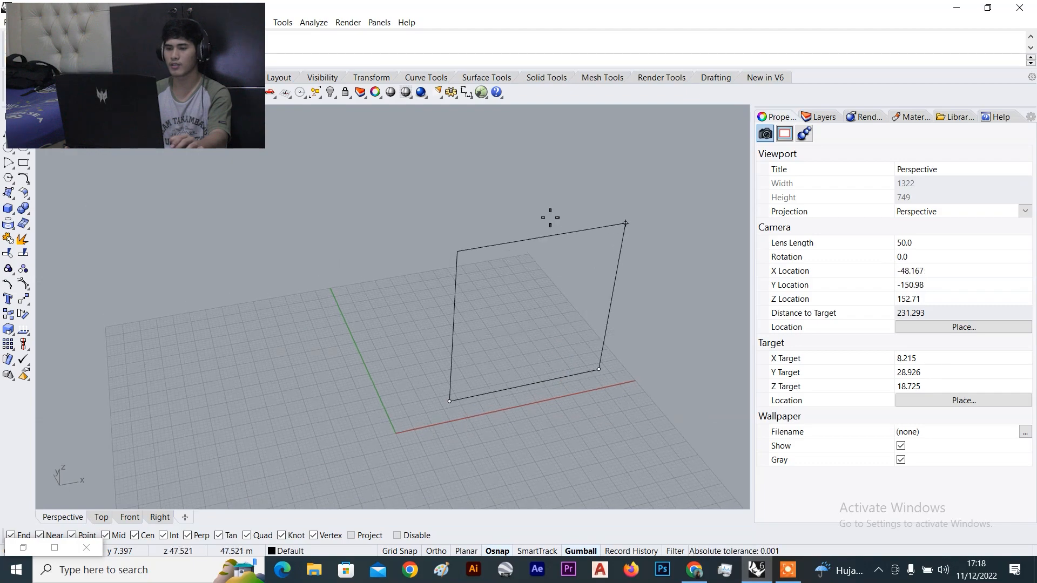
pyautogui.click(551, 178)
pyautogui.scroll(-6, 278, 248)
pyautogui.scroll(8, 410, 246)
pyautogui.moveTo(363, 237)
pyautogui.mouseDown(button='right')
pyautogui.moveTo(398, 223)
pyautogui.moveTo(415, 268)
pyautogui.mouseUp(button='right')
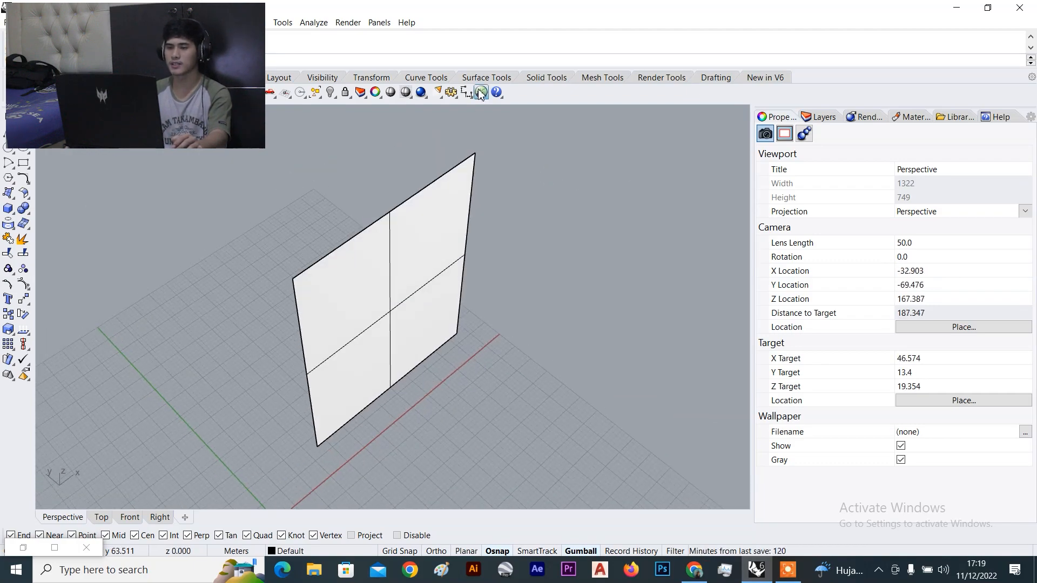
# Relaunch the Grasshopper editor and pan its canvas slightly
pyautogui.click(480, 93)
pyautogui.scroll(5, 663, 264)
pyautogui.scroll(-4, 663, 263)
pyautogui.moveTo(690, 292); pyautogui.dragTo(667, 289, button='right')
pyautogui.scroll(5, 650, 268)
pyautogui.scroll(-3, 653, 266)
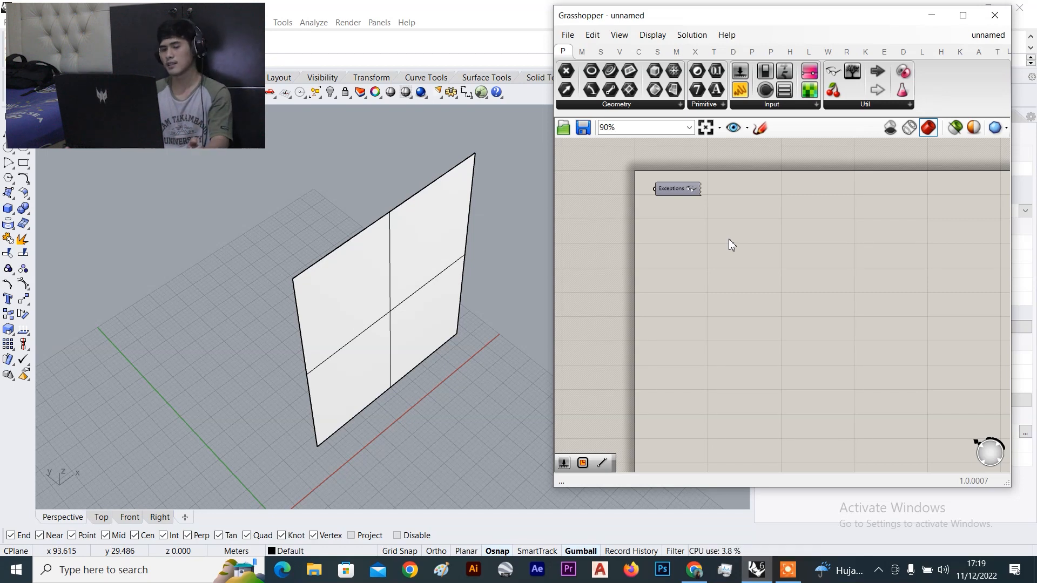
# Select and deselect the vertical surface, then dismiss an empty canvas search
pyautogui.click(373, 322)
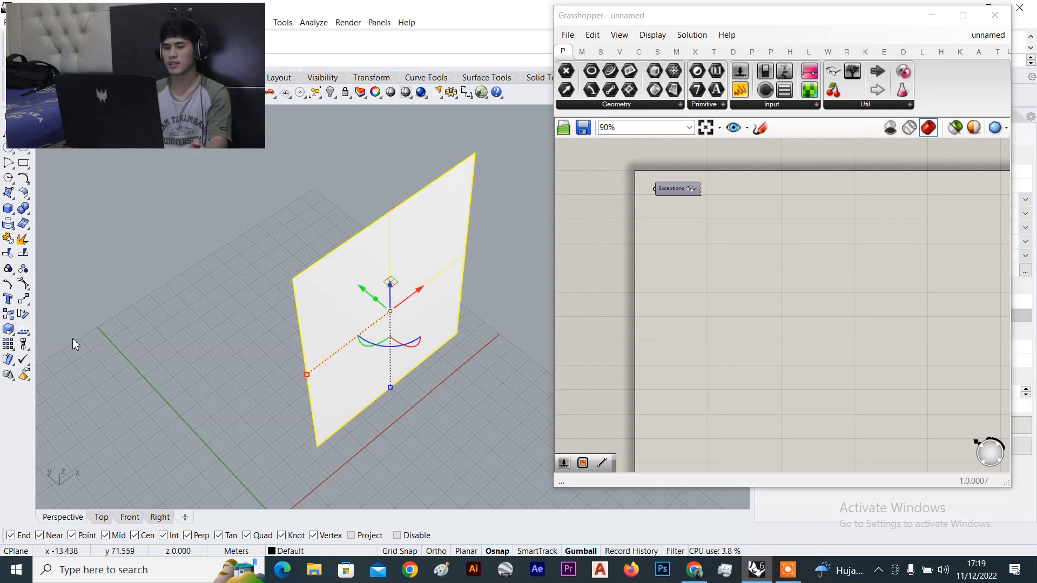
pyautogui.click(284, 238)
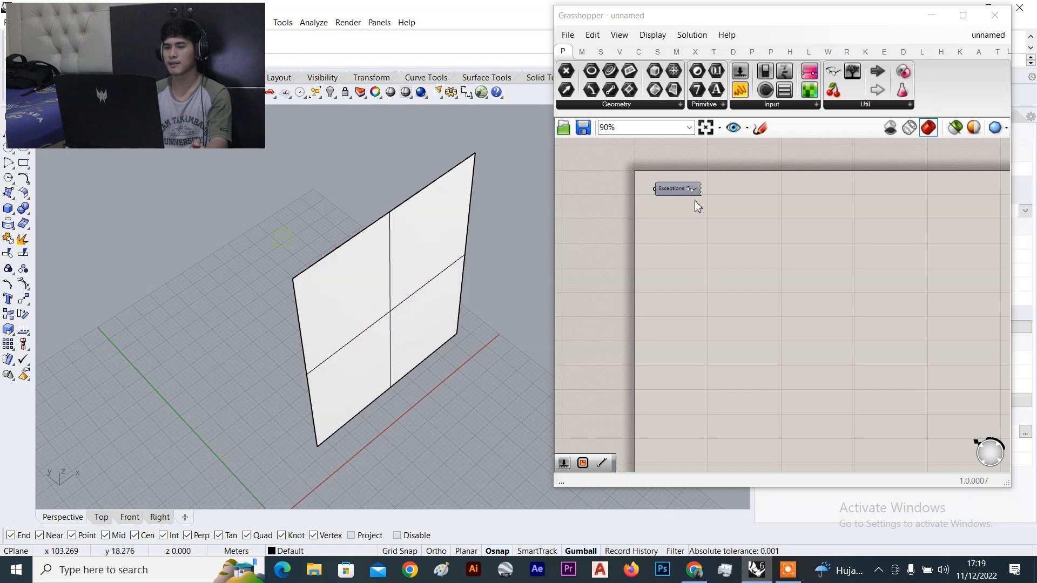
pyautogui.scroll(3, 688, 218)
pyautogui.doubleClick(702, 289)
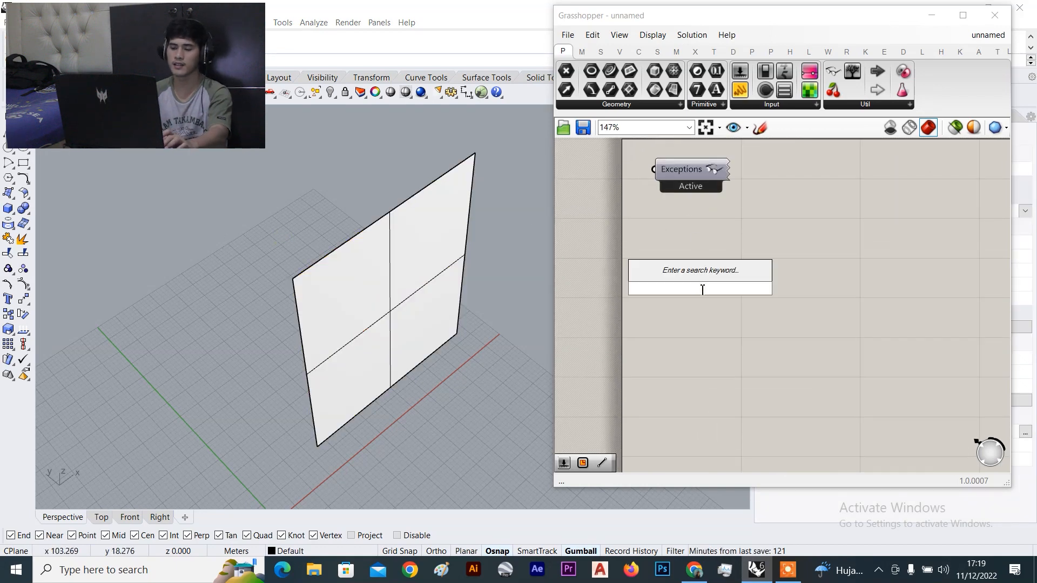
pyautogui.press('Escape')
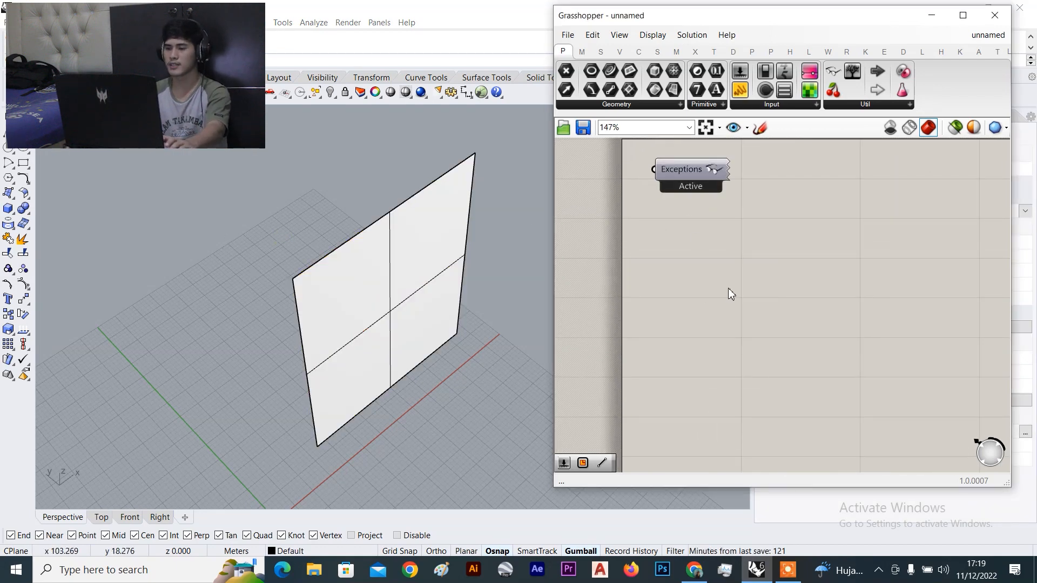
# Add a Surface parameter via the 'surface' search, move it right, and choose Set one Surface
pyautogui.doubleClick(760, 285)
pyautogui.write('surface')
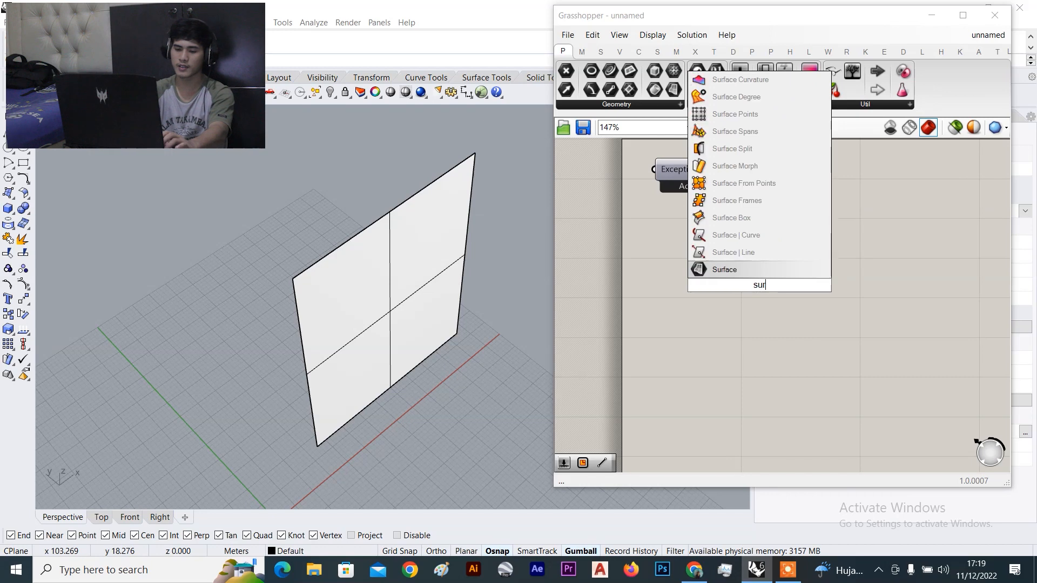
pyautogui.click(749, 270)
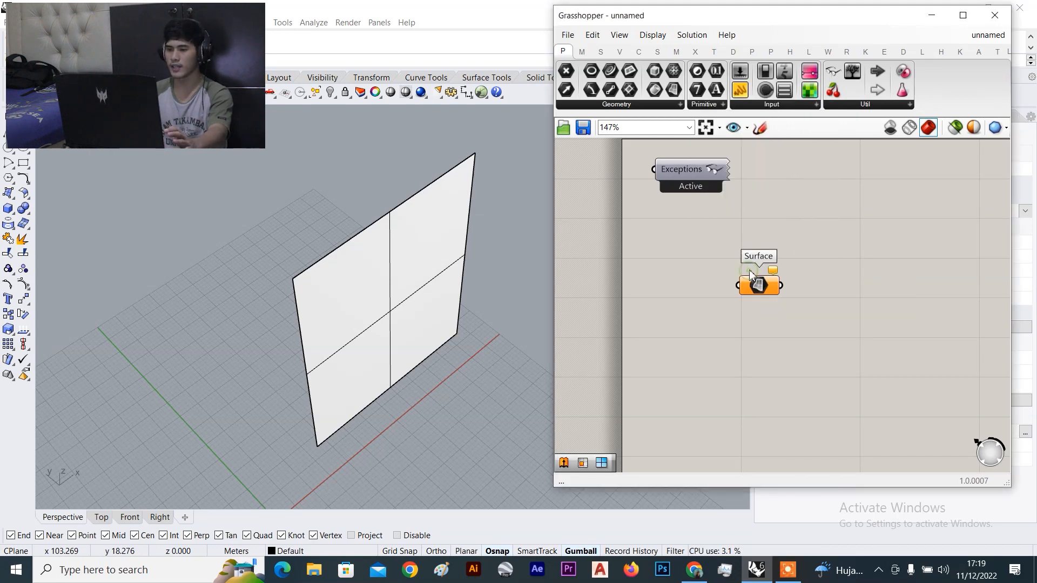
pyautogui.scroll(3, 752, 278)
pyautogui.scroll(-3, 756, 284)
pyautogui.scroll(3, 731, 286)
pyautogui.moveTo(726, 261); pyautogui.dragTo(799, 252)
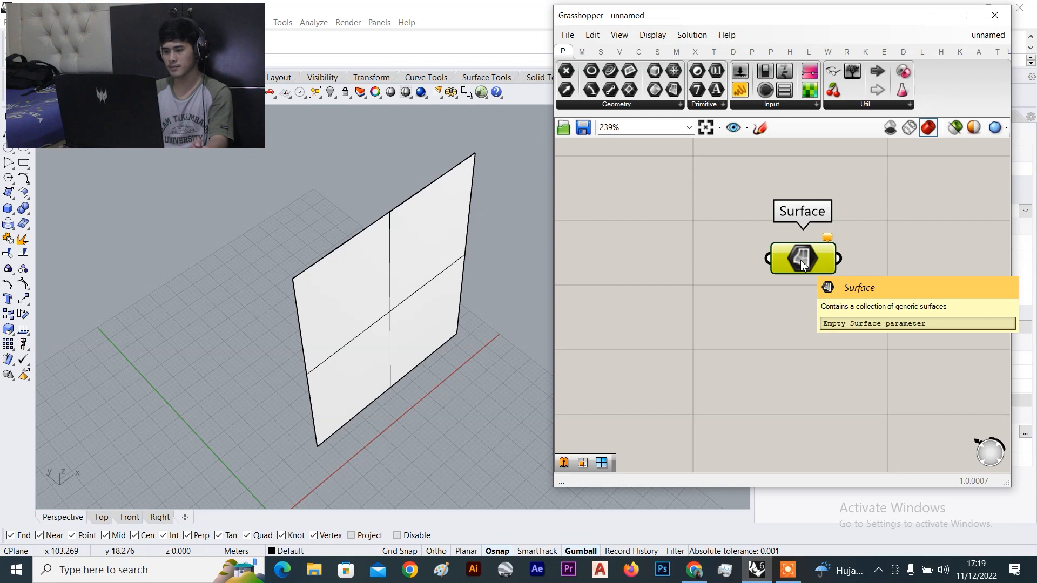
pyautogui.rightClick(800, 260)
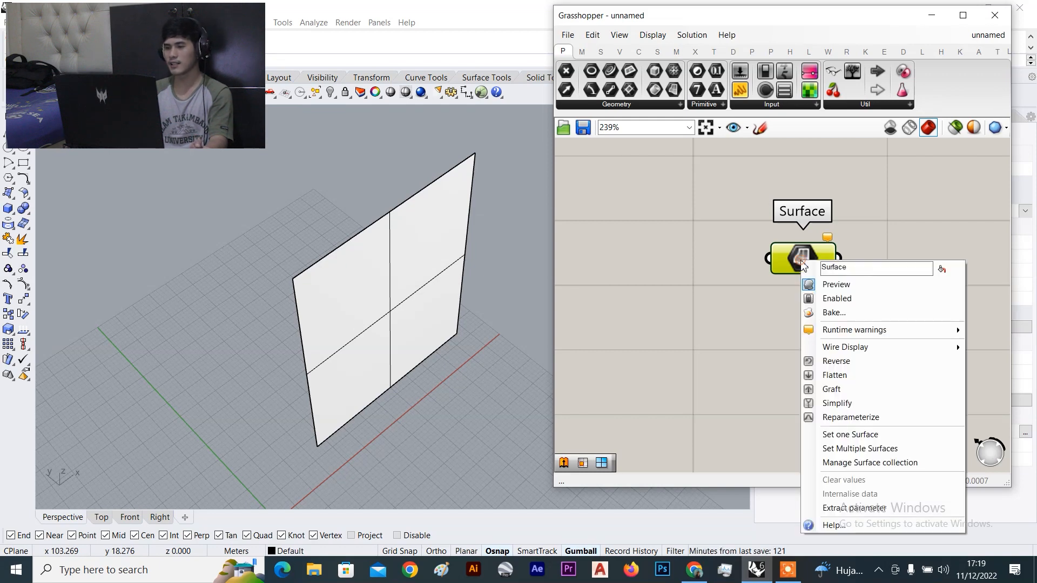
pyautogui.click(872, 435)
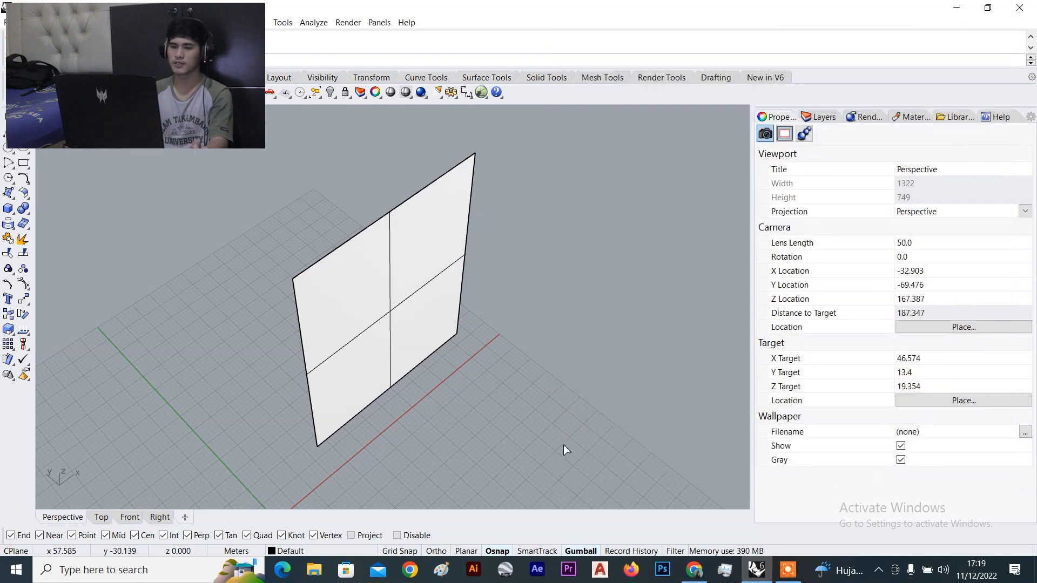
# Pick the vertical surface into the Surface parameter and orbit around its green preview
pyautogui.click(324, 280)
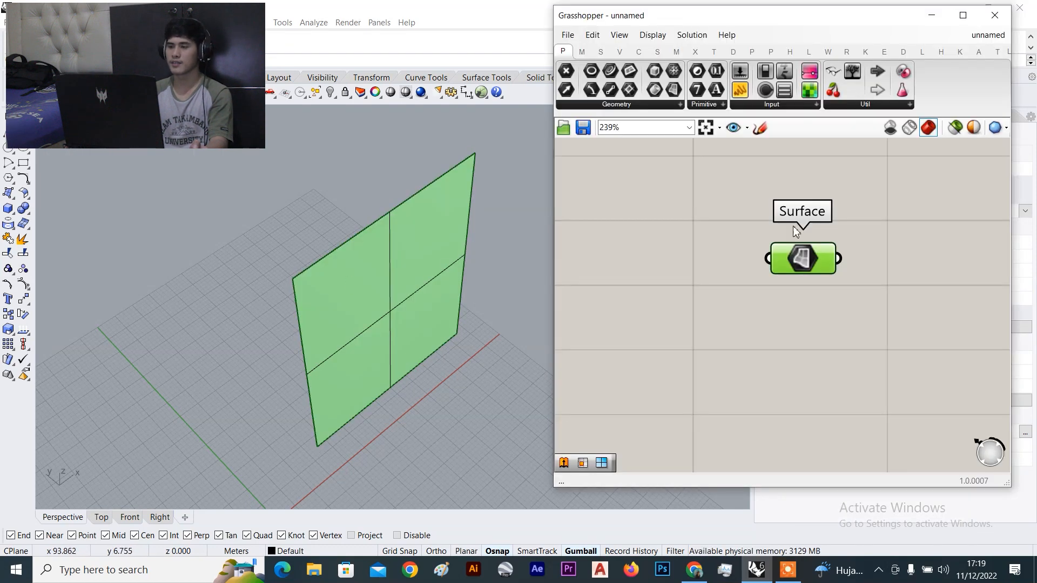
pyautogui.scroll(-7, 229, 257)
pyautogui.moveTo(229, 257); pyautogui.dragTo(279, 261, button='right')
pyautogui.scroll(5, 305, 267)
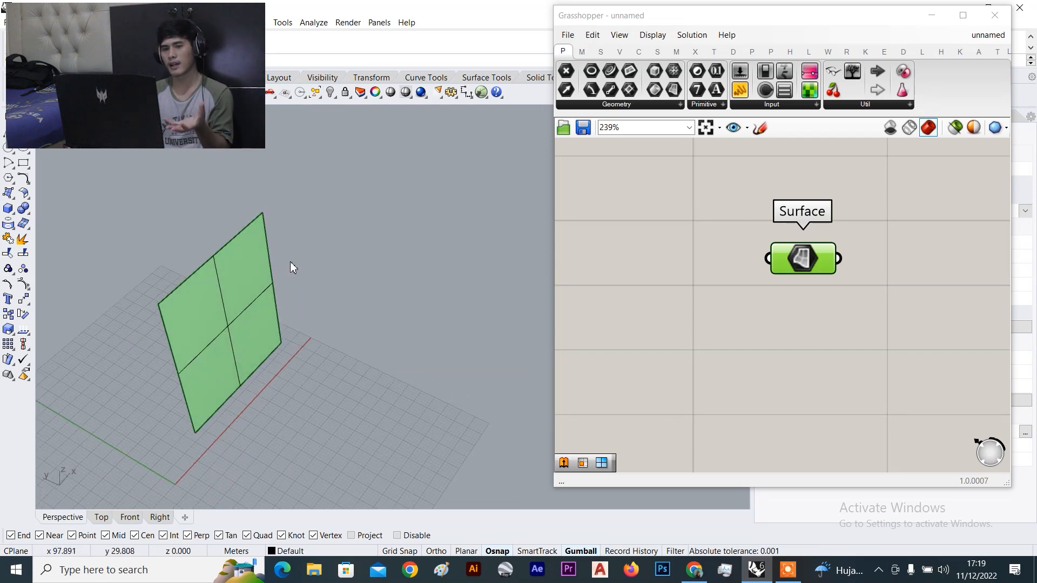
pyautogui.scroll(-4, 244, 267)
pyautogui.moveTo(244, 267); pyautogui.dragTo(274, 184, button='right')
pyautogui.scroll(6, 236, 248)
# Select the green surface and slide it along the x-axis
pyautogui.click(243, 323)
pyautogui.click(428, 216)
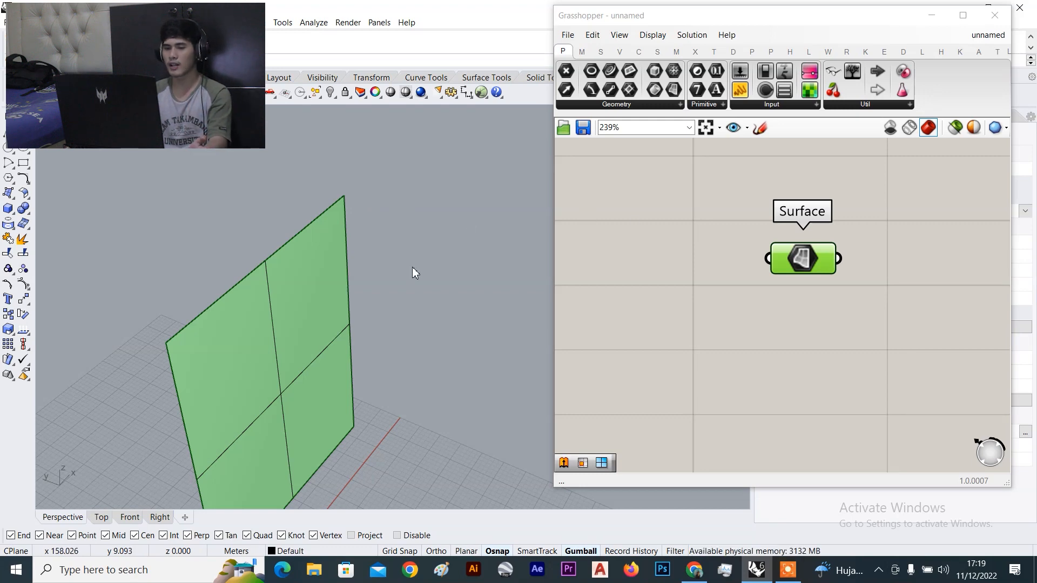
pyautogui.moveTo(378, 184); pyautogui.dragTo(291, 254)
pyautogui.moveTo(276, 324); pyautogui.dragTo(284, 356, button='right')
pyautogui.scroll(-6, 289, 370)
pyautogui.scroll(4, 359, 389)
pyautogui.moveTo(295, 349); pyautogui.dragTo(282, 361)
pyautogui.click(351, 327)
# Delete the referenced planar surface to test the parameter's link
pyautogui.scroll(-5, 350, 324)
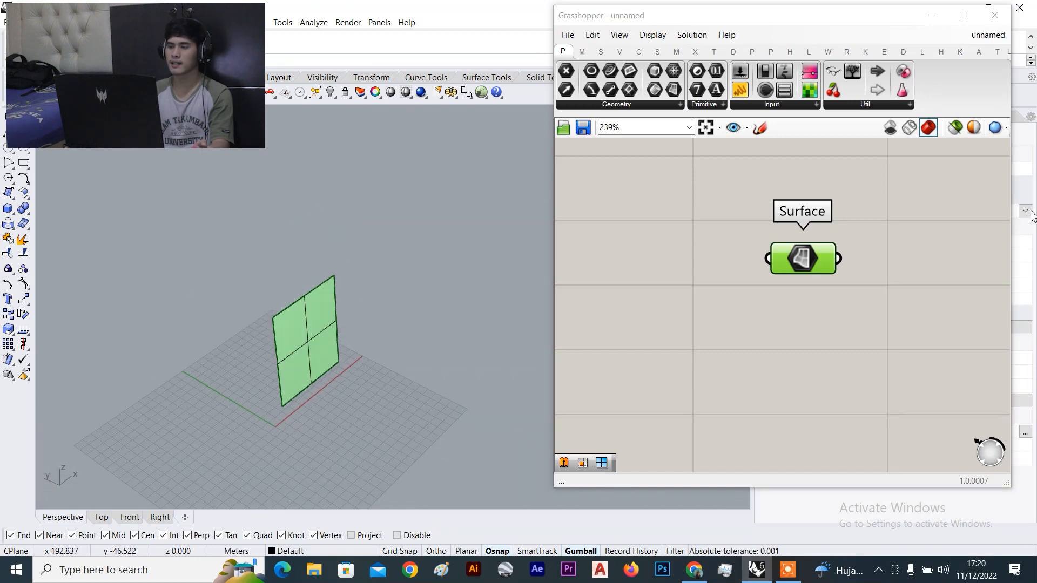
pyautogui.click(299, 321)
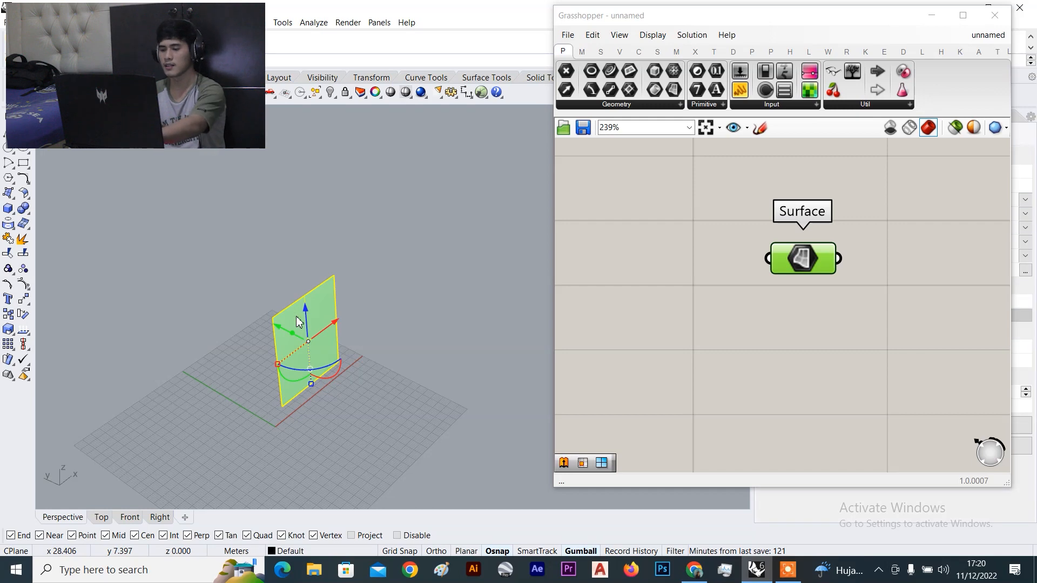
pyautogui.press('Delete')
# Check the Surface parameter's missing-surface warning, then undo the deletion in Rhino
pyautogui.click(953, 308)
pyautogui.scroll(3, 812, 238)
pyautogui.moveTo(839, 241)
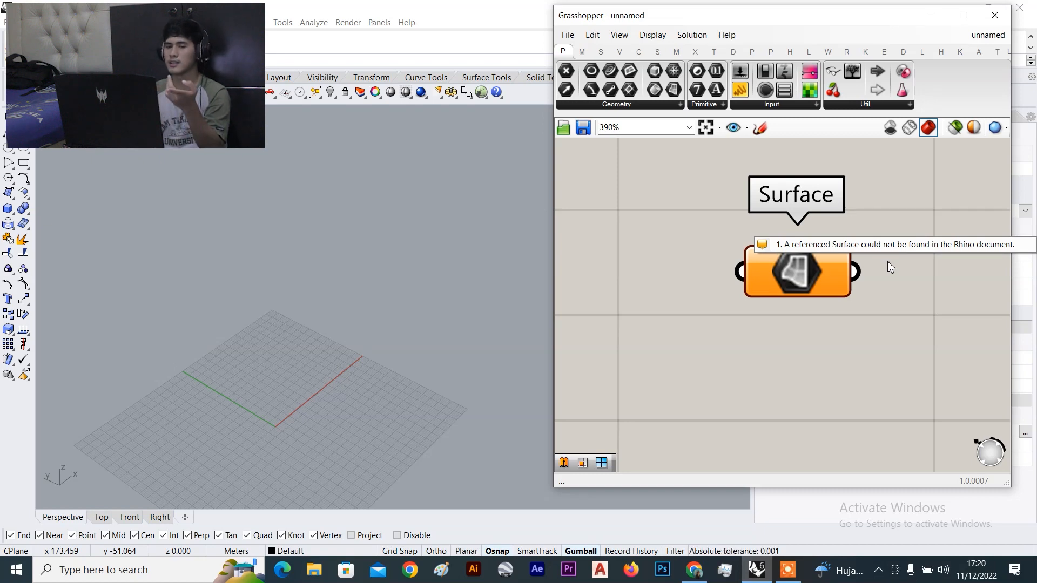
pyautogui.click(299, 380)
pyautogui.scroll(4, 299, 380)
pyautogui.hotkey('ctrl', 'z')
pyautogui.click(456, 215)
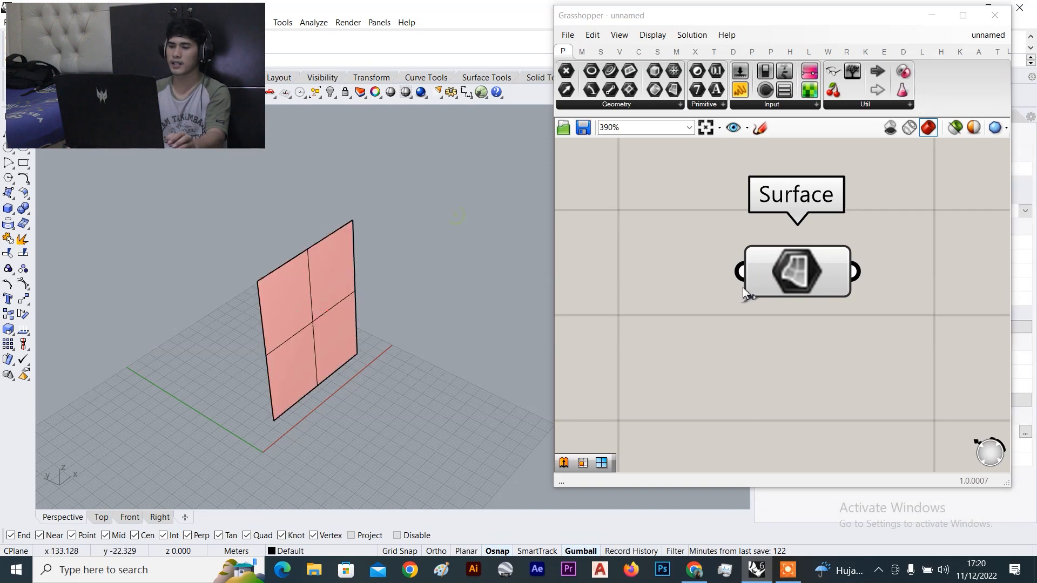
# Select the Surface parameter to preview the restored surface in the viewport
pyautogui.click(785, 258)
pyautogui.scroll(-5, 254, 274)
pyautogui.moveTo(263, 274)
pyautogui.mouseDown(button='right')
pyautogui.moveTo(266, 292)
pyautogui.moveTo(283, 277)
pyautogui.moveTo(261, 255)
pyautogui.mouseUp(button='right')
pyautogui.scroll(5, 290, 267)
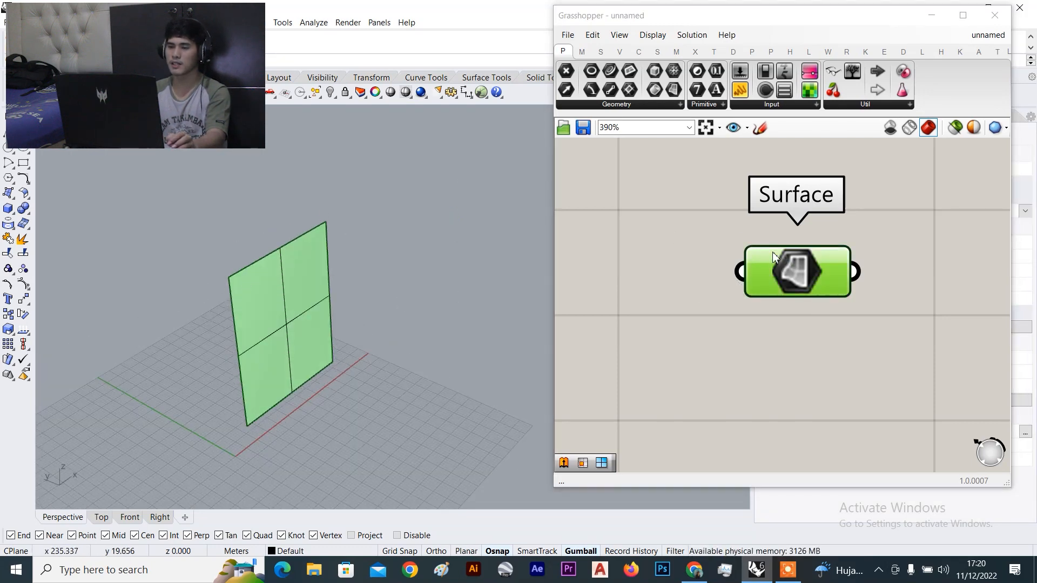
pyautogui.click(662, 257)
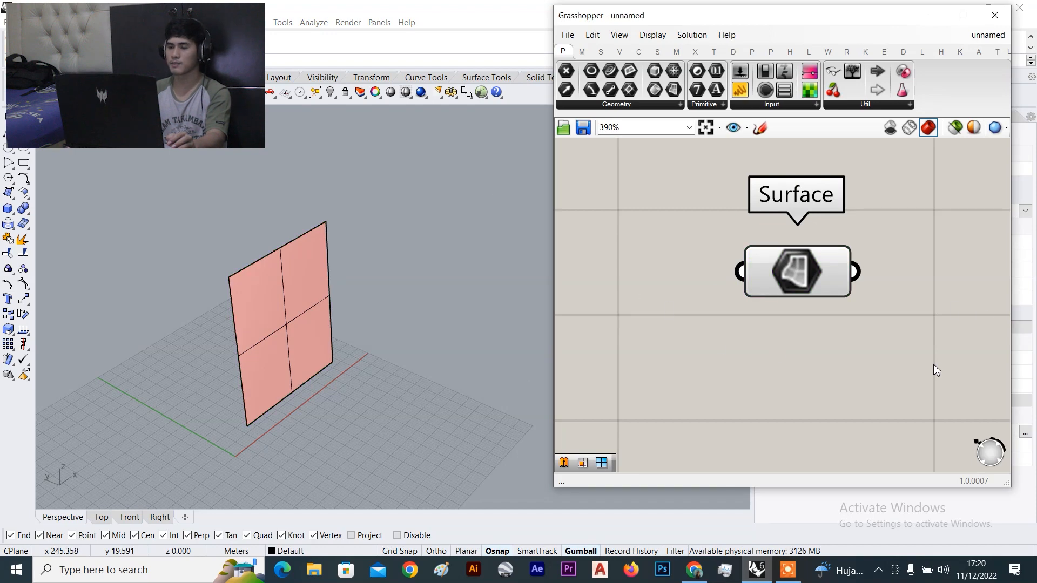
pyautogui.click(811, 265)
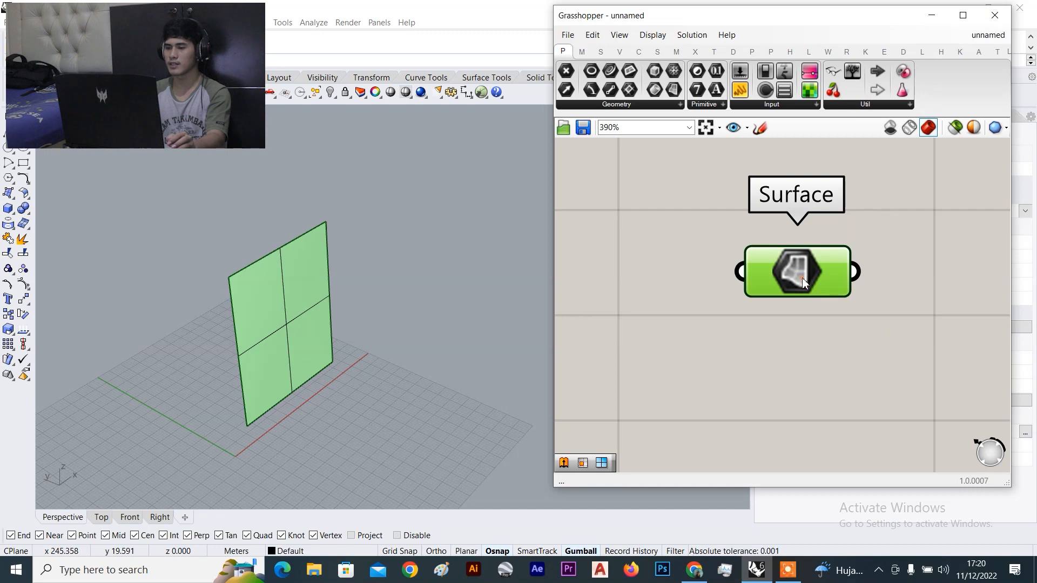
# Internalise the surface data in the Surface parameter and reposition it on the canvas
pyautogui.rightClick(802, 278)
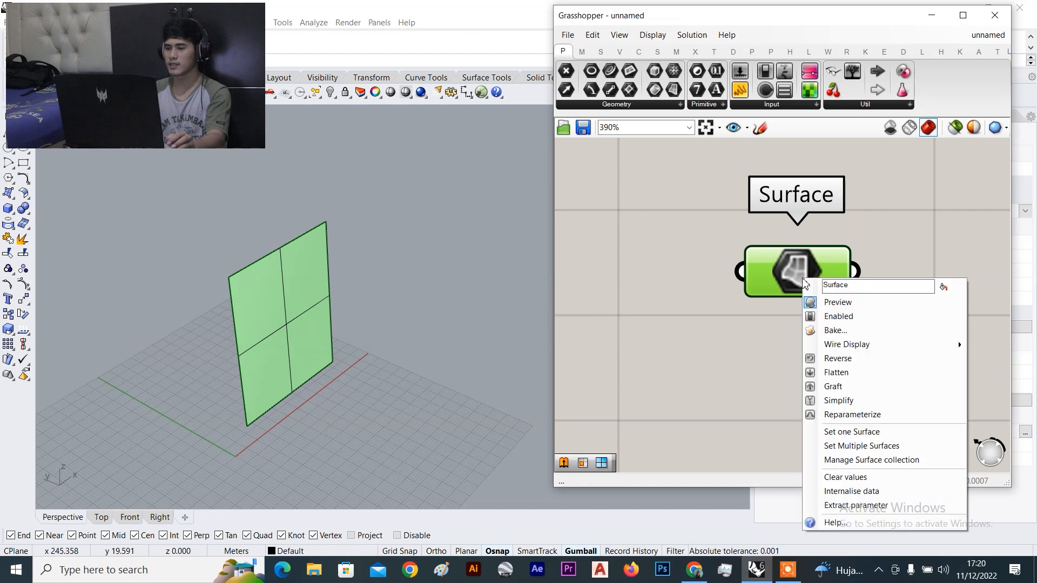
pyautogui.click(880, 492)
pyautogui.click(687, 277)
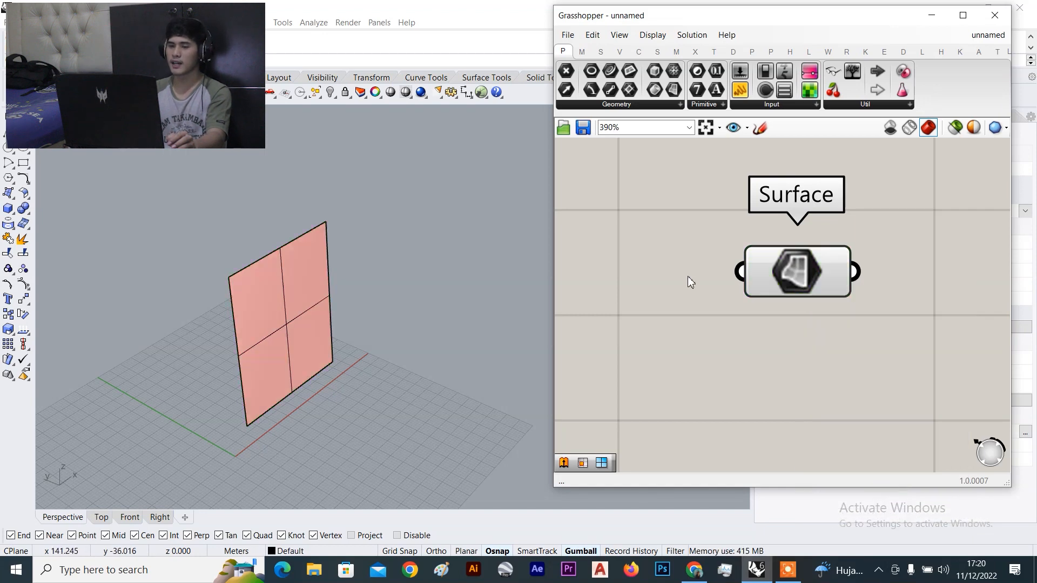
pyautogui.click(767, 267)
pyautogui.scroll(-5, 808, 255)
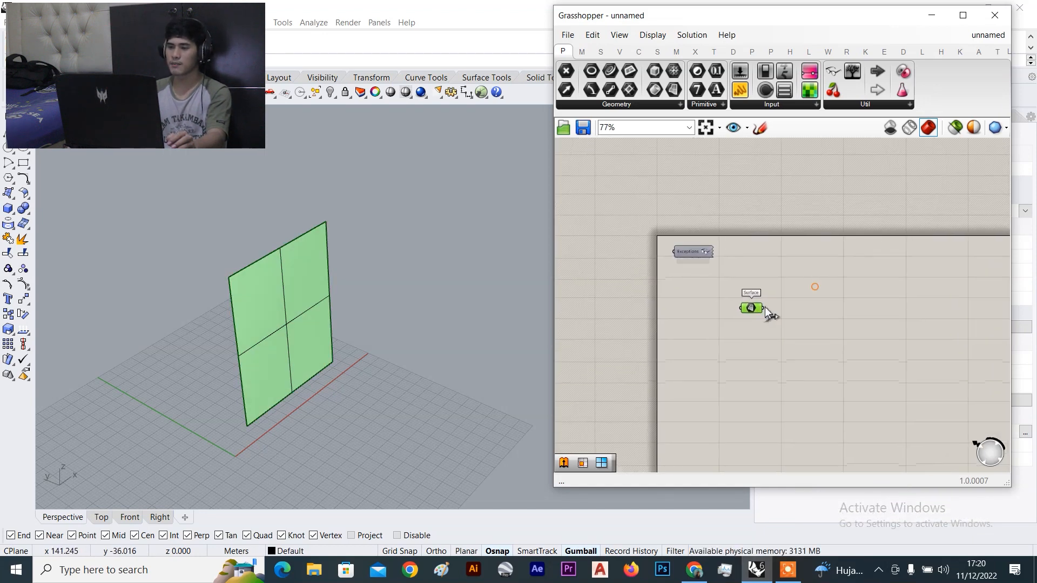
pyautogui.moveTo(750, 312); pyautogui.dragTo(701, 337)
pyautogui.moveTo(405, 199); pyautogui.dragTo(195, 332)
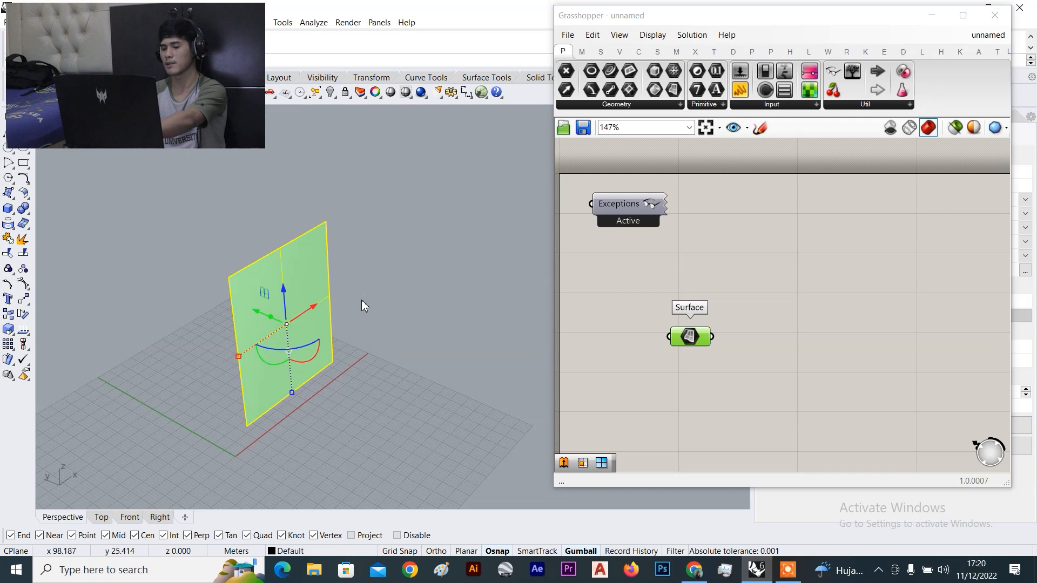
pyautogui.click(362, 301)
# Drag the internalised Surface parameter up and to the right on the canvas
pyautogui.click(774, 268)
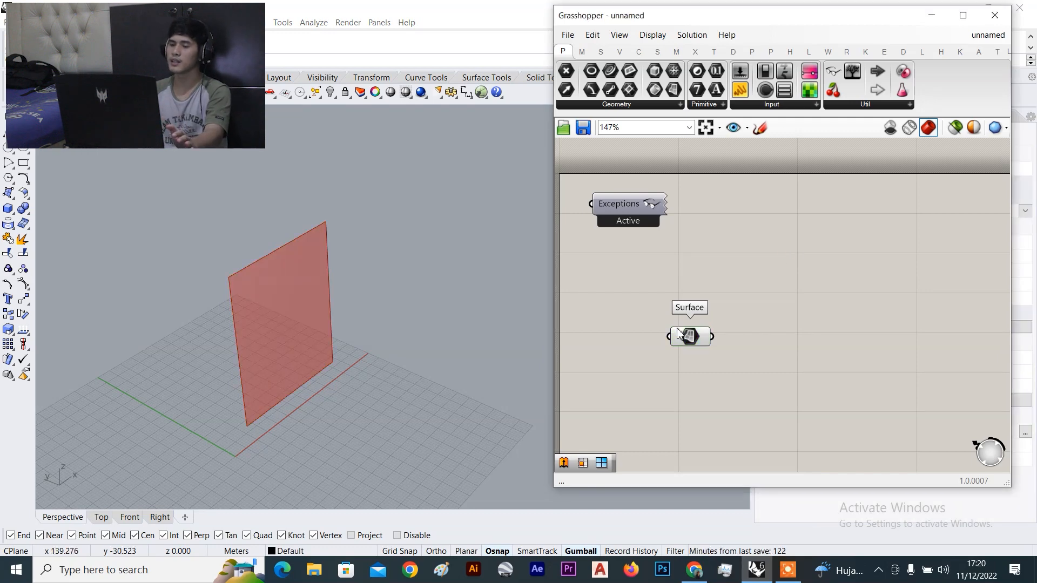
pyautogui.moveTo(679, 333); pyautogui.dragTo(696, 286)
pyautogui.click(807, 315)
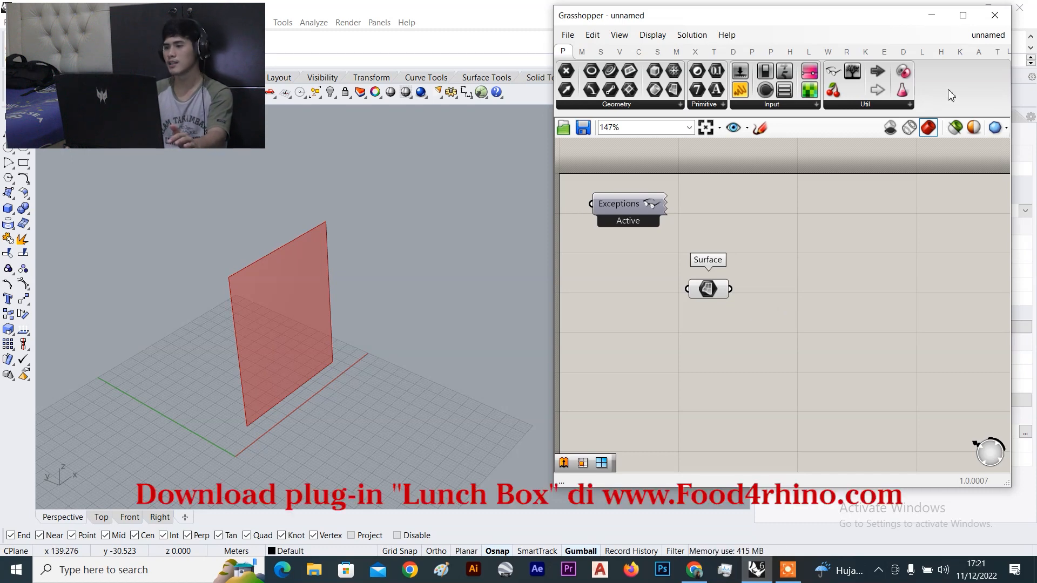
# Place a LunchBox Hexagon Cells component from the Panels list and position it
pyautogui.click(920, 52)
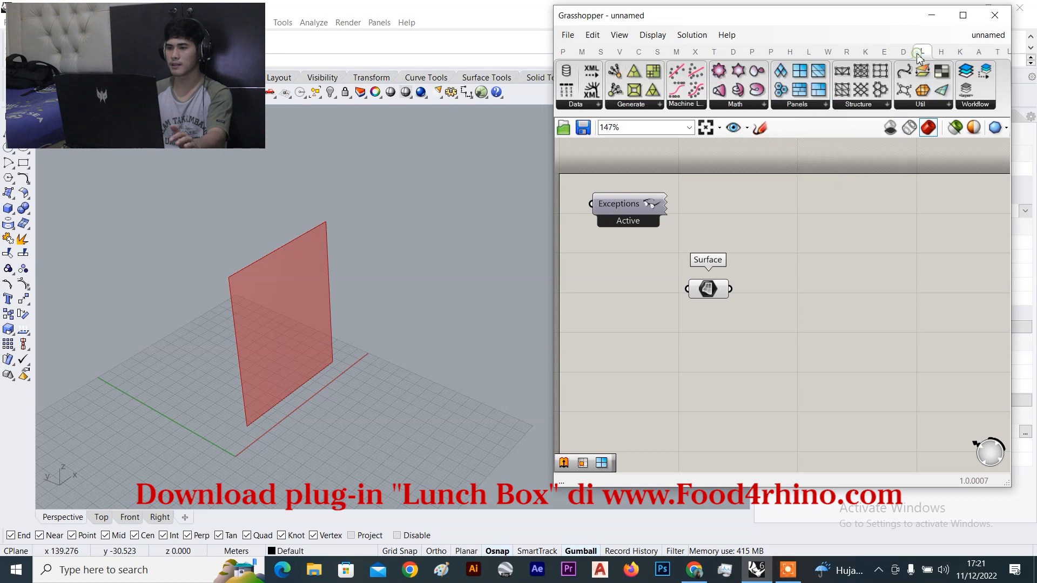
pyautogui.click(804, 106)
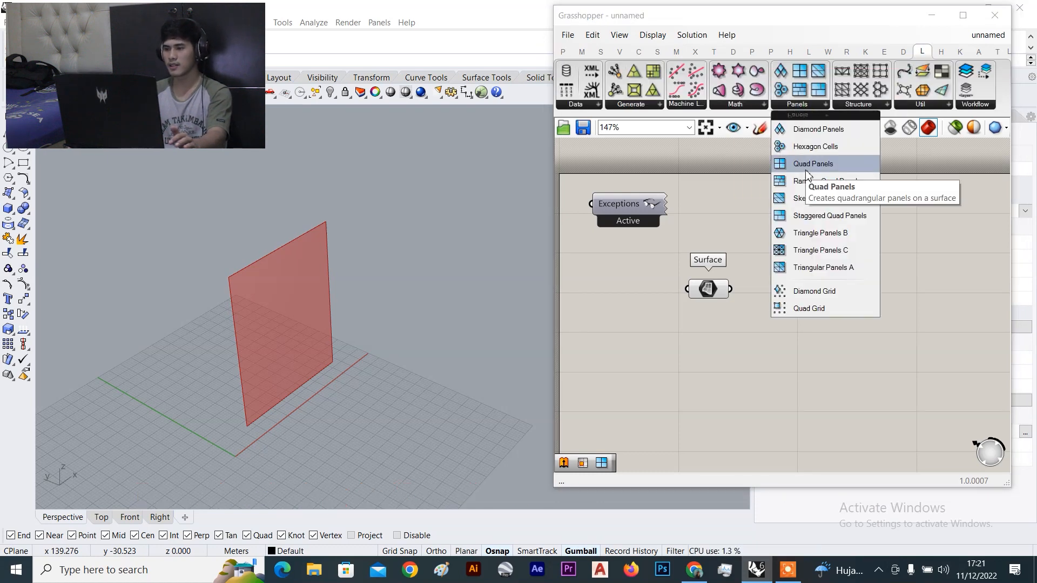
pyautogui.moveTo(810, 147); pyautogui.dragTo(831, 372)
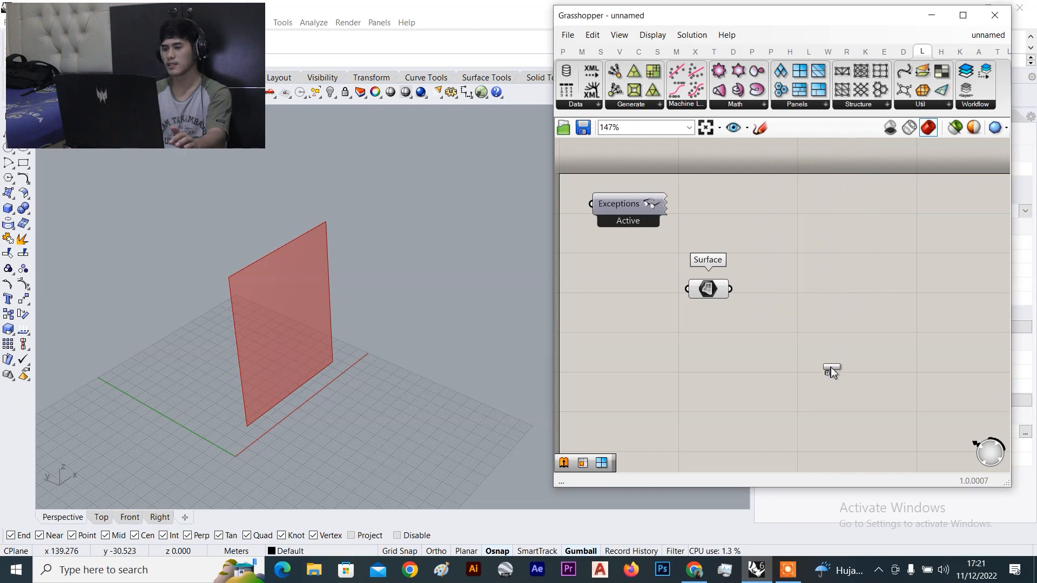
pyautogui.click(843, 354)
pyautogui.moveTo(864, 386); pyautogui.dragTo(758, 345, button='right')
pyautogui.moveTo(720, 312); pyautogui.dragTo(845, 303)
pyautogui.scroll(1, 631, 242)
pyautogui.scroll(-4, 935, 190)
pyautogui.moveTo(897, 208); pyautogui.dragTo(843, 223, button='right')
# Wire the Surface parameter into Hexagon Cells' Surface input
pyautogui.click(918, 105)
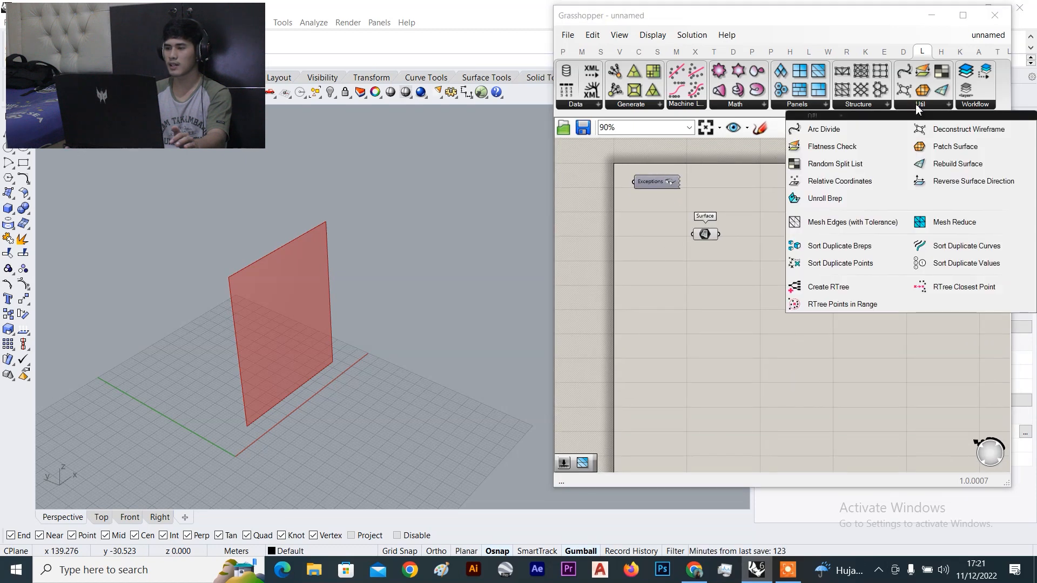
pyautogui.scroll(3, 692, 252)
pyautogui.moveTo(711, 229); pyautogui.dragTo(888, 272)
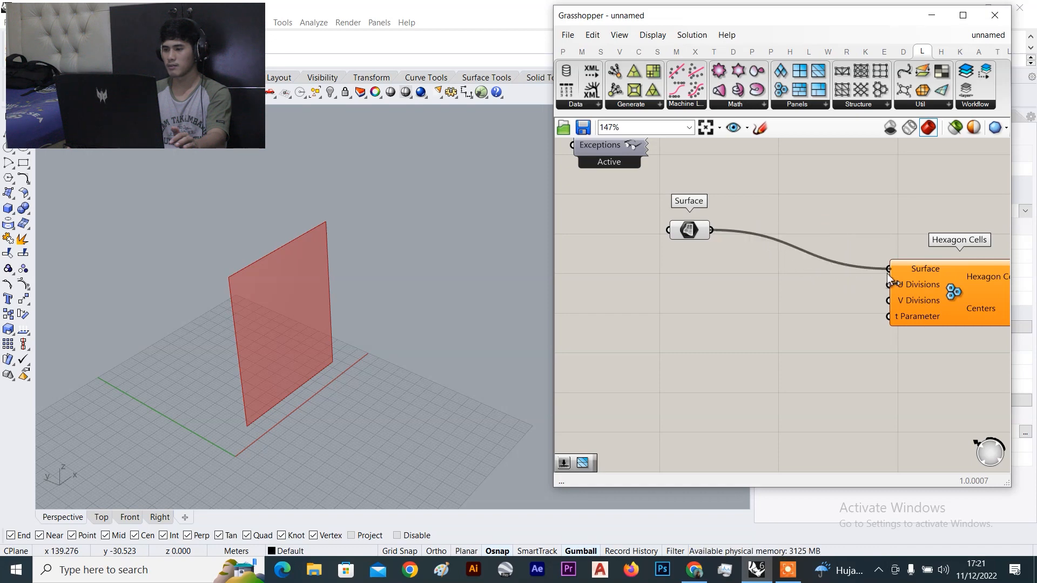
pyautogui.click(847, 332)
pyautogui.scroll(3, 853, 332)
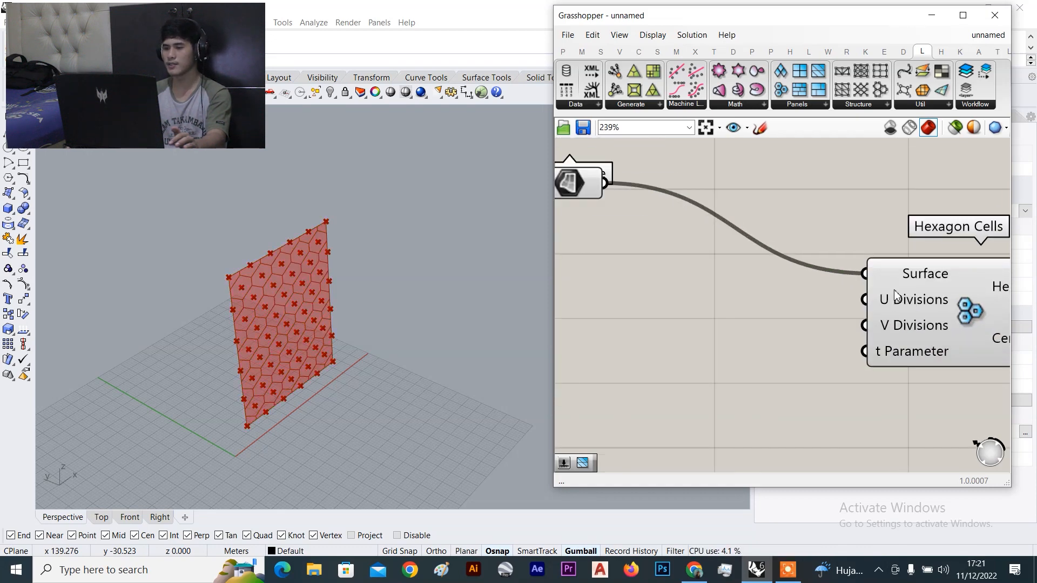
# Clear a mistyped slider entry and close the canvas search
pyautogui.doubleClick(675, 292)
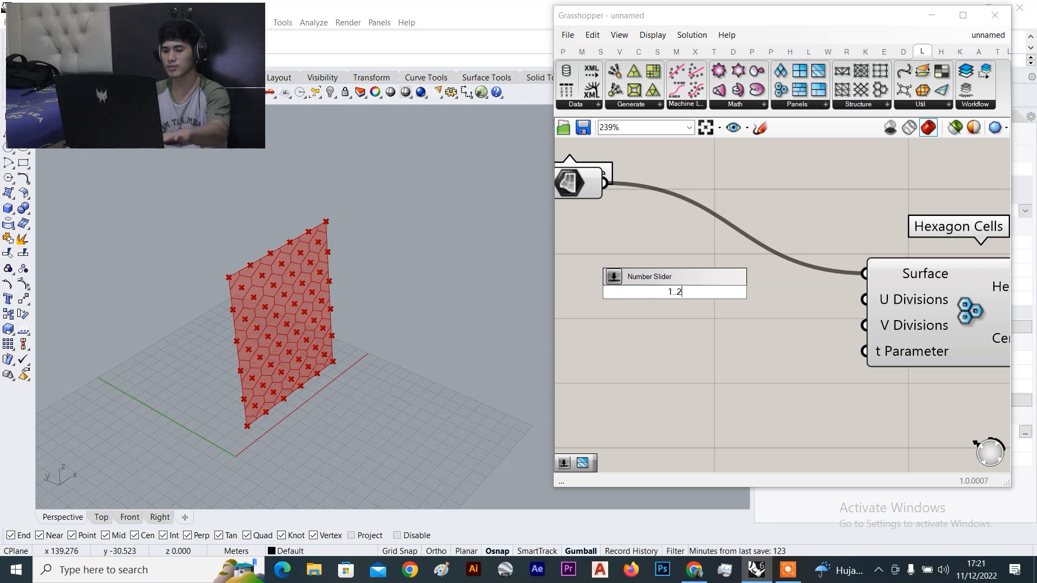
pyautogui.press('BackSpace')
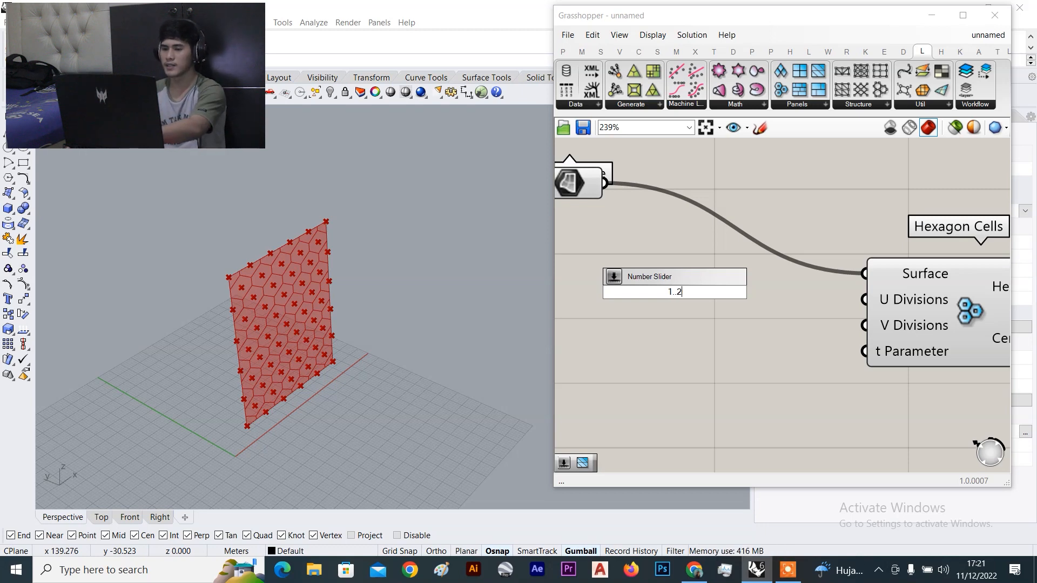
pyautogui.press('BackSpace')
pyautogui.press('Escape')
pyautogui.scroll(-3, 704, 364)
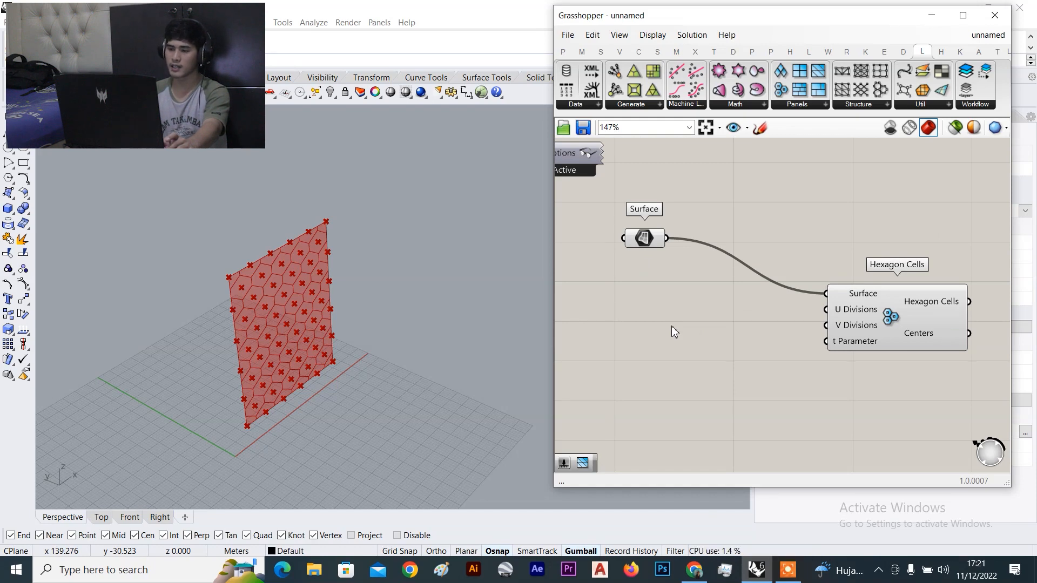
# Create a Number Slider ranging 1 to 20 with the '1..20' search entry
pyautogui.doubleClick(671, 325)
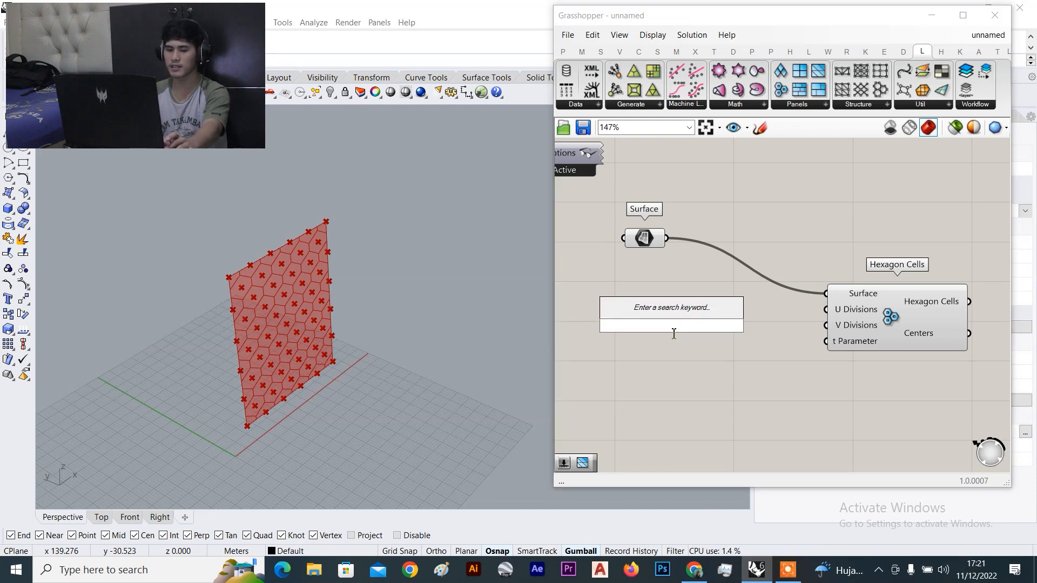
pyautogui.write('1')
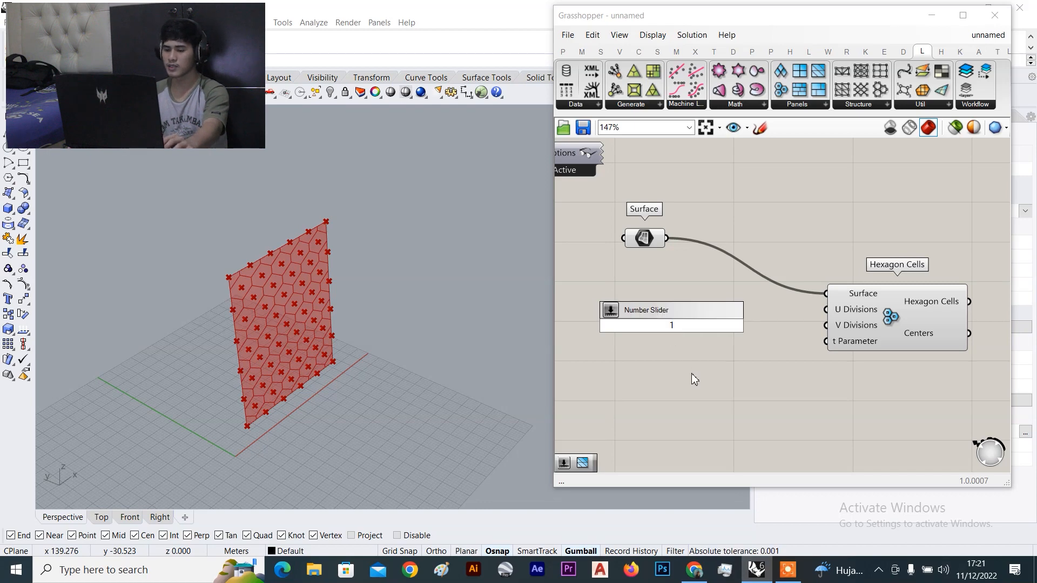
pyautogui.write('.')
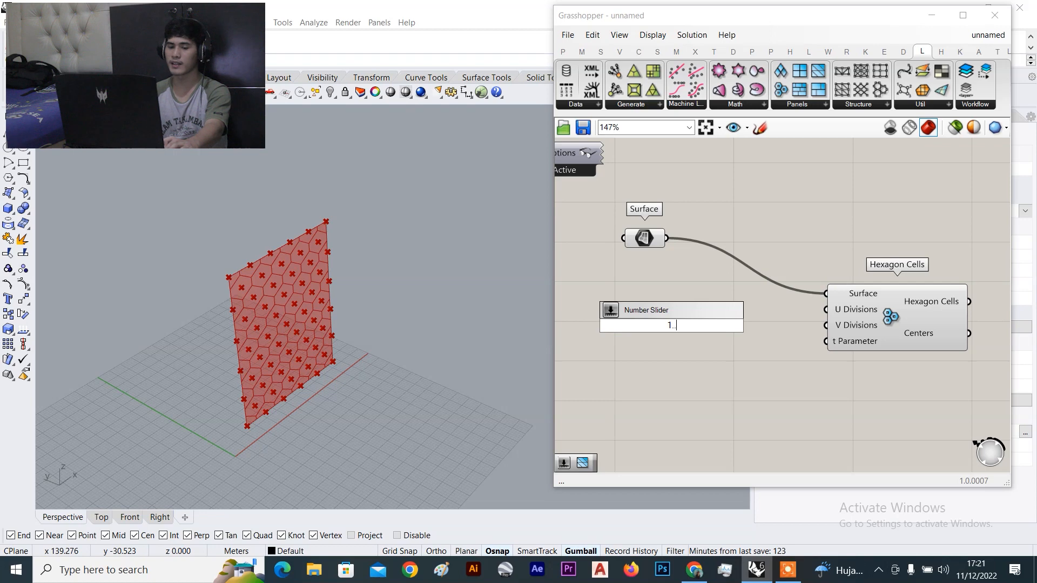
pyautogui.write('.2')
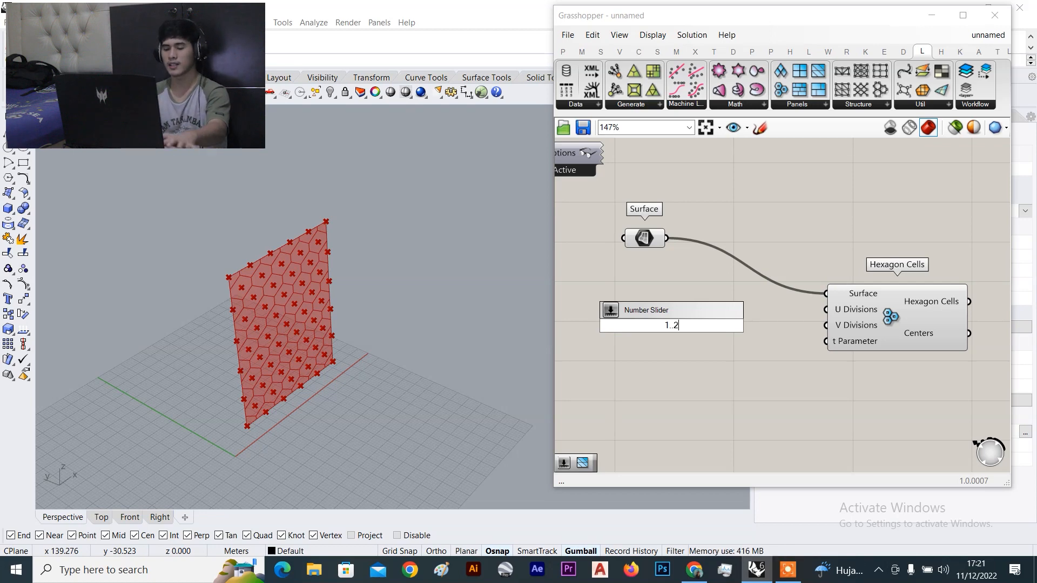
pyautogui.press('BackSpace')
pyautogui.press('BackSpace')
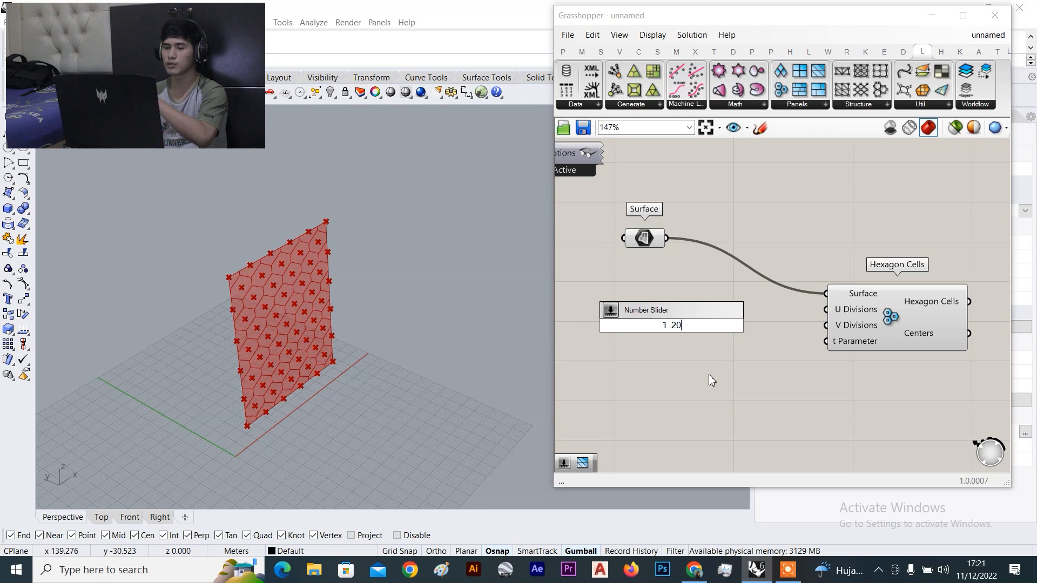
pyautogui.press('Return')
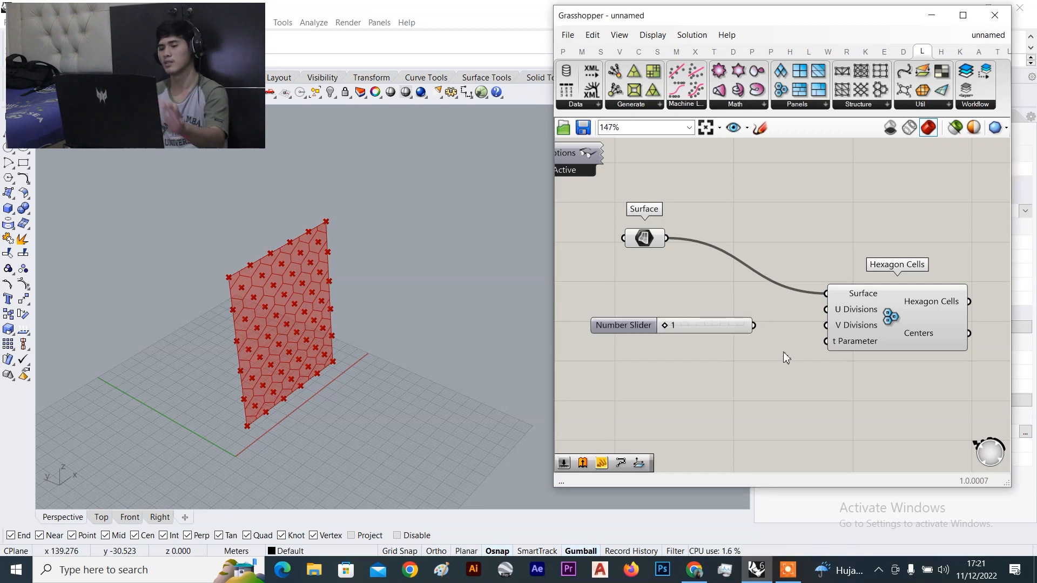
pyautogui.scroll(2, 783, 345)
# Duplicate the Number Slider so a second slider sits just below the first
pyautogui.click(709, 329)
pyautogui.keyDown('alt'); pyautogui.moveTo(710, 329); pyautogui.dragTo(709, 381); pyautogui.keyUp('alt')
pyautogui.scroll(-1, 709, 381)
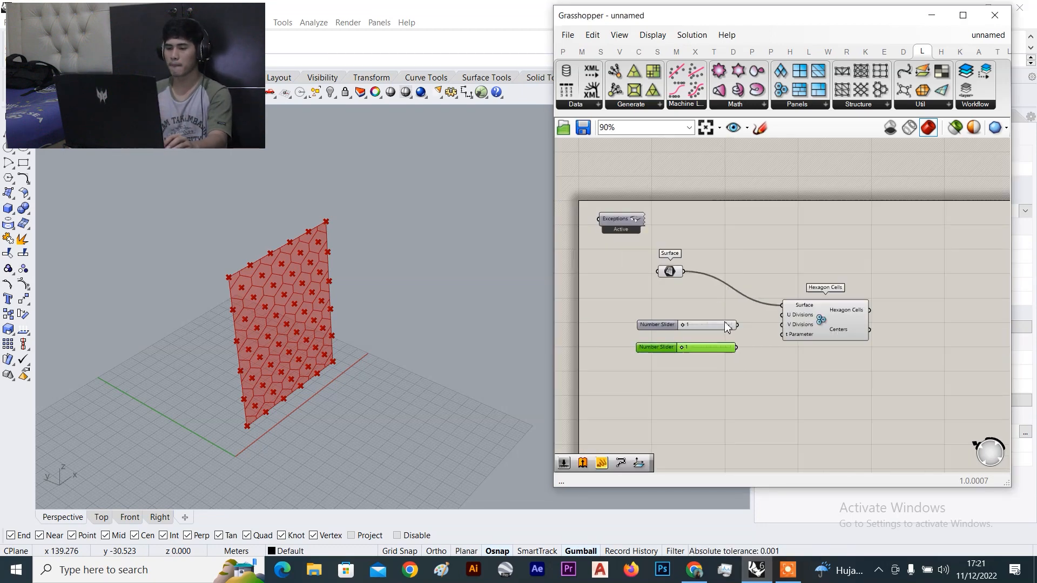
pyautogui.moveTo(709, 306)
pyautogui.mouseDown(button='right')
pyautogui.moveTo(672, 374)
pyautogui.moveTo(726, 298)
pyautogui.mouseUp(button='right')
pyautogui.moveTo(730, 327); pyautogui.dragTo(721, 352)
pyautogui.click(704, 287)
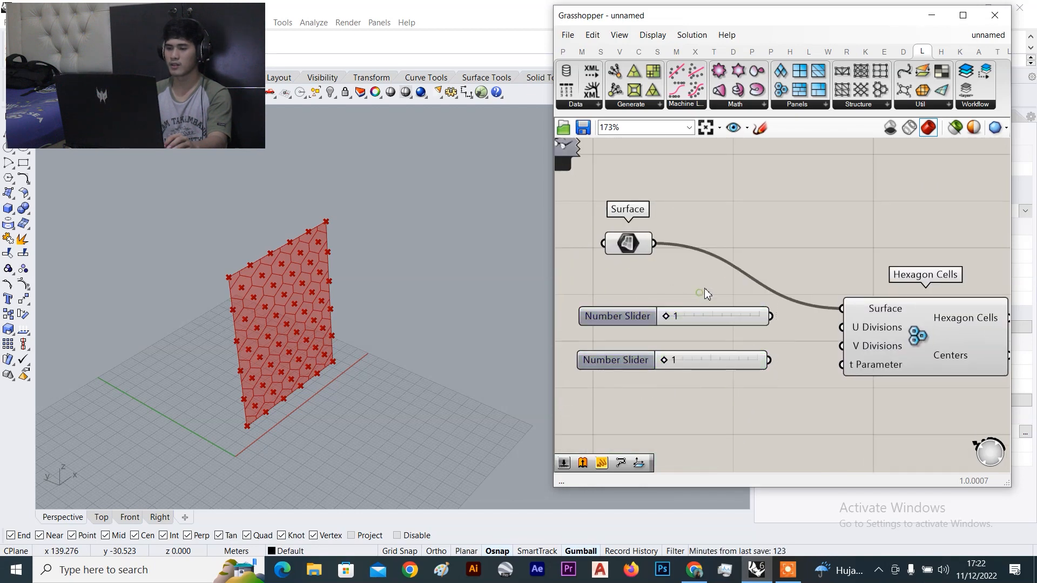
pyautogui.click(705, 317)
pyautogui.click(715, 355)
pyautogui.click(773, 339)
pyautogui.scroll(4, 794, 349)
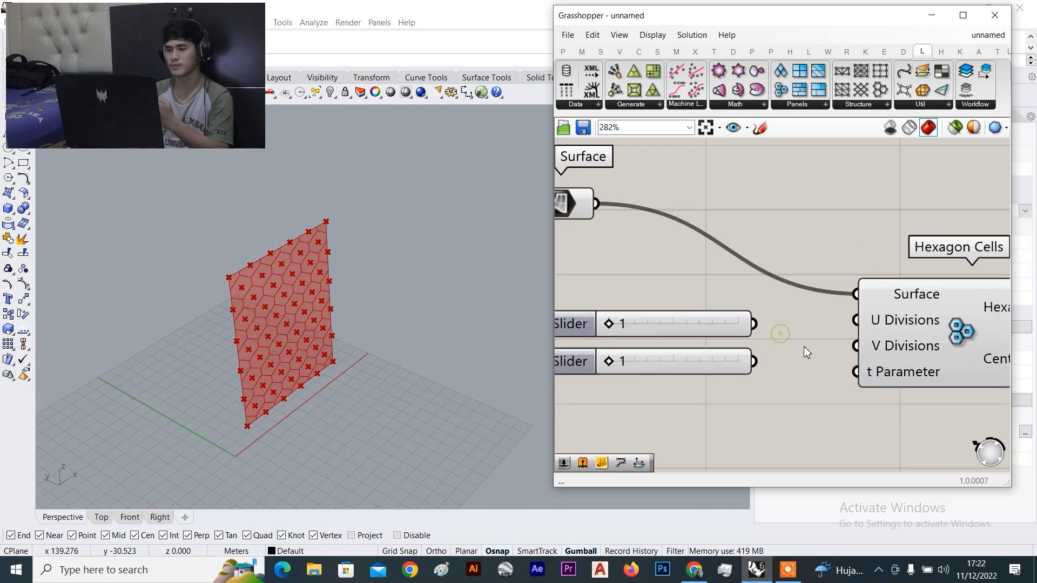
pyautogui.scroll(-5, 755, 365)
# Connect the two sliders to the U Divisions and V Divisions inputs of Hexagon Cells
pyautogui.moveTo(716, 310); pyautogui.dragTo(778, 308)
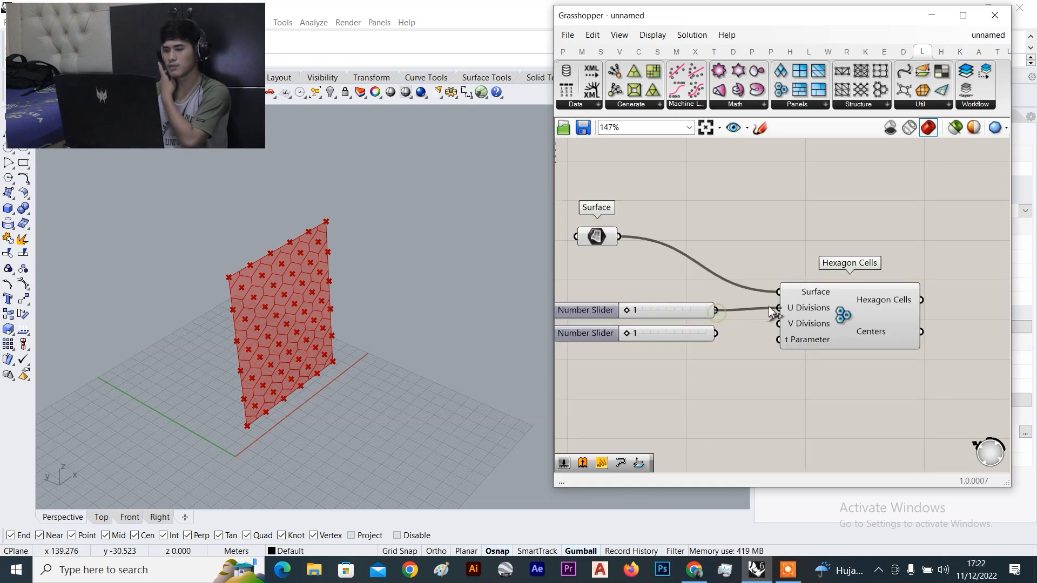
pyautogui.moveTo(716, 333); pyautogui.dragTo(778, 323)
pyautogui.scroll(3, 727, 323)
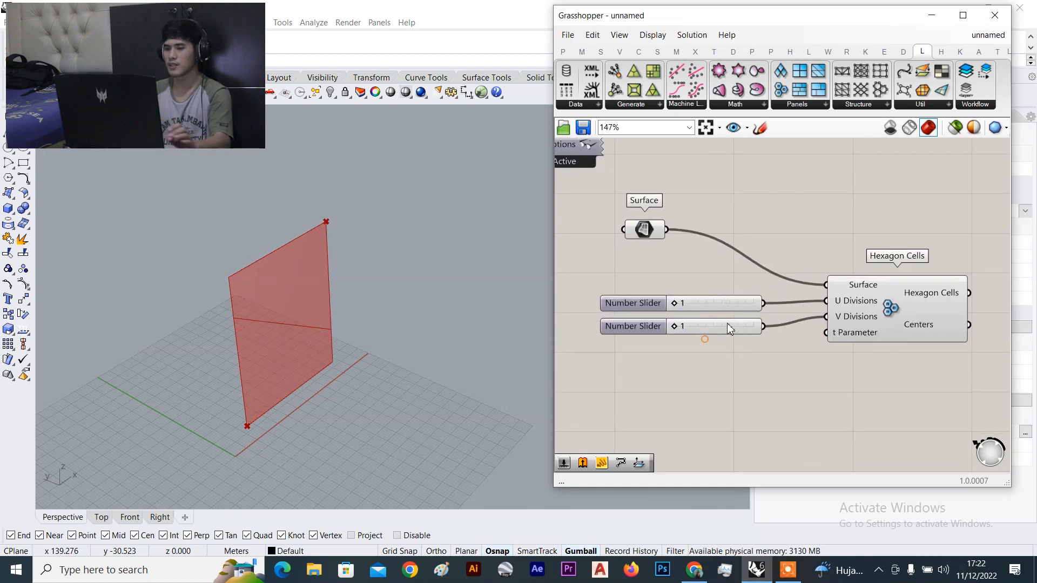
# Drag the sliders to U Divisions 16 and V Divisions 18 for a denser hexagon grid
pyautogui.moveTo(655, 309); pyautogui.dragTo(747, 307)
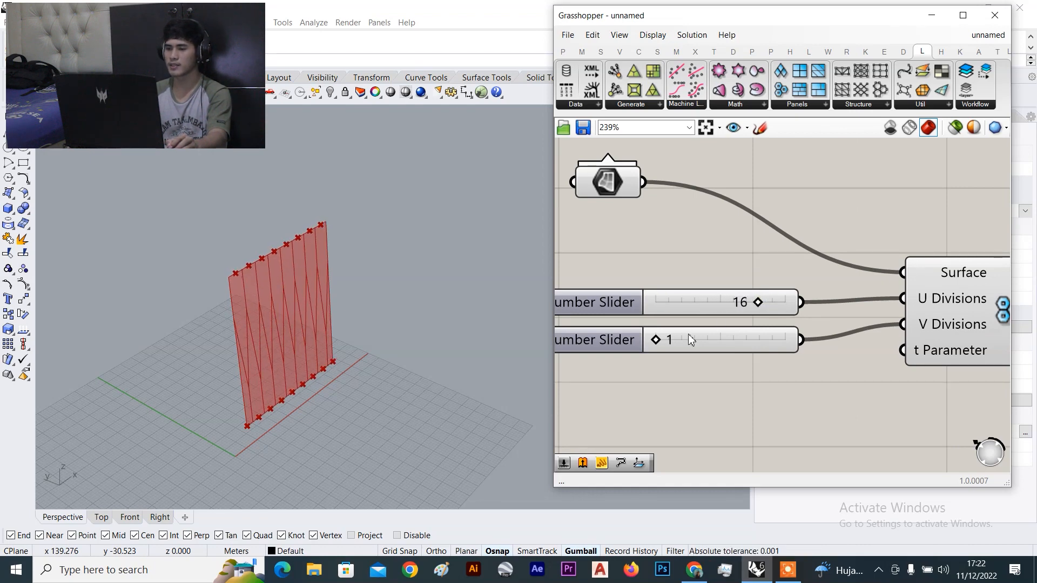
pyautogui.moveTo(656, 338); pyautogui.dragTo(767, 341)
pyautogui.moveTo(390, 309); pyautogui.dragTo(302, 309, button='right')
pyautogui.scroll(4, 286, 309)
pyautogui.scroll(3, 293, 312)
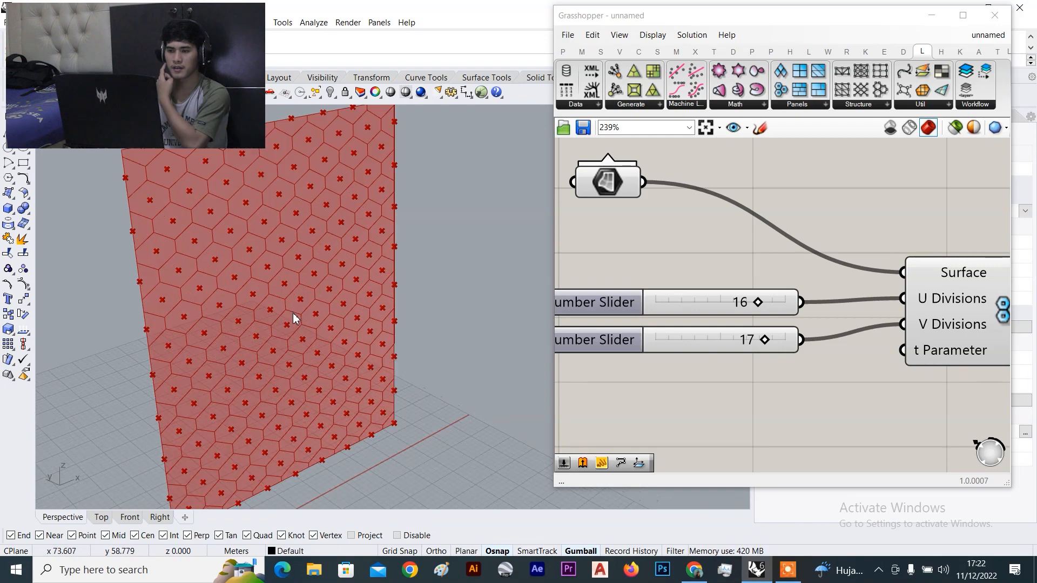
pyautogui.scroll(-3, 767, 318)
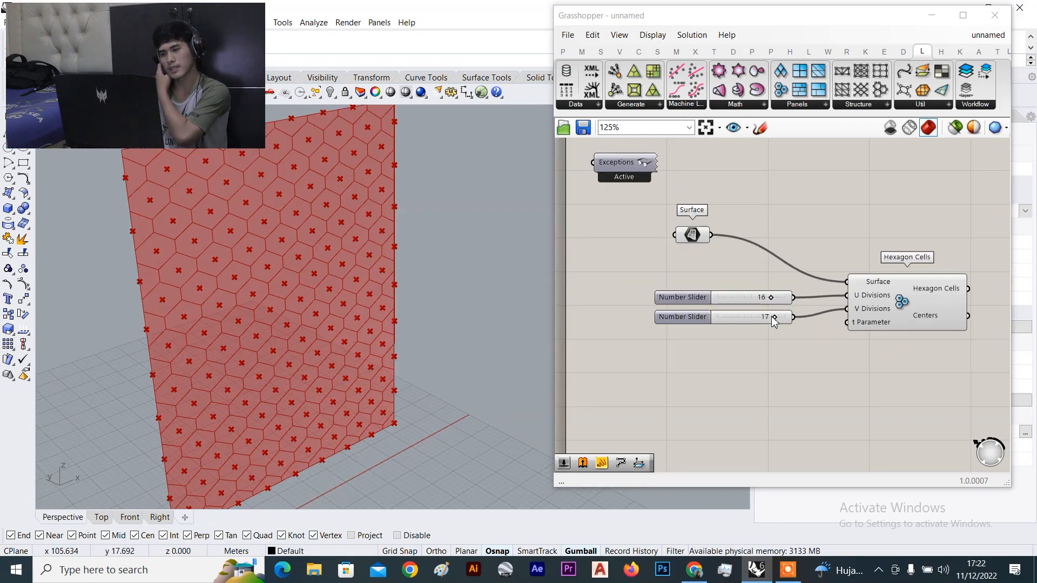
pyautogui.scroll(2, 771, 314)
pyautogui.moveTo(777, 317); pyautogui.dragTo(781, 322)
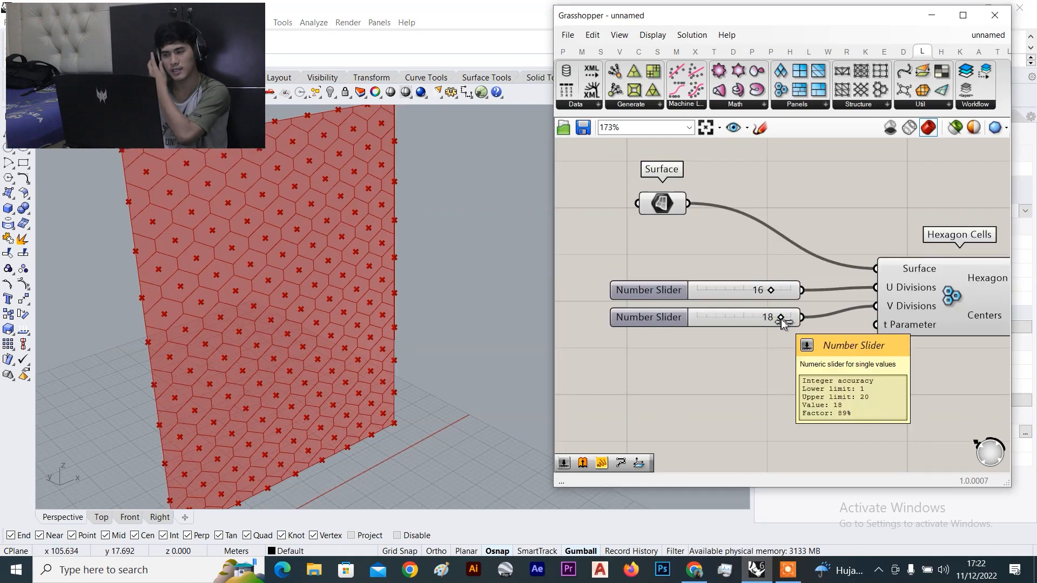
pyautogui.moveTo(949, 294); pyautogui.dragTo(946, 296)
pyautogui.click(888, 343)
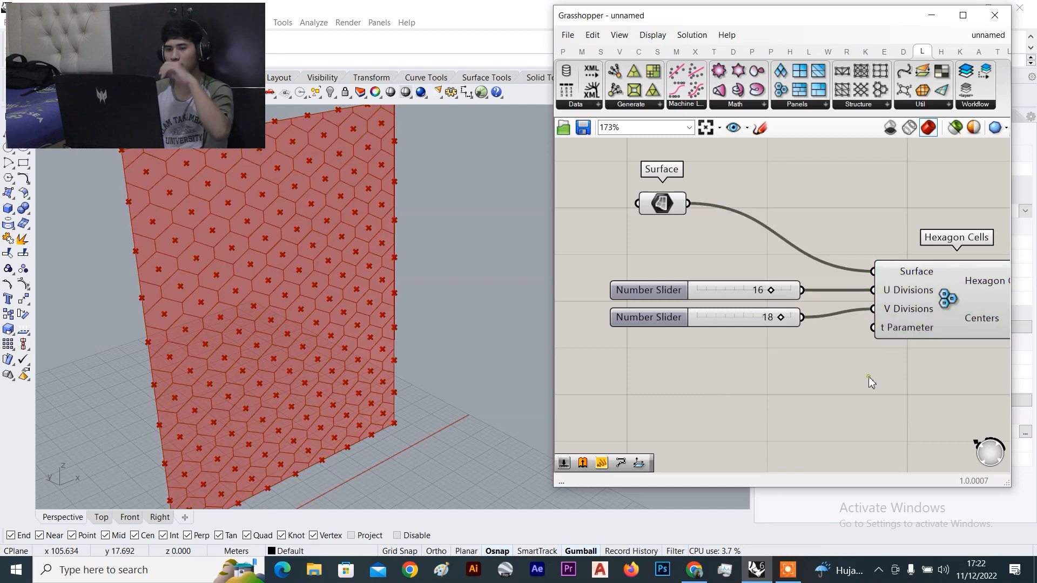
pyautogui.scroll(-3, 882, 330)
pyautogui.scroll(3, 927, 300)
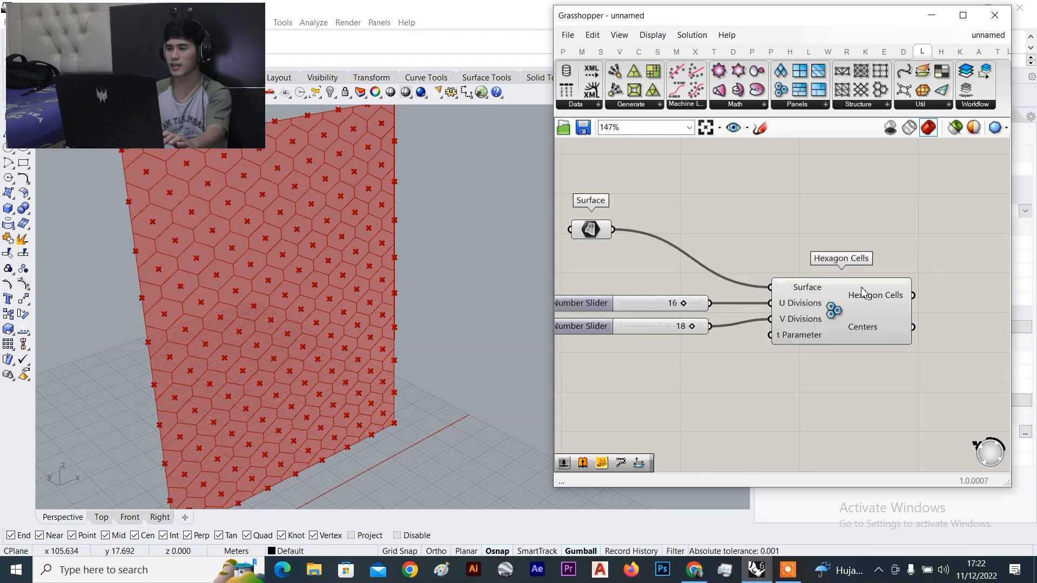
pyautogui.scroll(2, 857, 319)
pyautogui.scroll(-1, 804, 332)
pyautogui.scroll(2, 814, 305)
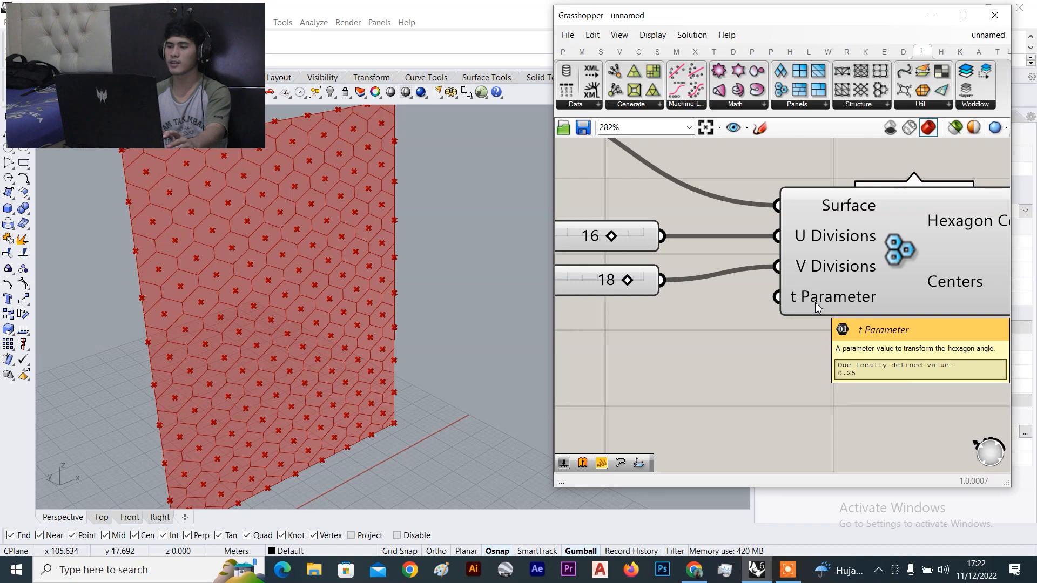
pyautogui.scroll(5, 144, 164)
pyautogui.scroll(-5, 154, 167)
pyautogui.moveTo(158, 169); pyautogui.dragTo(172, 184, button='right')
pyautogui.scroll(-4, 879, 250)
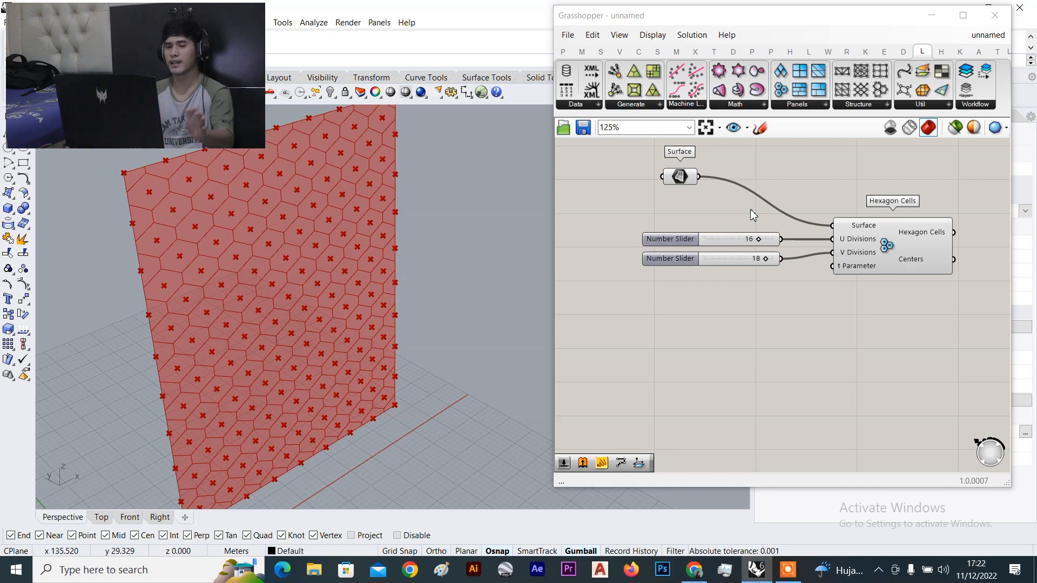
pyautogui.scroll(5, 137, 169)
pyautogui.scroll(4, 199, 192)
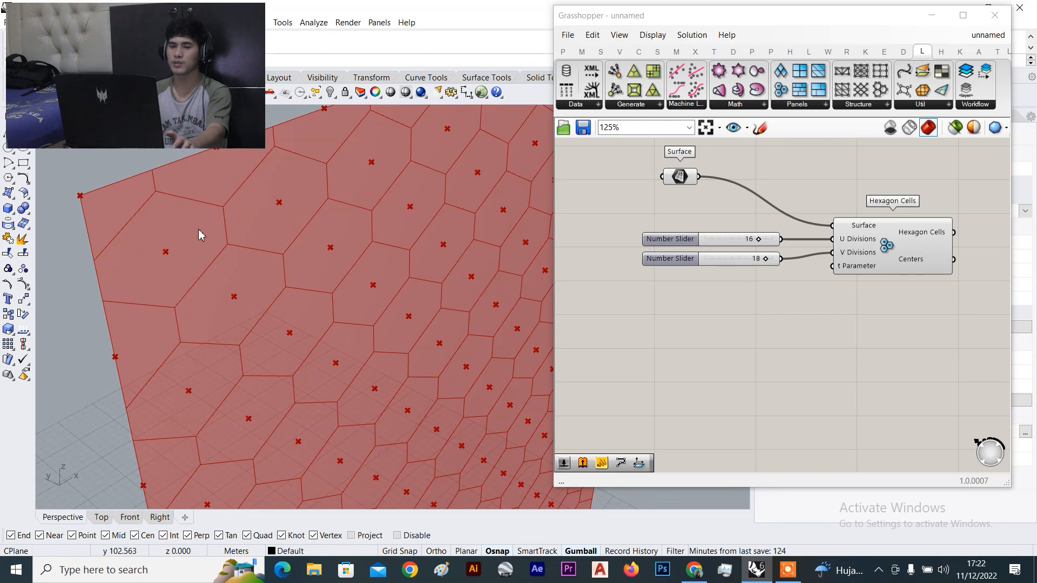
pyautogui.click(887, 247)
pyautogui.scroll(4, 841, 270)
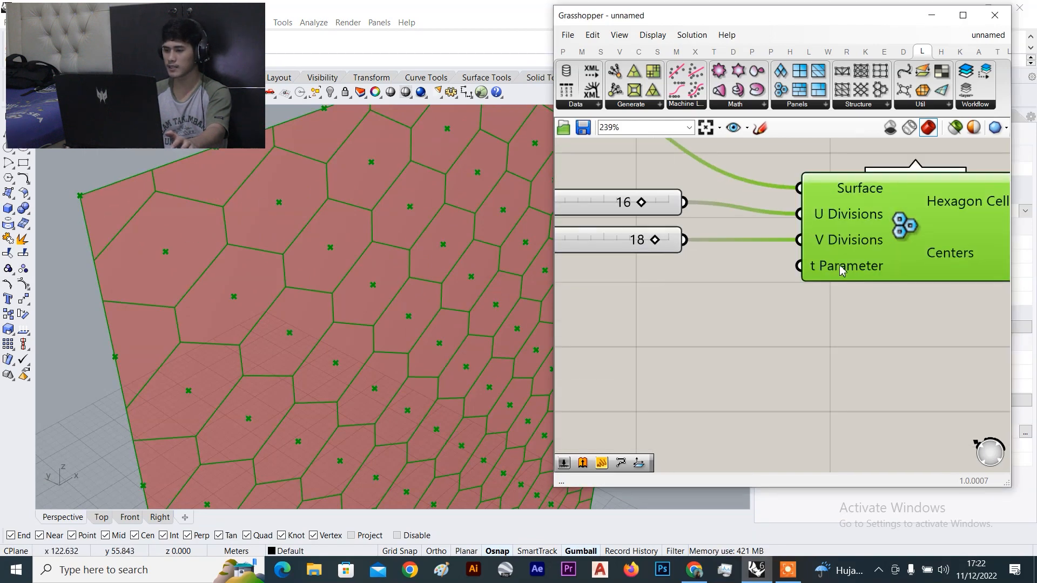
pyautogui.moveTo(833, 270)
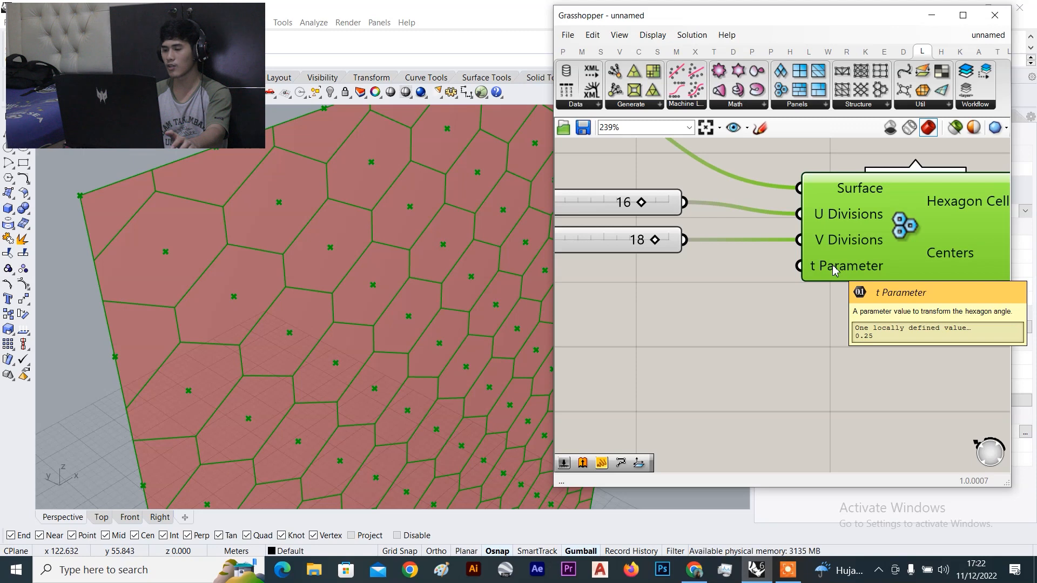
pyautogui.click(827, 316)
pyautogui.scroll(-3, 804, 332)
pyautogui.moveTo(801, 338); pyautogui.dragTo(840, 237, button='right')
pyautogui.scroll(3, 667, 263)
pyautogui.moveTo(666, 259); pyautogui.dragTo(698, 286, button='right')
pyautogui.scroll(-3, 709, 271)
pyautogui.scroll(2, 698, 286)
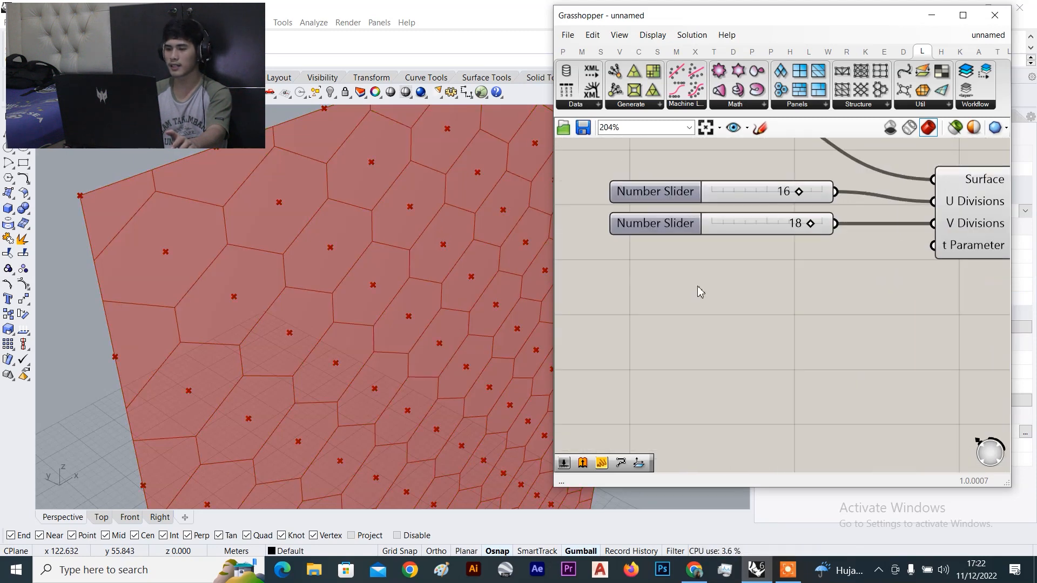
# Create a 0..1.00 Number Slider and wire it into the Hexagon Cells t Parameter input
pyautogui.doubleClick(697, 286)
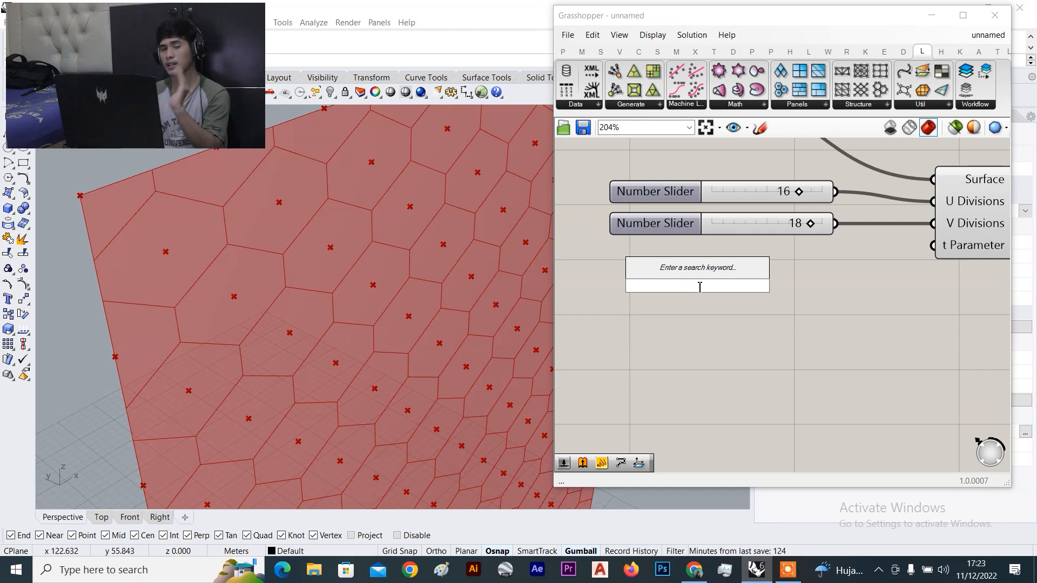
pyautogui.write('0..')
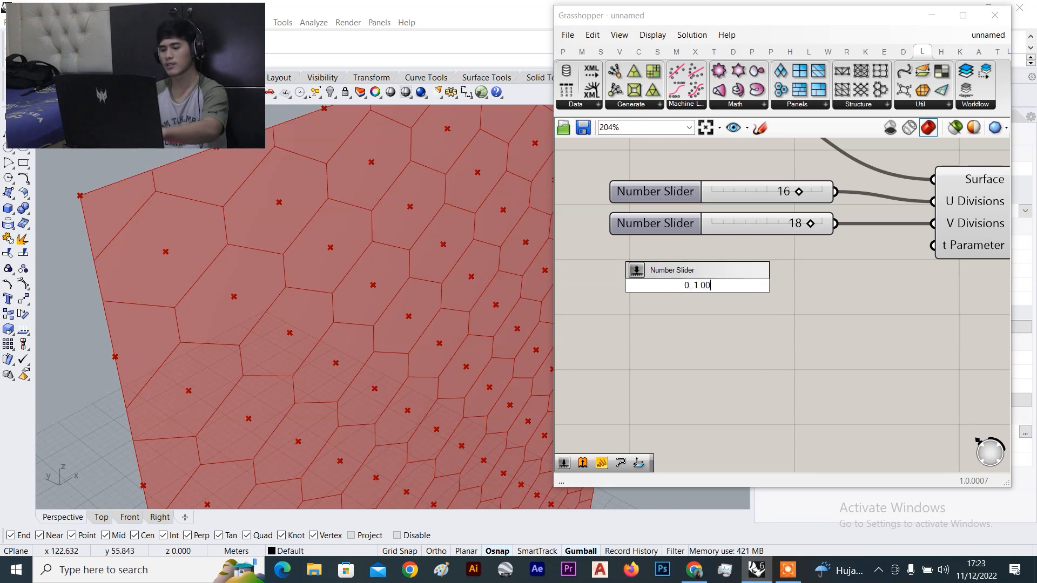
pyautogui.write('1.00')
pyautogui.press('Return')
pyautogui.moveTo(811, 285); pyautogui.dragTo(933, 245)
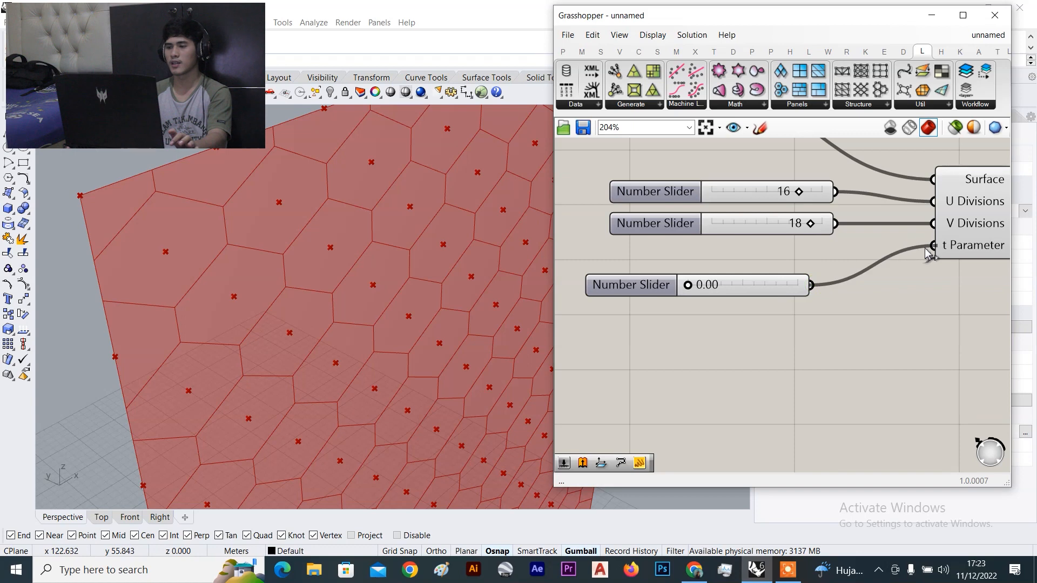
pyautogui.moveTo(775, 289); pyautogui.dragTo(838, 268)
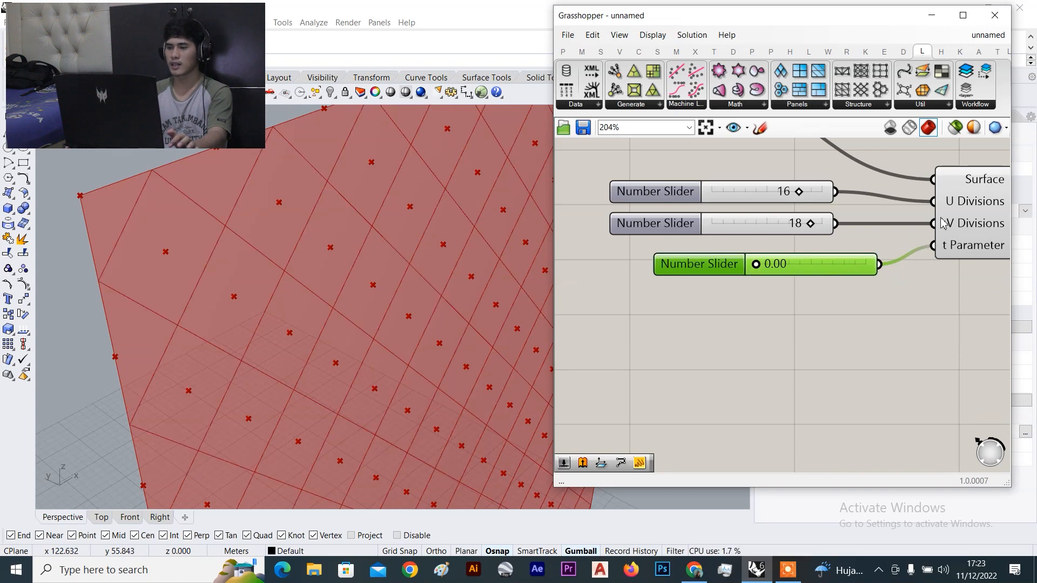
# Orbit the viewport to face the diamond grid and reframe the canvas around Hexagon Cells
pyautogui.click(944, 220)
pyautogui.scroll(-5, 460, 259)
pyautogui.click(860, 277)
pyautogui.scroll(3, 860, 276)
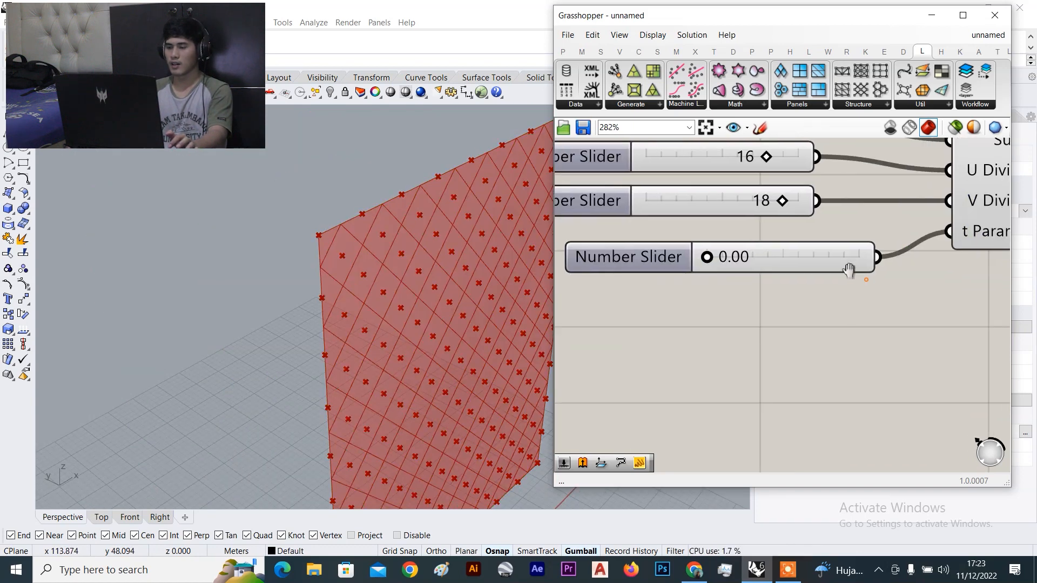
pyautogui.moveTo(317, 272); pyautogui.dragTo(390, 294, button='right')
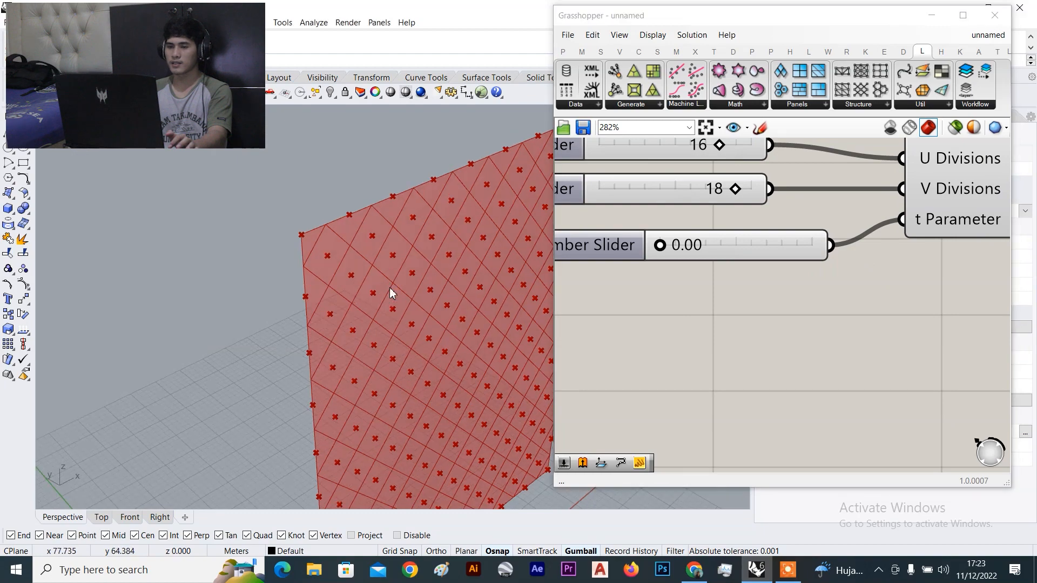
pyautogui.scroll(-5, 359, 266)
pyautogui.scroll(5, 347, 262)
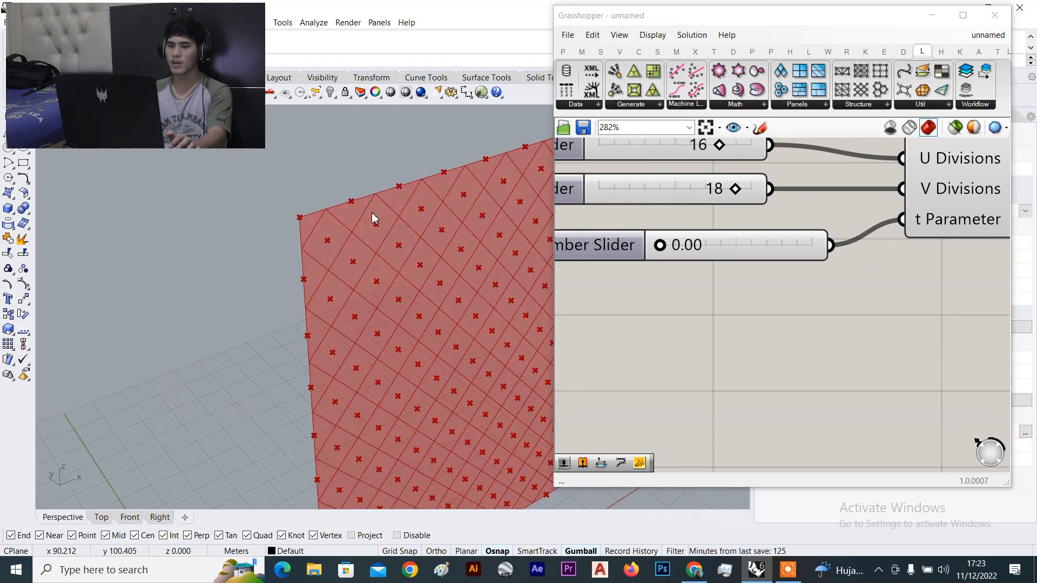
pyautogui.scroll(-4, 310, 234)
pyautogui.scroll(5, 342, 250)
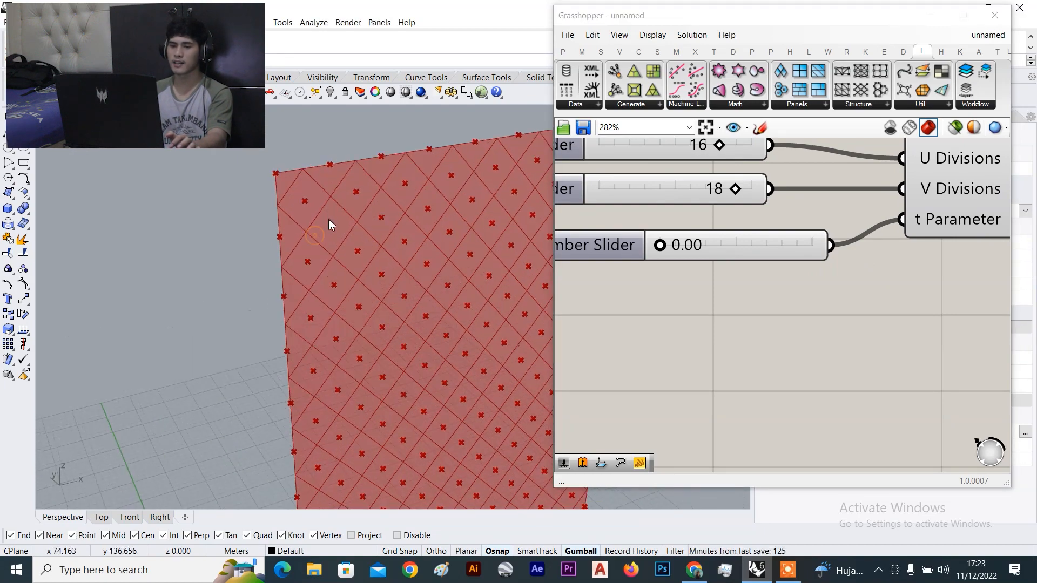
pyautogui.scroll(3, 319, 196)
pyautogui.scroll(-1, 319, 197)
pyautogui.scroll(-3, 949, 188)
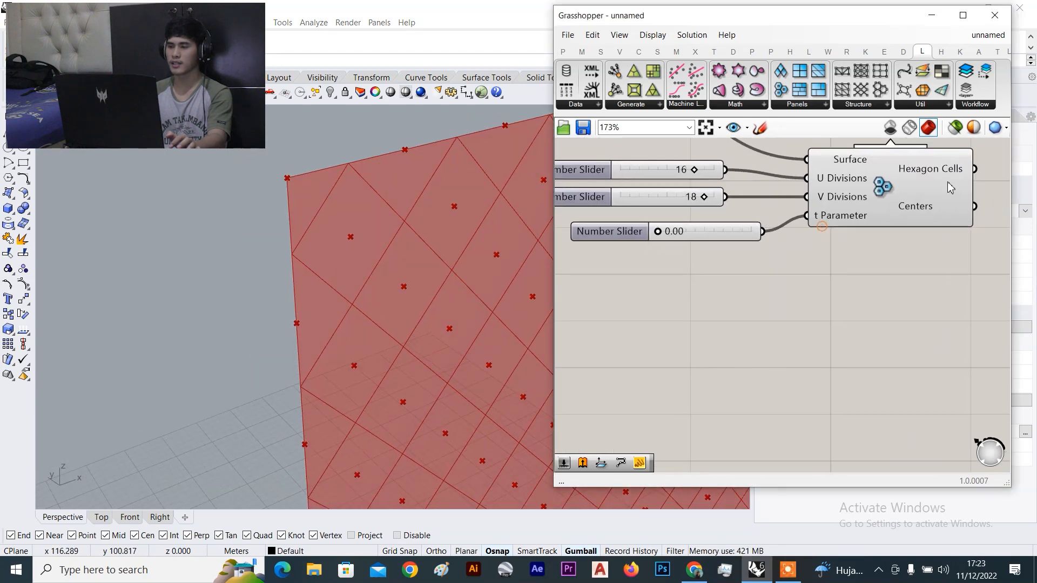
pyautogui.moveTo(851, 184); pyautogui.dragTo(852, 250, button='right')
pyautogui.moveTo(790, 279); pyautogui.dragTo(815, 250, button='right')
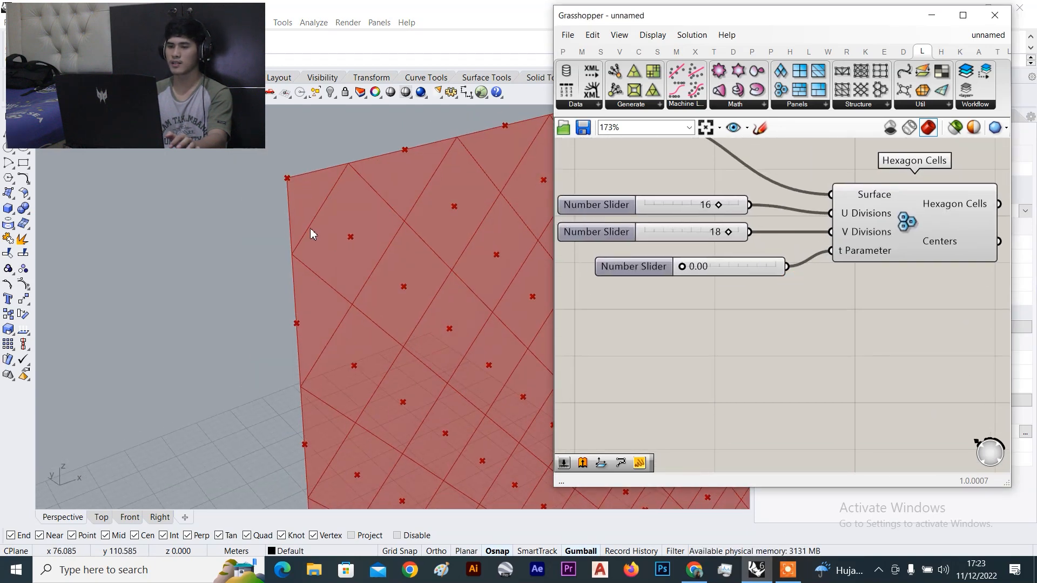
pyautogui.scroll(-7, 284, 208)
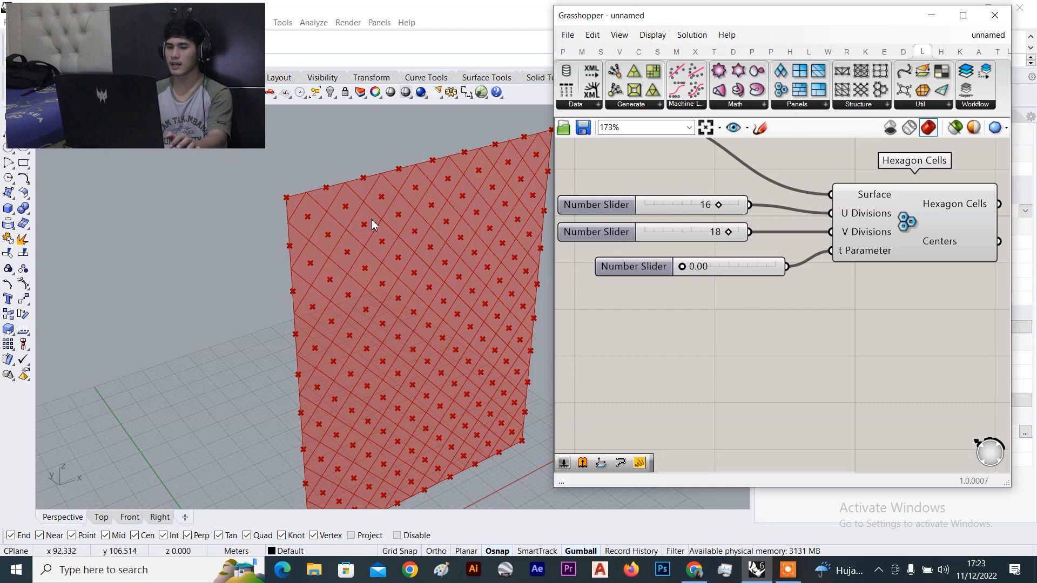
pyautogui.scroll(2, 367, 225)
pyautogui.scroll(1, 689, 270)
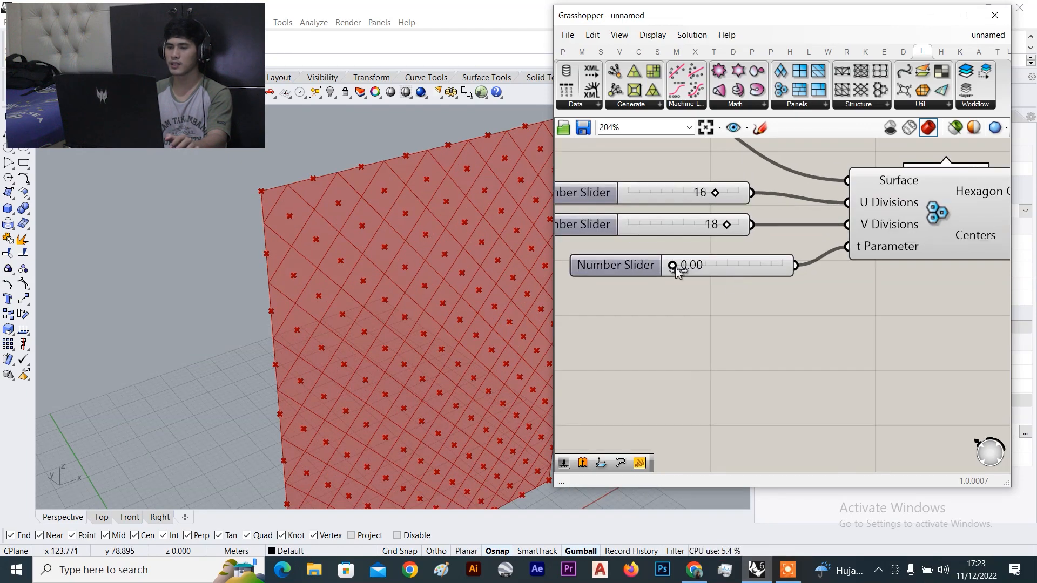
# Set the t Parameter slider to 0.77, level the view, and shift Hexagon Cells right
pyautogui.moveTo(678, 272); pyautogui.dragTo(761, 274)
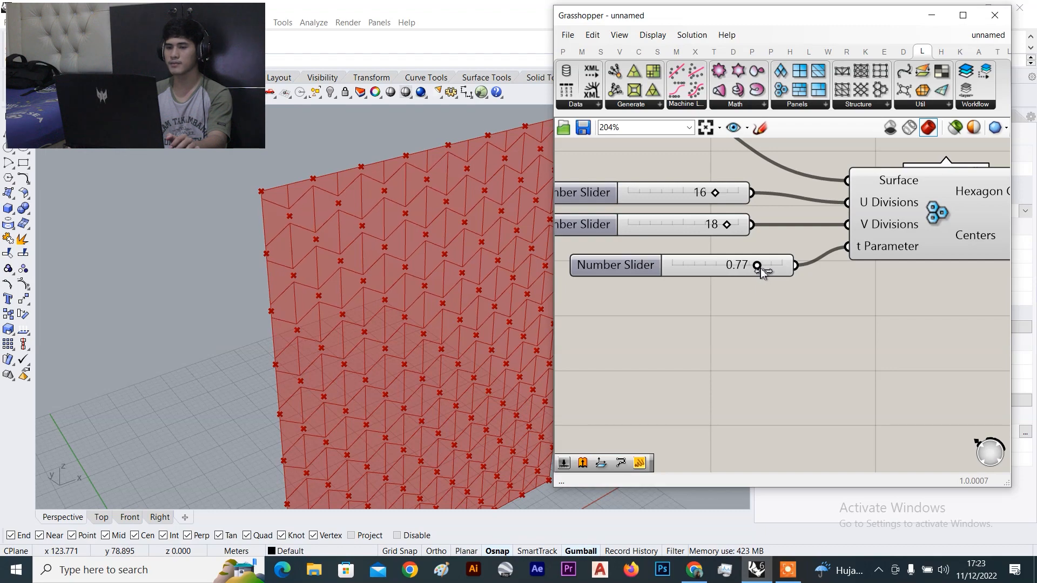
pyautogui.scroll(-4, 402, 265)
pyautogui.scroll(4, 349, 237)
pyautogui.moveTo(346, 236)
pyautogui.mouseDown(button='right')
pyautogui.moveTo(324, 236)
pyautogui.moveTo(311, 218)
pyautogui.moveTo(281, 222)
pyautogui.moveTo(369, 234)
pyautogui.moveTo(350, 234)
pyautogui.mouseUp(button='right')
pyautogui.scroll(-5, 370, 234)
pyautogui.scroll(5, 348, 236)
pyautogui.scroll(-4, 574, 270)
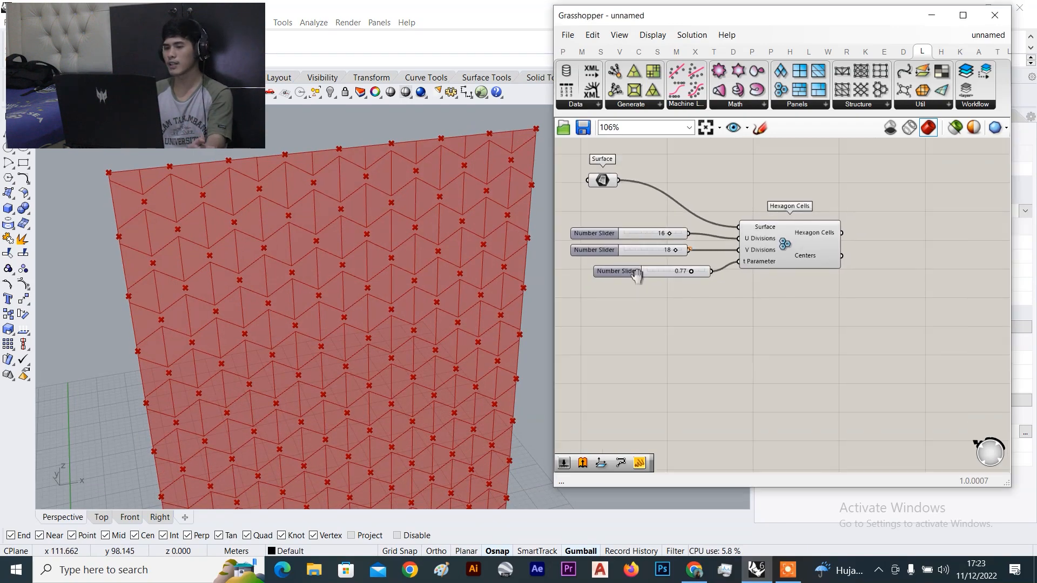
pyautogui.moveTo(751, 269); pyautogui.dragTo(779, 268)
pyautogui.click(748, 301)
pyautogui.scroll(1, 625, 261)
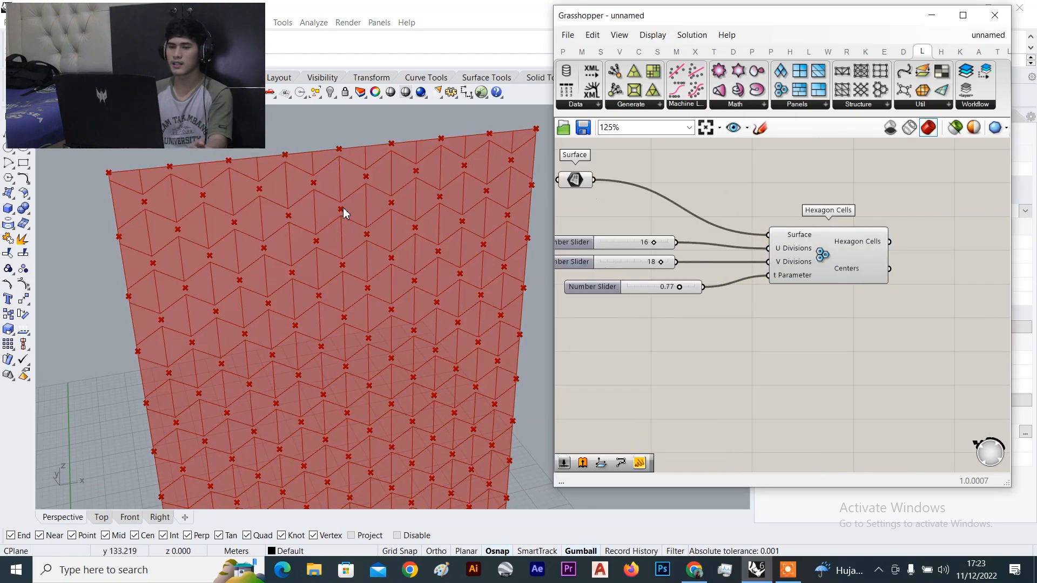
pyautogui.scroll(-8, 202, 197)
pyautogui.scroll(8, 194, 204)
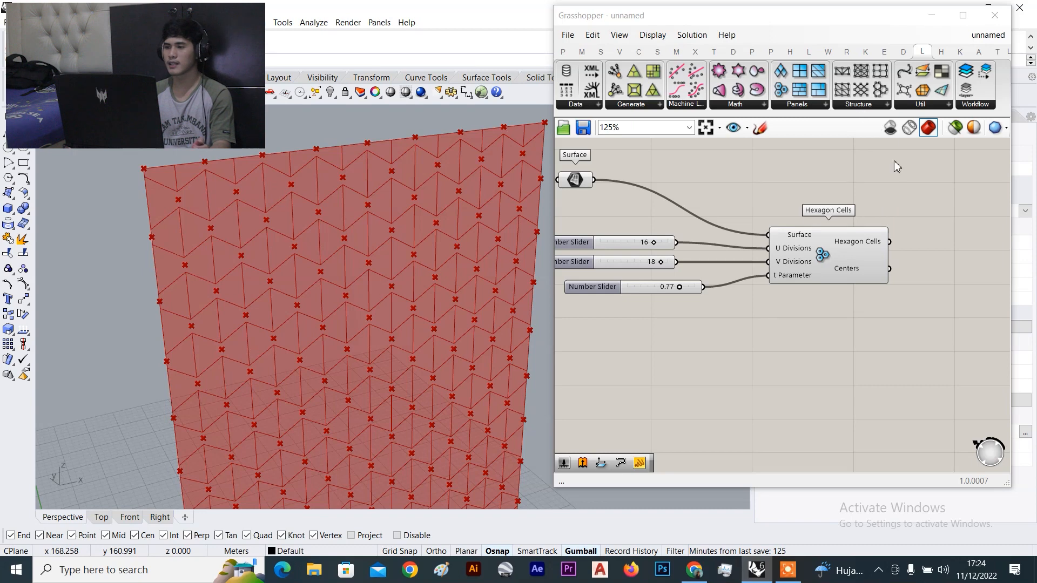
# Place a Reverse Surface Direction component from the Surface > Util panel onto the canvas
pyautogui.click(935, 104)
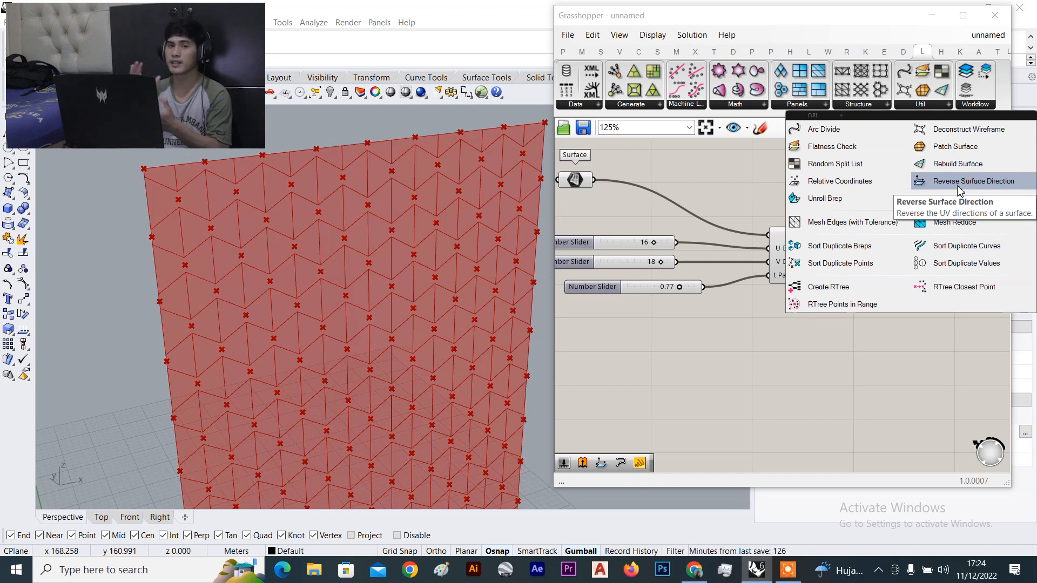
pyautogui.moveTo(959, 190); pyautogui.dragTo(706, 183)
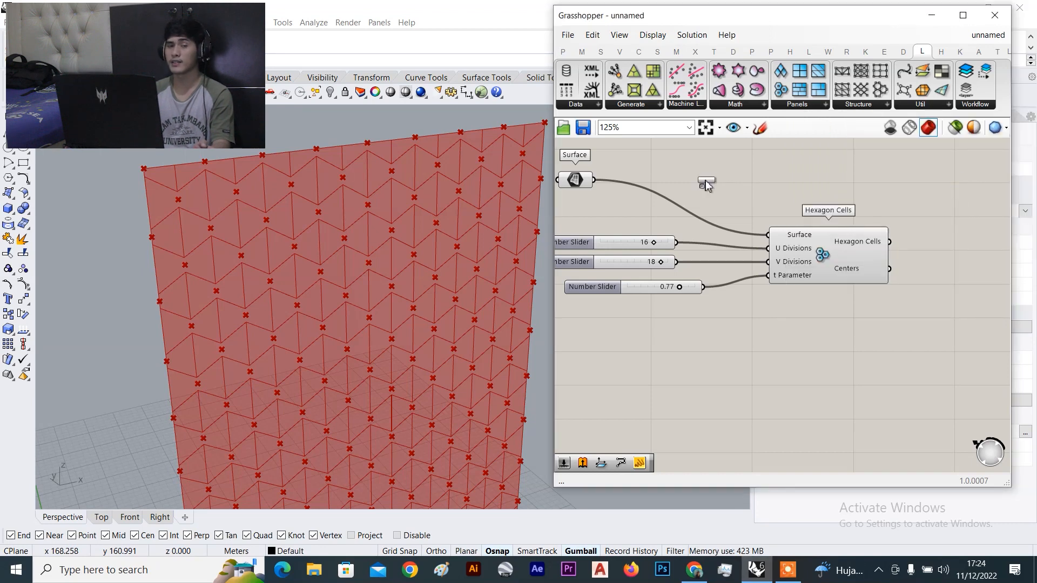
pyautogui.moveTo(706, 180); pyautogui.dragTo(705, 181)
pyautogui.scroll(-3, 705, 181)
pyautogui.scroll(2, 705, 184)
pyautogui.scroll(4, 773, 230)
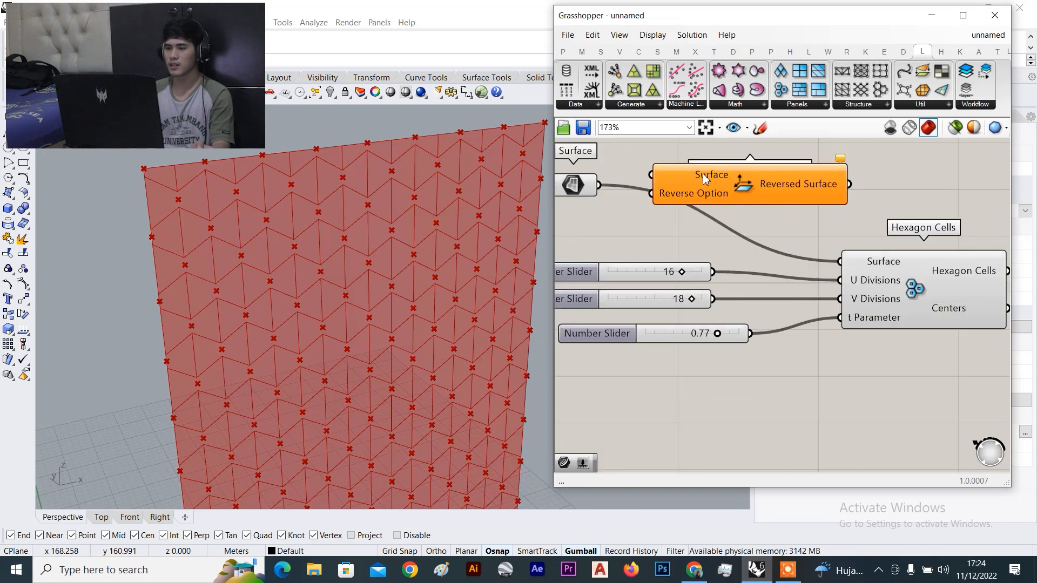
pyautogui.click(743, 178)
pyautogui.scroll(3, 744, 178)
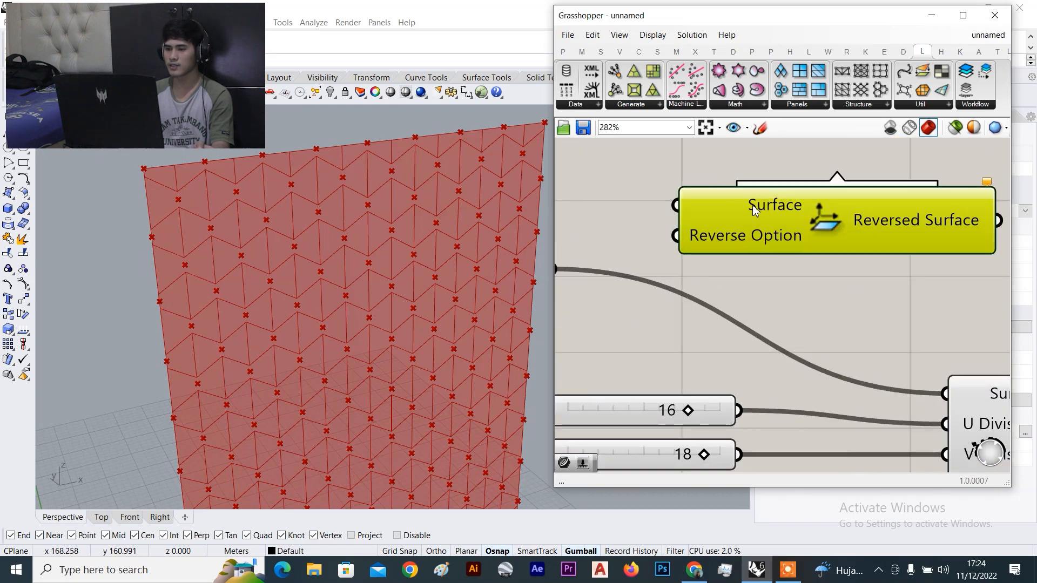
pyautogui.scroll(-3, 750, 213)
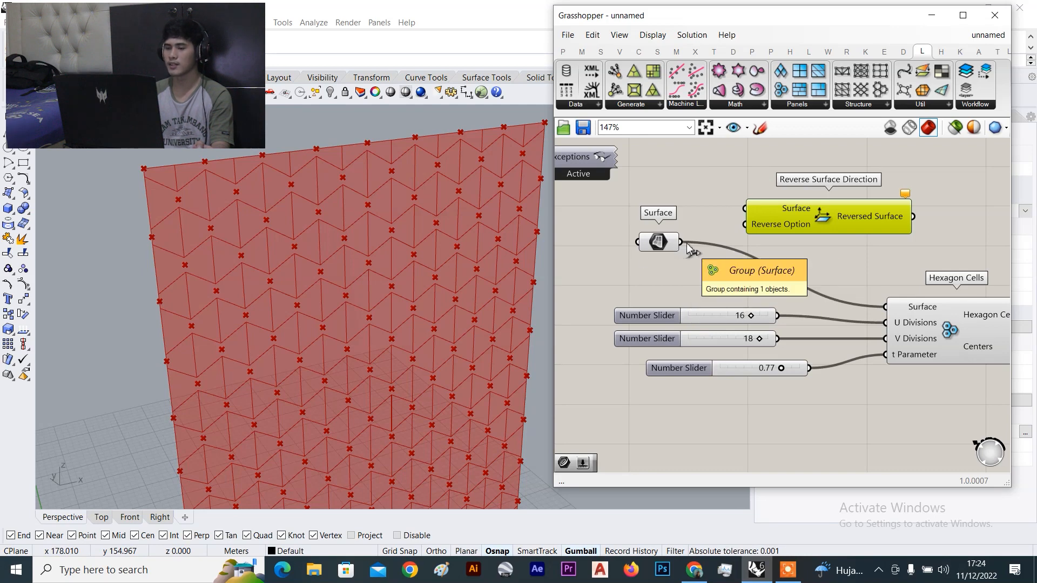
# Wire Surface into Reverse Surface Direction and its reversed output into Hexagon Cells' Surface input
pyautogui.click(656, 246)
pyautogui.scroll(1, 670, 247)
pyautogui.moveTo(683, 244); pyautogui.dragTo(758, 202)
pyautogui.scroll(-3, 872, 246)
pyautogui.scroll(3, 879, 248)
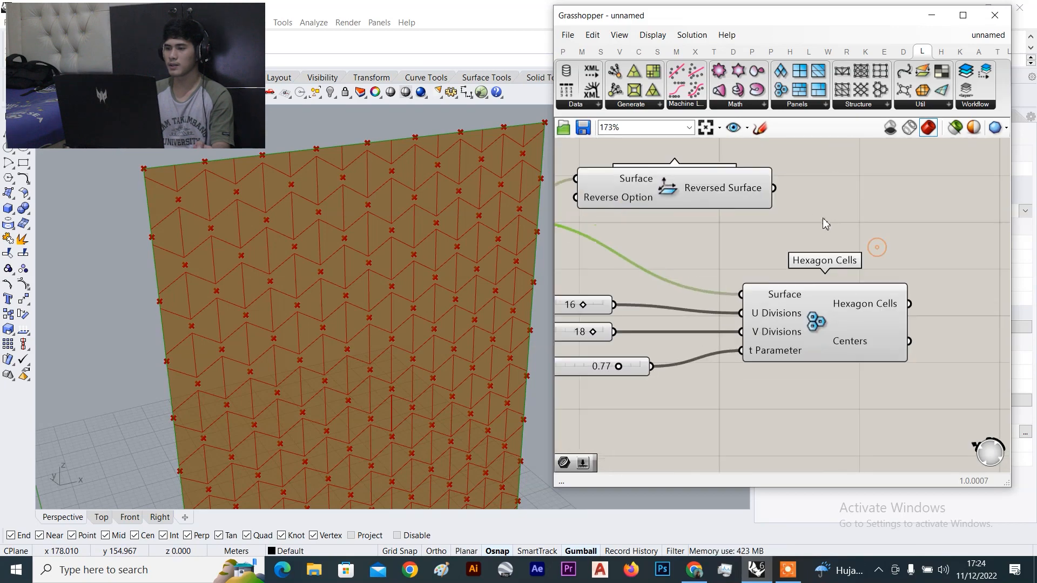
pyautogui.moveTo(793, 218); pyautogui.dragTo(794, 298)
pyautogui.click(804, 302)
pyautogui.scroll(-2, 793, 302)
pyautogui.scroll(-1, 789, 300)
pyautogui.moveTo(788, 300); pyautogui.dragTo(877, 300, button='right')
pyautogui.click(810, 261)
pyautogui.scroll(3, 783, 217)
pyautogui.scroll(-5, 782, 222)
pyautogui.scroll(3, 723, 213)
# Turn off the Surface parameter's preview and move it next to the reverse component
pyautogui.moveTo(729, 209); pyautogui.dragTo(696, 274)
pyautogui.rightClick(746, 193)
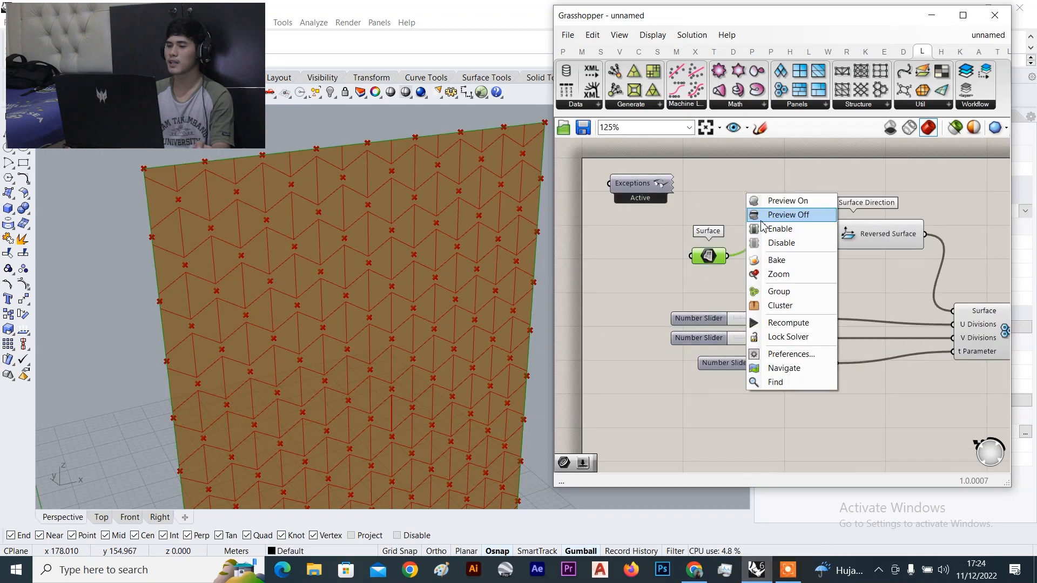
pyautogui.click(775, 213)
pyautogui.scroll(3, 815, 249)
pyautogui.click(818, 271)
pyautogui.moveTo(648, 260); pyautogui.dragTo(690, 260)
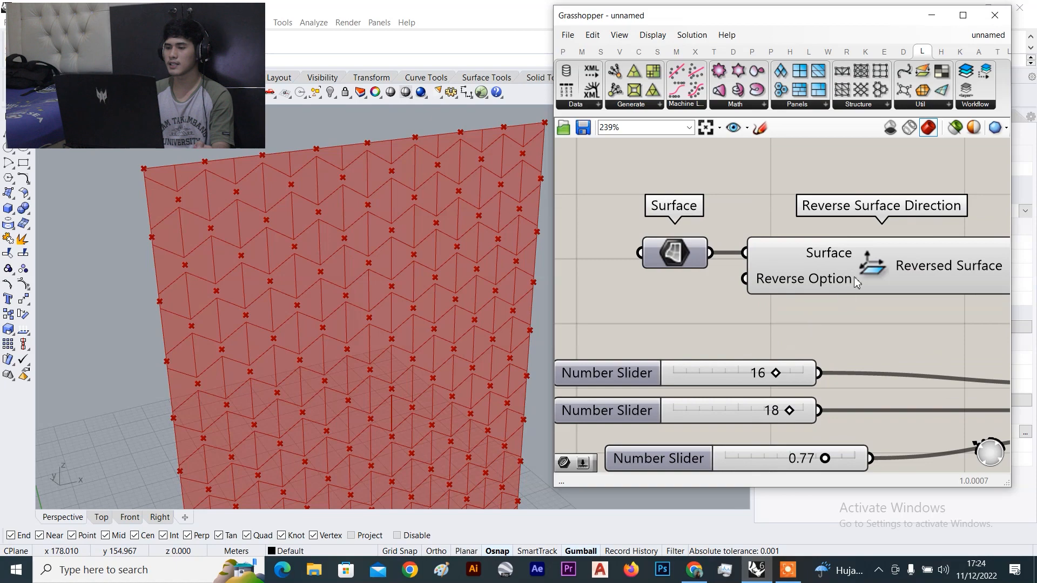
pyautogui.scroll(-2, 810, 290)
pyautogui.scroll(2, 812, 286)
pyautogui.scroll(-4, 706, 303)
pyautogui.scroll(4, 724, 291)
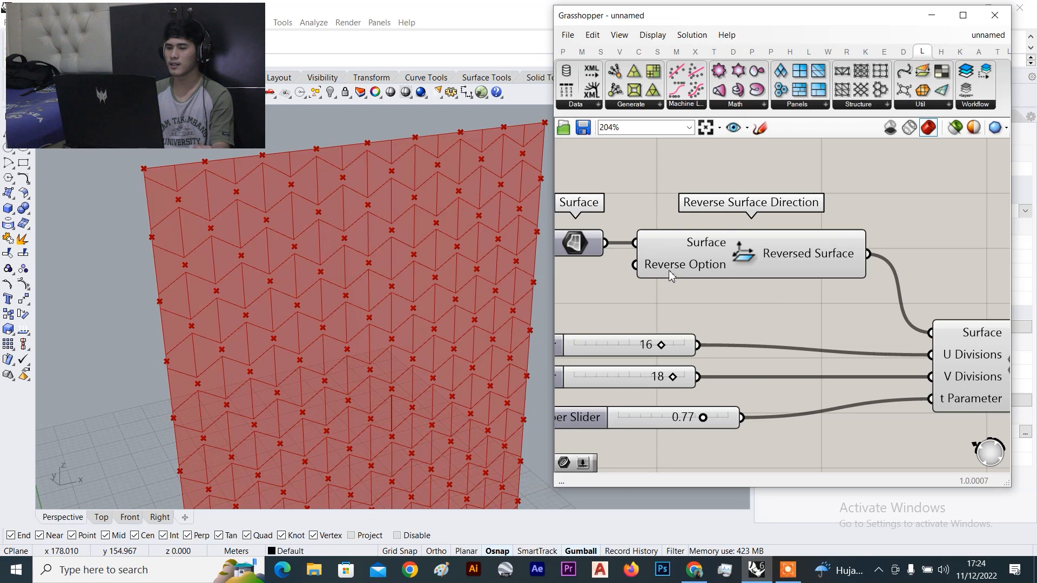
pyautogui.moveTo(669, 270)
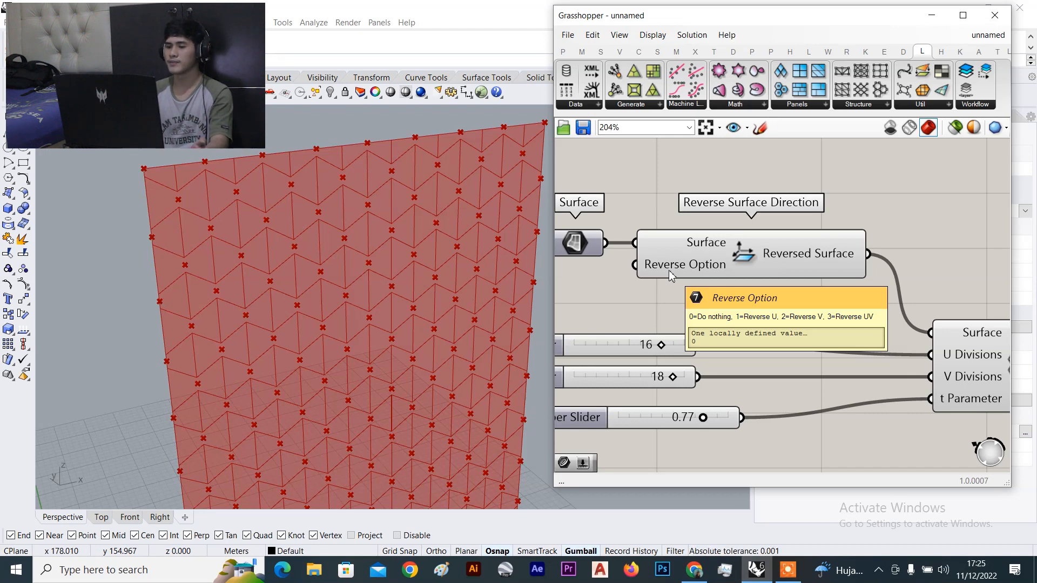
pyautogui.scroll(-3, 702, 303)
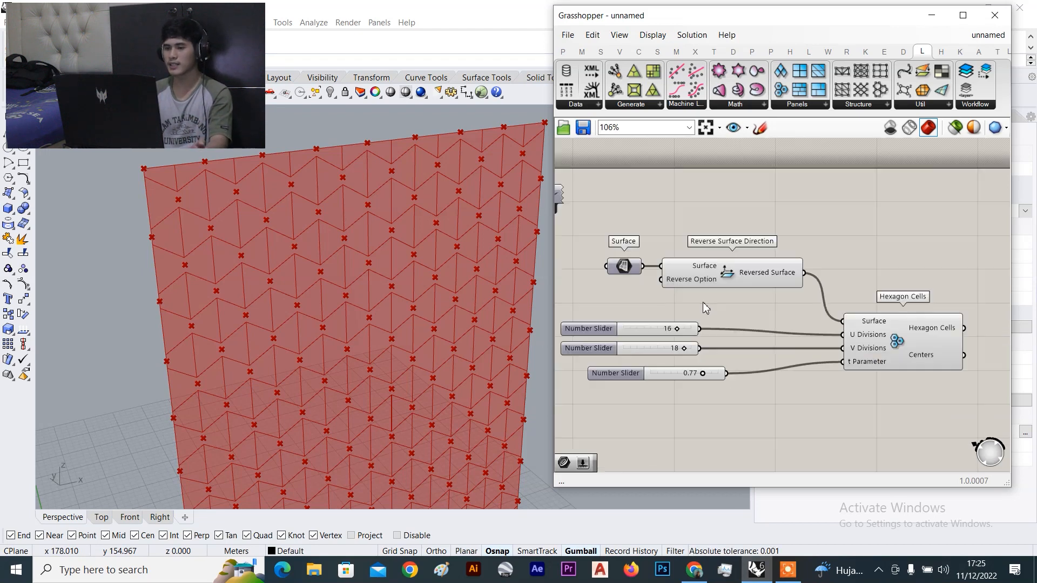
# Create a Number Slider set to 3 and wire it into Reverse Option
pyautogui.scroll(4, 824, 270)
pyautogui.click(825, 258)
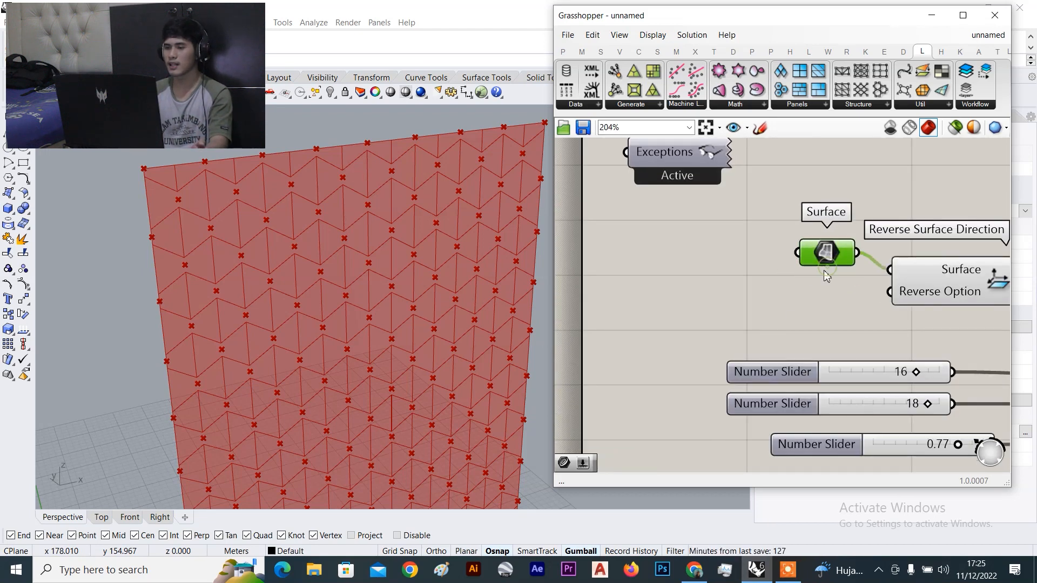
pyautogui.doubleClick(743, 303)
pyautogui.press('Escape')
pyautogui.scroll(1, 704, 294)
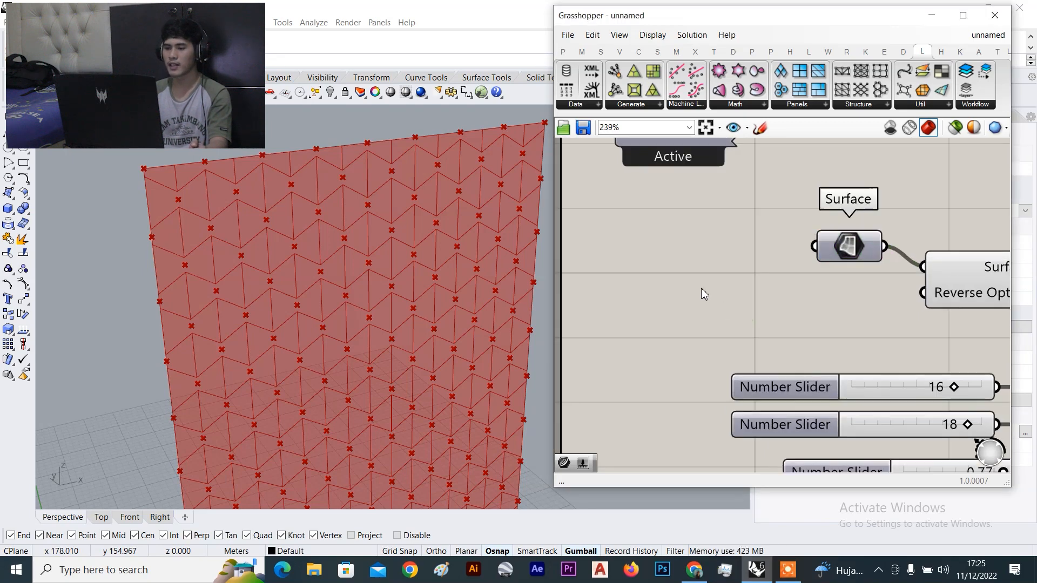
pyautogui.doubleClick(704, 293)
pyautogui.write('3')
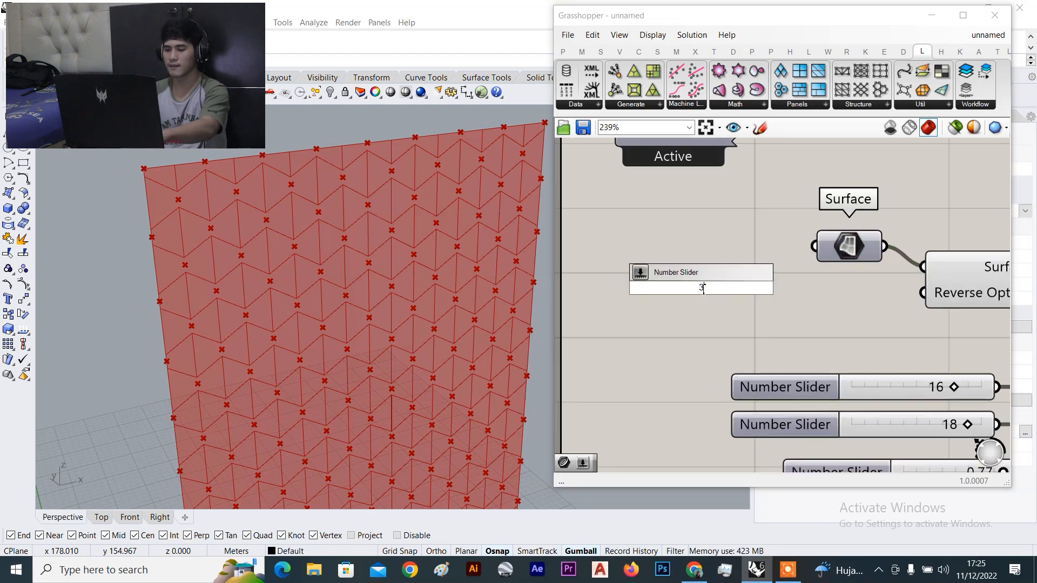
pyautogui.press('Return')
pyautogui.moveTo(810, 329); pyautogui.dragTo(722, 321, button='right')
pyautogui.moveTo(746, 278); pyautogui.dragTo(835, 284)
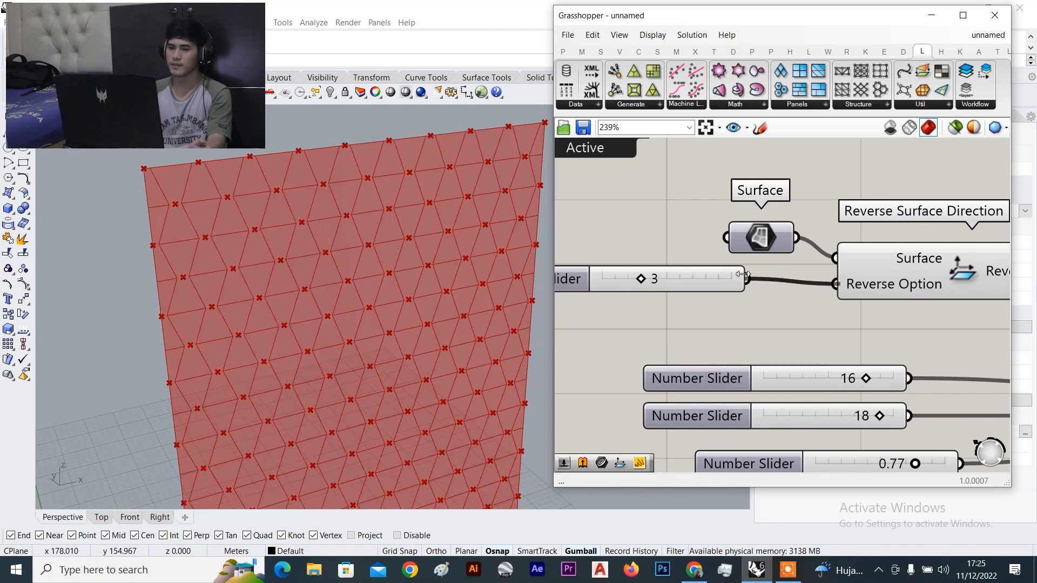
# Inspect the tiled surface, comparing Reverse Option 0 before returning it to 3
pyautogui.scroll(-3, 214, 241)
pyautogui.scroll(6, 191, 227)
pyautogui.scroll(-5, 195, 225)
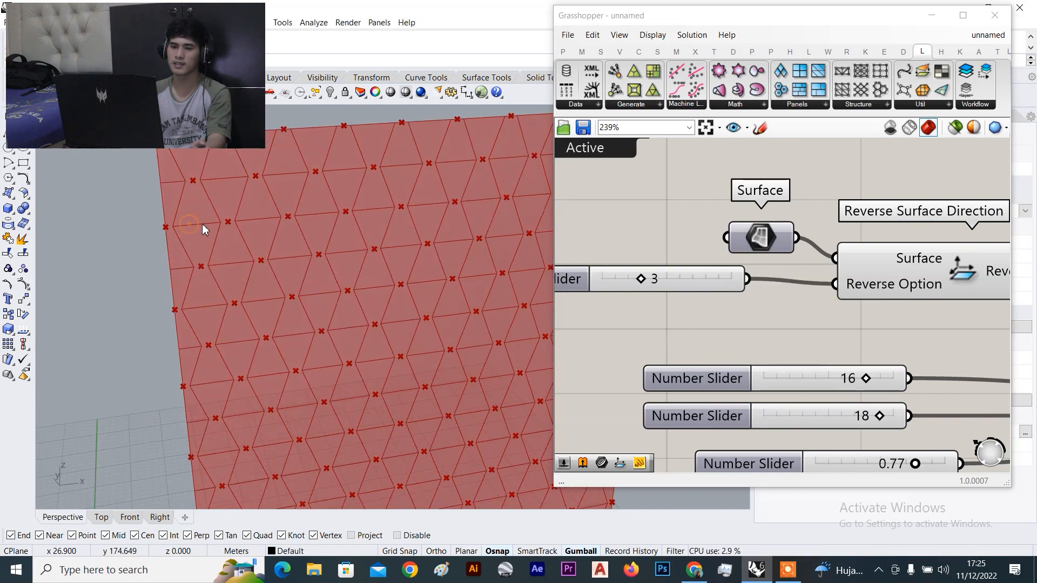
pyautogui.scroll(5, 211, 242)
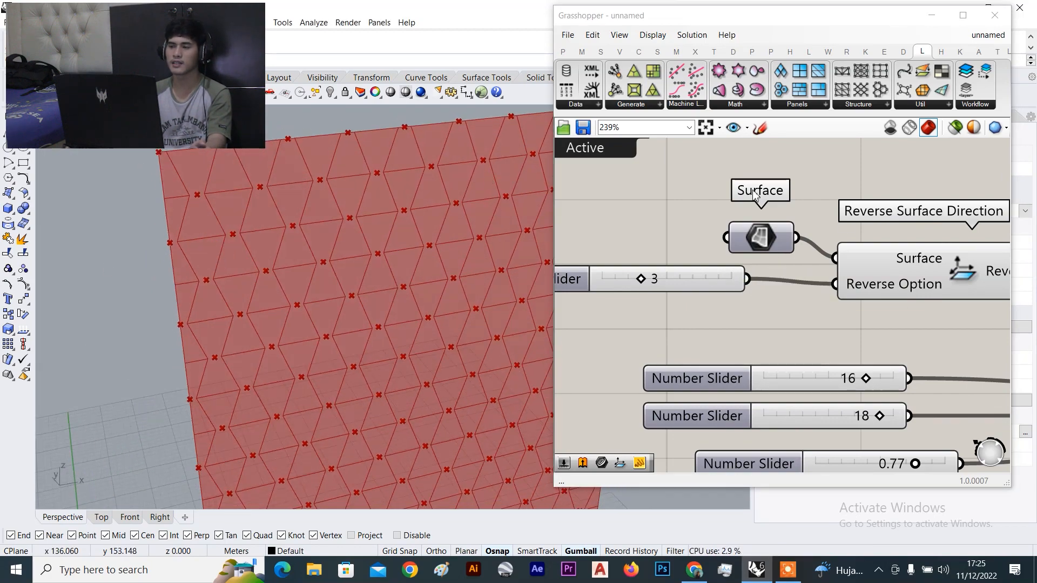
pyautogui.scroll(-2, 895, 275)
pyautogui.scroll(-5, 389, 232)
pyautogui.moveTo(387, 232); pyautogui.dragTo(362, 216, button='right')
pyautogui.scroll(6, 326, 221)
pyautogui.scroll(-4, 696, 219)
pyautogui.scroll(2, 702, 232)
pyautogui.scroll(2, 670, 239)
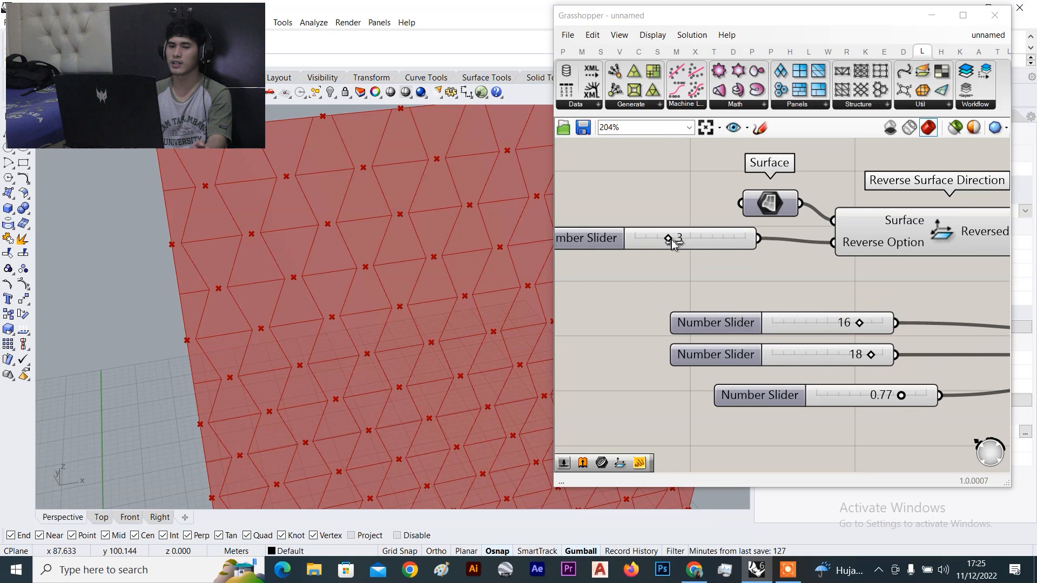
pyautogui.scroll(-4, 357, 225)
pyautogui.scroll(2, 358, 224)
pyautogui.moveTo(667, 238); pyautogui.dragTo(629, 240)
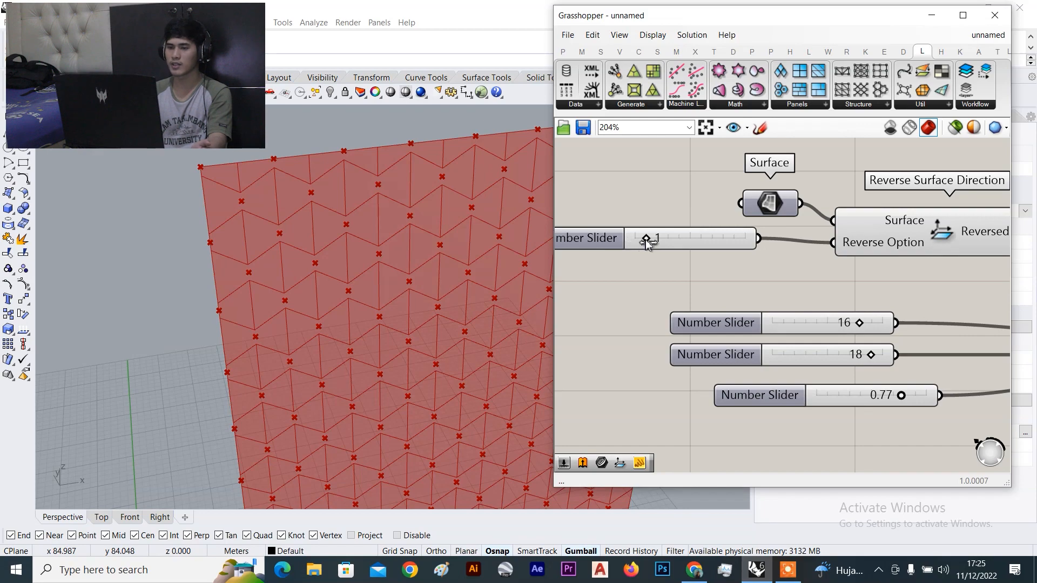
pyautogui.moveTo(645, 238); pyautogui.dragTo(664, 241)
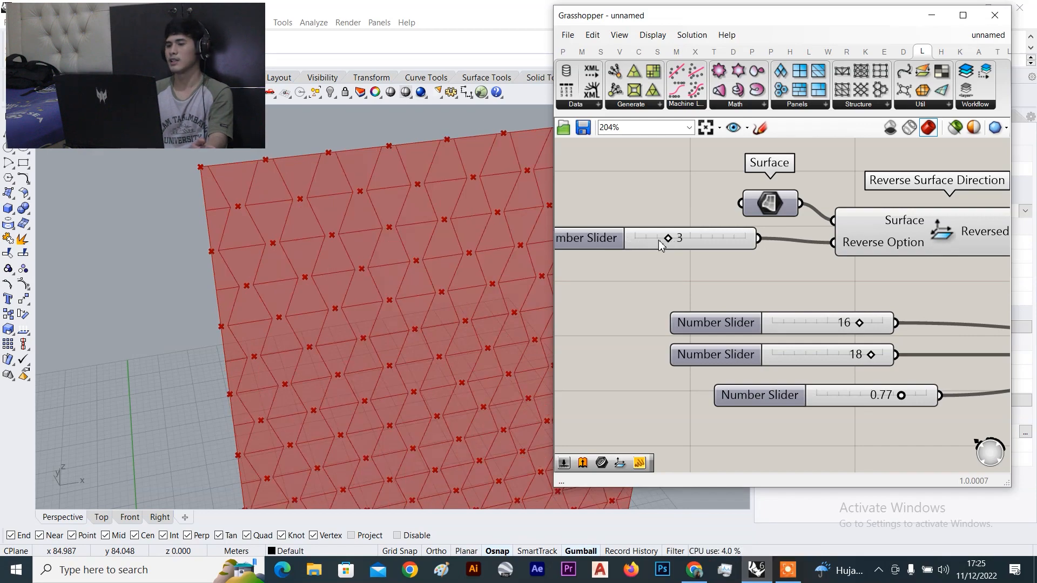
# Orbit around the tiled surface, then delete the slider holding value 3
pyautogui.scroll(-7, 283, 220)
pyautogui.moveTo(291, 219); pyautogui.dragTo(377, 206, button='right')
pyautogui.moveTo(450, 231); pyautogui.dragTo(425, 218, button='right')
pyautogui.scroll(3, 426, 219)
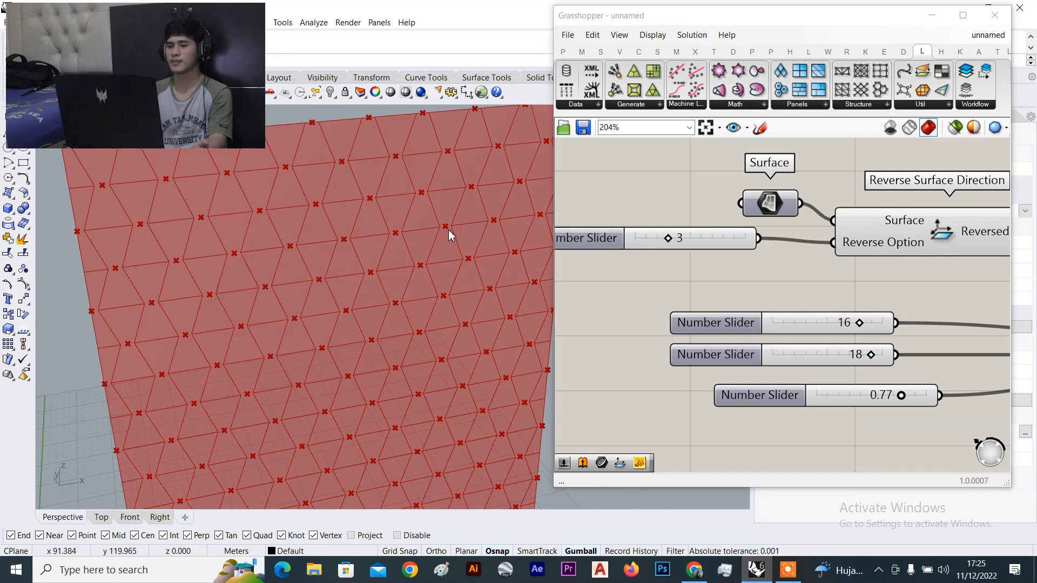
pyautogui.scroll(-2, 881, 247)
pyautogui.scroll(4, 796, 231)
pyautogui.moveTo(710, 229); pyautogui.dragTo(684, 250)
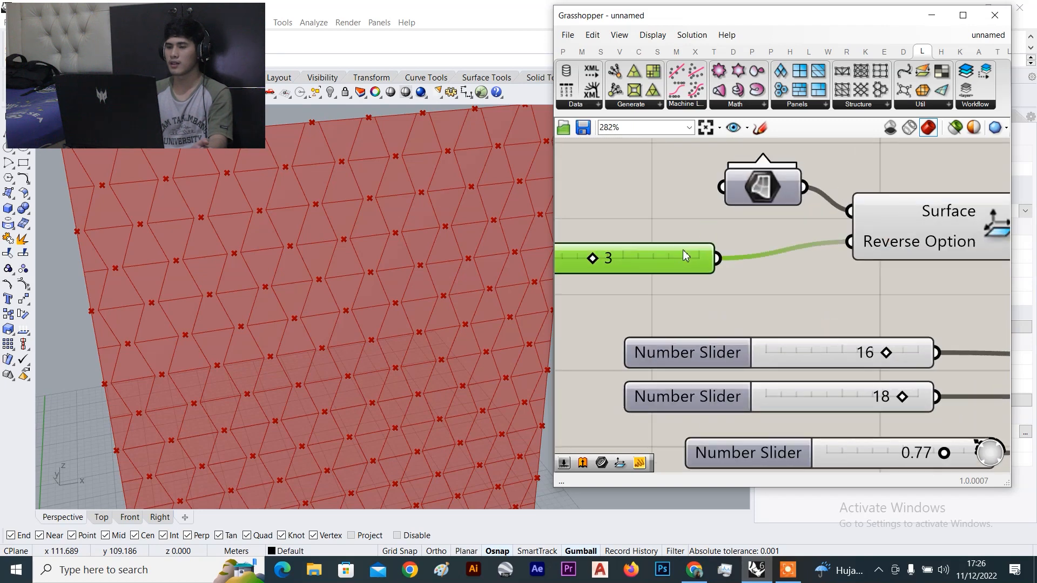
pyautogui.scroll(-3, 685, 247)
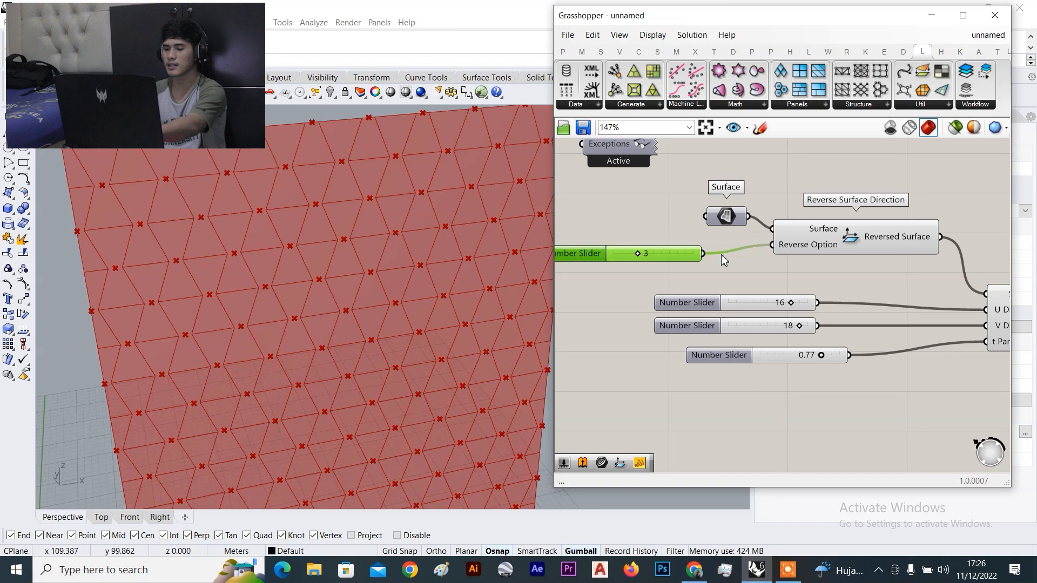
pyautogui.press('Delete')
# Set the Reverse Option input of the reverse-surface component to integer 3
pyautogui.scroll(4, 789, 250)
pyautogui.click(788, 246)
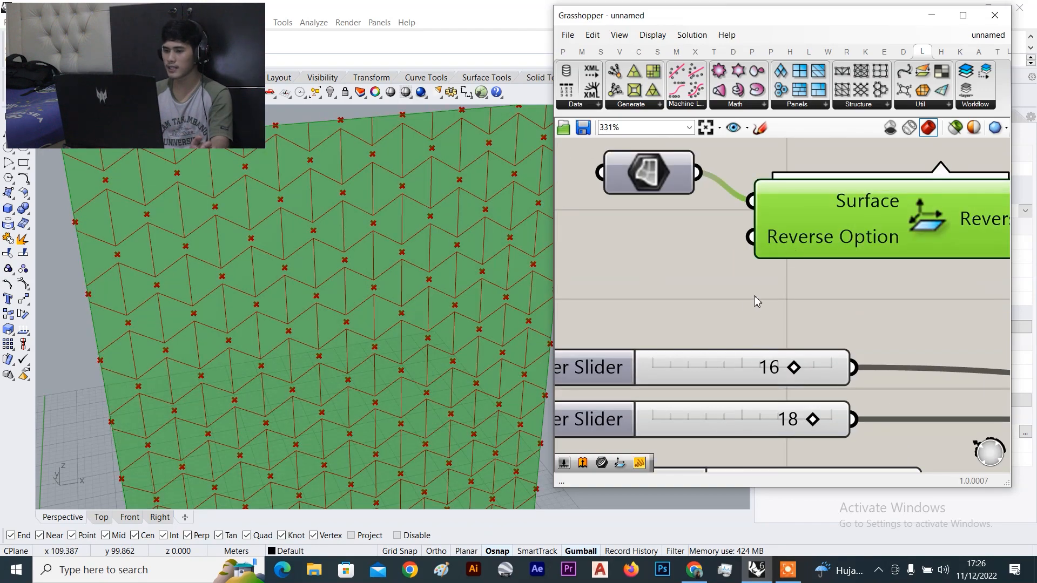
pyautogui.click(750, 301)
pyautogui.moveTo(799, 235)
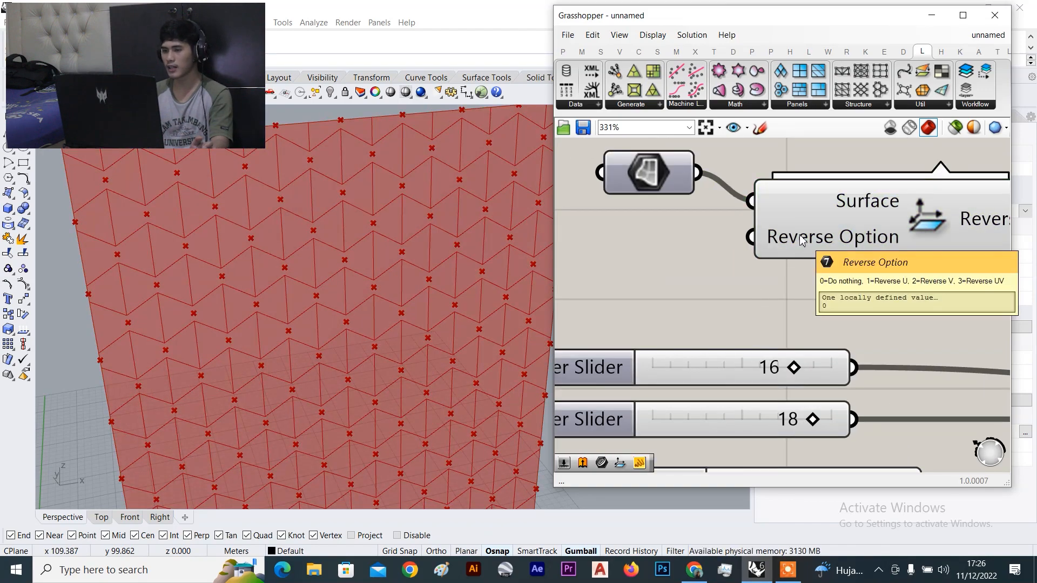
pyautogui.rightClick(799, 237)
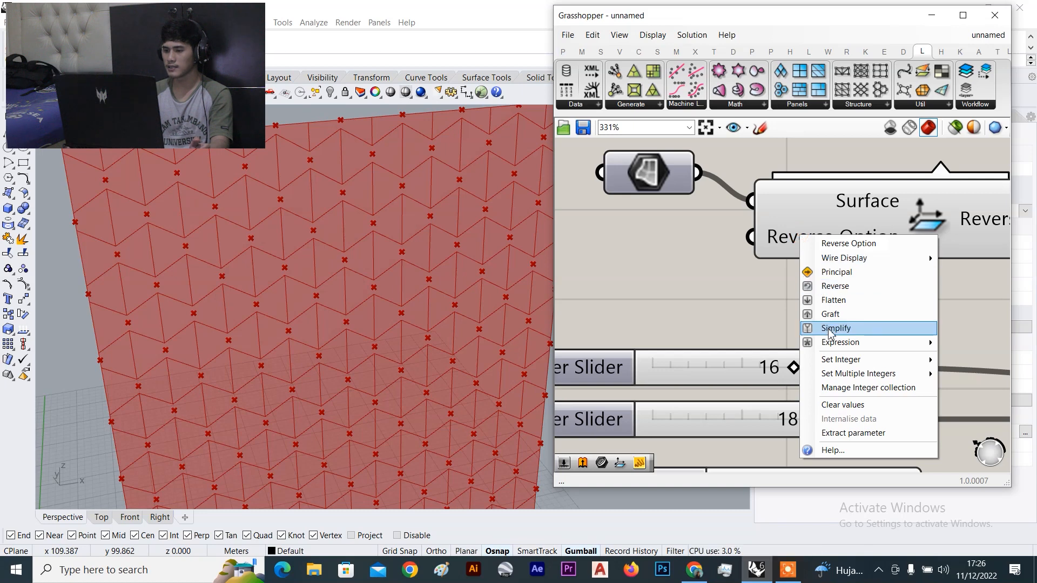
pyautogui.moveTo(845, 359)
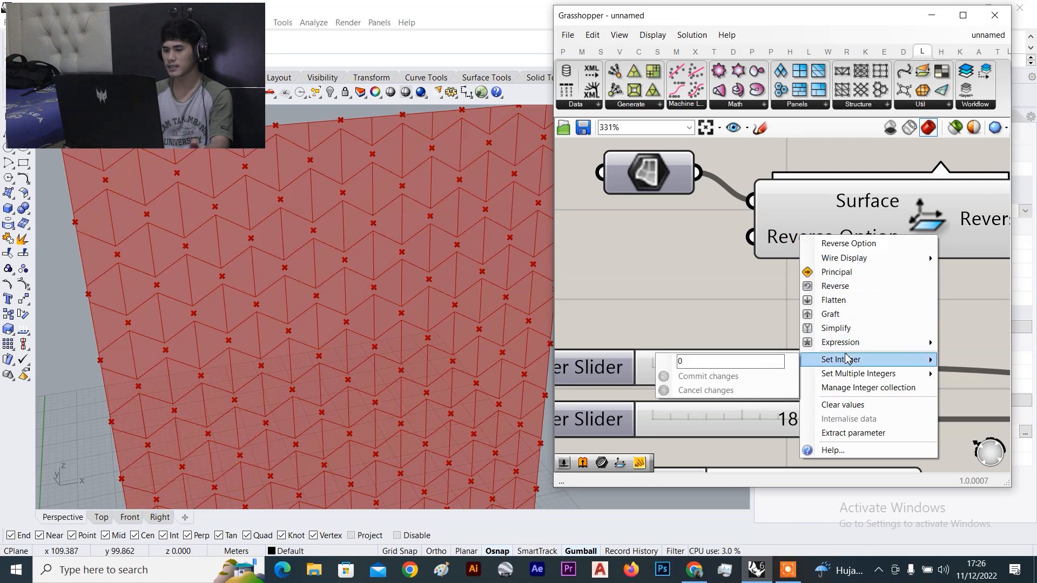
pyautogui.click(727, 365)
pyautogui.press('BackSpace')
pyautogui.write('3')
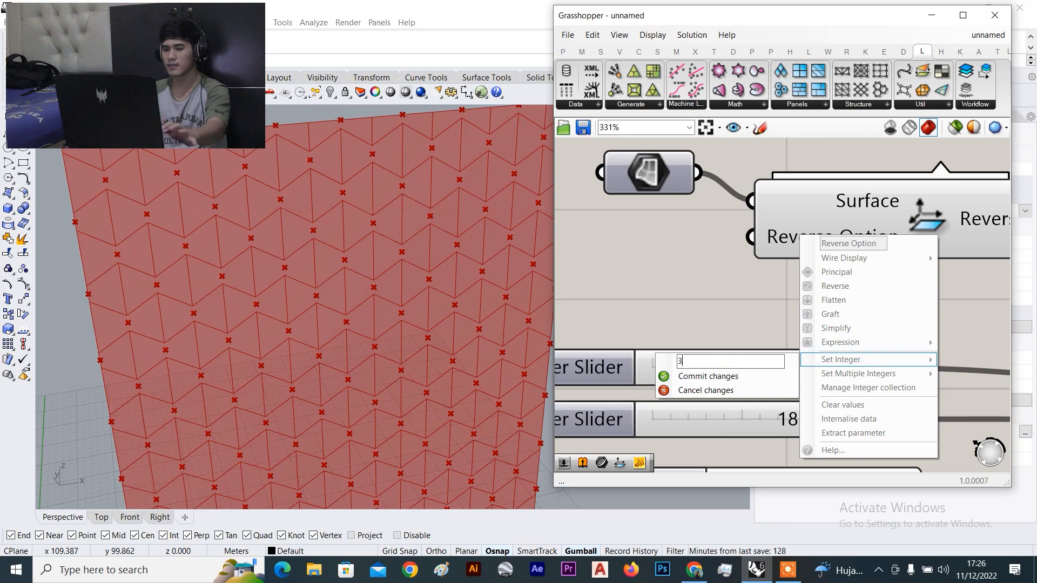
pyautogui.click(715, 378)
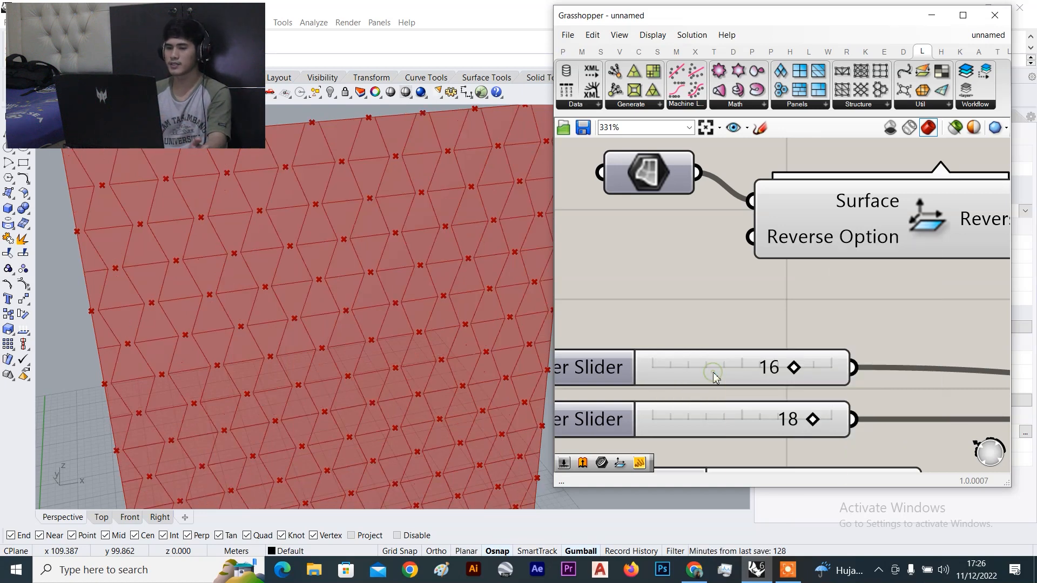
# Drag the V Divisions slider from 18 up to 19
pyautogui.scroll(-5, 844, 340)
pyautogui.scroll(2, 745, 345)
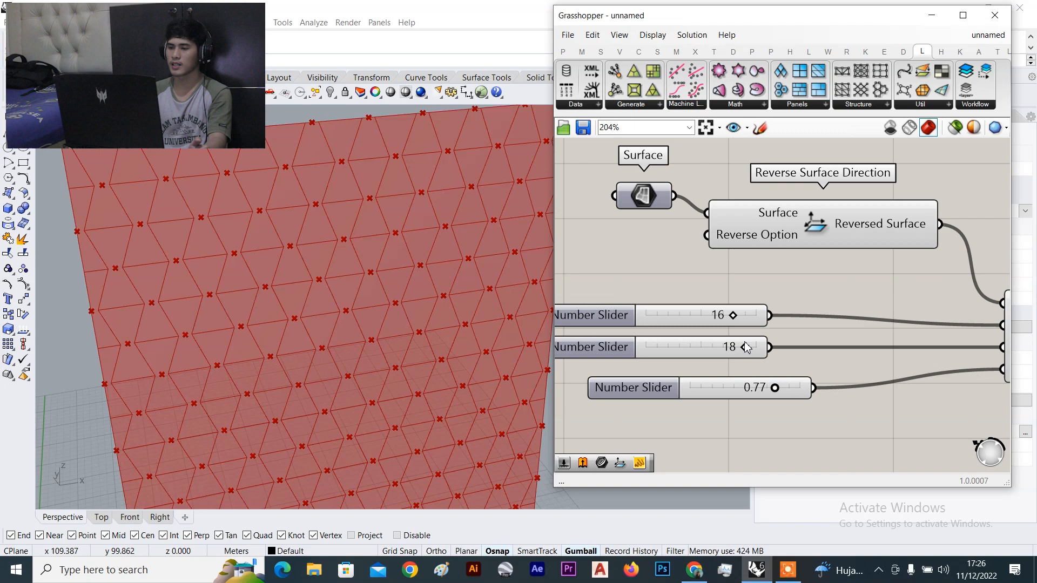
pyautogui.moveTo(746, 346); pyautogui.dragTo(724, 323)
pyautogui.scroll(-5, 834, 311)
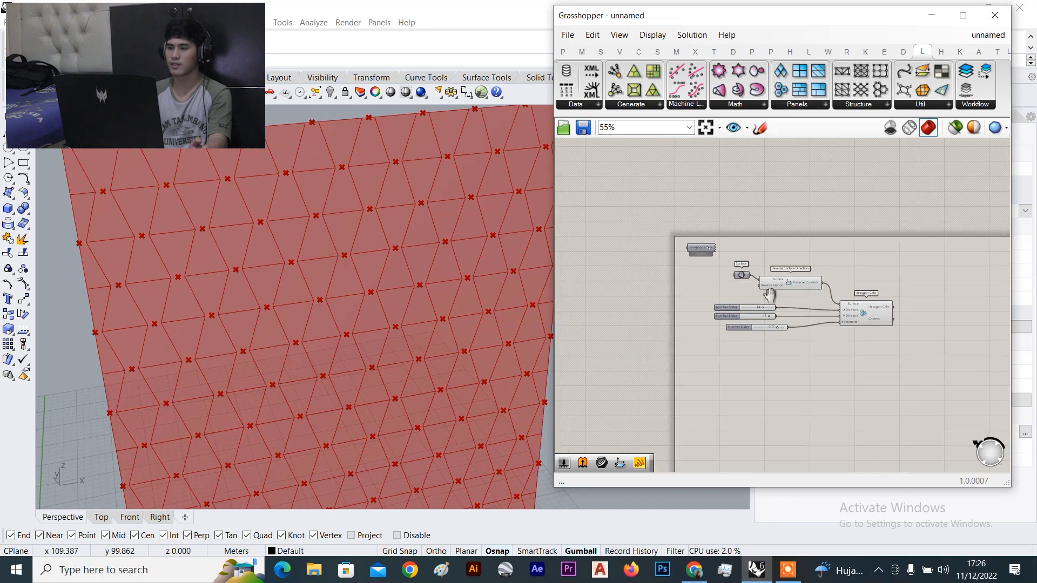
# Turn Preview Off on the upstream surface and slider components
pyautogui.click(784, 292)
pyautogui.moveTo(789, 202); pyautogui.dragTo(583, 309)
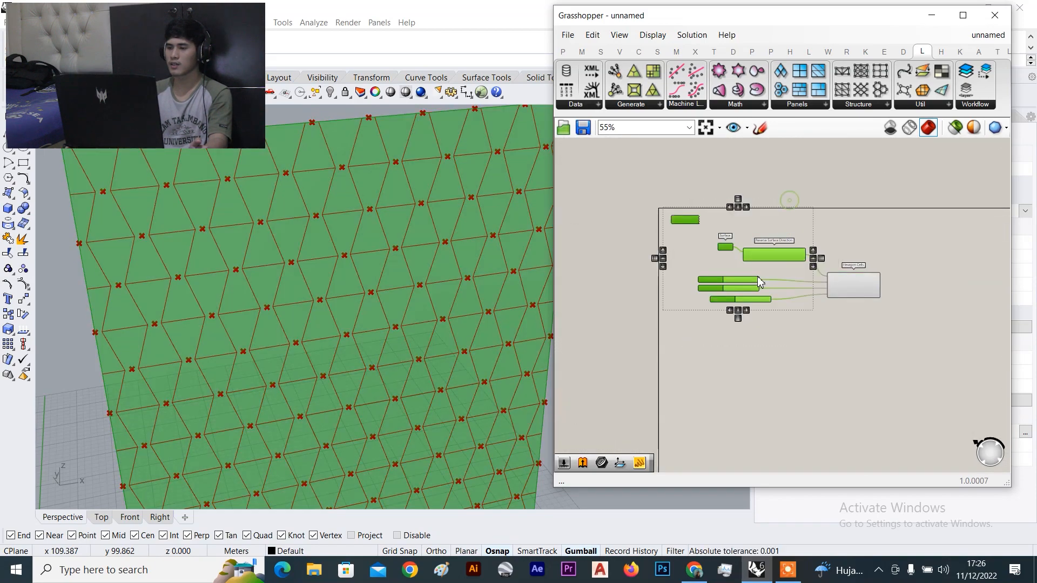
pyautogui.scroll(3, 577, 251)
pyautogui.rightClick(884, 201)
pyautogui.click(916, 223)
pyautogui.click(931, 231)
pyautogui.scroll(-3, 924, 240)
# Select Hexagon Cells repeatedly to highlight its cells over the wall
pyautogui.moveTo(918, 251); pyautogui.dragTo(850, 243, button='right')
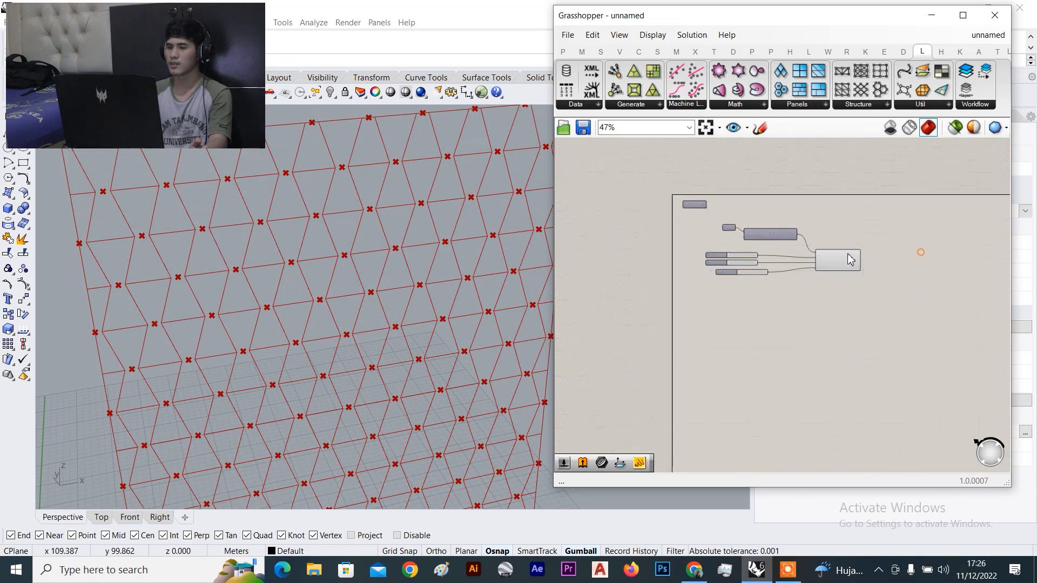
pyautogui.scroll(3, 845, 245)
pyautogui.click(858, 266)
pyautogui.click(843, 199)
pyautogui.scroll(-3, 891, 248)
pyautogui.scroll(4, 845, 221)
pyautogui.click(816, 244)
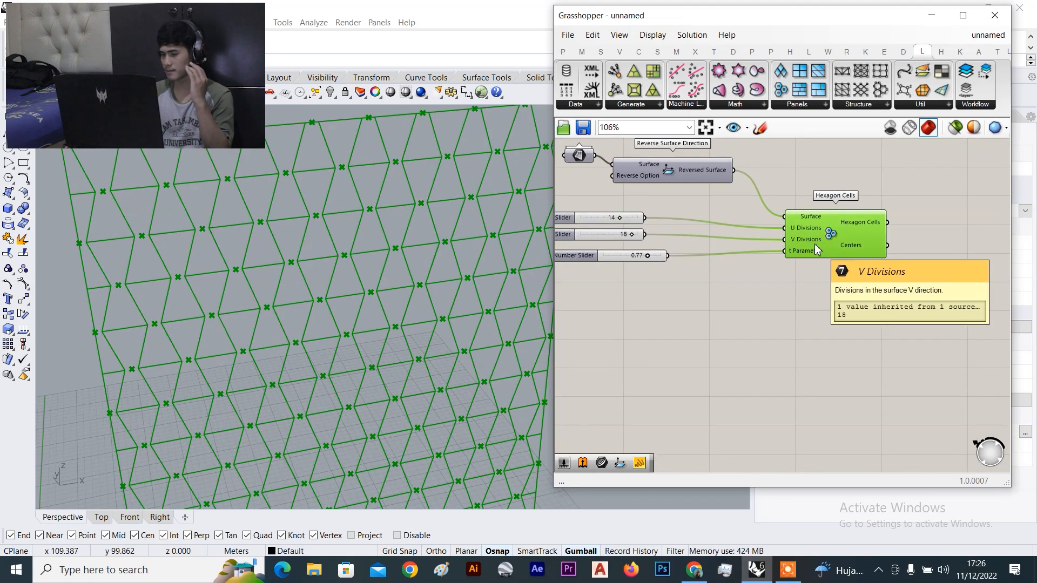
pyautogui.click(866, 290)
pyautogui.scroll(-3, 862, 324)
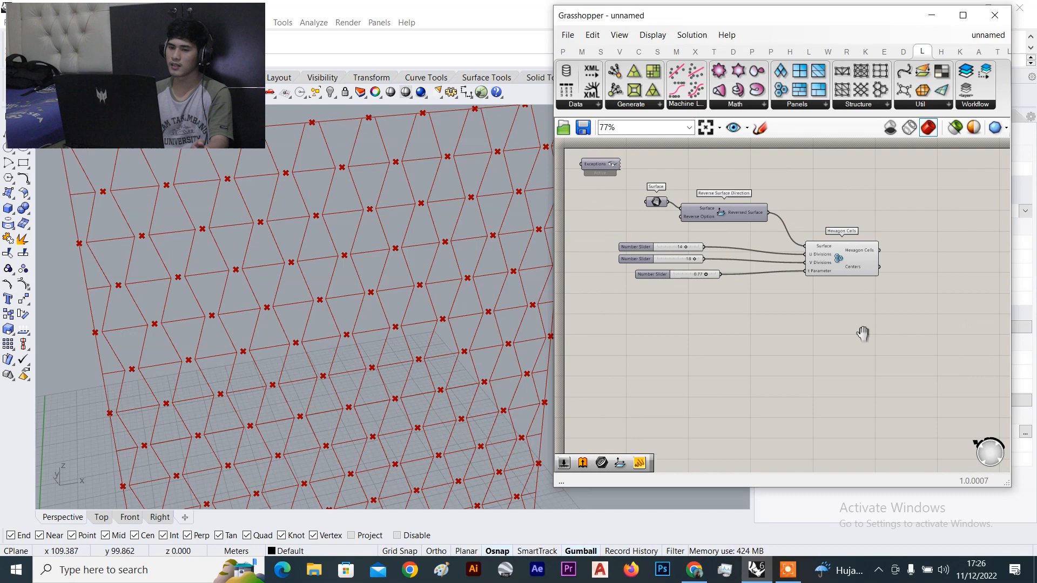
pyautogui.scroll(-4, 257, 235)
pyautogui.scroll(8, 257, 235)
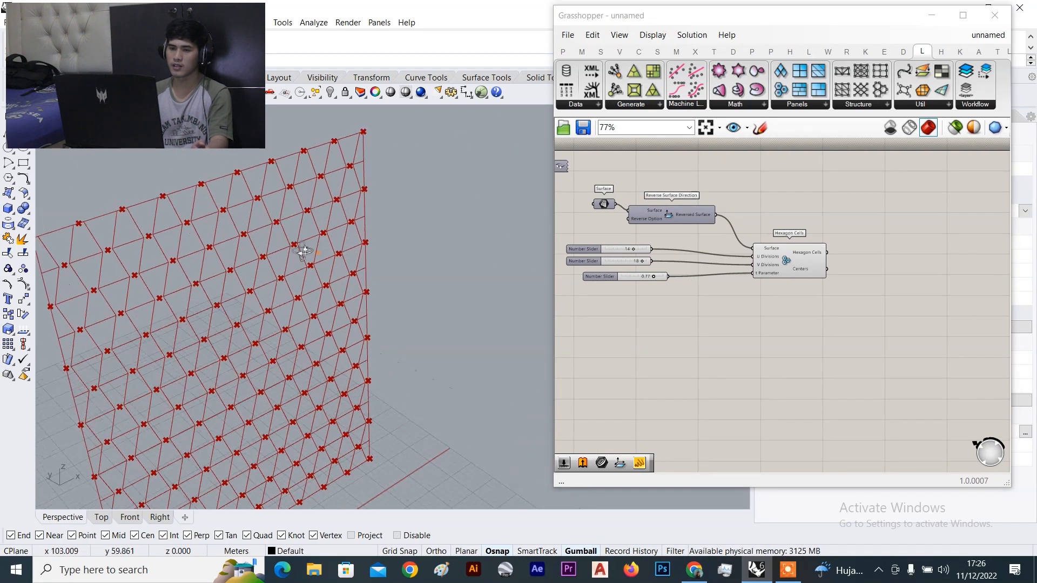
pyautogui.scroll(3, 792, 269)
pyautogui.click(789, 269)
pyautogui.click(745, 210)
pyautogui.scroll(-4, 745, 211)
pyautogui.scroll(-5, 283, 236)
pyautogui.scroll(3, 238, 230)
pyautogui.scroll(8, 232, 221)
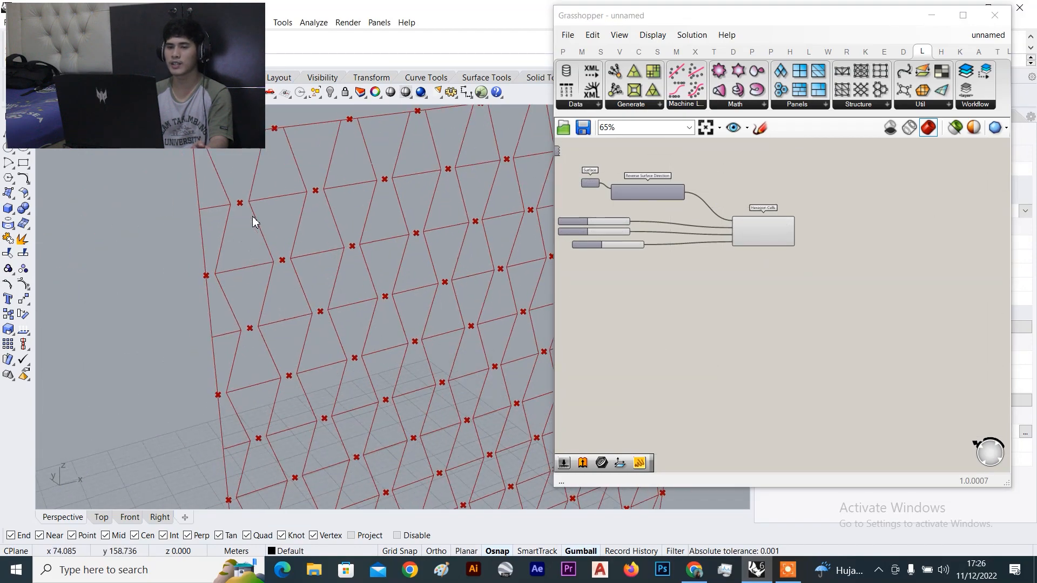
pyautogui.scroll(-4, 213, 179)
# Orbit and zoom the viewport to inspect the red hexagon wireframe and centre points
pyautogui.moveTo(213, 178)
pyautogui.mouseDown(button='right')
pyautogui.moveTo(203, 202)
pyautogui.moveTo(234, 183)
pyautogui.moveTo(212, 183)
pyautogui.moveTo(228, 176)
pyautogui.mouseUp(button='right')
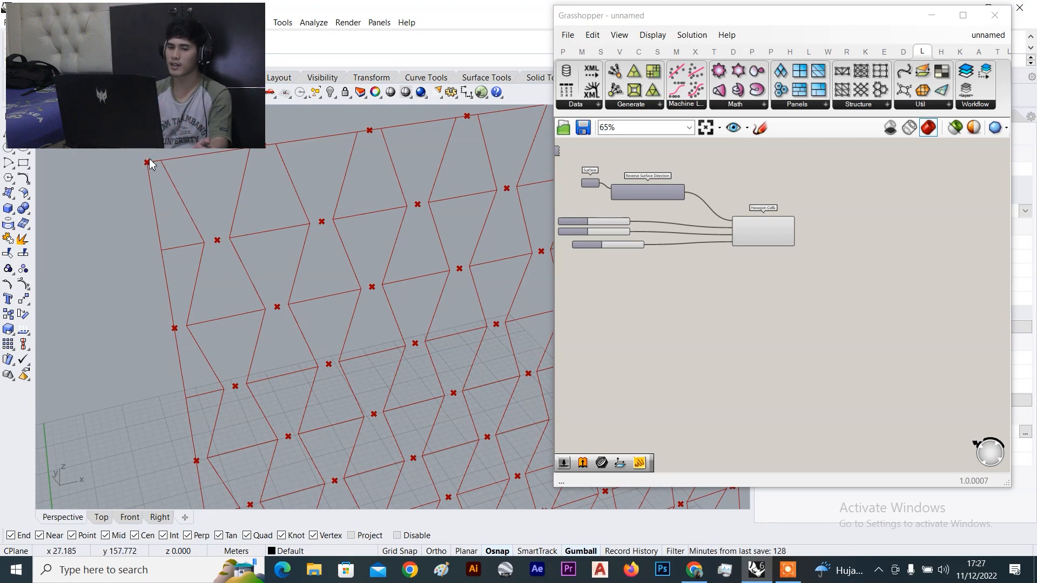
pyautogui.scroll(-5, 112, 189)
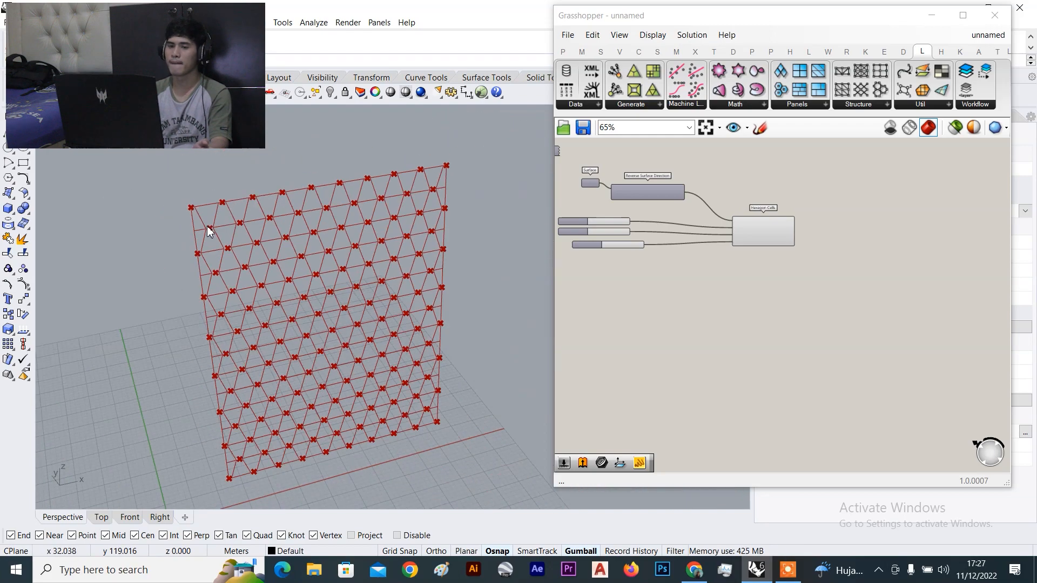
pyautogui.scroll(5, 161, 221)
pyautogui.scroll(3, 791, 232)
pyautogui.click(760, 245)
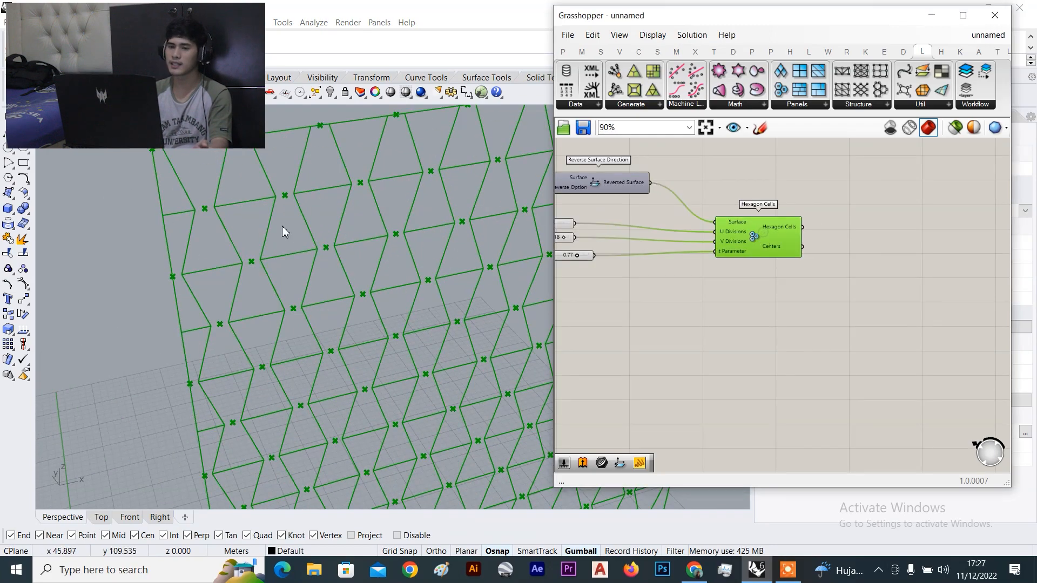
pyautogui.scroll(-4, 282, 232)
pyautogui.scroll(6, 287, 212)
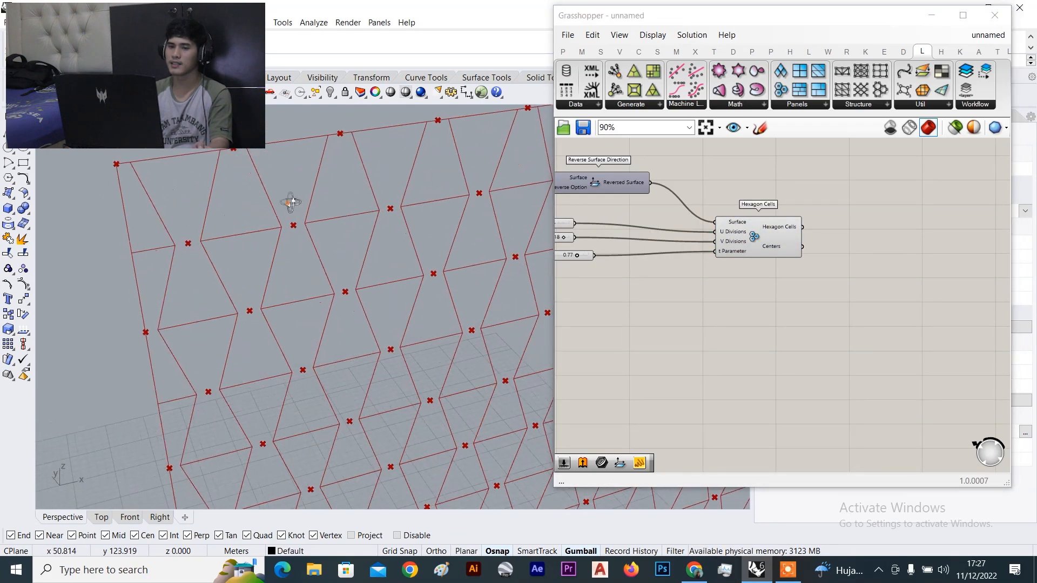
pyautogui.scroll(2, 162, 172)
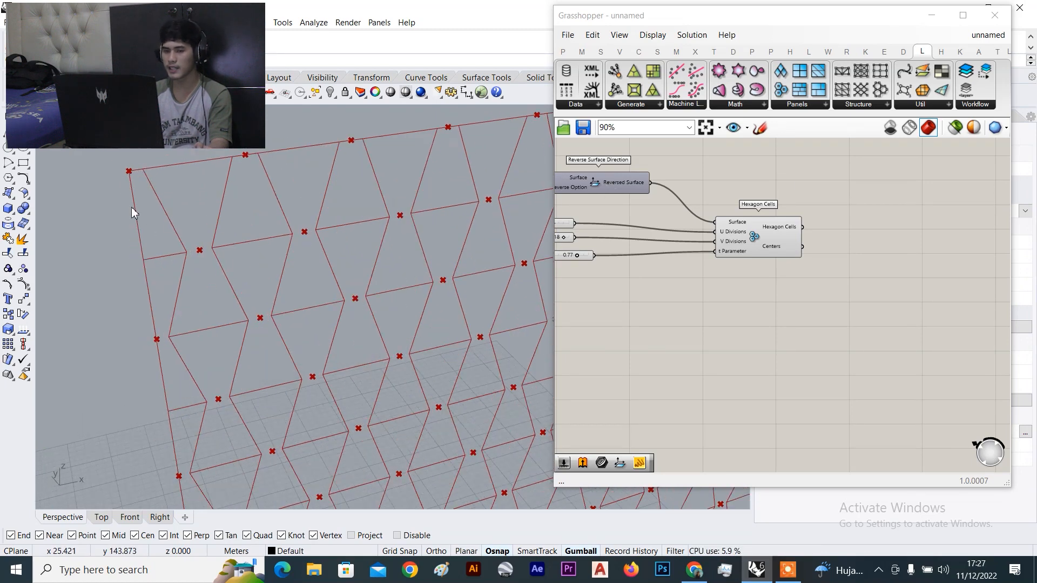
pyautogui.scroll(2, 135, 177)
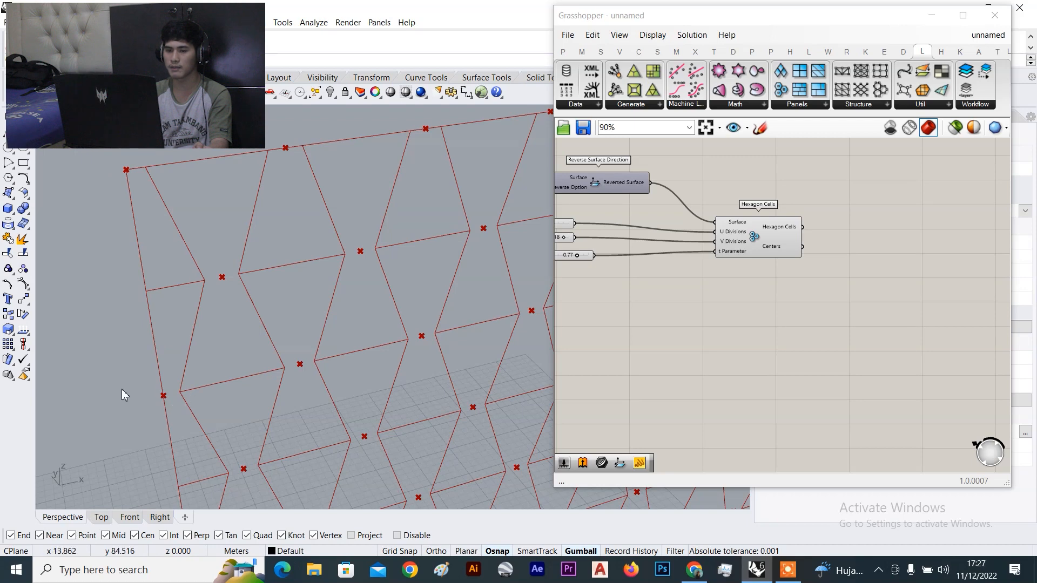
pyautogui.scroll(-3, 140, 314)
pyautogui.scroll(3, 243, 189)
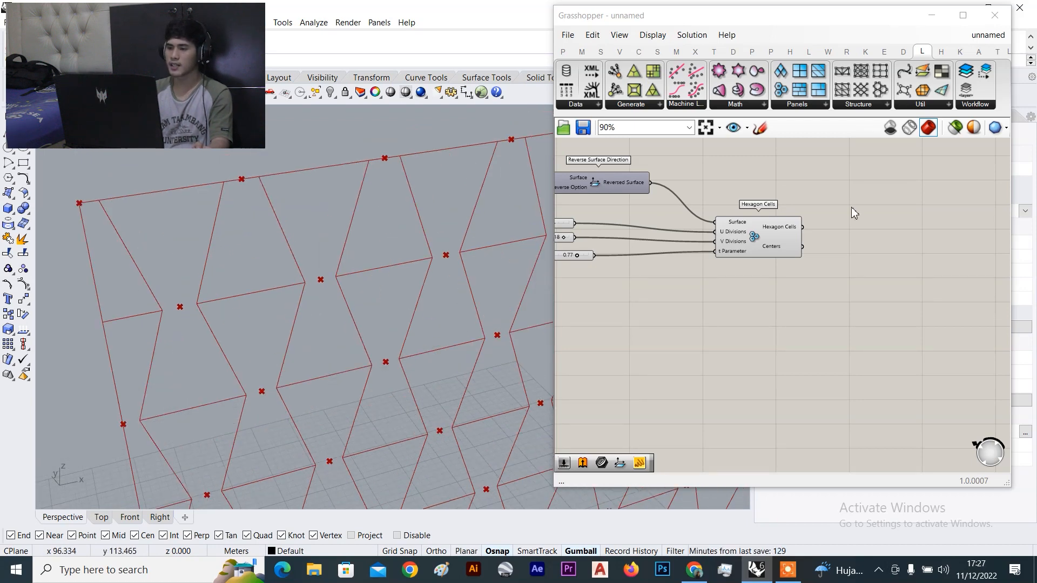
pyautogui.scroll(-5, 851, 212)
pyautogui.scroll(3, 810, 197)
pyautogui.scroll(-6, 800, 222)
pyautogui.scroll(5, 756, 294)
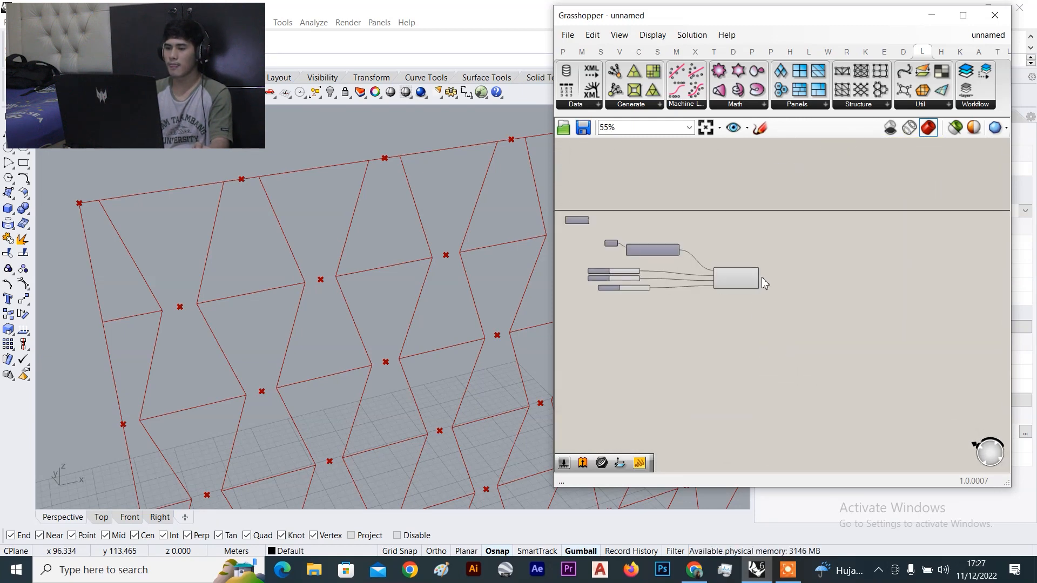
pyautogui.scroll(5, 764, 282)
# Add a Curve parameter via 'curve' search and wire Hexagon Cells into it
pyautogui.doubleClick(818, 300)
pyautogui.write('cu')
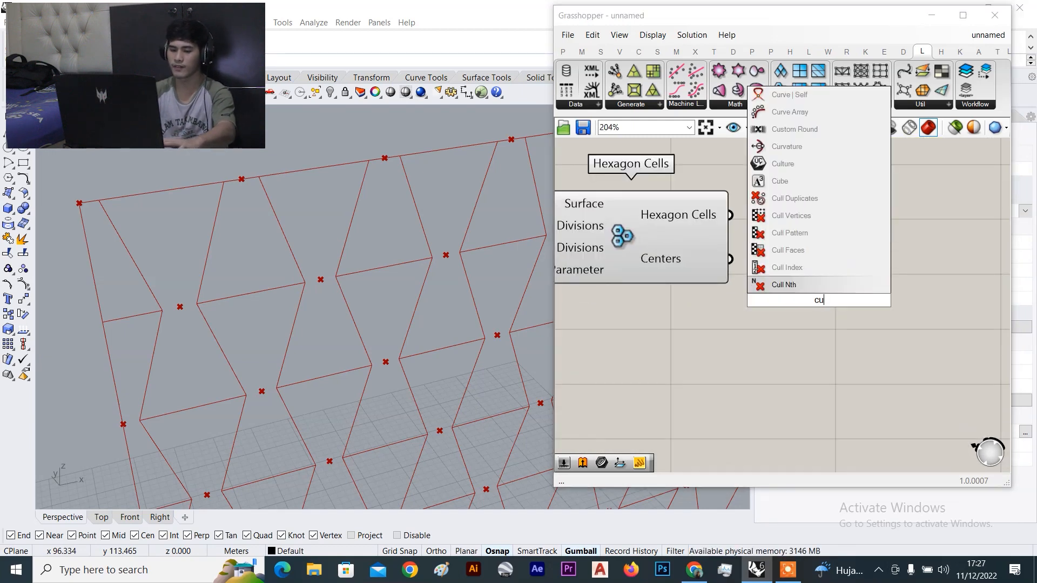
pyautogui.write('rve')
pyautogui.press('Return')
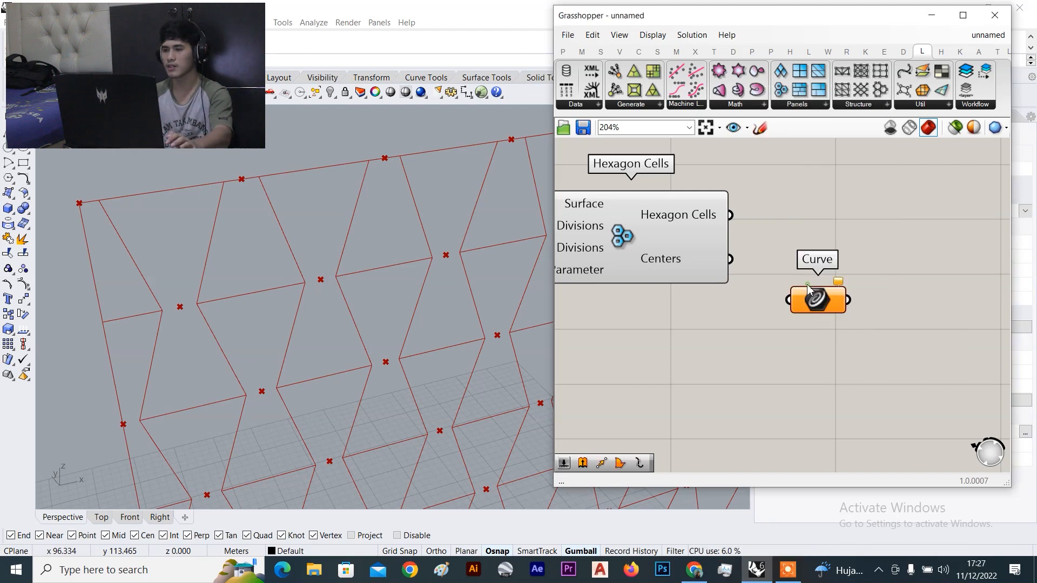
pyautogui.moveTo(730, 215); pyautogui.dragTo(823, 254)
# Turn off the Hexagon Cells preview and move the Curve parameter beside it
pyautogui.click(695, 249)
pyautogui.rightClick(789, 184)
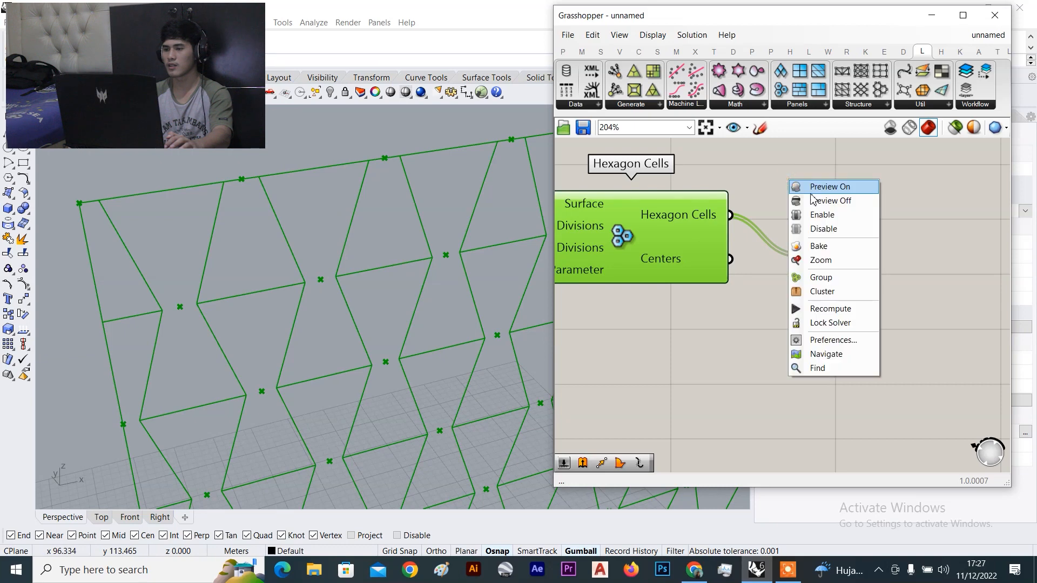
pyautogui.click(832, 202)
pyautogui.moveTo(826, 255); pyautogui.dragTo(831, 211)
pyautogui.click(870, 251)
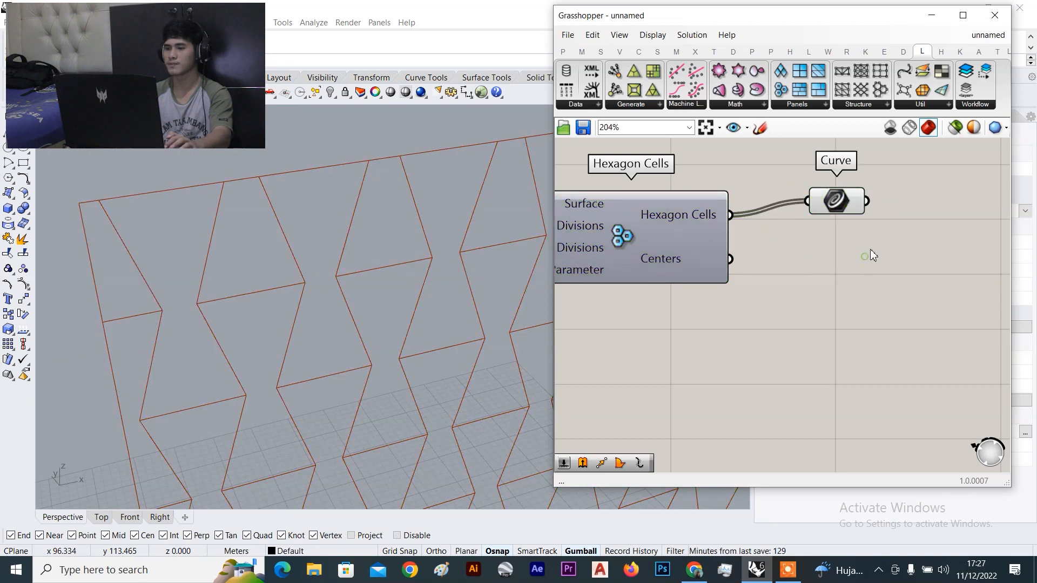
pyautogui.scroll(-3, 826, 259)
# Place a Panel from the Params components to inspect the curves
pyautogui.doubleClick(818, 259)
pyautogui.write('list')
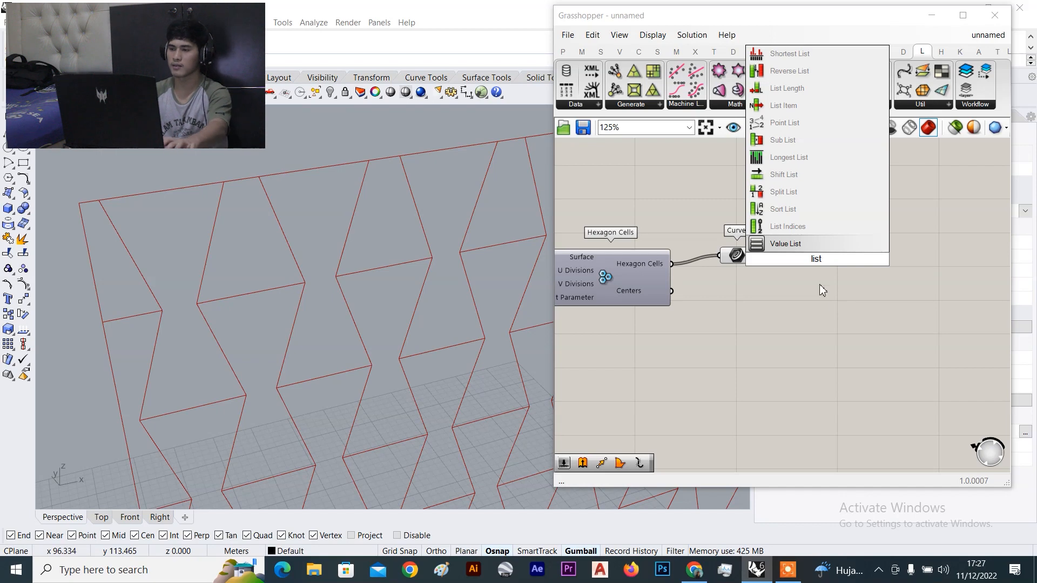
pyautogui.click(831, 320)
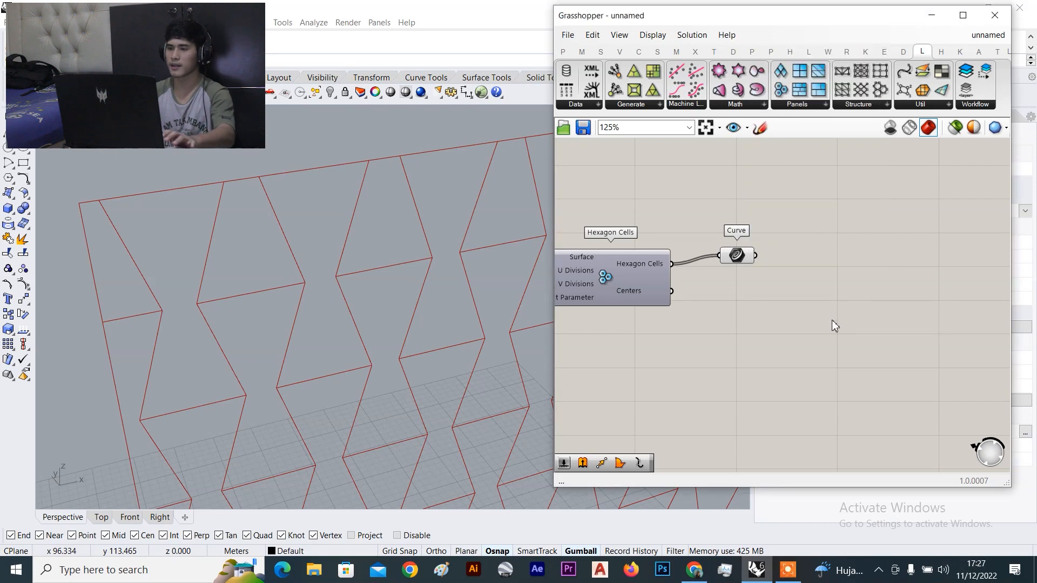
pyautogui.click(563, 53)
pyautogui.click(740, 92)
pyautogui.click(823, 212)
pyautogui.moveTo(812, 213); pyautogui.dragTo(860, 236)
pyautogui.moveTo(756, 254); pyautogui.dragTo(818, 233)
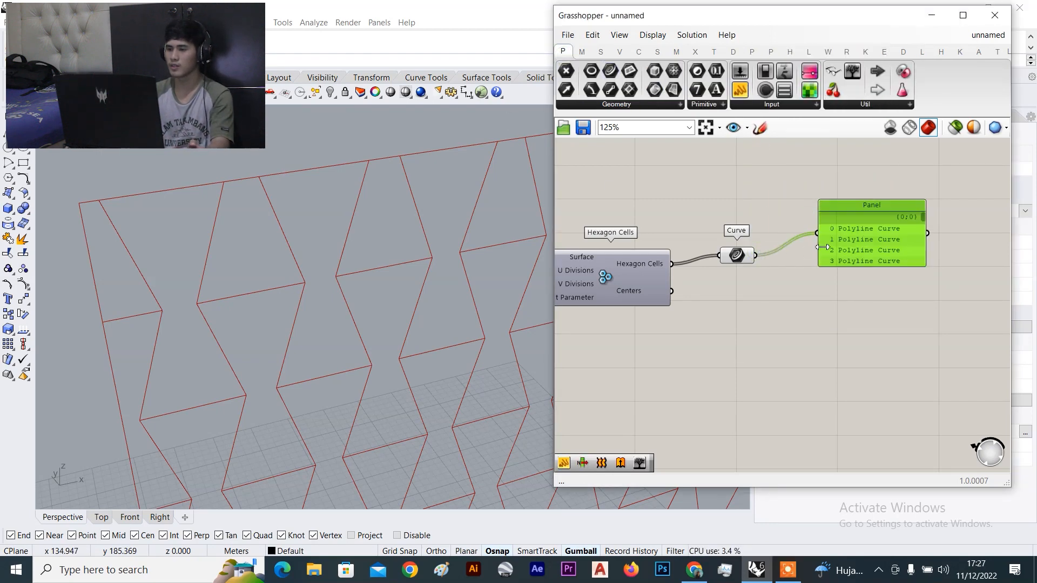
pyautogui.scroll(3, 918, 238)
pyautogui.scroll(-20, 913, 243)
pyautogui.click(900, 238)
pyautogui.press('Delete')
pyautogui.scroll(-4, 761, 280)
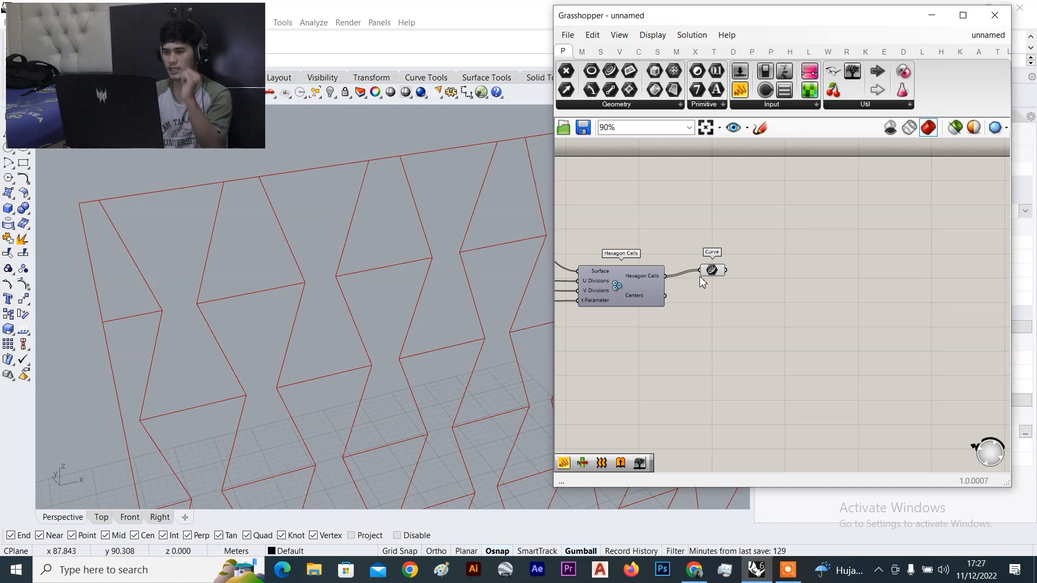
pyautogui.scroll(3, 700, 281)
pyautogui.click(712, 268)
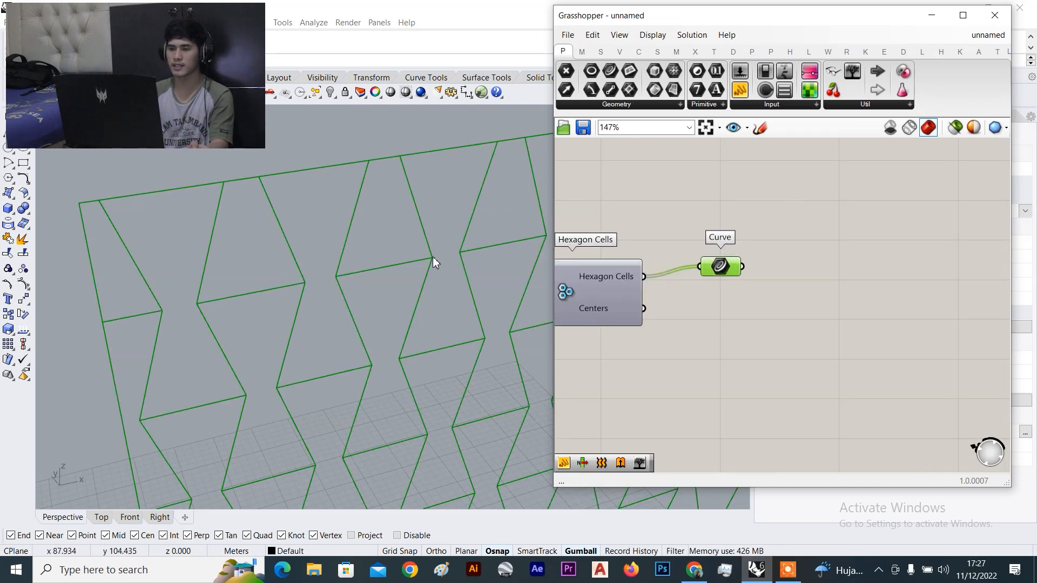
pyautogui.scroll(-3, 423, 260)
pyautogui.click(749, 200)
pyautogui.scroll(3, 364, 250)
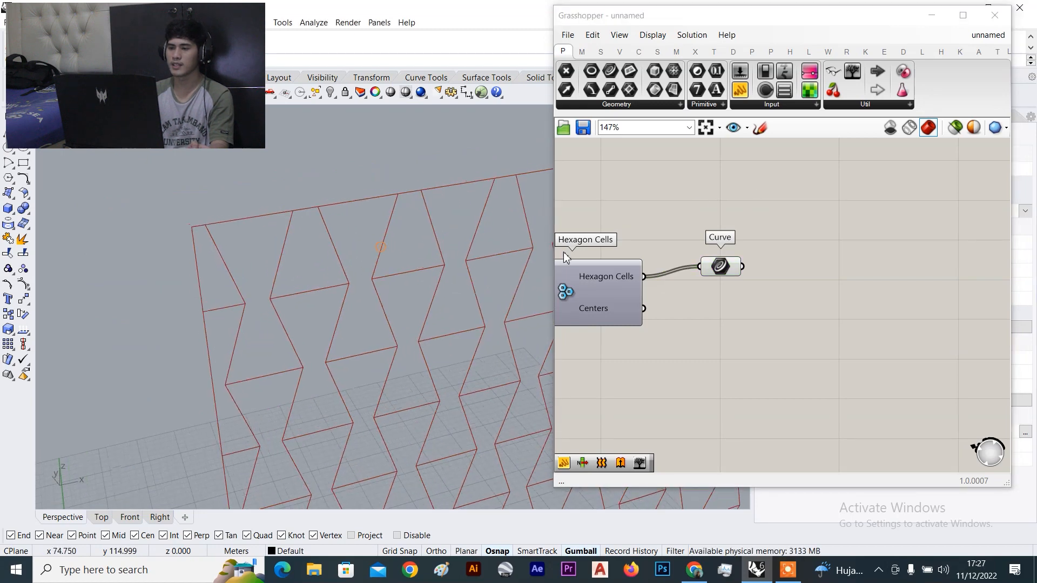
pyautogui.scroll(3, 627, 252)
pyautogui.moveTo(793, 287); pyautogui.dragTo(746, 261)
pyautogui.scroll(-4, 747, 264)
pyautogui.moveTo(771, 290); pyautogui.dragTo(704, 290, button='right')
pyautogui.scroll(3, 753, 297)
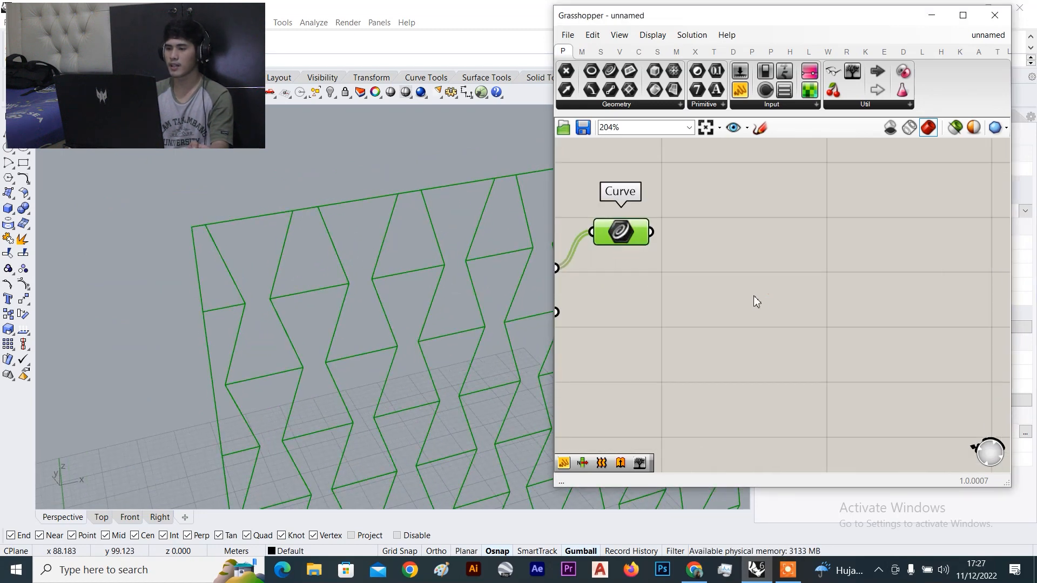
pyautogui.doubleClick(754, 301)
pyautogui.write('exp')
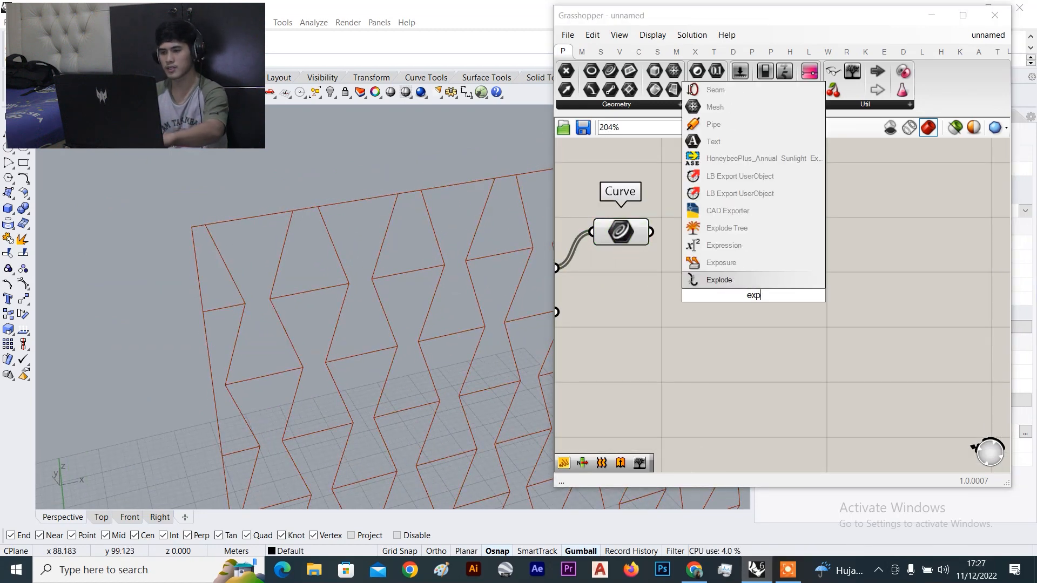
pyautogui.press('Return')
pyautogui.scroll(1, 689, 238)
pyautogui.moveTo(644, 232); pyautogui.dragTo(677, 284)
pyautogui.moveTo(756, 291); pyautogui.dragTo(821, 311)
pyautogui.scroll(-4, 820, 311)
pyautogui.moveTo(826, 317); pyautogui.dragTo(683, 261, button='right')
pyautogui.scroll(2, 729, 281)
pyautogui.click(810, 315)
pyautogui.moveTo(637, 249); pyautogui.dragTo(669, 256)
pyautogui.click(764, 298)
pyautogui.scroll(-4, 768, 294)
pyautogui.moveTo(777, 293); pyautogui.dragTo(718, 241, button='right')
pyautogui.moveTo(739, 95); pyautogui.dragTo(799, 258)
pyautogui.scroll(3, 712, 222)
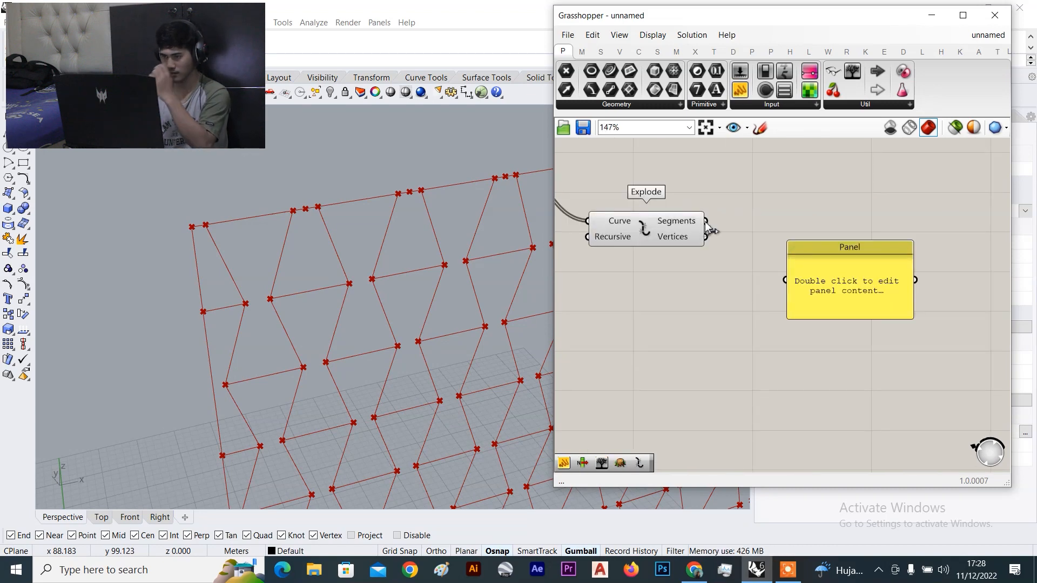
pyautogui.moveTo(704, 221); pyautogui.dragTo(784, 280)
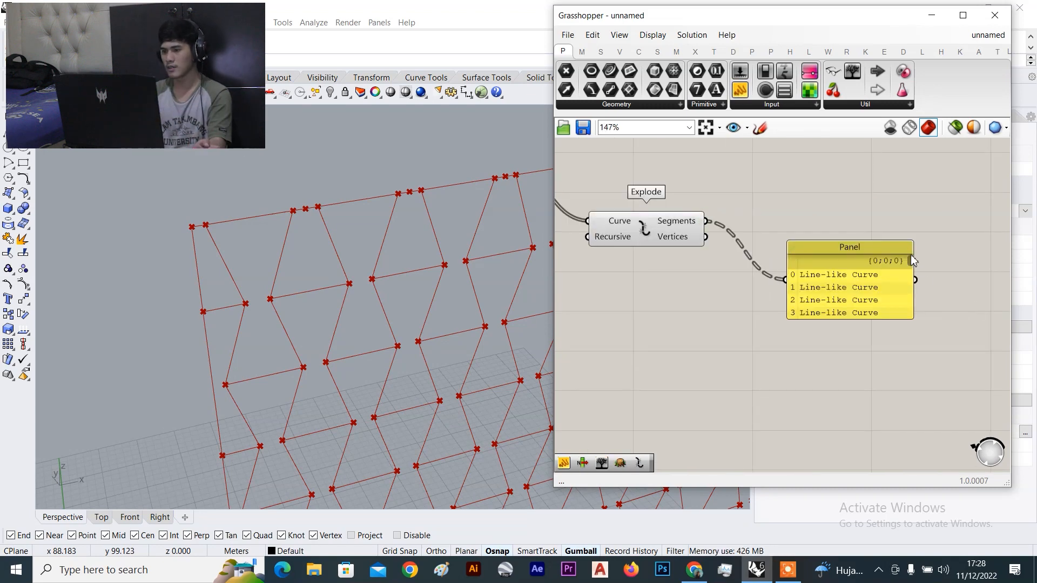
pyautogui.moveTo(912, 262); pyautogui.dragTo(904, 384)
pyautogui.scroll(-4, 854, 363)
pyautogui.moveTo(854, 363); pyautogui.dragTo(771, 352, button='right')
pyautogui.moveTo(753, 315); pyautogui.dragTo(810, 333)
pyautogui.scroll(3, 678, 299)
pyautogui.doubleClick(720, 334)
pyautogui.click(719, 371)
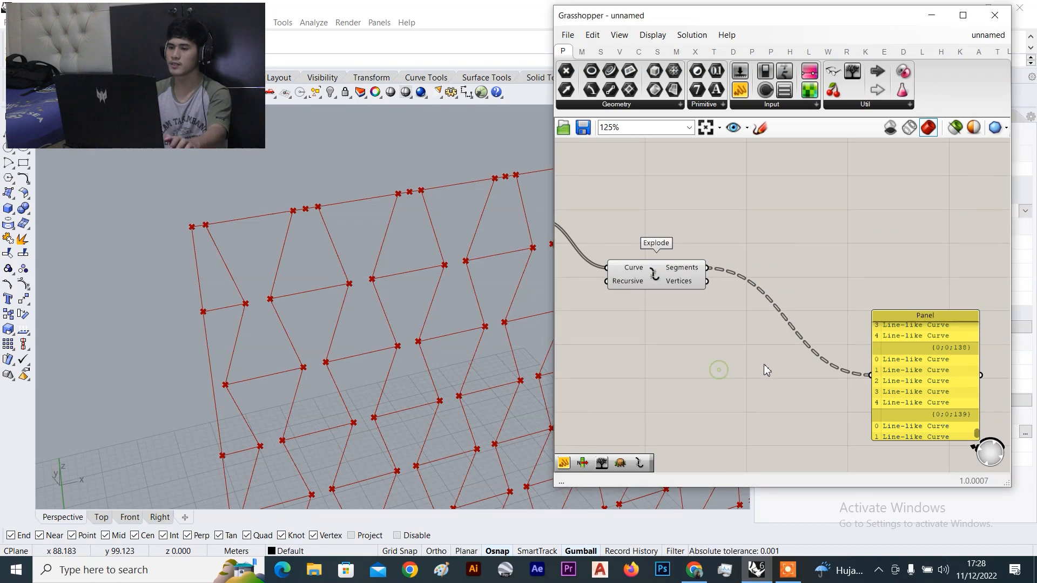
pyautogui.click(655, 274)
pyautogui.scroll(-1, 655, 274)
pyautogui.scroll(-3, 208, 277)
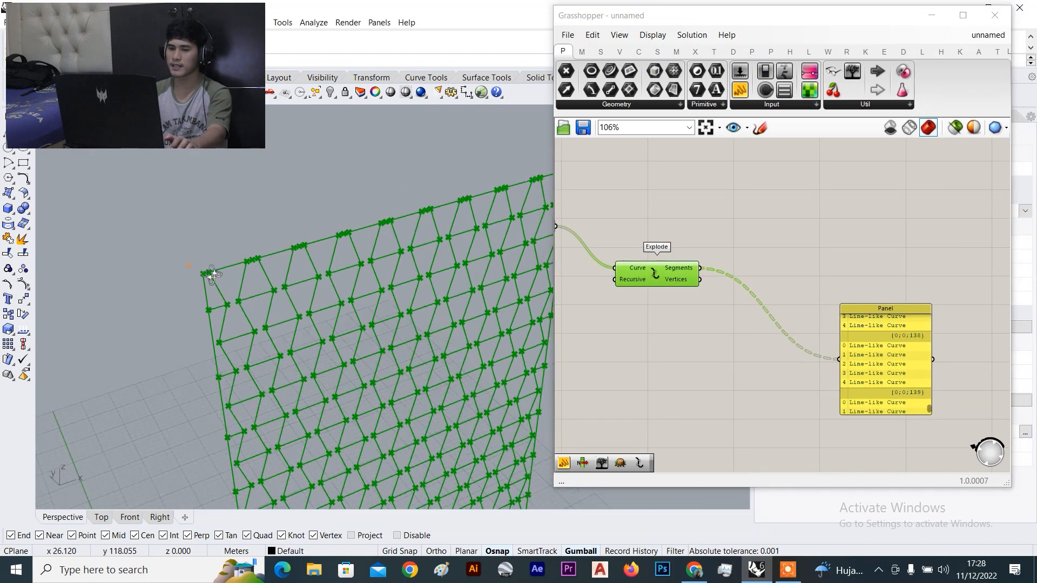
pyautogui.click(787, 277)
pyautogui.scroll(4, 211, 280)
pyautogui.moveTo(211, 280); pyautogui.dragTo(250, 261, button='right')
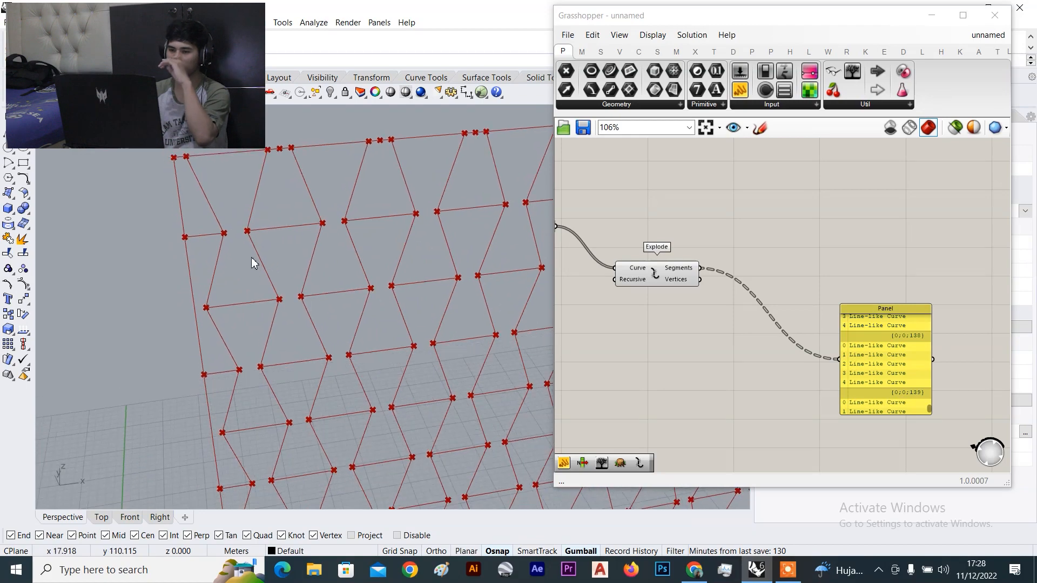
pyautogui.scroll(-3, 655, 225)
pyautogui.moveTo(655, 226); pyautogui.dragTo(770, 248, button='right')
pyautogui.scroll(4, 637, 240)
pyautogui.scroll(2, 635, 240)
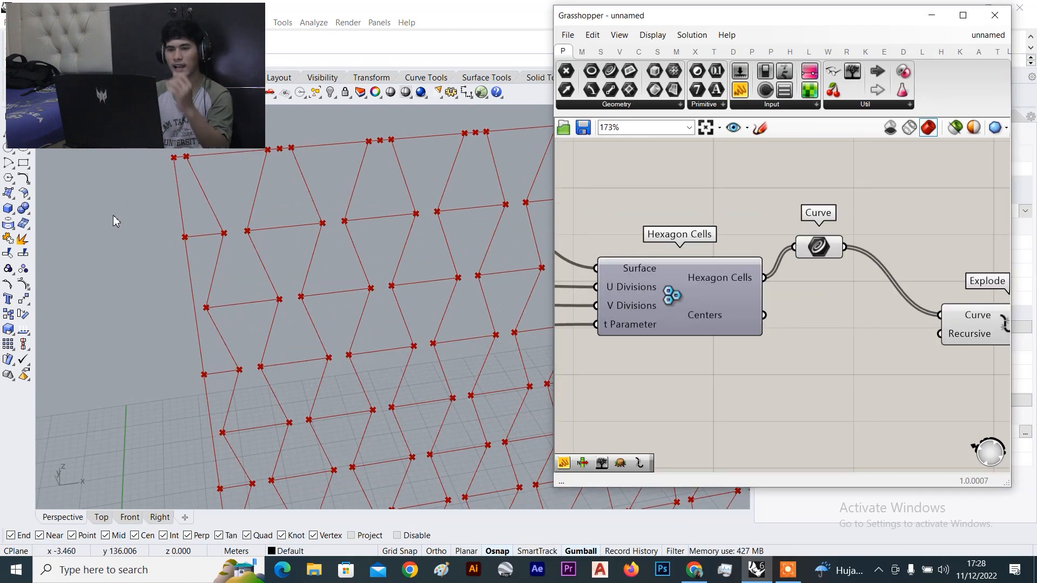
pyautogui.scroll(-2, 193, 225)
pyautogui.scroll(-2, 243, 211)
pyautogui.scroll(5, 256, 223)
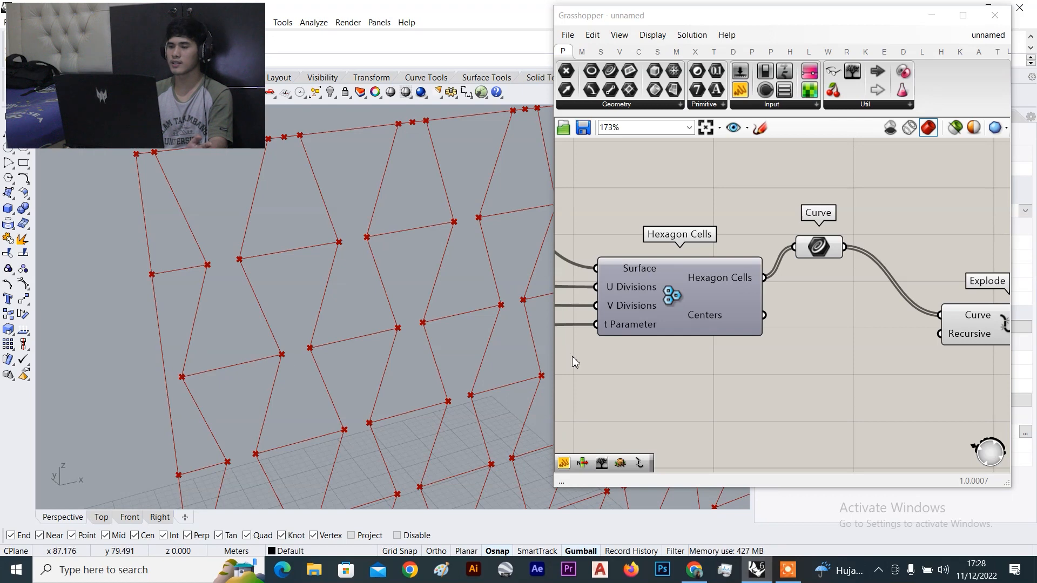
pyautogui.scroll(-3, 574, 362)
pyautogui.scroll(-1, 859, 293)
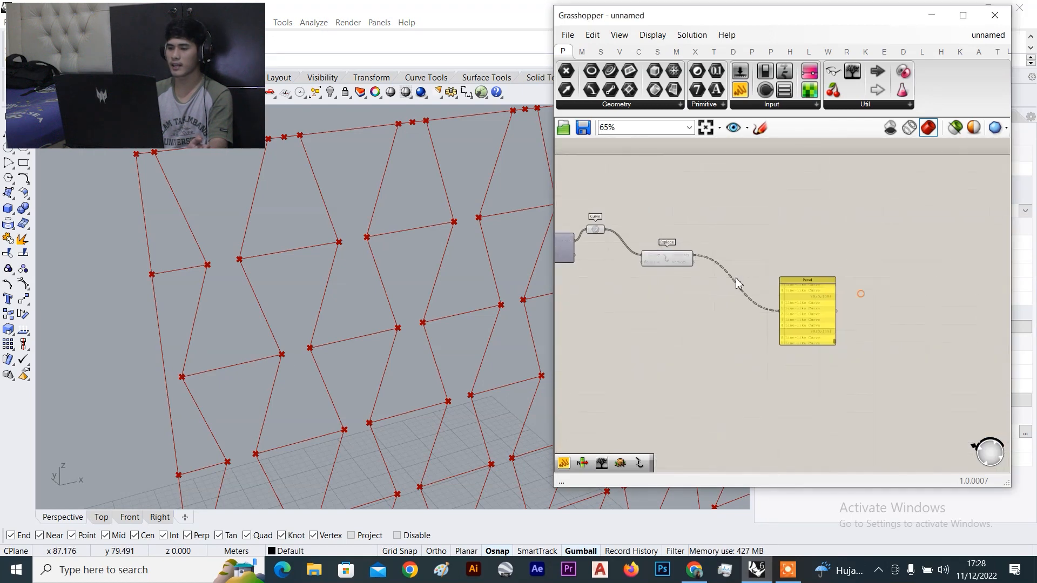
# Add List Length, fed by the exploded segments, with its output into the Panel
pyautogui.doubleClick(741, 333)
pyautogui.write('list len')
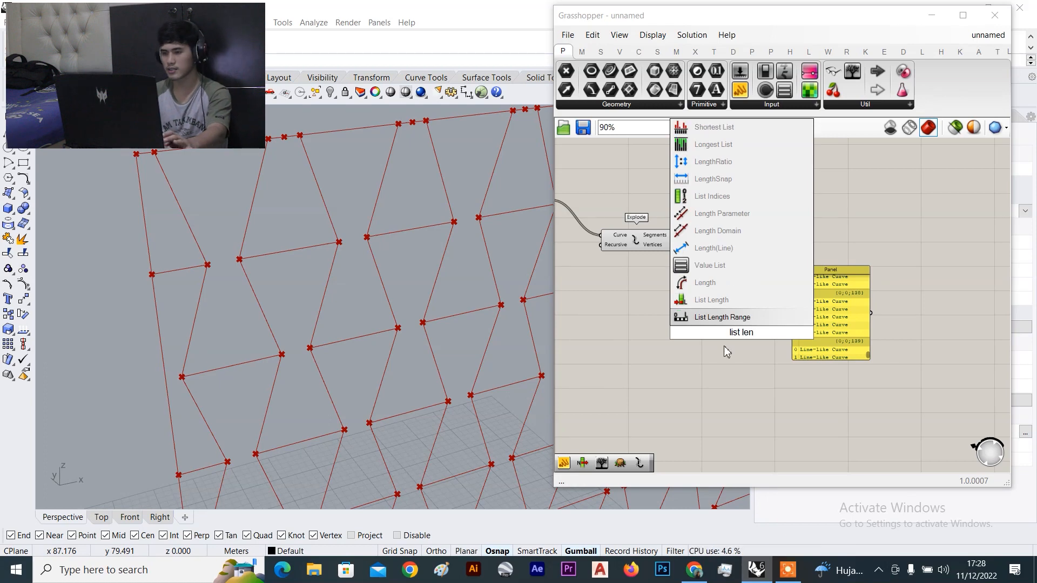
pyautogui.click(712, 299)
pyautogui.scroll(3, 685, 257)
pyautogui.moveTo(662, 215); pyautogui.dragTo(746, 403)
pyautogui.scroll(2, 847, 399)
pyautogui.moveTo(807, 371); pyautogui.dragTo(871, 318)
# Enlarge the Panel to show more counts and rearrange it beside List Length
pyautogui.scroll(-3, 910, 335)
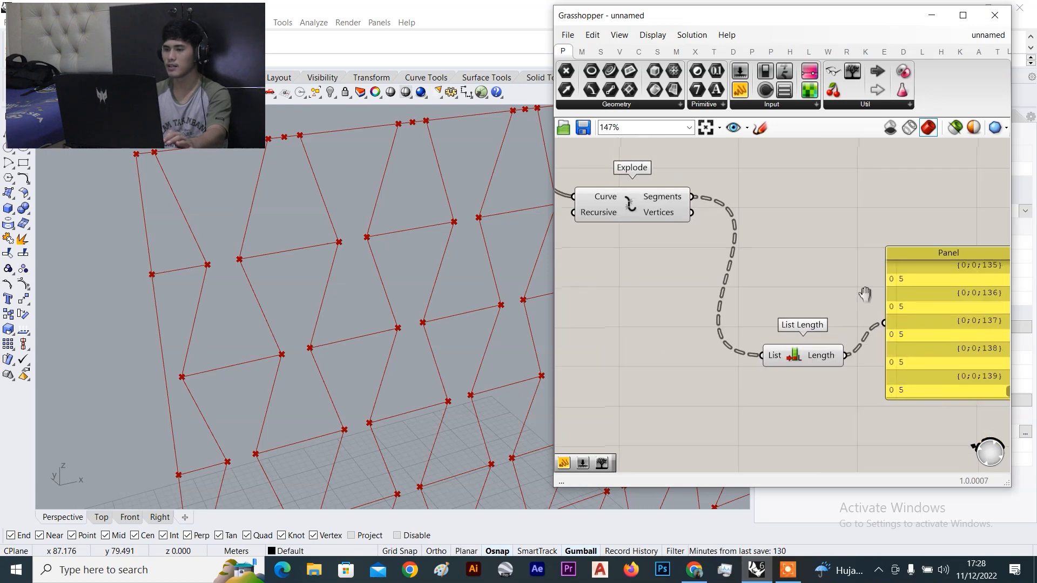
pyautogui.moveTo(910, 335); pyautogui.dragTo(834, 272, button='right')
pyautogui.scroll(2, 907, 275)
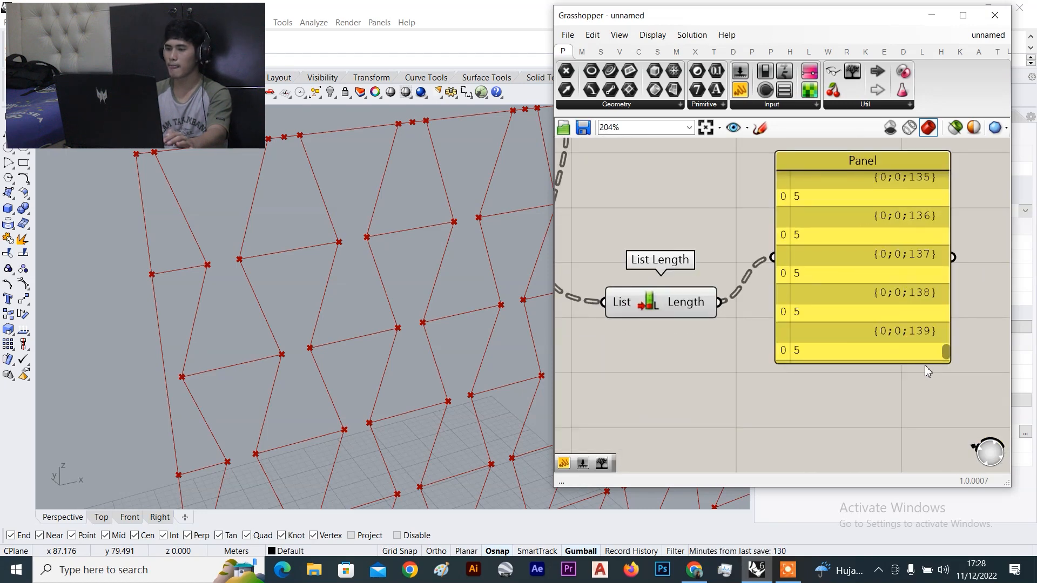
pyautogui.moveTo(924, 364); pyautogui.dragTo(924, 432)
pyautogui.scroll(-3, 864, 263)
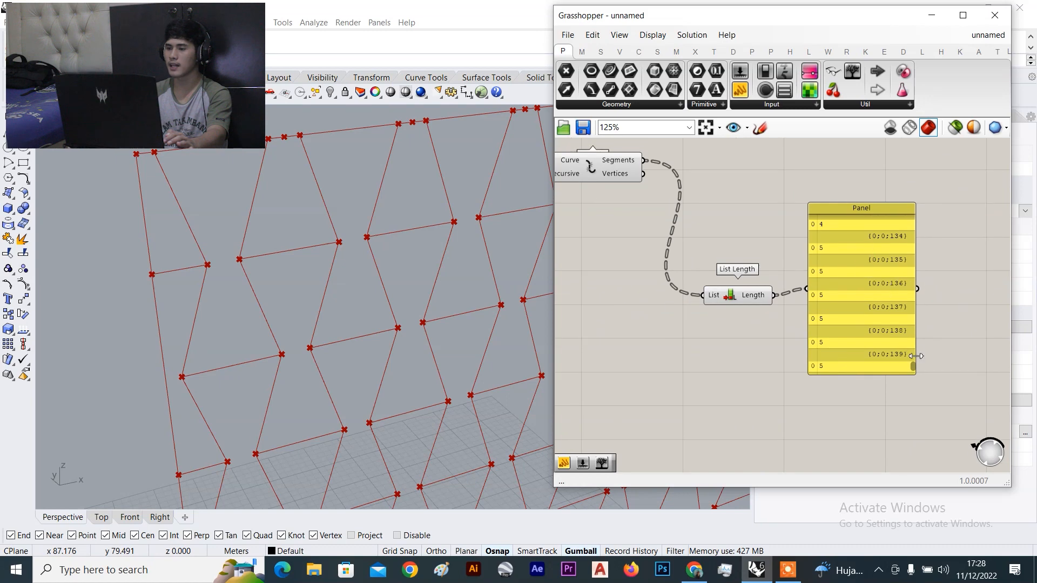
pyautogui.moveTo(912, 368); pyautogui.dragTo(924, 200)
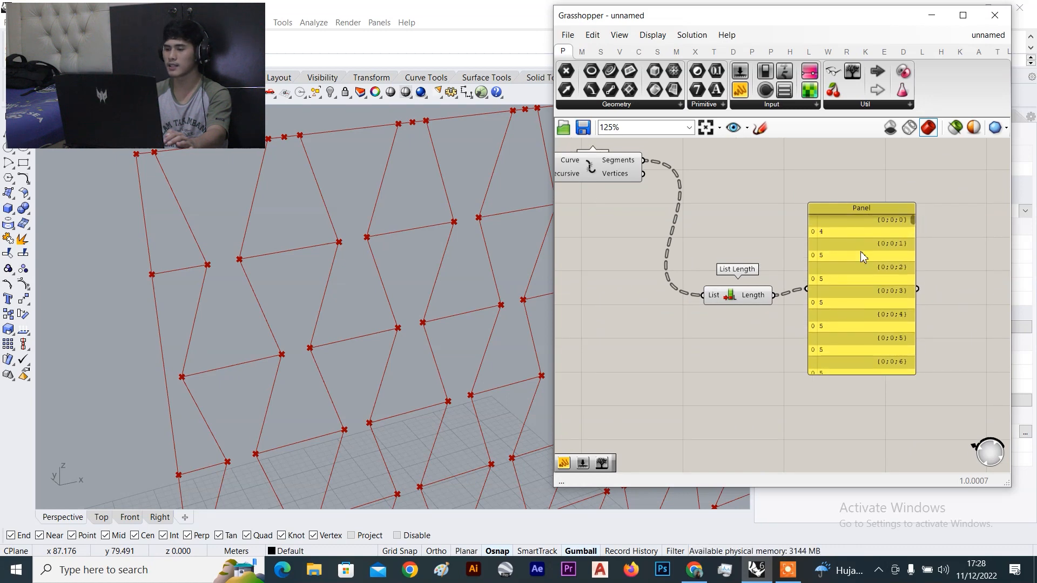
pyautogui.scroll(2, 908, 231)
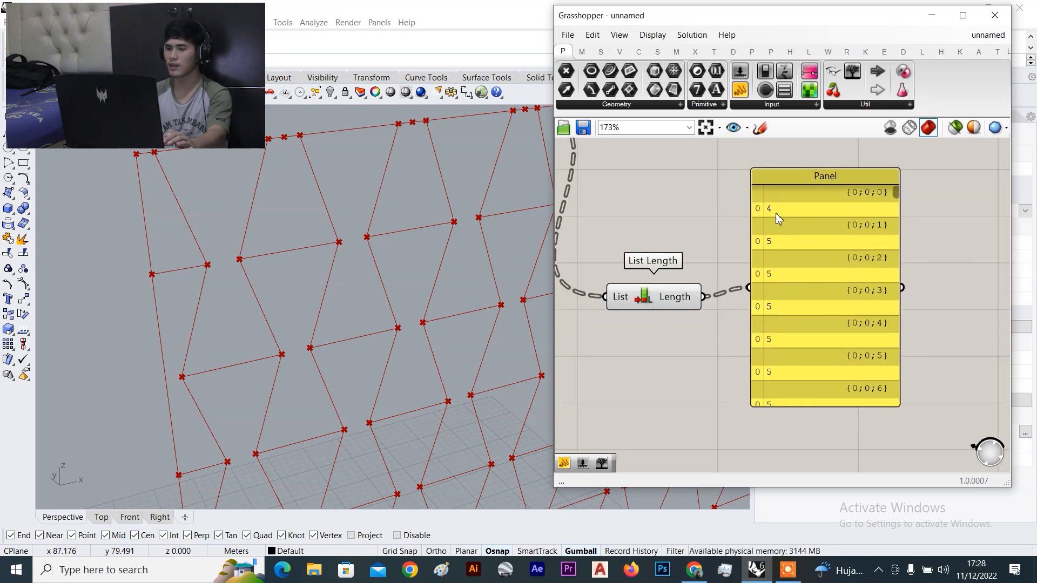
pyautogui.scroll(-2, 777, 261)
pyautogui.scroll(2, 804, 292)
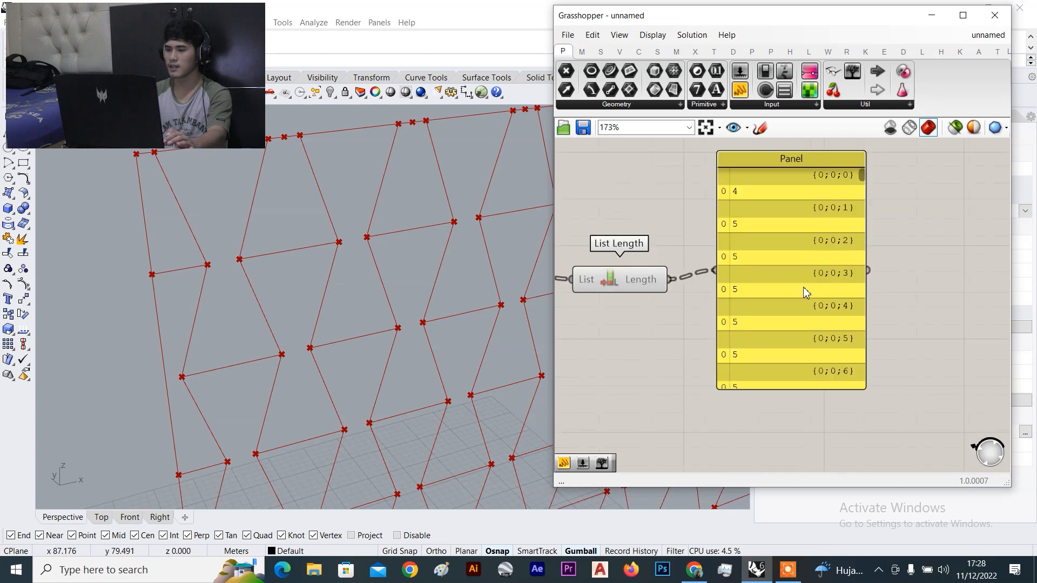
pyautogui.moveTo(861, 174); pyautogui.dragTo(863, 217)
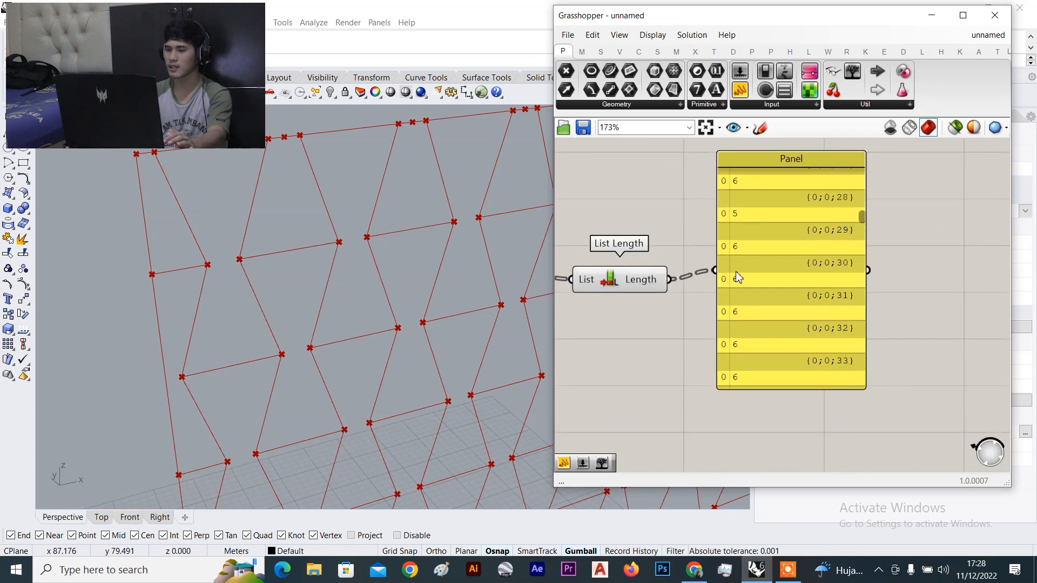
pyautogui.moveTo(780, 259); pyautogui.dragTo(934, 283)
pyautogui.moveTo(621, 279); pyautogui.dragTo(725, 280)
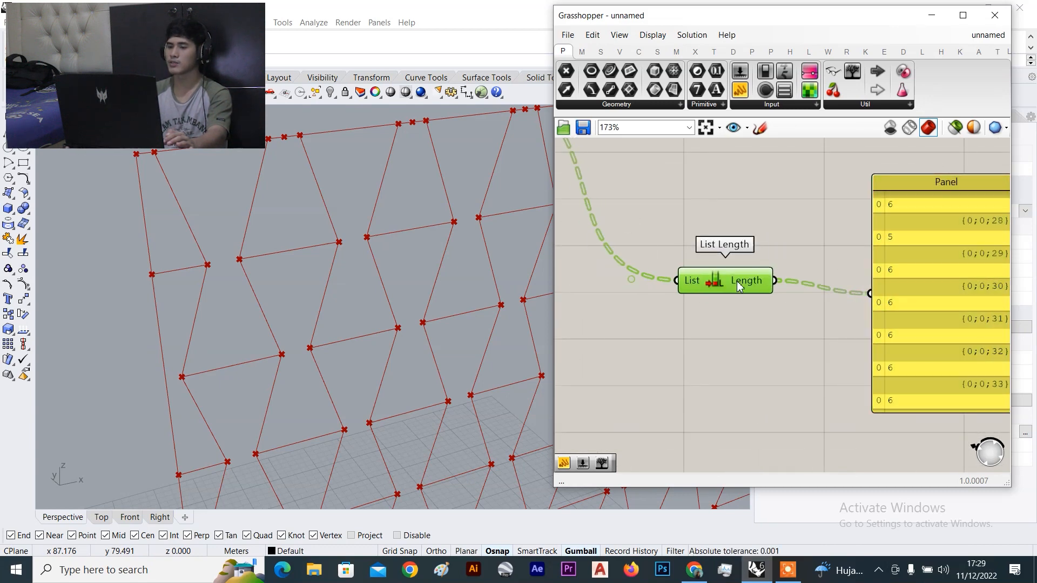
pyautogui.click(845, 238)
# Minimize Grasshopper and orbit the Perspective view to inspect the red cell outlines and vertices
pyautogui.click(932, 16)
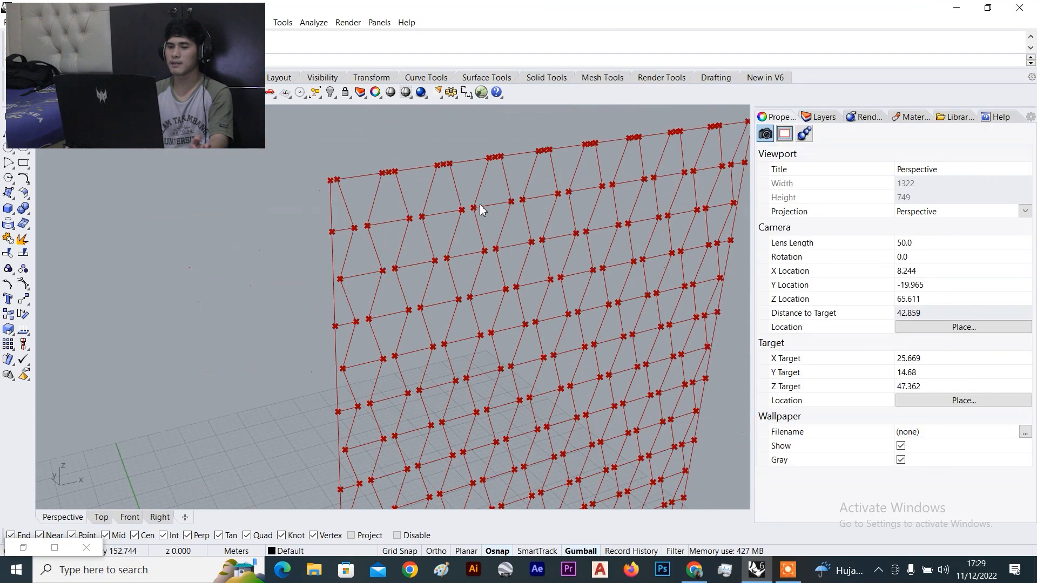
pyautogui.scroll(-3, 479, 204)
pyautogui.moveTo(481, 205); pyautogui.dragTo(450, 219, button='right')
pyautogui.scroll(6, 392, 174)
pyautogui.moveTo(366, 255); pyautogui.dragTo(369, 234, button='right')
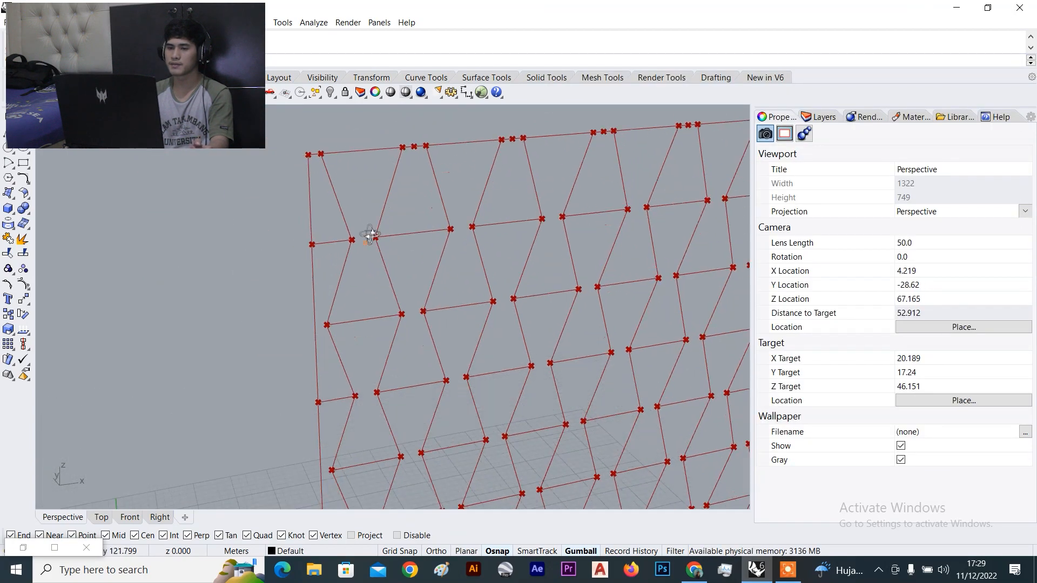
pyautogui.scroll(2, 351, 172)
pyautogui.moveTo(351, 172); pyautogui.dragTo(348, 172, button='right')
pyautogui.moveTo(400, 238); pyautogui.dragTo(397, 191, button='right')
pyautogui.scroll(2, 339, 172)
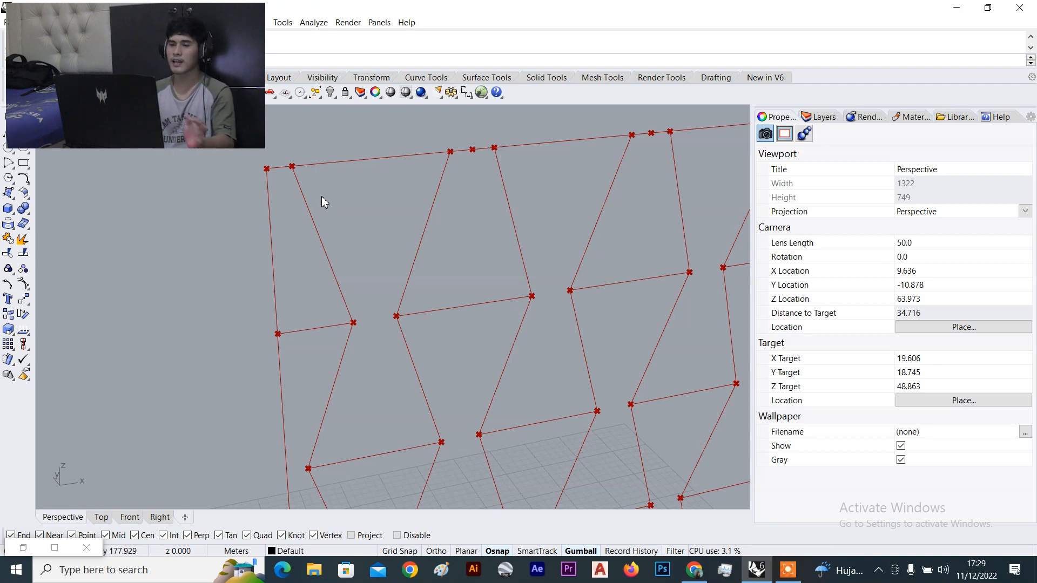
pyautogui.scroll(-2, 321, 197)
pyautogui.scroll(-5, 324, 197)
pyautogui.scroll(3, 315, 199)
pyautogui.scroll(4, 323, 200)
pyautogui.scroll(-4, 327, 201)
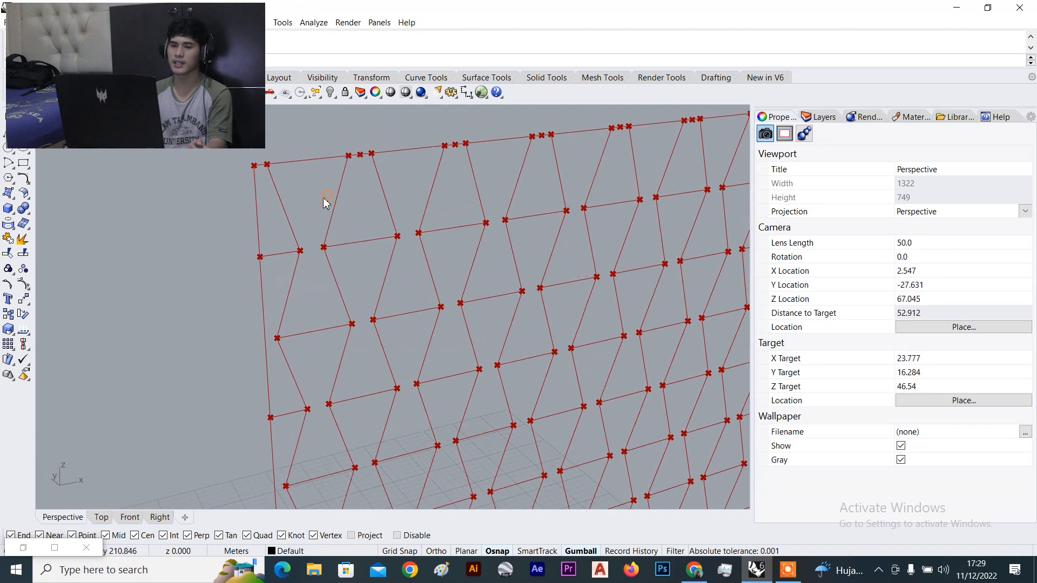
pyautogui.scroll(2, 346, 316)
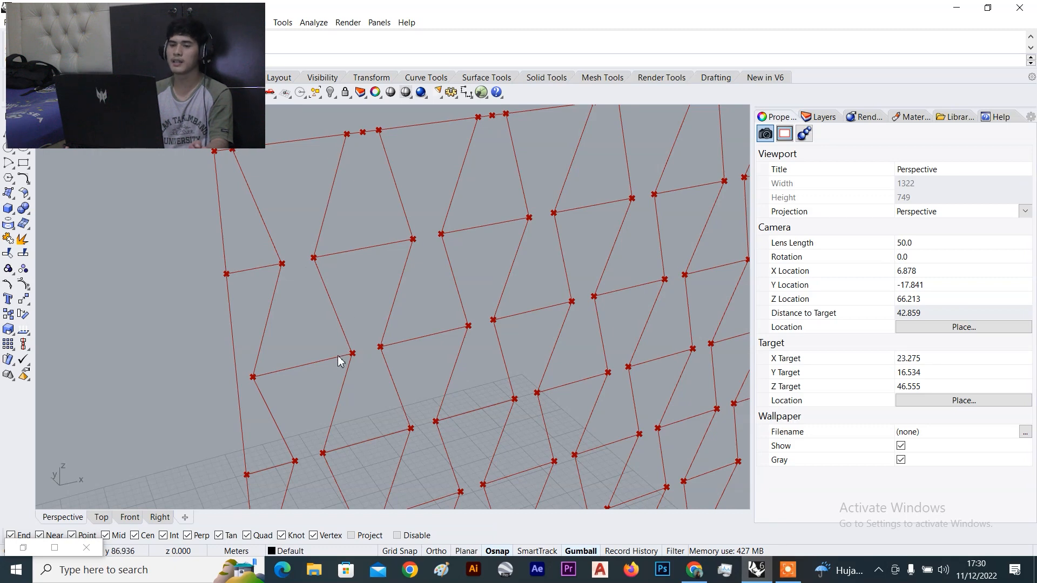
pyautogui.scroll(-8, 360, 268)
# Orbit and zoom the Perspective view toward the grid's upper-left
pyautogui.moveTo(360, 268); pyautogui.dragTo(340, 267, button='right')
pyautogui.scroll(4, 396, 163)
pyautogui.scroll(2, 279, 371)
pyautogui.scroll(5, 345, 280)
pyautogui.moveTo(259, 197); pyautogui.dragTo(253, 191, button='right')
pyautogui.scroll(-3, 383, 226)
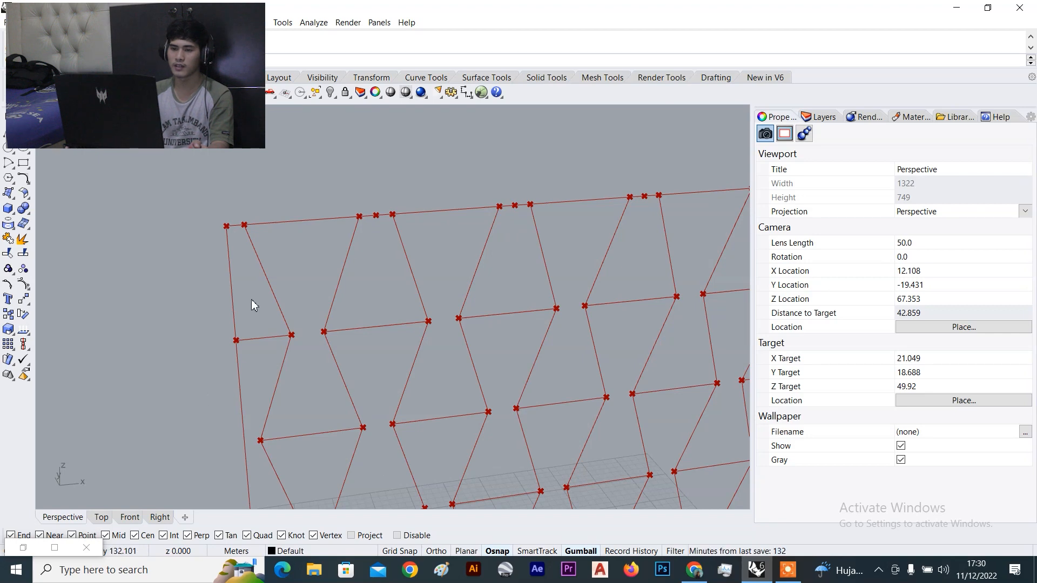
pyautogui.scroll(3, 346, 226)
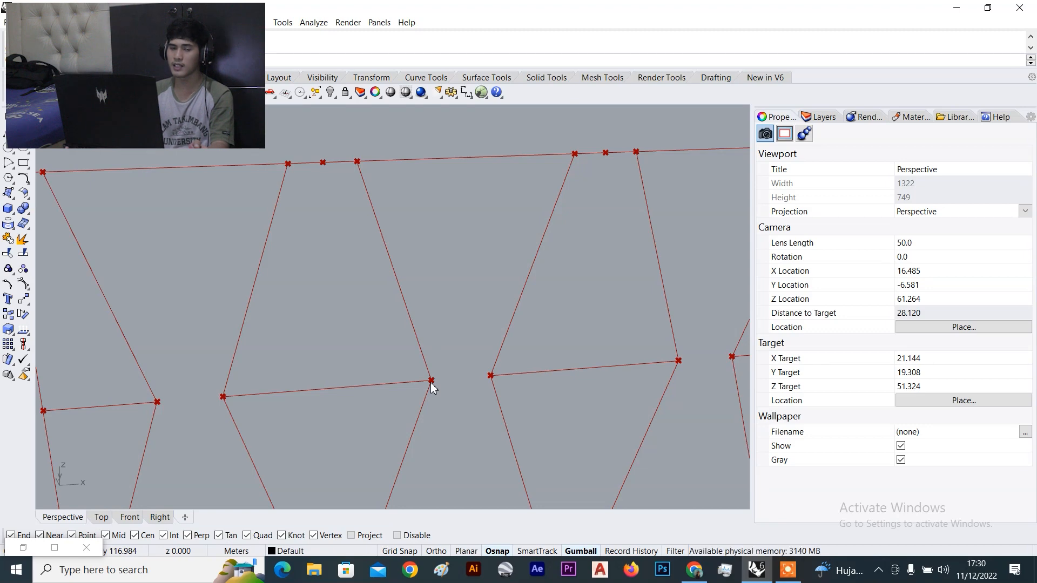
# Orbit to view the grid from higher, then restore the Grasshopper window
pyautogui.moveTo(433, 383); pyautogui.dragTo(436, 383, button='right')
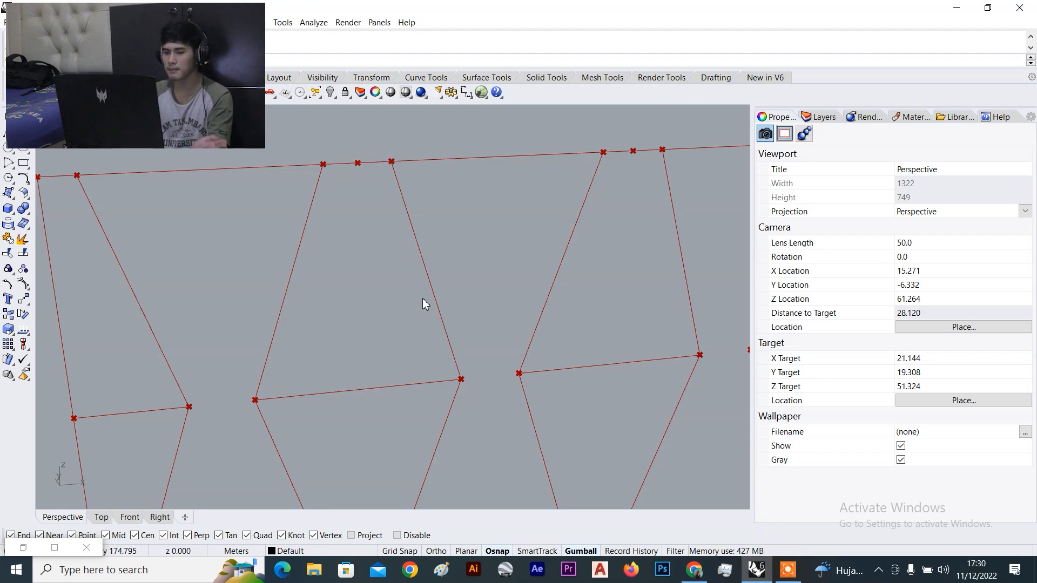
pyautogui.scroll(-4, 294, 349)
pyautogui.moveTo(294, 349); pyautogui.dragTo(256, 234, button='right')
pyautogui.scroll(3, 255, 228)
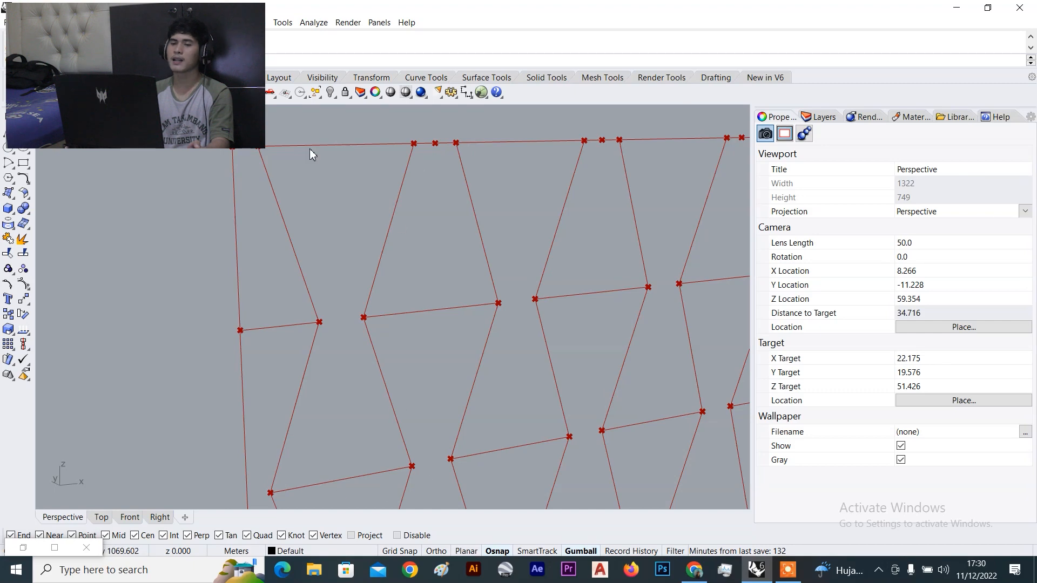
pyautogui.scroll(-6, 354, 238)
pyautogui.moveTo(353, 246); pyautogui.dragTo(351, 249, button='right')
pyautogui.scroll(-4, 352, 249)
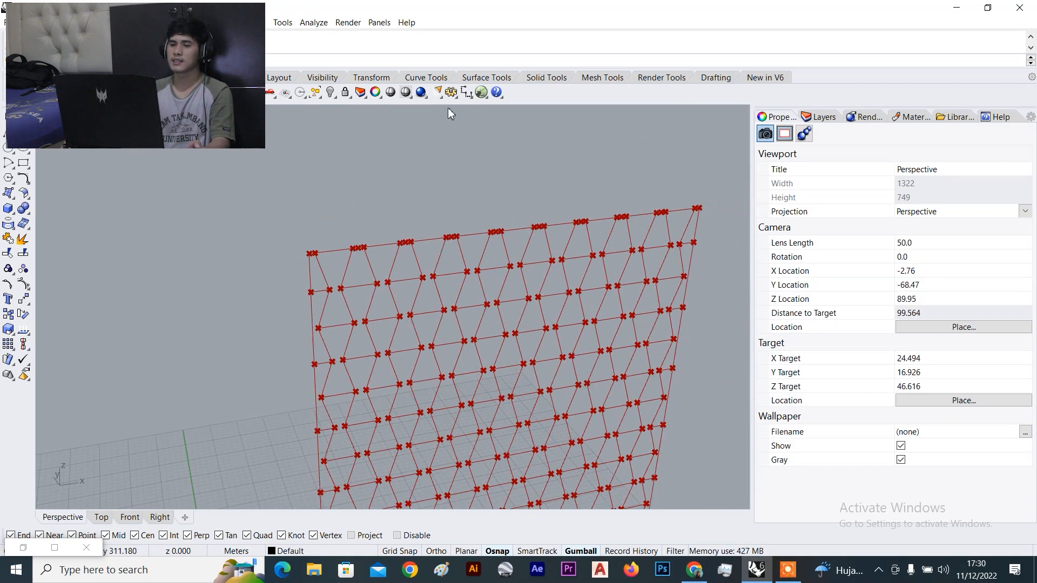
pyautogui.click(482, 91)
pyautogui.scroll(5, 799, 193)
pyautogui.moveTo(777, 224); pyautogui.dragTo(782, 180)
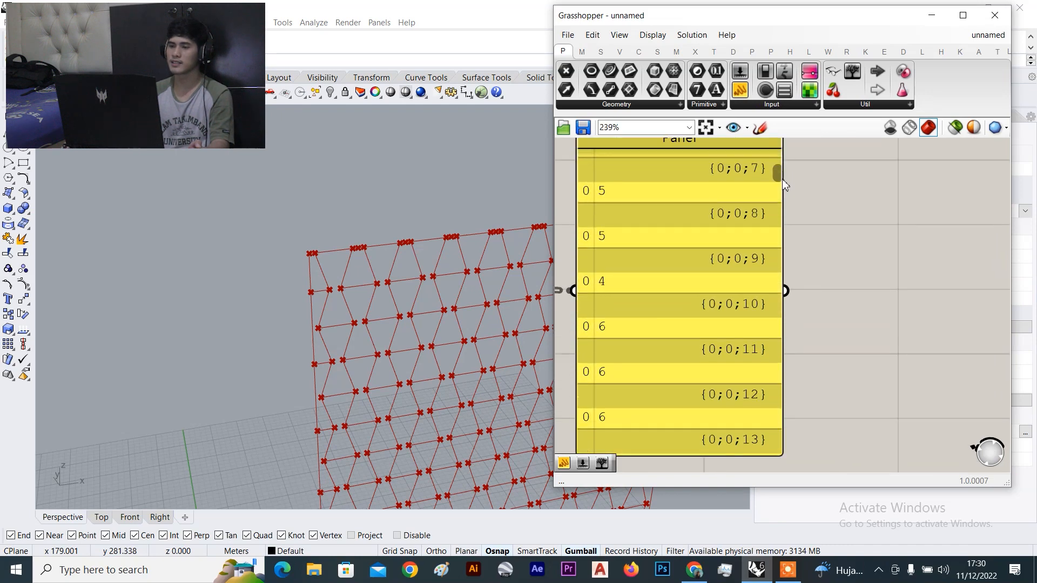
pyautogui.scroll(-4, 864, 270)
pyautogui.scroll(4, 817, 213)
pyautogui.moveTo(817, 217); pyautogui.dragTo(821, 195)
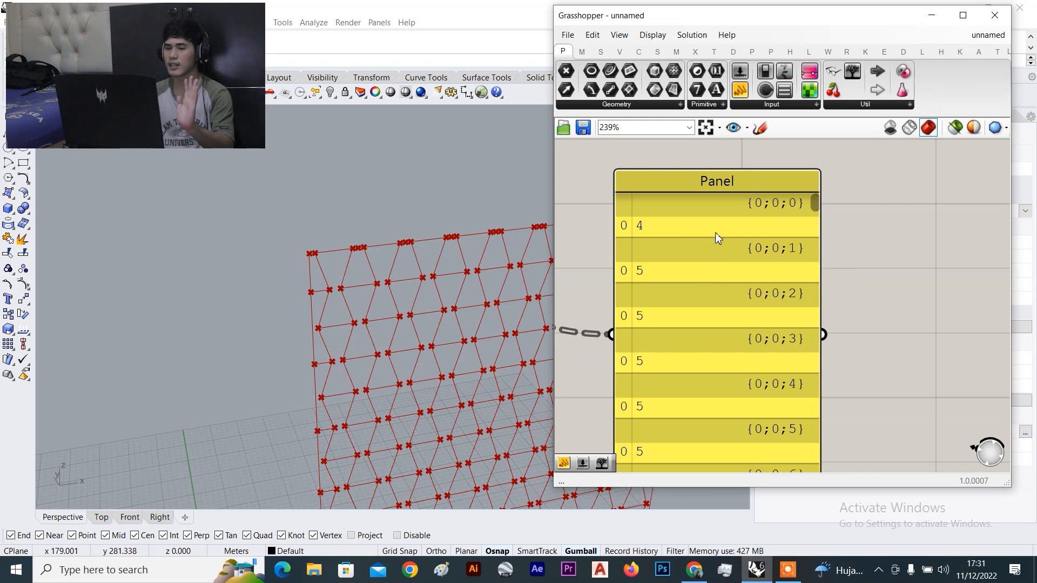
pyautogui.scroll(-3, 710, 240)
pyautogui.click(779, 244)
# Add a Param Viewer fed by List Length's results and stretch it taller
pyautogui.moveTo(851, 80); pyautogui.dragTo(667, 204)
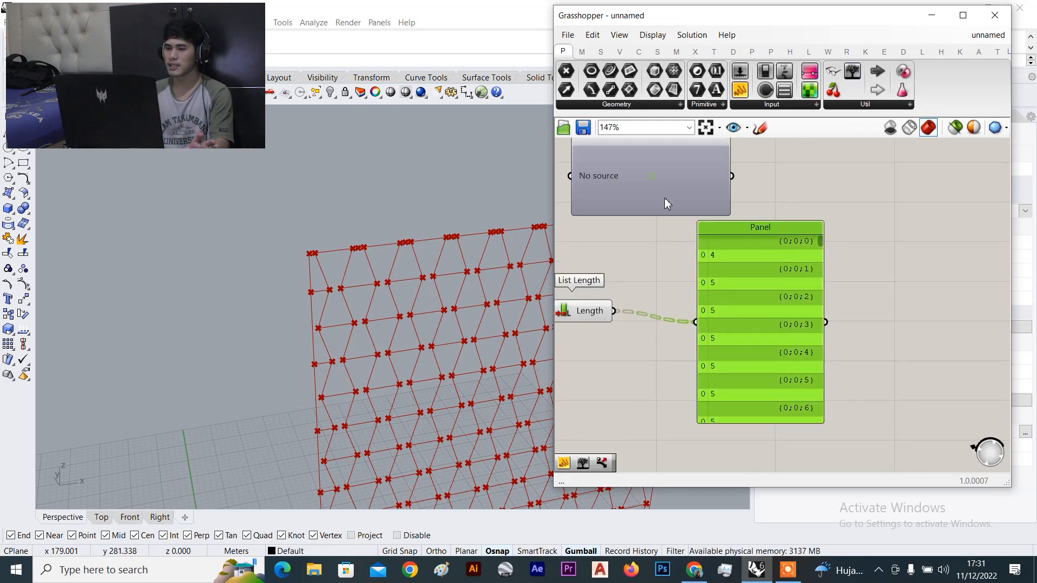
pyautogui.scroll(3, 765, 201)
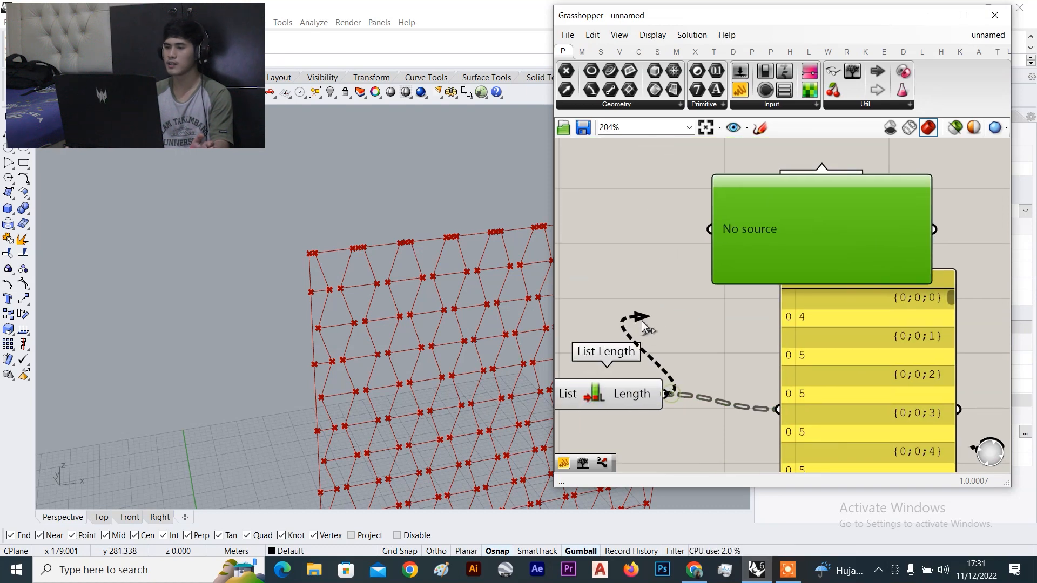
pyautogui.moveTo(852, 76); pyautogui.dragTo(630, 198)
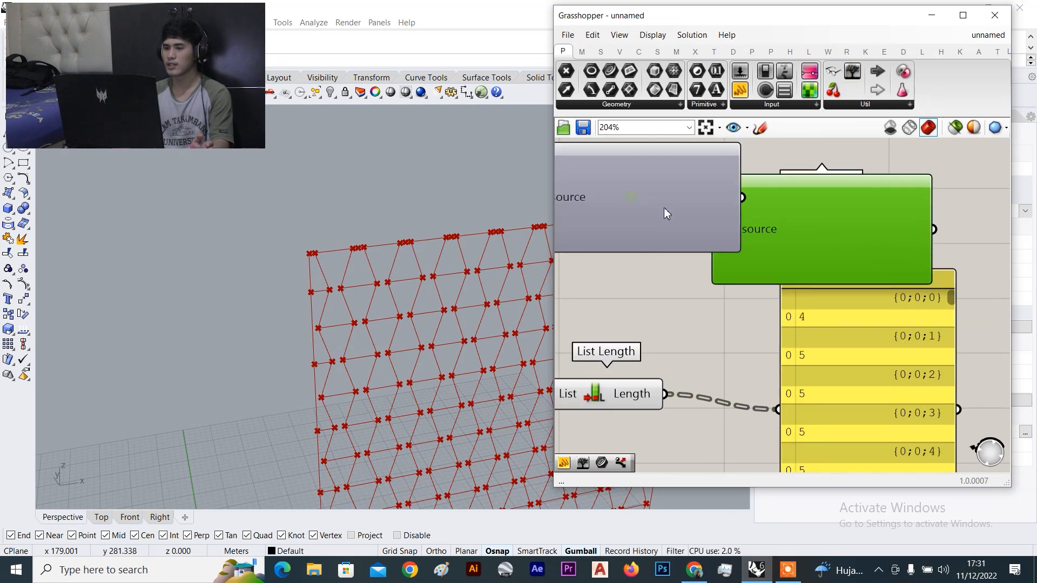
pyautogui.scroll(-5, 829, 232)
pyautogui.press('Delete')
pyautogui.moveTo(832, 233); pyautogui.dragTo(858, 257, button='right')
pyautogui.scroll(2, 857, 257)
pyautogui.moveTo(780, 232); pyautogui.dragTo(830, 234)
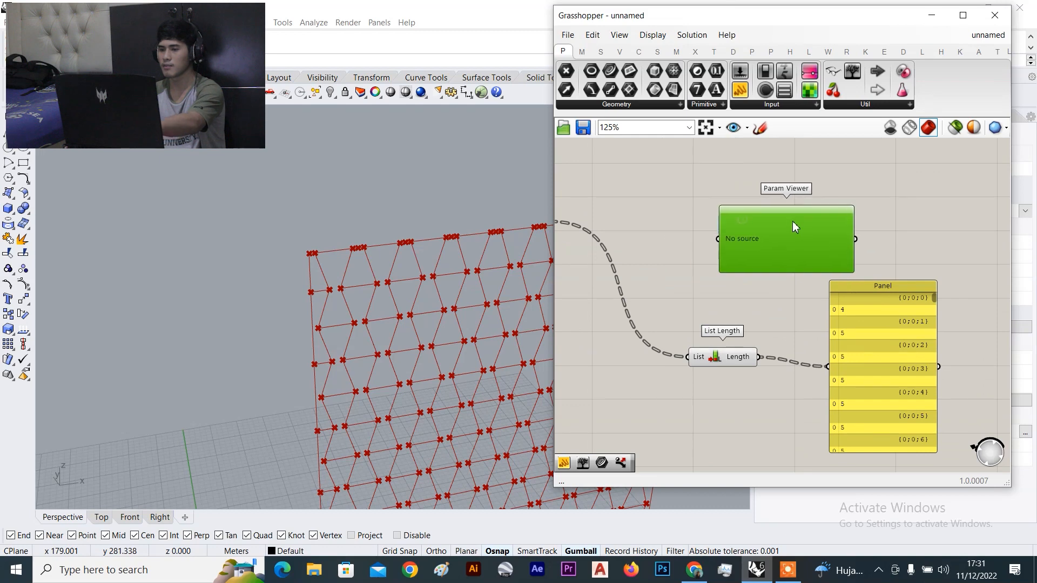
pyautogui.moveTo(759, 357); pyautogui.dragTo(719, 238)
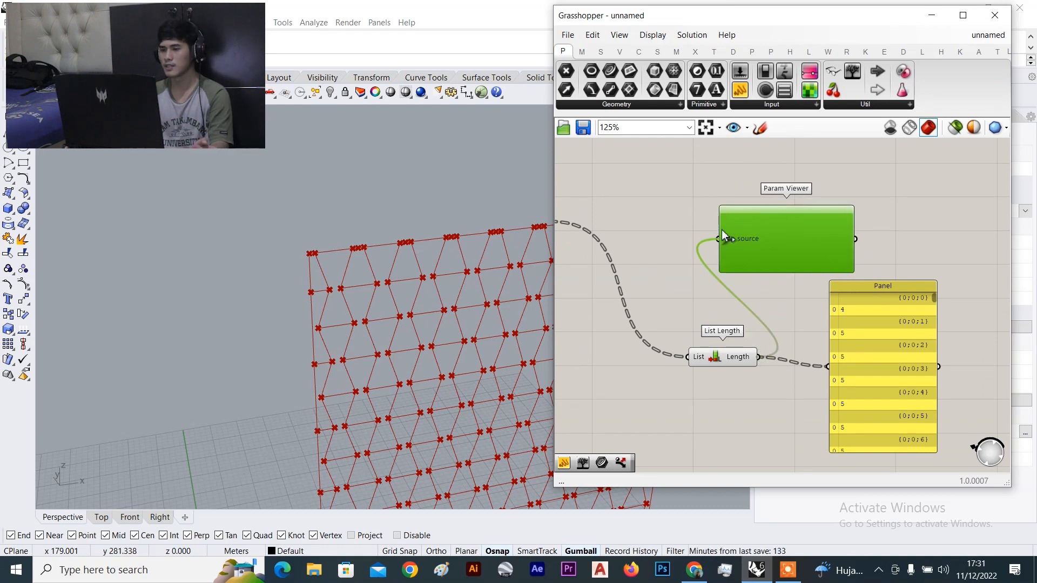
pyautogui.scroll(3, 926, 189)
pyautogui.moveTo(941, 227); pyautogui.dragTo(925, 220, button='right')
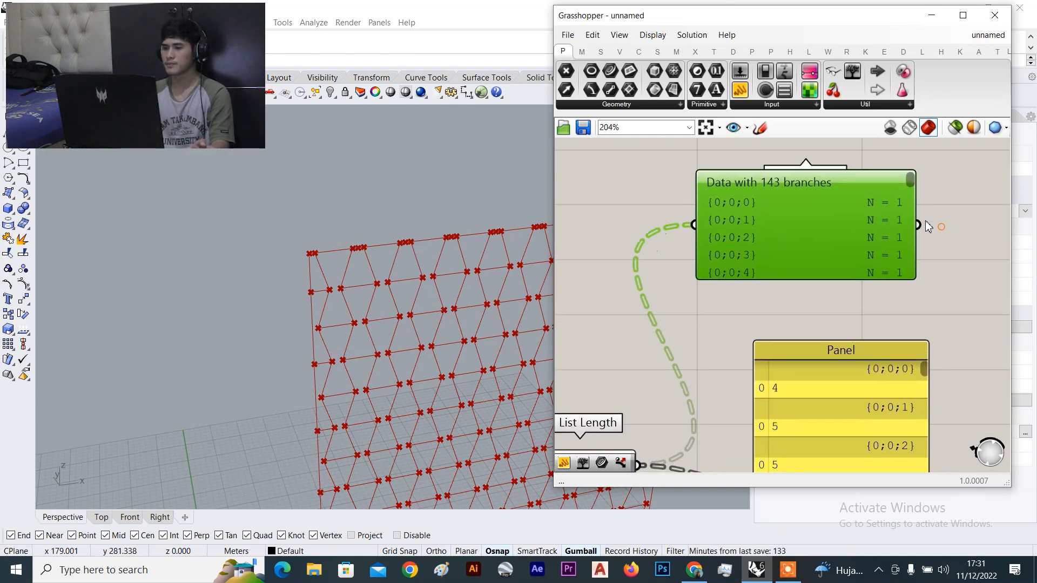
pyautogui.click(852, 281)
pyautogui.moveTo(852, 279); pyautogui.dragTo(844, 351)
# Delete the yellow Panel and rewire the Param Viewer from Explode's Segments output
pyautogui.click(839, 387)
pyautogui.press('Delete')
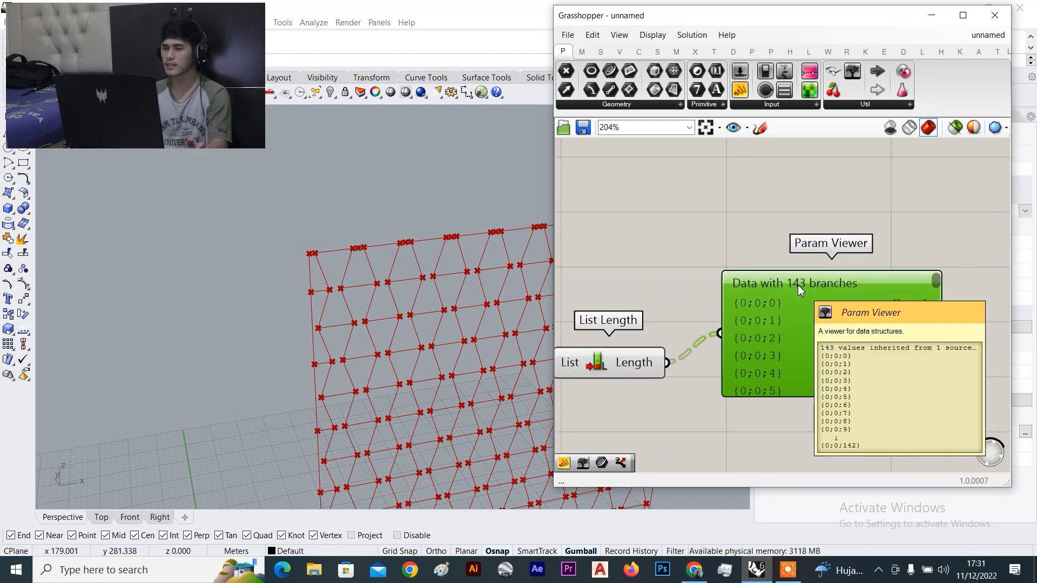
pyautogui.moveTo(937, 284); pyautogui.dragTo(941, 319)
pyautogui.scroll(-3, 848, 302)
pyautogui.moveTo(677, 268); pyautogui.dragTo(857, 311, button='right')
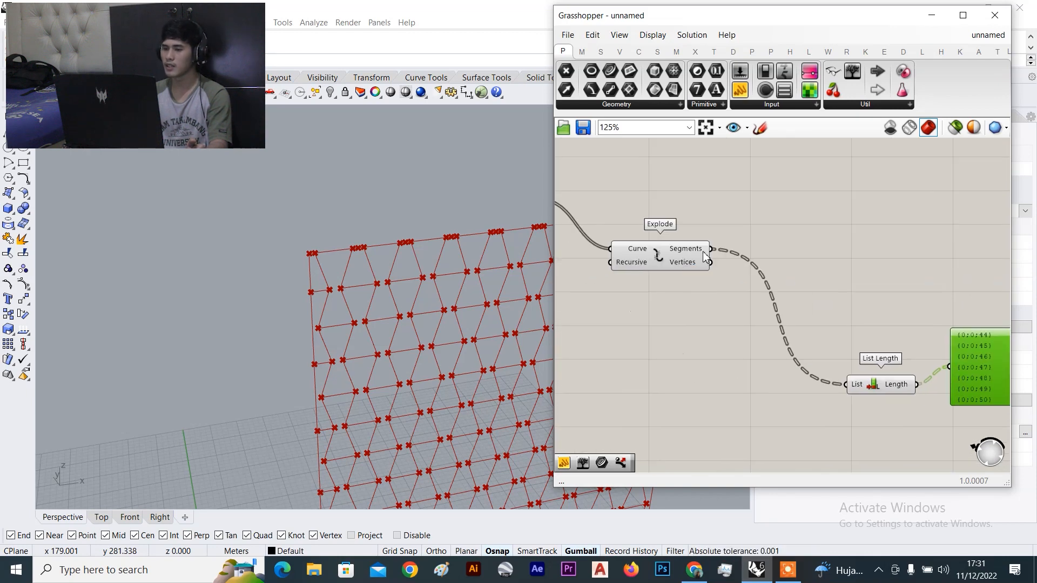
pyautogui.scroll(-4, 711, 248)
pyautogui.moveTo(711, 248); pyautogui.dragTo(745, 324)
pyautogui.scroll(5, 889, 290)
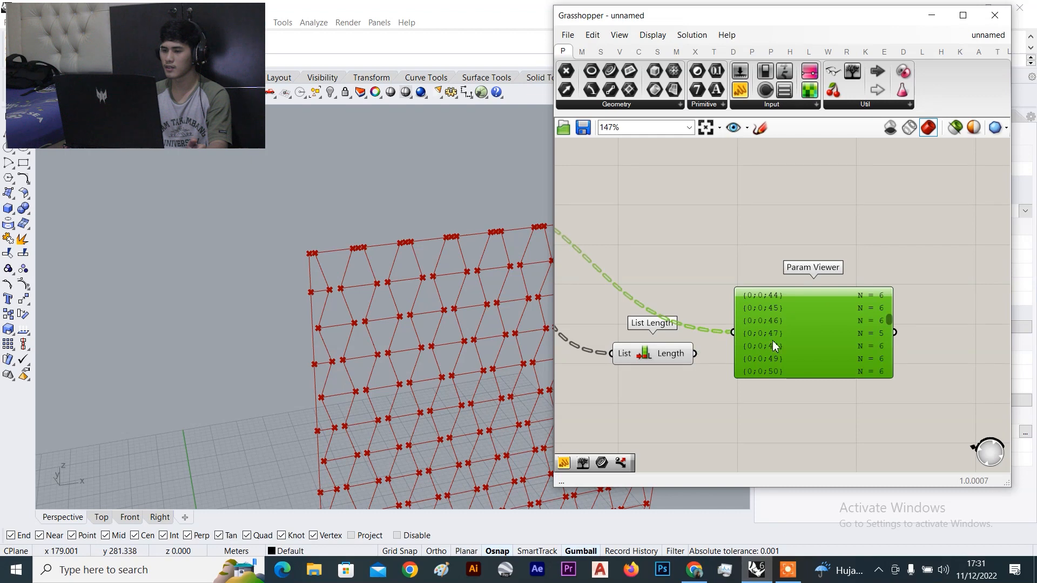
pyautogui.moveTo(842, 350); pyautogui.dragTo(803, 288)
pyautogui.scroll(4, 851, 252)
pyautogui.moveTo(849, 265); pyautogui.dragTo(850, 210)
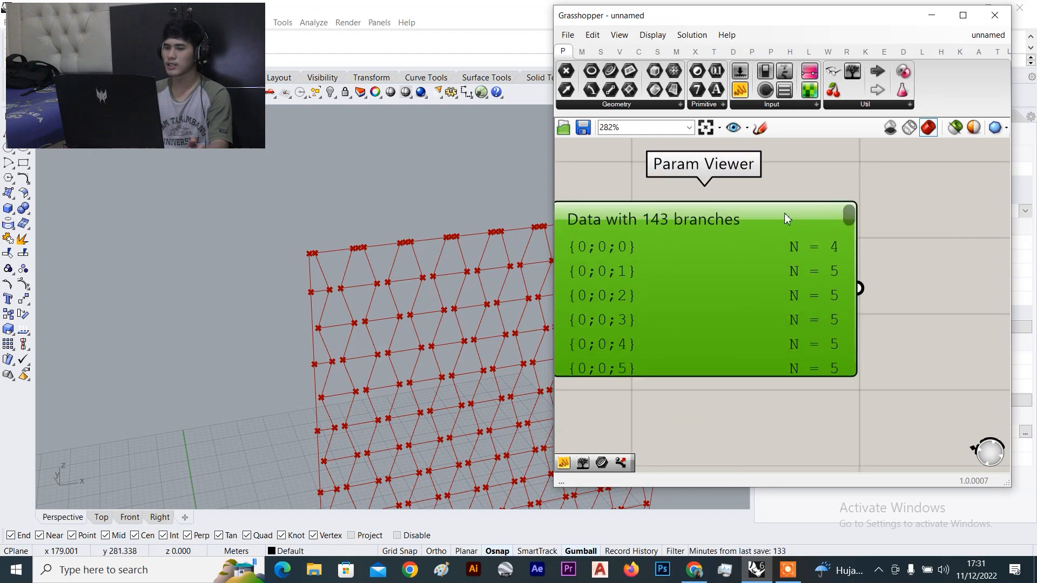
pyautogui.moveTo(636, 241); pyautogui.dragTo(697, 261, button='right')
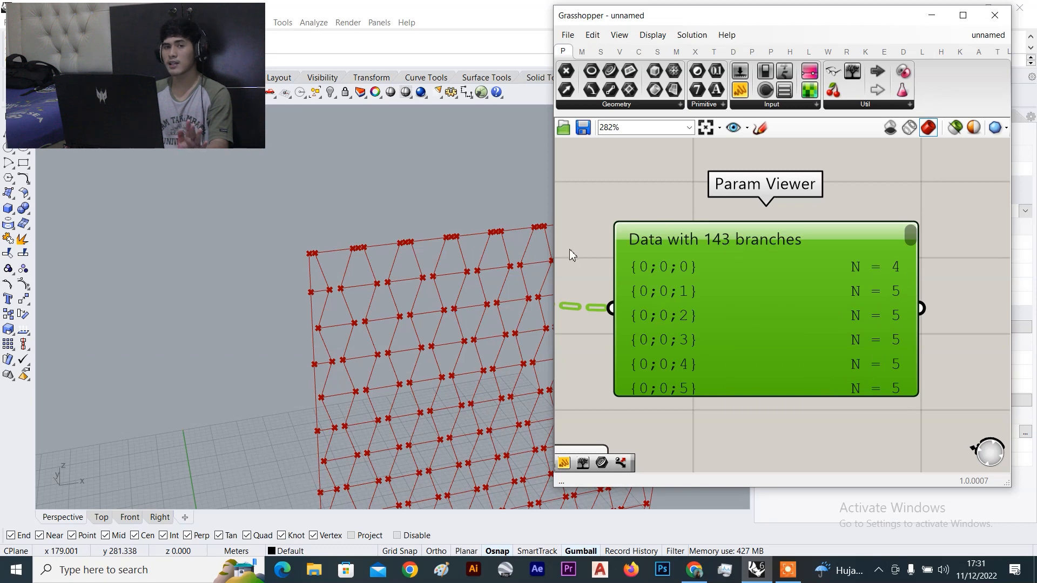
# Inspect the Param Viewer's 143 branches, such as {0;0;20} with N = 6 segments
pyautogui.scroll(-5, 685, 253)
pyautogui.scroll(3, 693, 261)
pyautogui.moveTo(693, 262); pyautogui.dragTo(737, 260, button='right')
pyautogui.scroll(3, 747, 239)
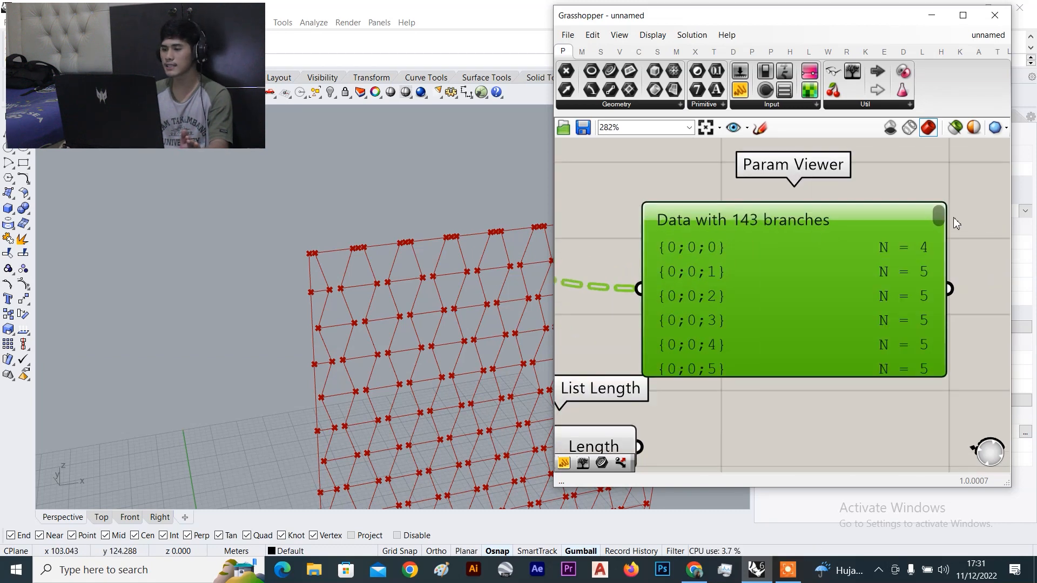
pyautogui.moveTo(942, 214); pyautogui.dragTo(942, 206)
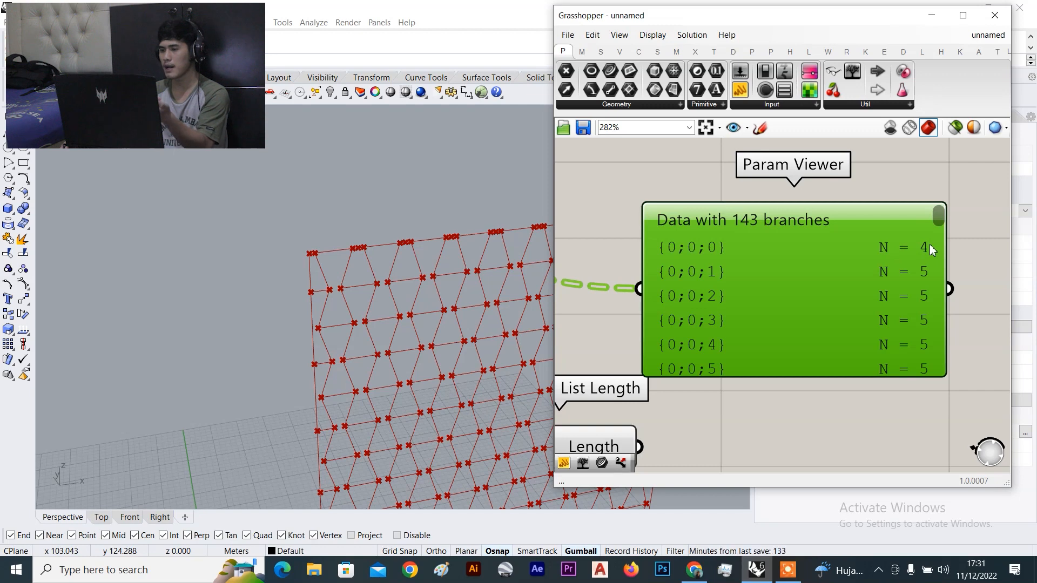
pyautogui.scroll(1, 917, 264)
pyautogui.moveTo(949, 203); pyautogui.dragTo(948, 230)
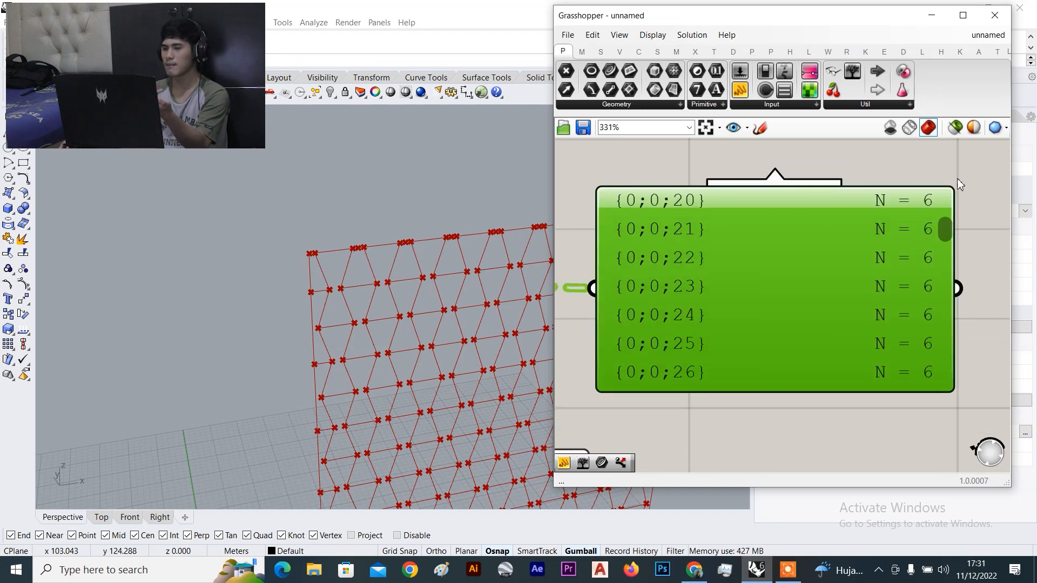
pyautogui.scroll(5, 478, 294)
pyautogui.scroll(-4, 359, 313)
pyautogui.scroll(3, 324, 346)
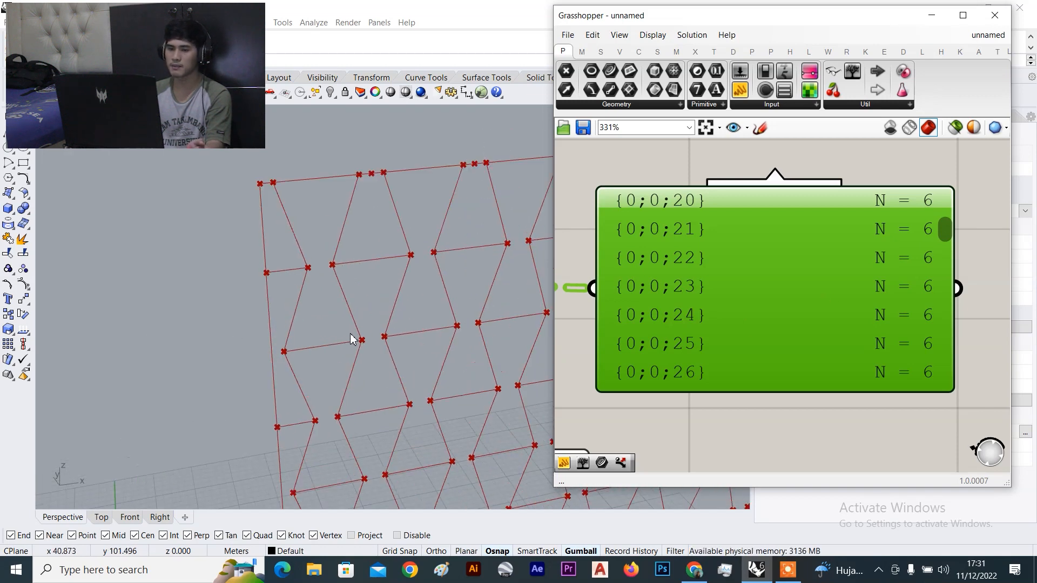
pyautogui.scroll(-3, 271, 347)
pyautogui.scroll(3, 334, 335)
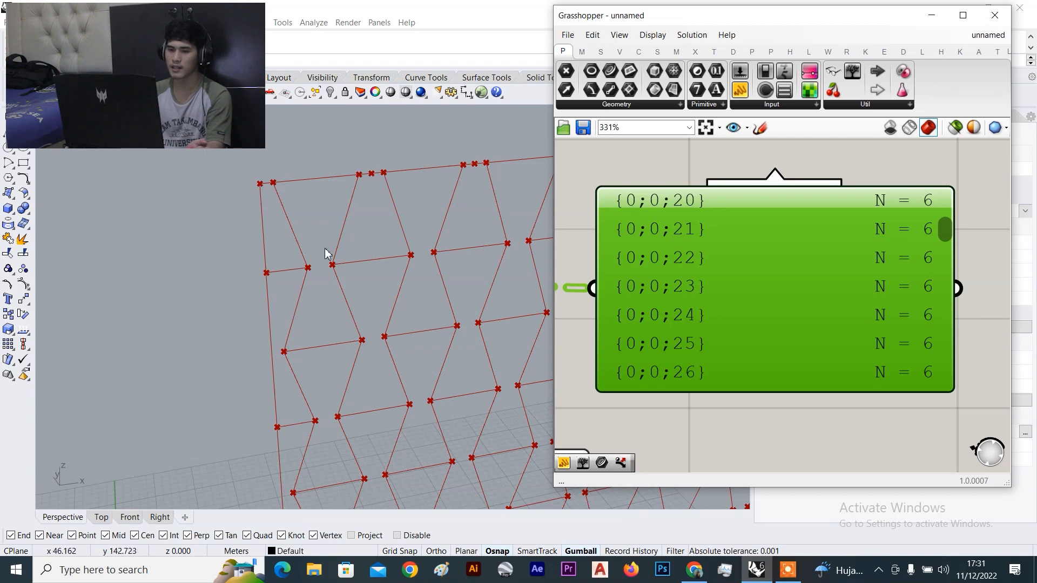
pyautogui.scroll(3, 398, 188)
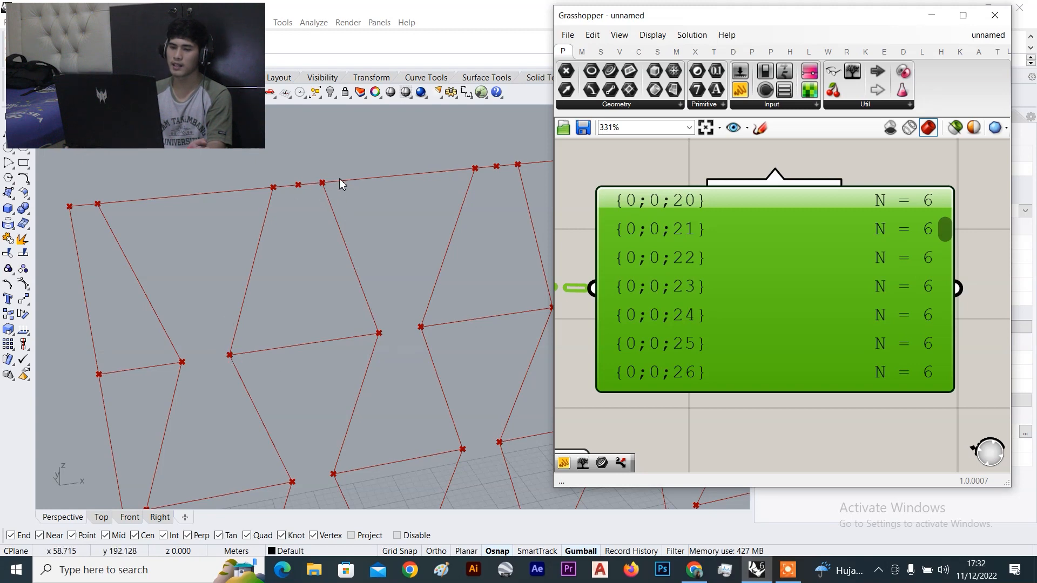
pyautogui.scroll(-5, 403, 221)
pyautogui.scroll(3, 276, 222)
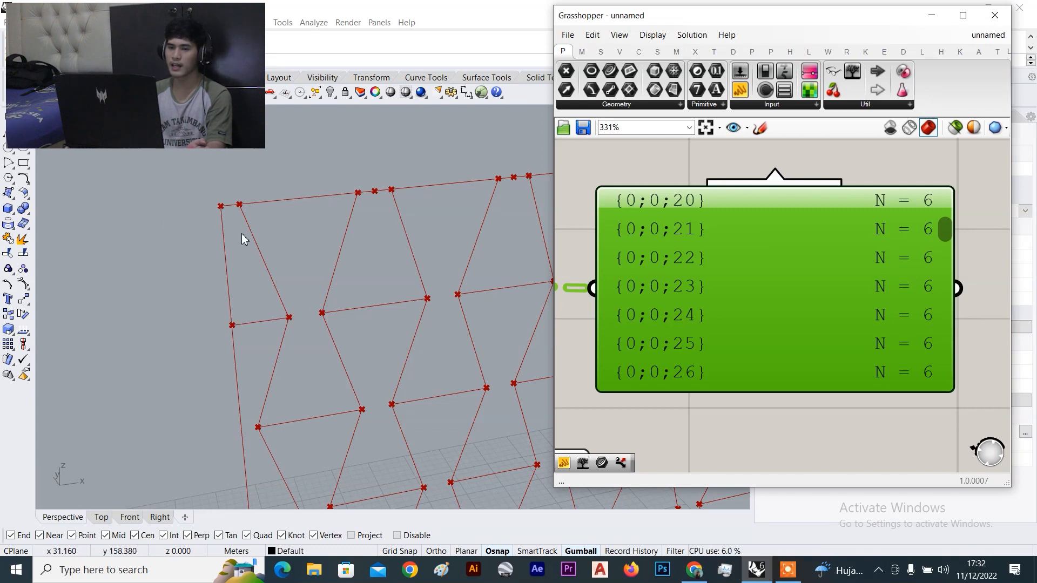
pyautogui.scroll(-2, 766, 227)
pyautogui.scroll(-3, 780, 268)
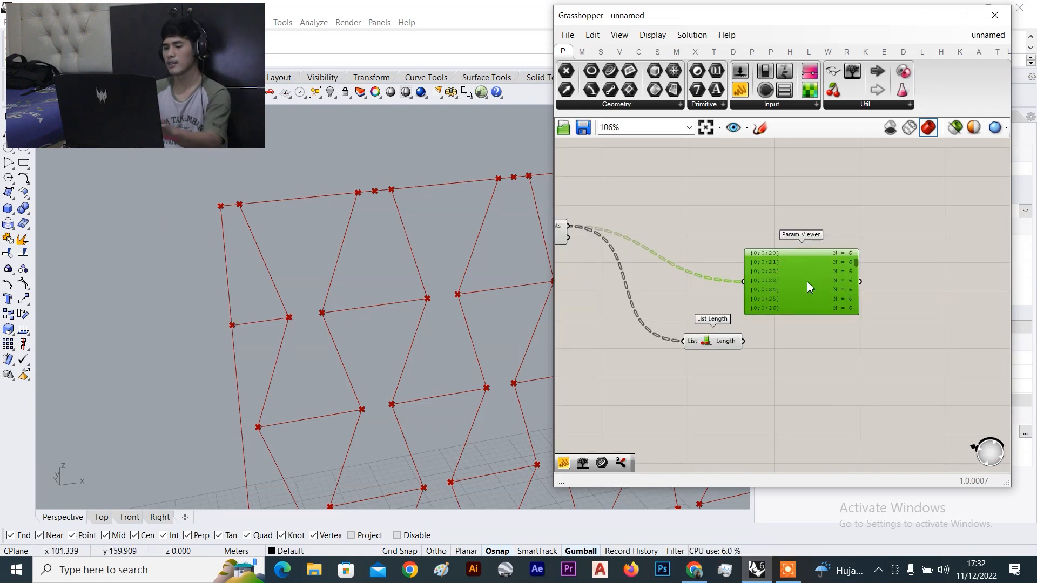
# Delete the Param Viewer and move List Length and Curve into line with Explode
pyautogui.press('Delete')
pyautogui.moveTo(712, 343); pyautogui.dragTo(624, 227)
pyautogui.moveTo(624, 227); pyautogui.dragTo(835, 274, button='right')
pyautogui.moveTo(852, 238); pyautogui.dragTo(714, 309)
pyautogui.moveTo(615, 230); pyautogui.dragTo(654, 270)
pyautogui.moveTo(842, 235); pyautogui.dragTo(690, 309)
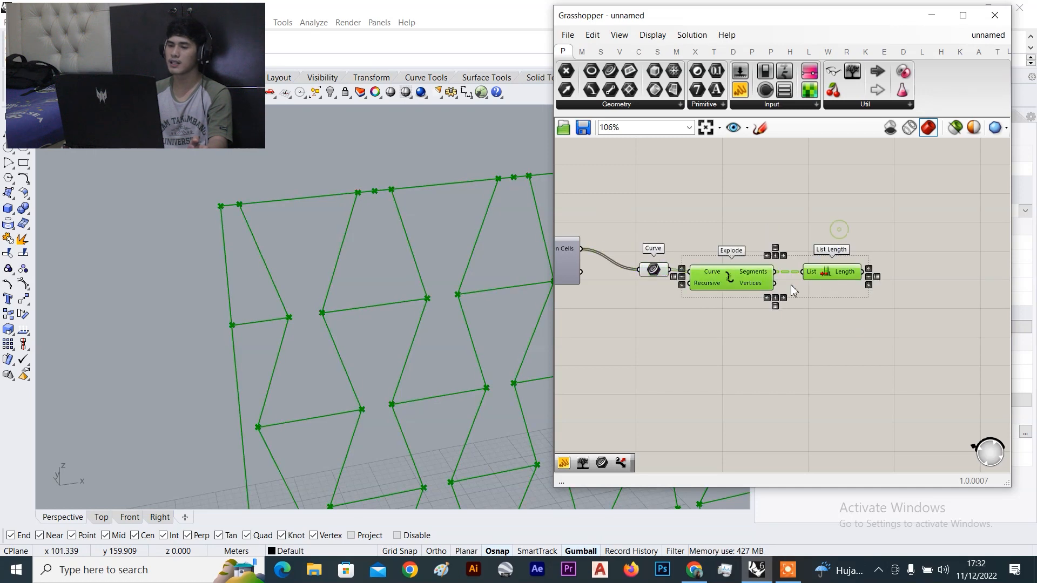
pyautogui.scroll(2, 670, 256)
pyautogui.click(692, 199)
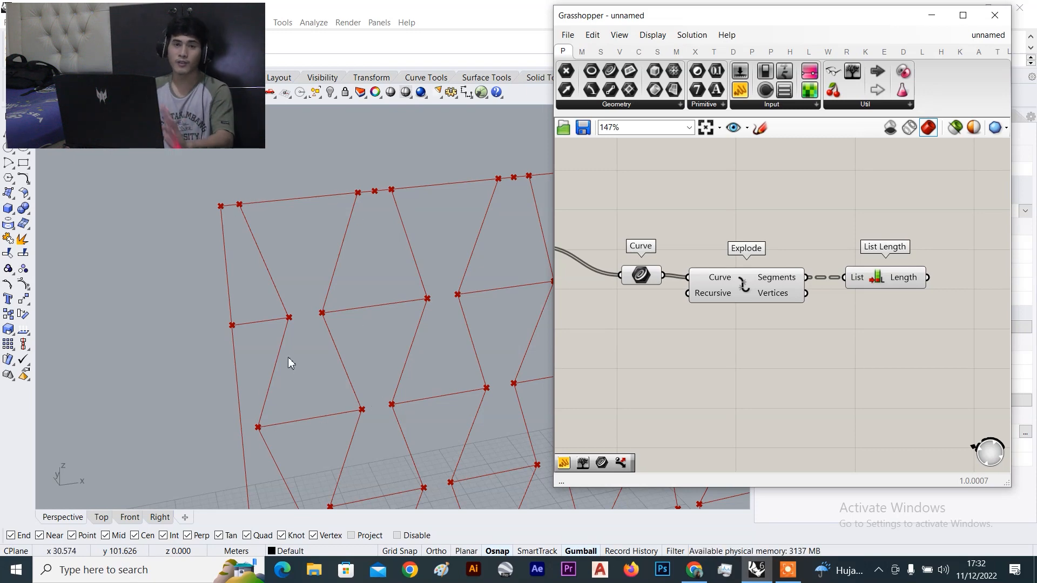
# Reposition Curve, Explode and List Length together as one aligned horizontal row
pyautogui.scroll(-5, 883, 231)
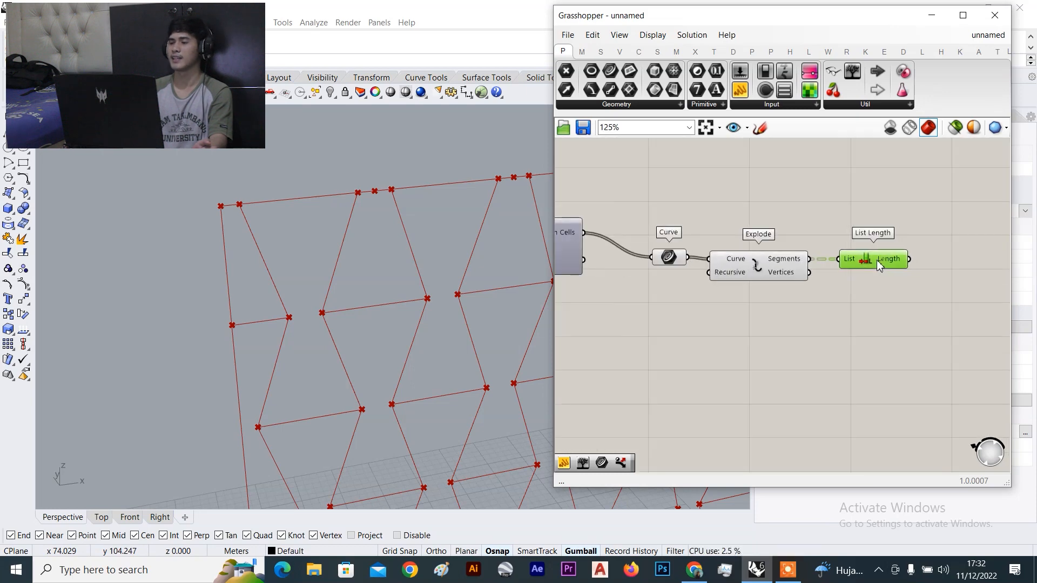
pyautogui.moveTo(904, 217); pyautogui.dragTo(771, 324)
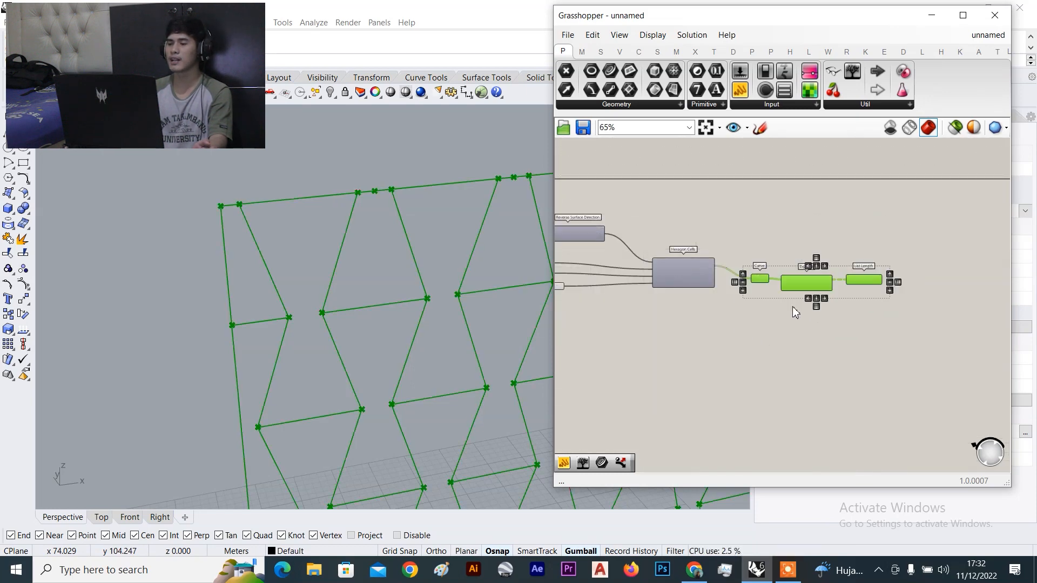
pyautogui.moveTo(803, 285); pyautogui.dragTo(830, 337)
pyautogui.click(836, 283)
pyautogui.scroll(3, 835, 320)
pyautogui.moveTo(951, 281); pyautogui.dragTo(758, 380)
pyautogui.moveTo(812, 348); pyautogui.dragTo(810, 330)
pyautogui.click(825, 256)
pyautogui.moveTo(905, 246); pyautogui.dragTo(841, 237, button='right')
pyautogui.scroll(3, 841, 238)
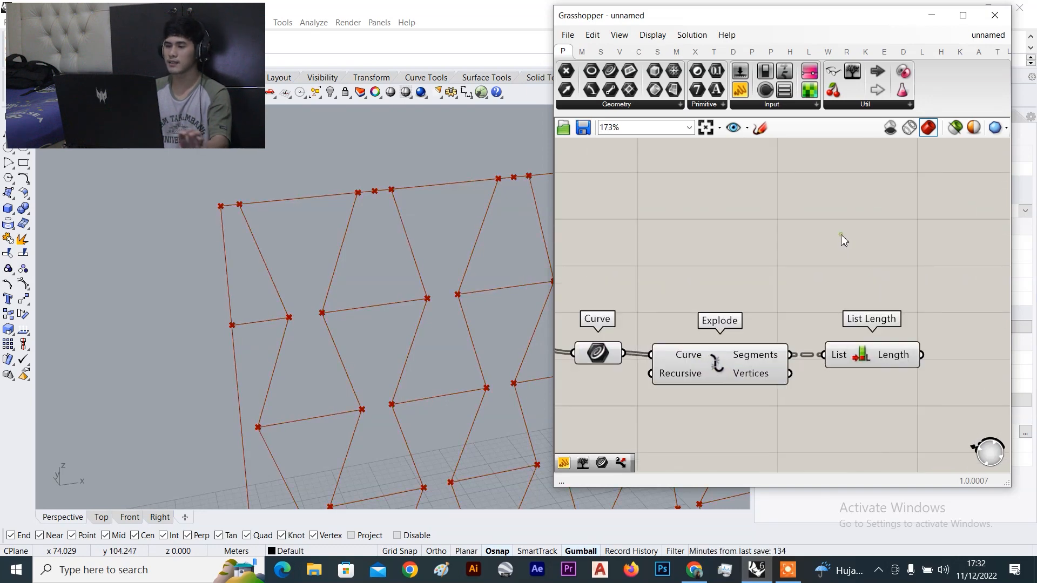
pyautogui.doubleClick(841, 236)
# Search for 'dis' and place a Dispatch component with List and Dispatch pattern inputs
pyautogui.write('dis')
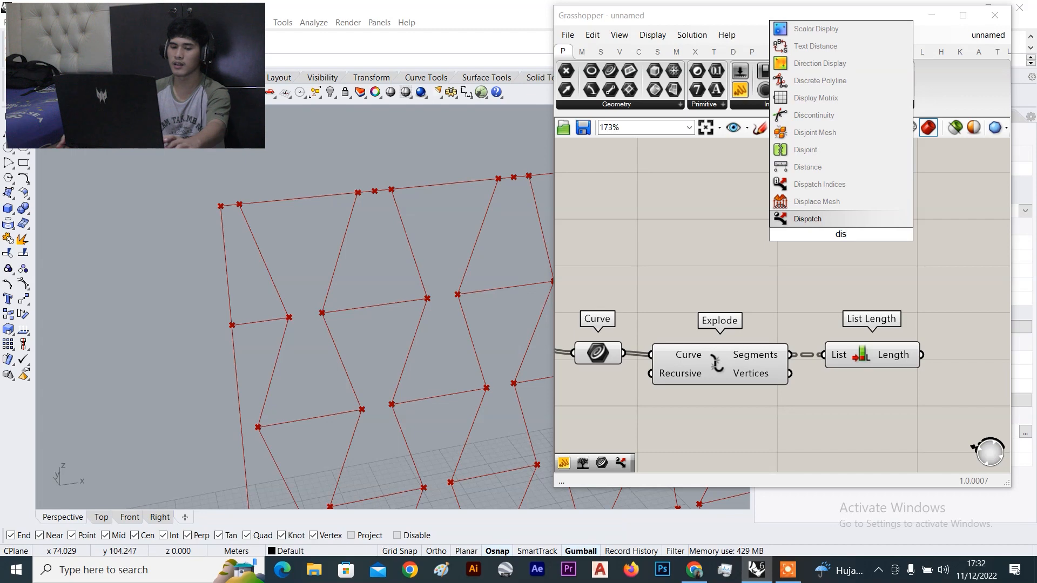
pyautogui.press('Escape')
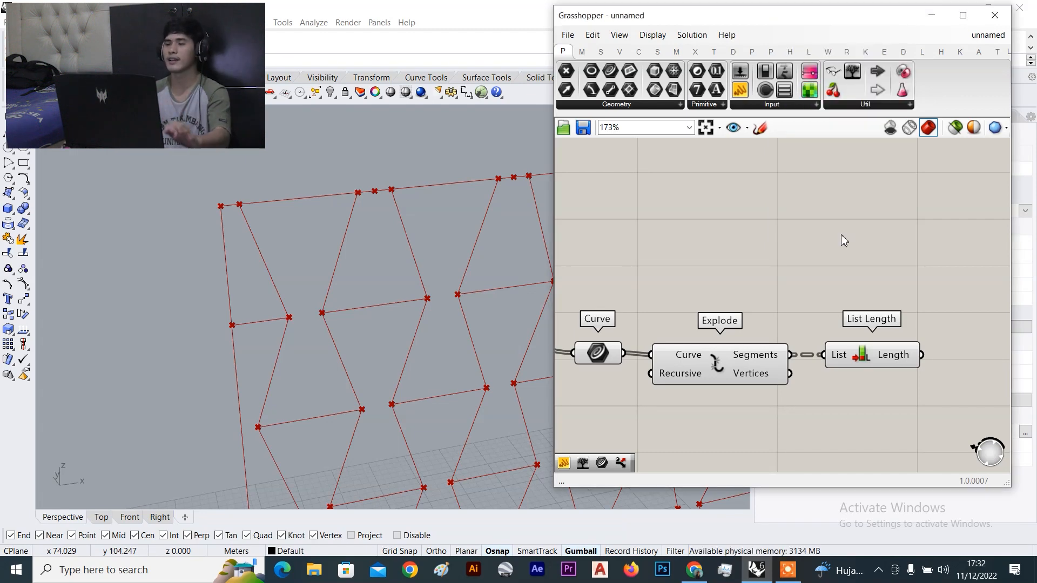
pyautogui.doubleClick(774, 215)
pyautogui.write('d')
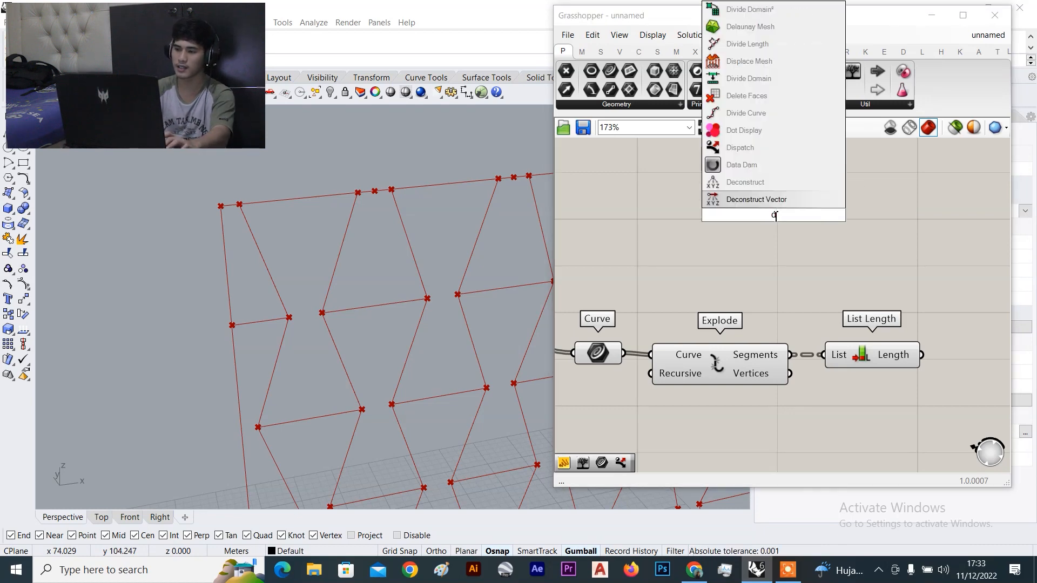
pyautogui.write('is')
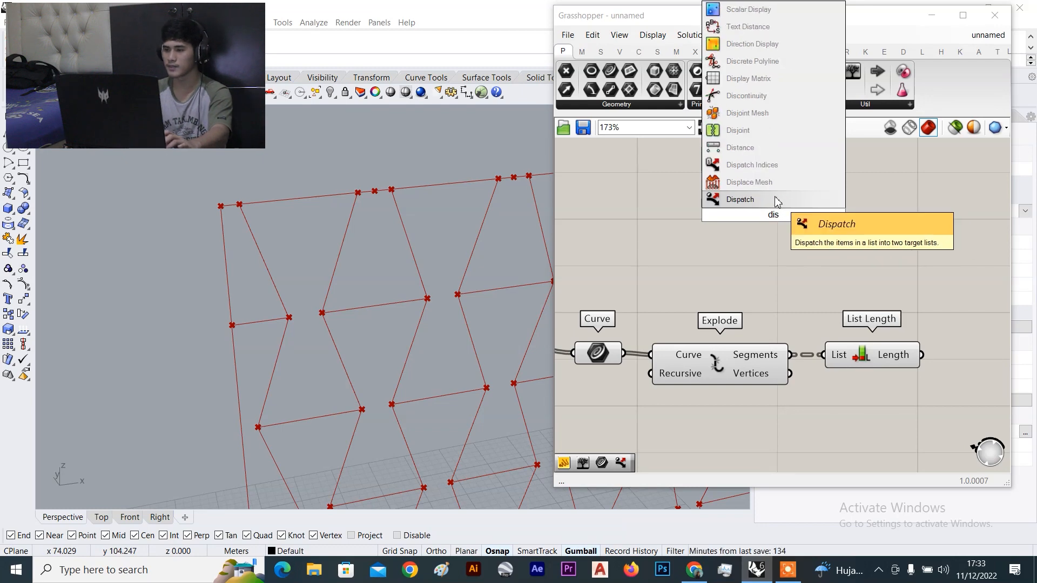
pyautogui.press('Return')
pyautogui.scroll(3, 808, 222)
pyautogui.scroll(2, 805, 208)
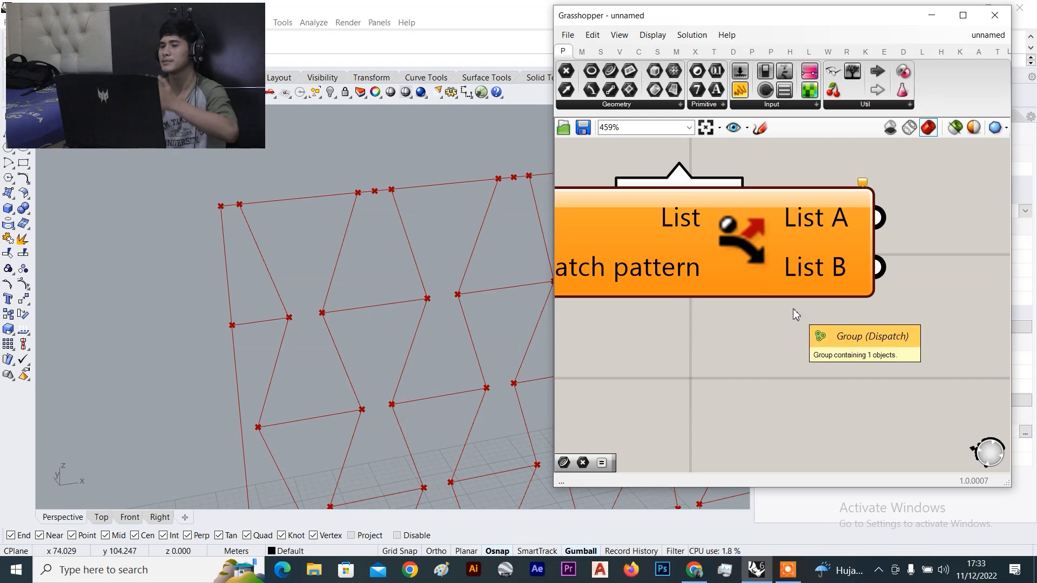
pyautogui.scroll(-3, 817, 315)
pyautogui.scroll(-3, 816, 313)
pyautogui.scroll(-6, 316, 248)
pyautogui.scroll(4, 301, 271)
pyautogui.scroll(5, 848, 254)
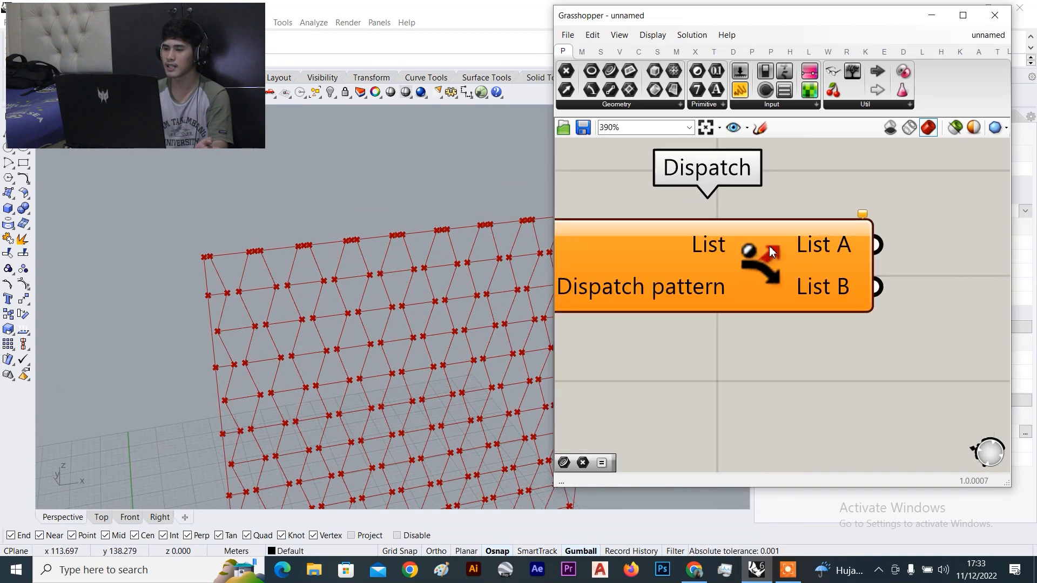
pyautogui.scroll(-5, 832, 278)
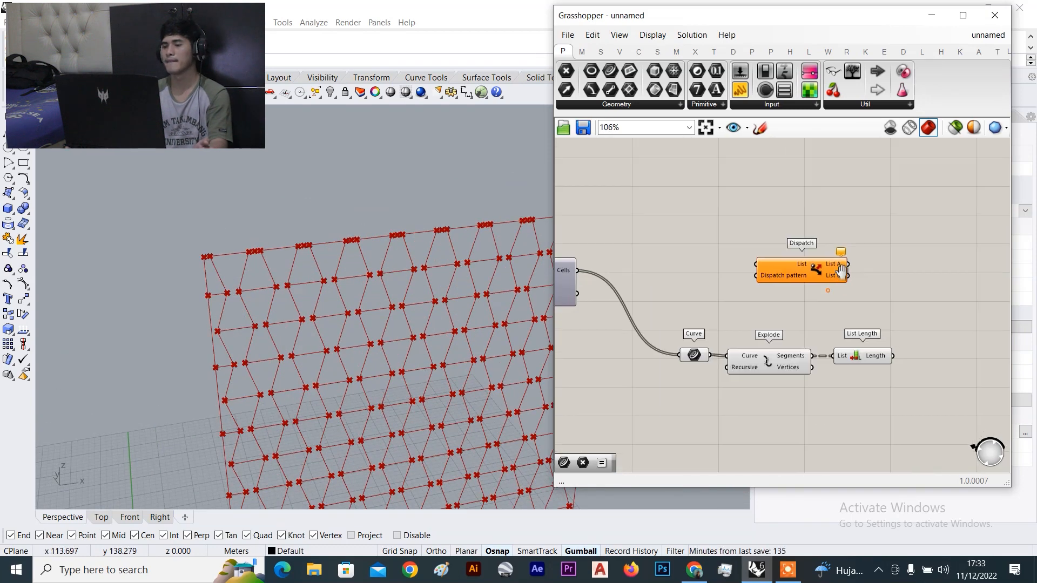
# Position Dispatch above List Length and move the Curve parameter up
pyautogui.moveTo(831, 278); pyautogui.dragTo(922, 256)
pyautogui.scroll(1, 714, 324)
pyautogui.moveTo(695, 349); pyautogui.dragTo(692, 290)
pyautogui.moveTo(906, 243); pyautogui.dragTo(879, 249)
pyautogui.scroll(1, 769, 271)
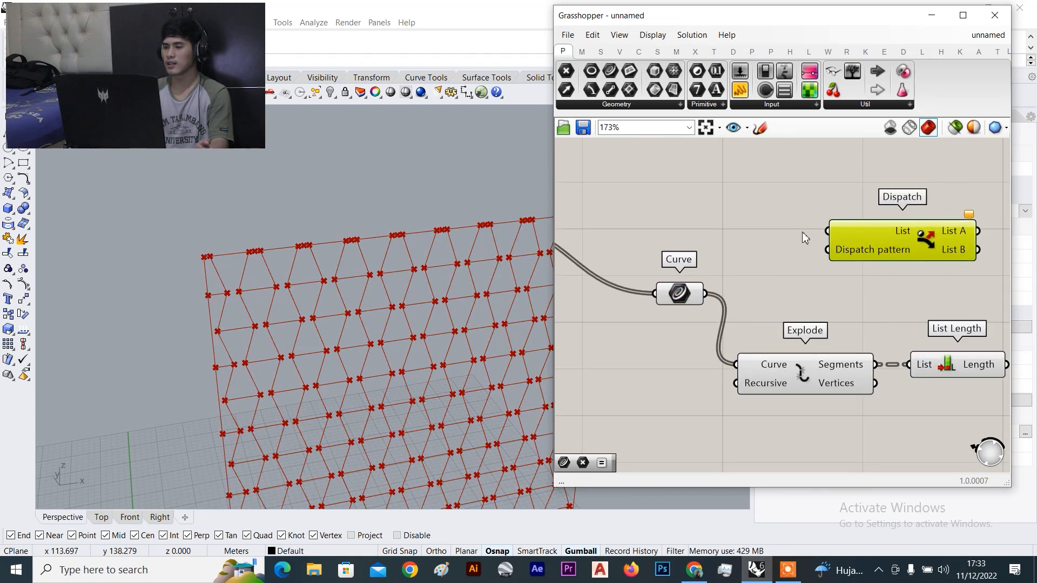
pyautogui.scroll(3, 911, 219)
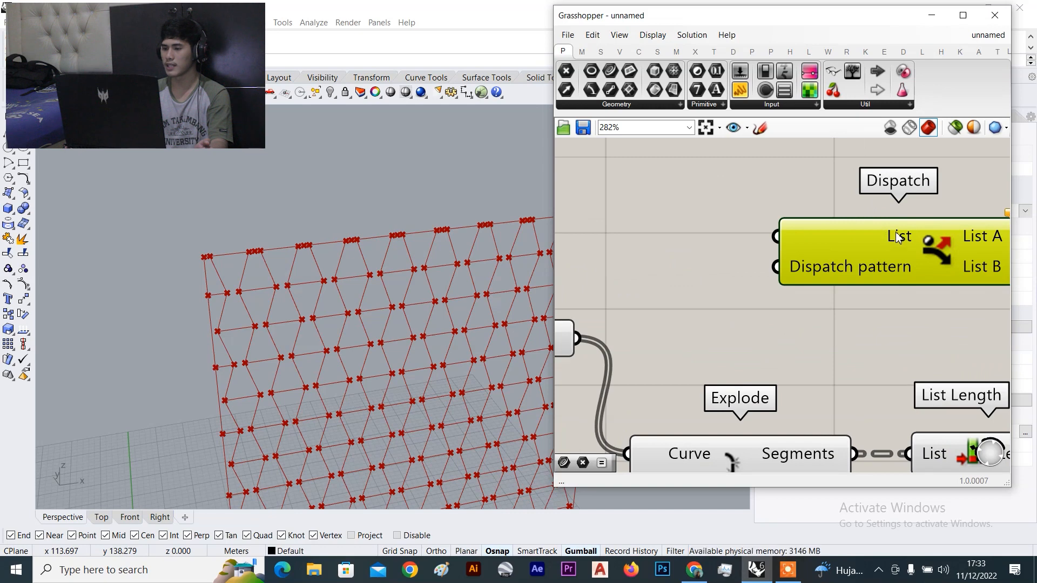
pyautogui.scroll(-3, 905, 276)
pyautogui.moveTo(907, 288); pyautogui.dragTo(761, 266, button='right')
pyautogui.moveTo(760, 257); pyautogui.dragTo(893, 263)
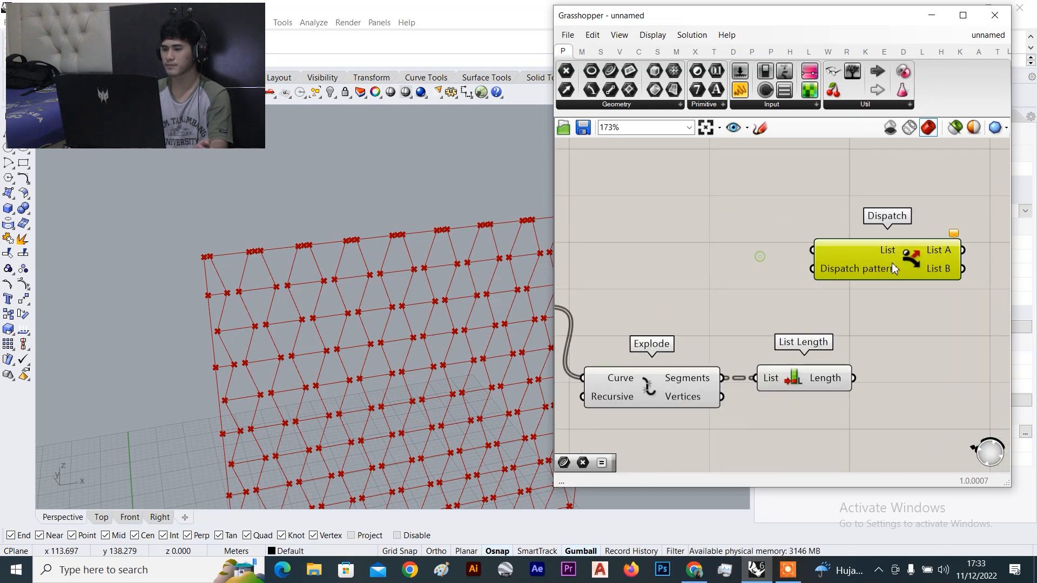
pyautogui.scroll(-4, 913, 261)
pyautogui.moveTo(849, 272); pyautogui.dragTo(840, 258, button='right')
pyautogui.scroll(4, 769, 270)
# Wire the Curve parameter's 143 cell curves into Dispatch's List input
pyautogui.click(655, 279)
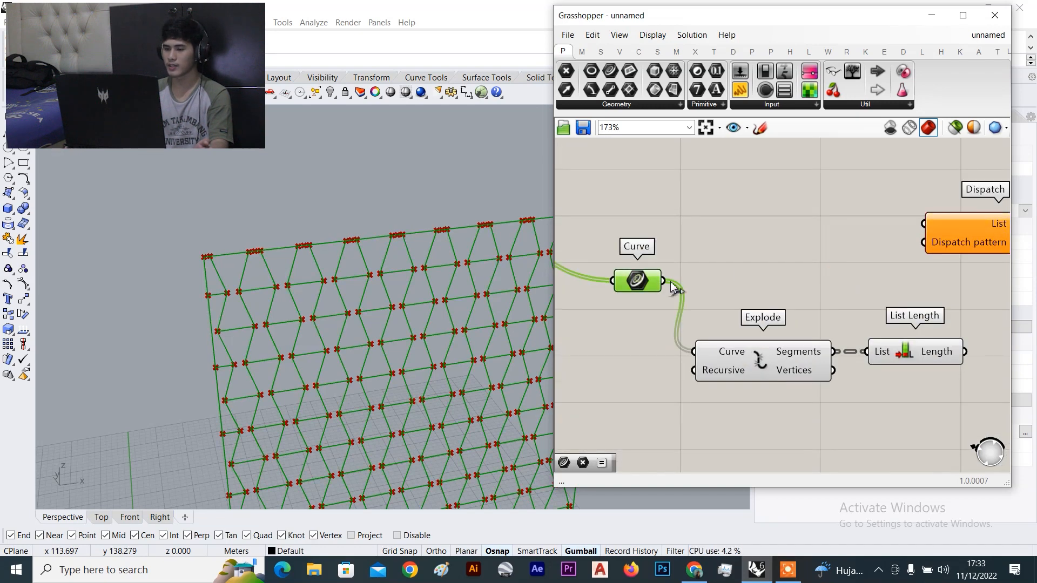
pyautogui.moveTo(669, 284); pyautogui.dragTo(918, 225)
pyautogui.scroll(4, 917, 224)
pyautogui.moveTo(924, 225)
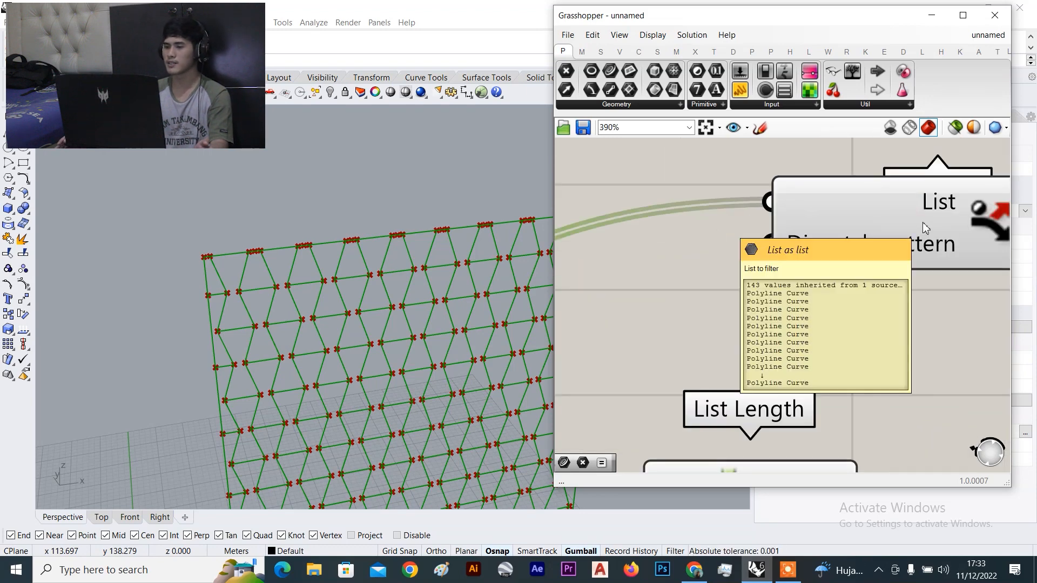
pyautogui.moveTo(923, 224); pyautogui.dragTo(834, 256, button='right')
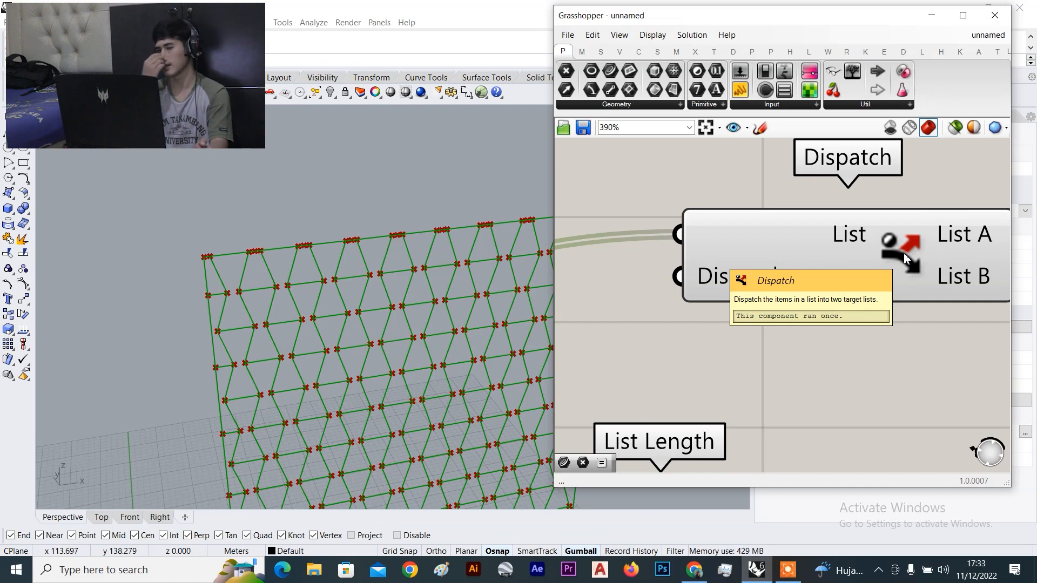
pyautogui.scroll(-2, 903, 253)
pyautogui.scroll(2, 856, 247)
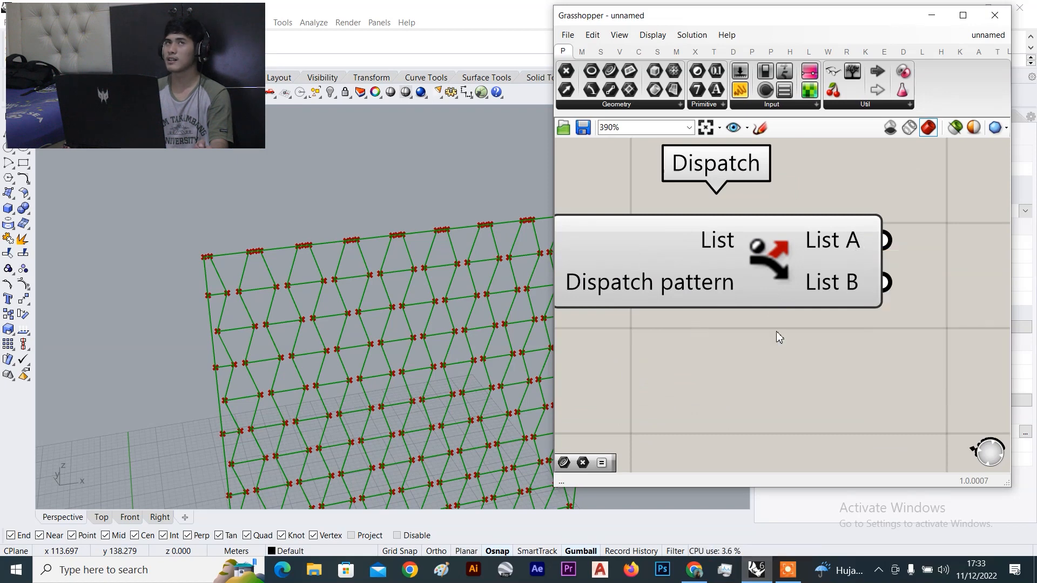
pyautogui.scroll(-3, 771, 319)
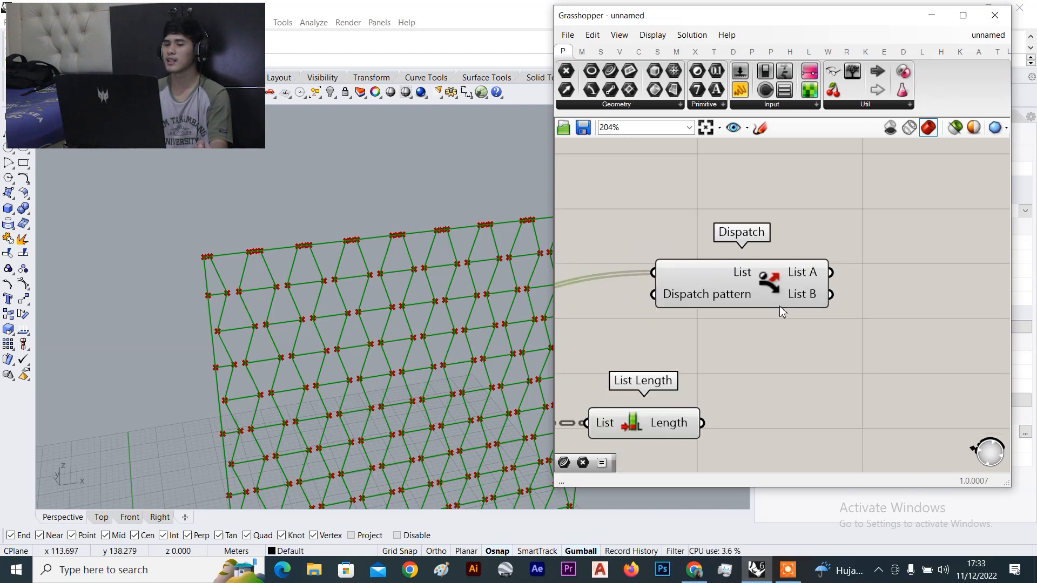
# Check Dispatch's outputs: List A holds 72 curves and List B holds 71
pyautogui.moveTo(776, 306); pyautogui.dragTo(835, 246)
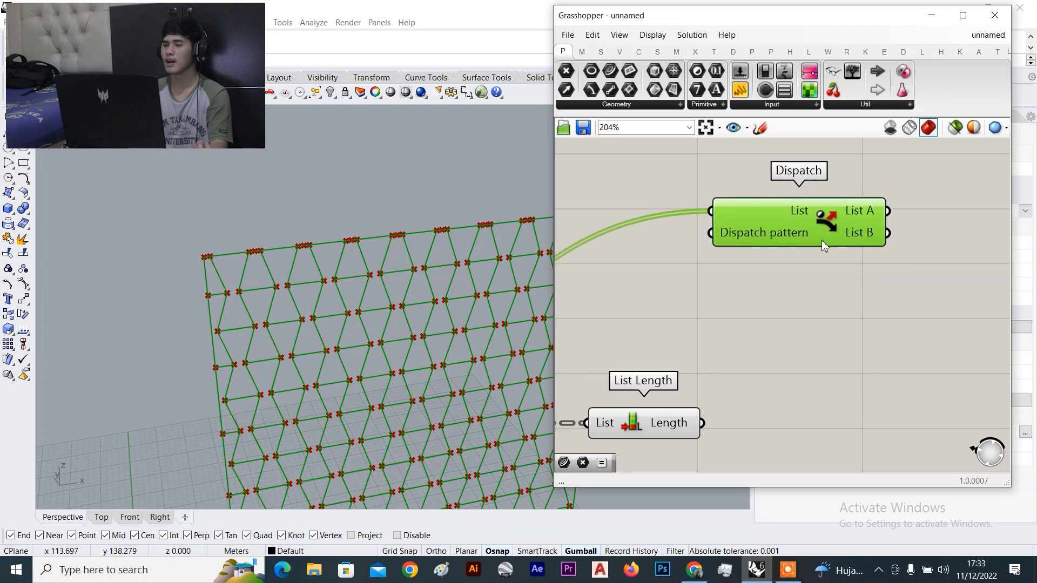
pyautogui.moveTo(830, 263); pyautogui.dragTo(858, 281, button='right')
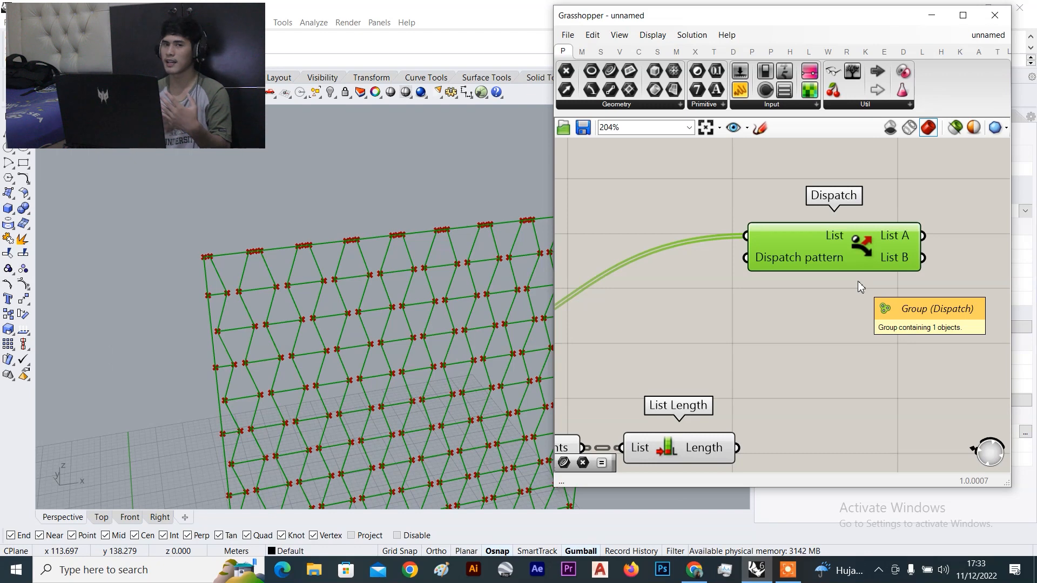
pyautogui.moveTo(858, 281); pyautogui.dragTo(751, 276, button='right')
pyautogui.scroll(2, 798, 230)
pyautogui.moveTo(798, 230)
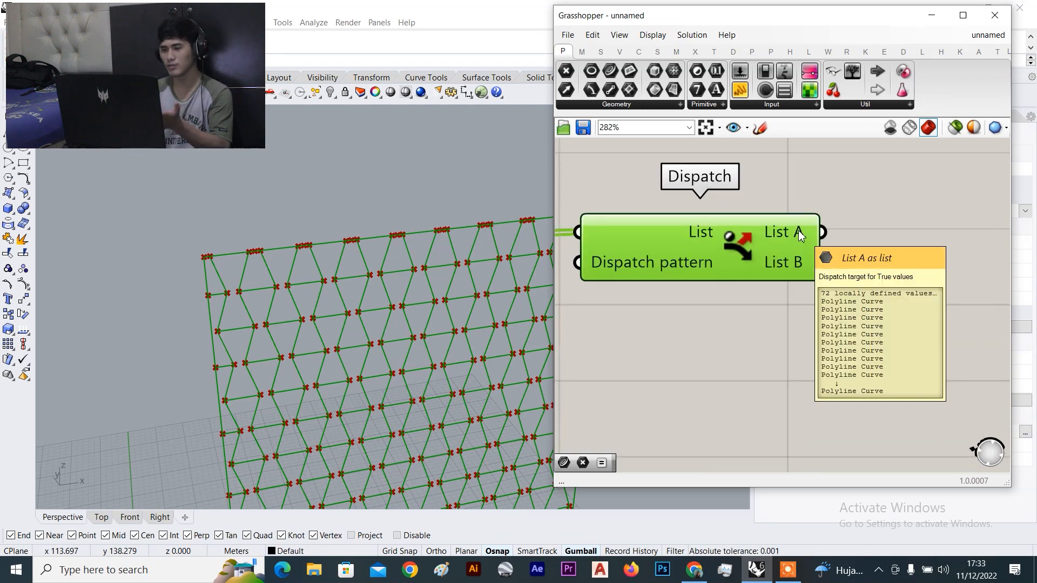
pyautogui.moveTo(788, 263)
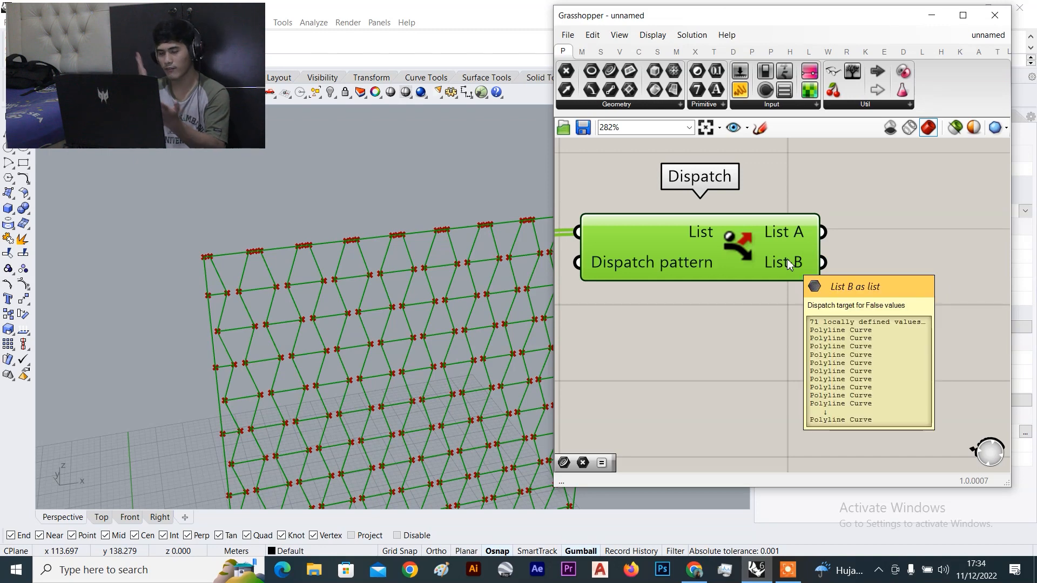
pyautogui.click(792, 361)
pyautogui.scroll(-4, 320, 270)
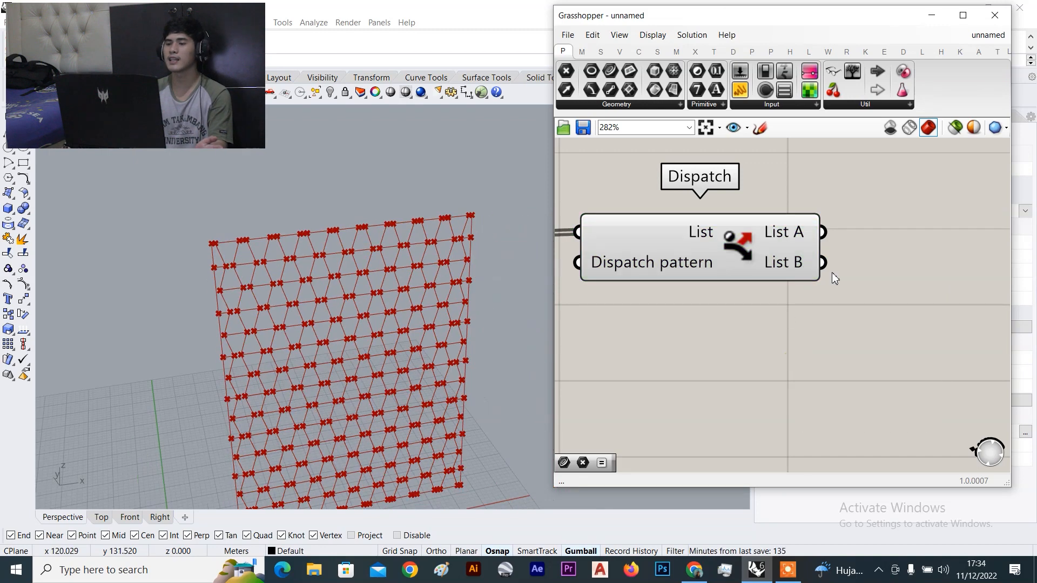
pyautogui.click(715, 235)
pyautogui.scroll(-3, 850, 277)
pyautogui.moveTo(857, 293)
pyautogui.click(652, 217)
pyautogui.scroll(4, 285, 253)
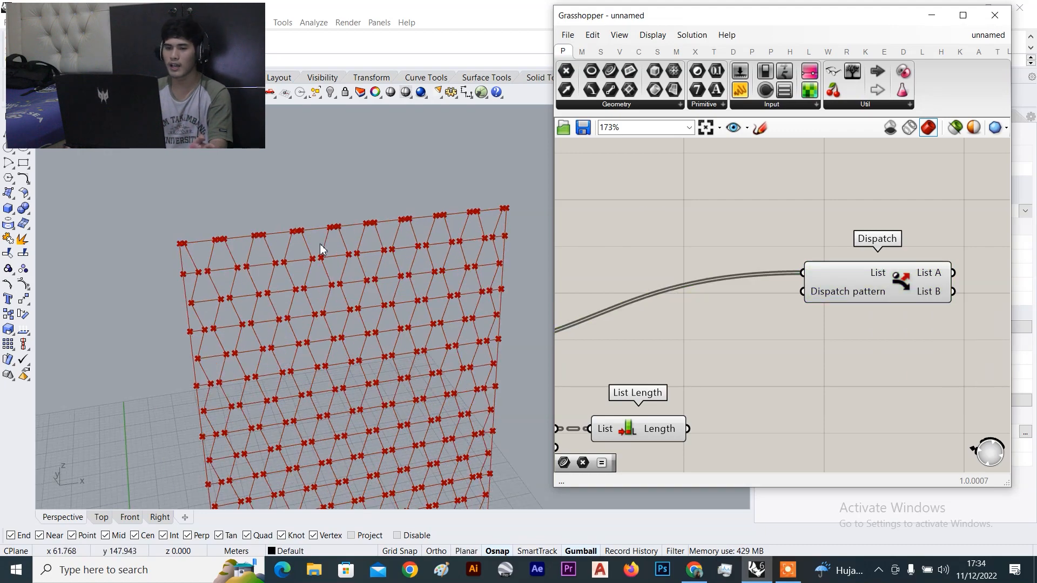
pyautogui.scroll(-3, 285, 253)
pyautogui.scroll(3, 155, 267)
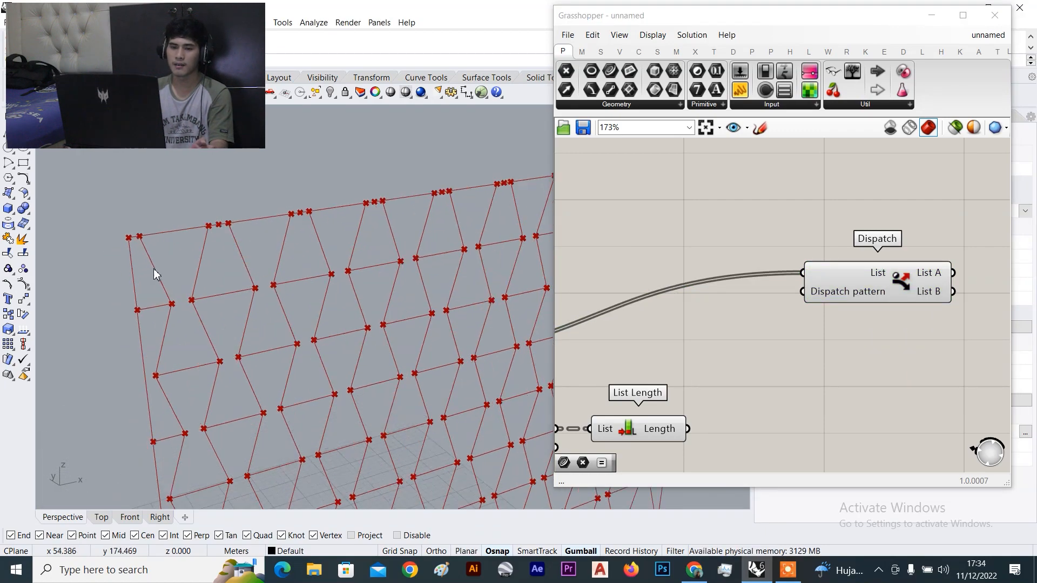
pyautogui.scroll(-3, 154, 263)
pyautogui.scroll(4, 146, 207)
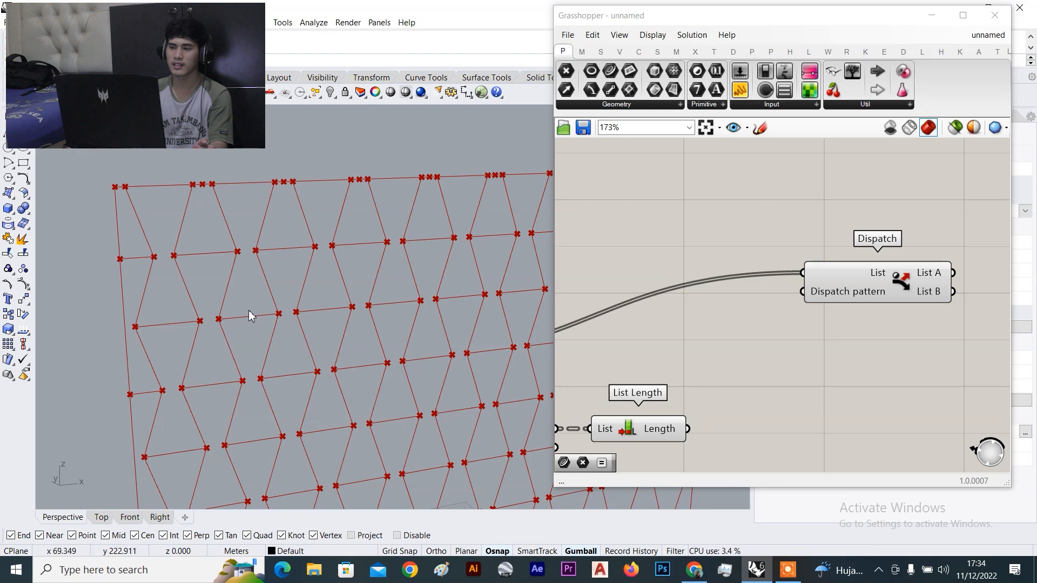
pyautogui.scroll(-3, 215, 210)
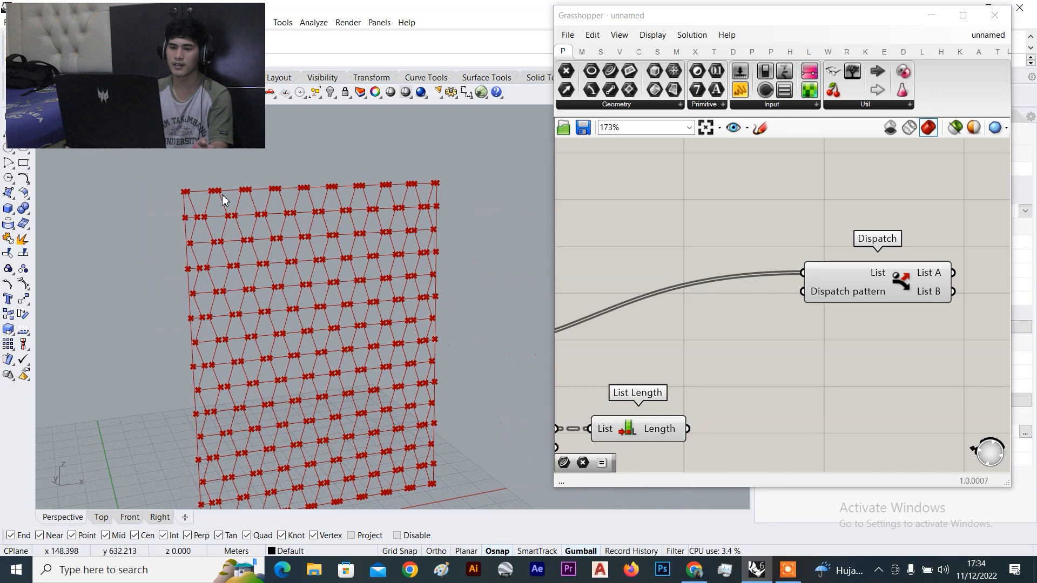
pyautogui.scroll(3, 214, 212)
pyautogui.scroll(-3, 215, 197)
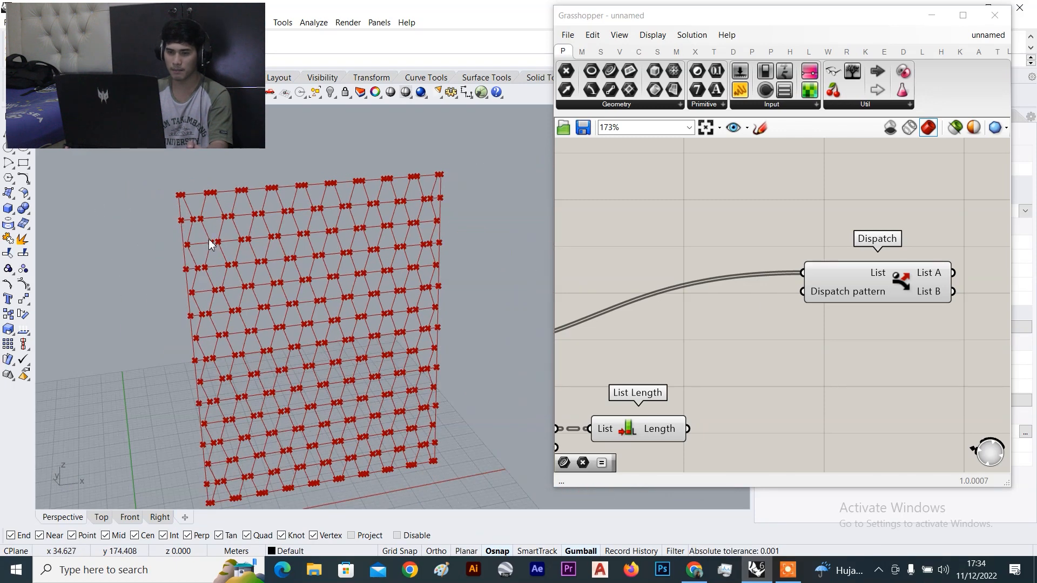
pyautogui.scroll(3, 214, 237)
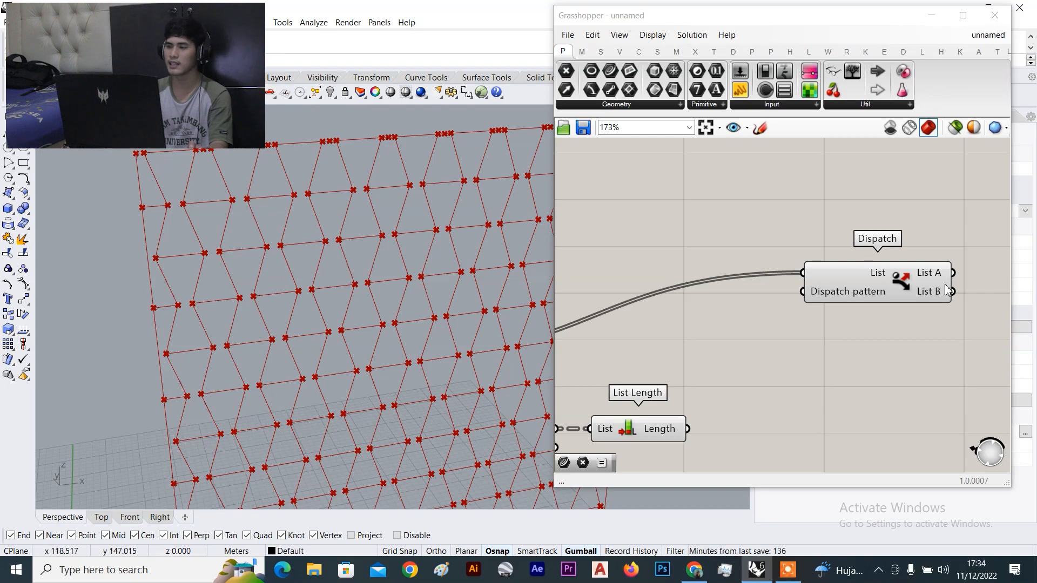
pyautogui.scroll(-4, 866, 257)
pyautogui.scroll(1, 752, 263)
pyautogui.moveTo(753, 260); pyautogui.dragTo(730, 211)
pyautogui.scroll(-5, 317, 212)
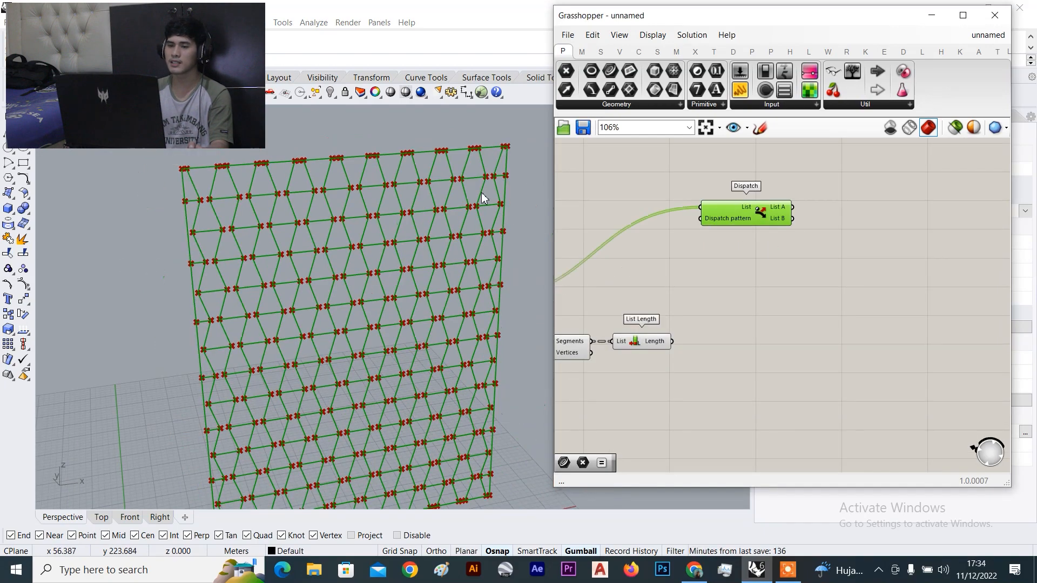
pyautogui.scroll(2, 335, 227)
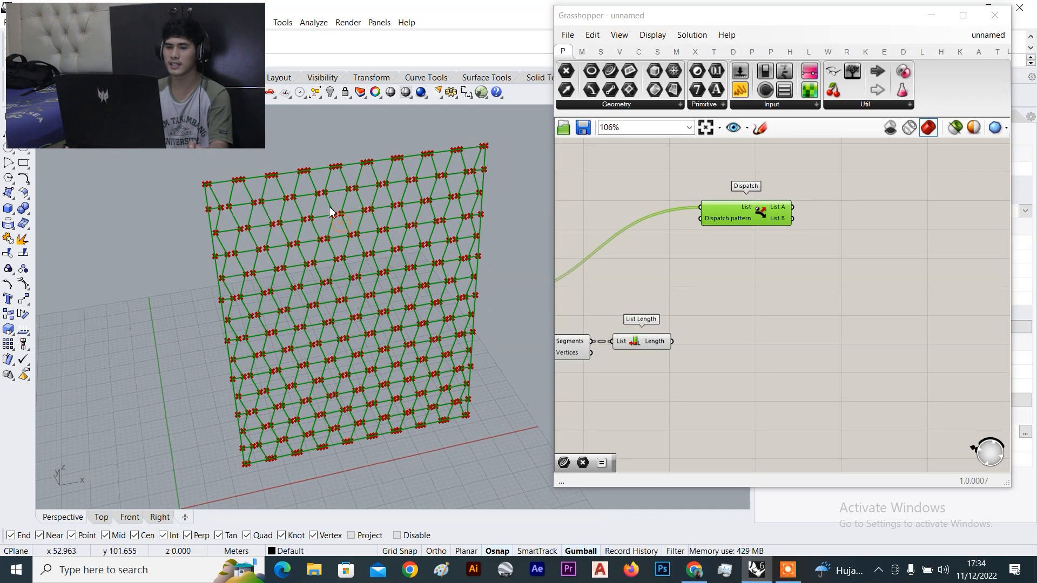
pyautogui.scroll(3, 324, 212)
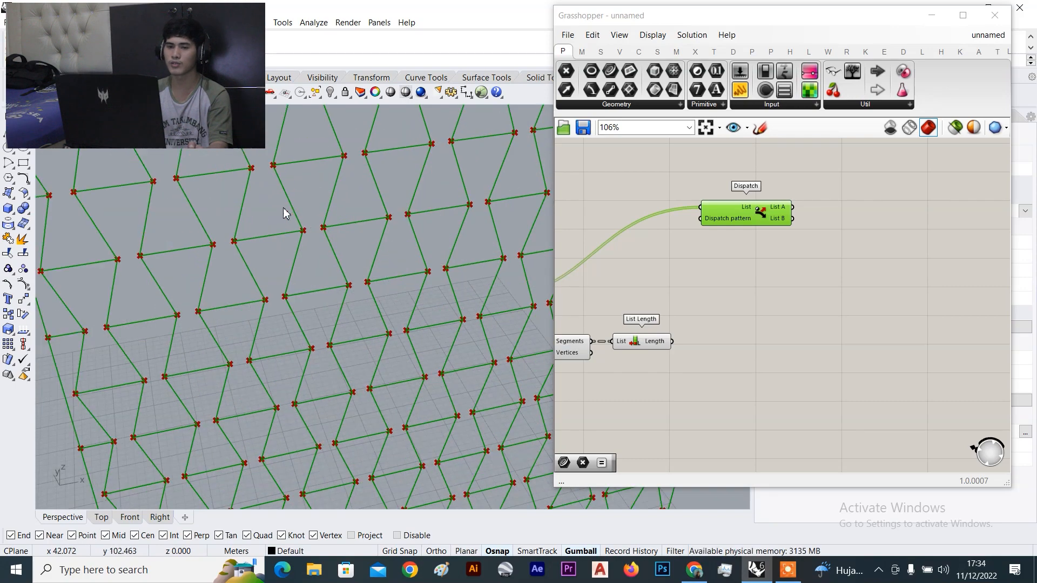
pyautogui.scroll(-2, 227, 213)
pyautogui.click(695, 182)
pyautogui.moveTo(758, 230); pyautogui.dragTo(812, 251)
pyautogui.click(729, 265)
pyautogui.moveTo(313, 155); pyautogui.dragTo(151, 151, button='right')
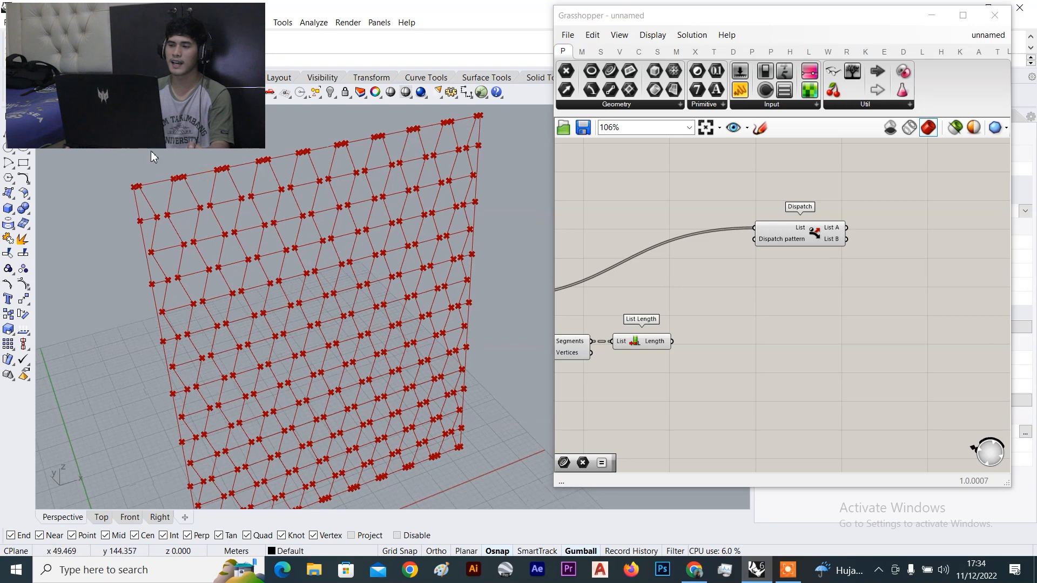
pyautogui.scroll(2, 150, 150)
pyautogui.scroll(2, 163, 172)
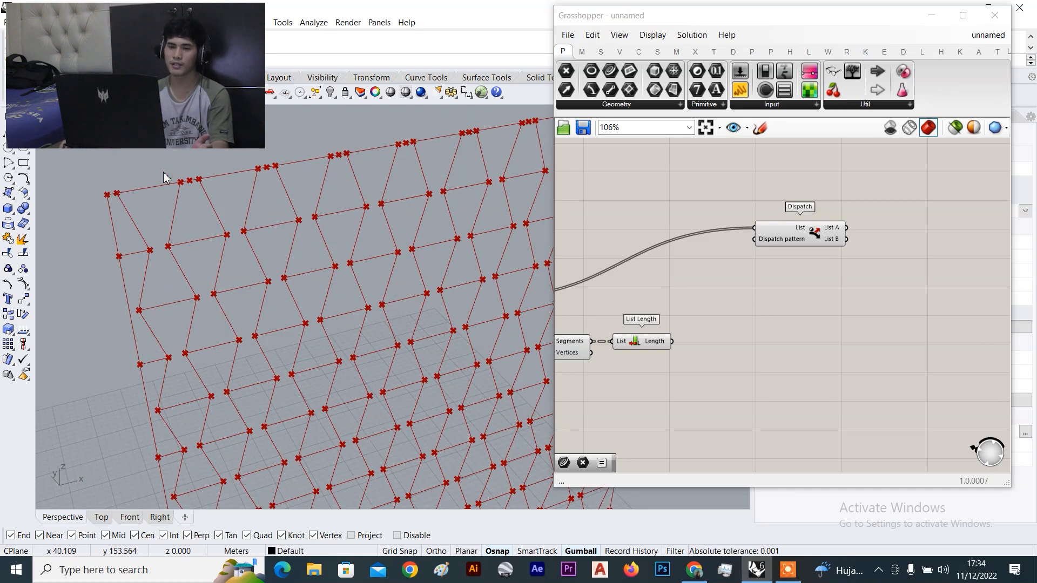
pyautogui.scroll(2, 122, 200)
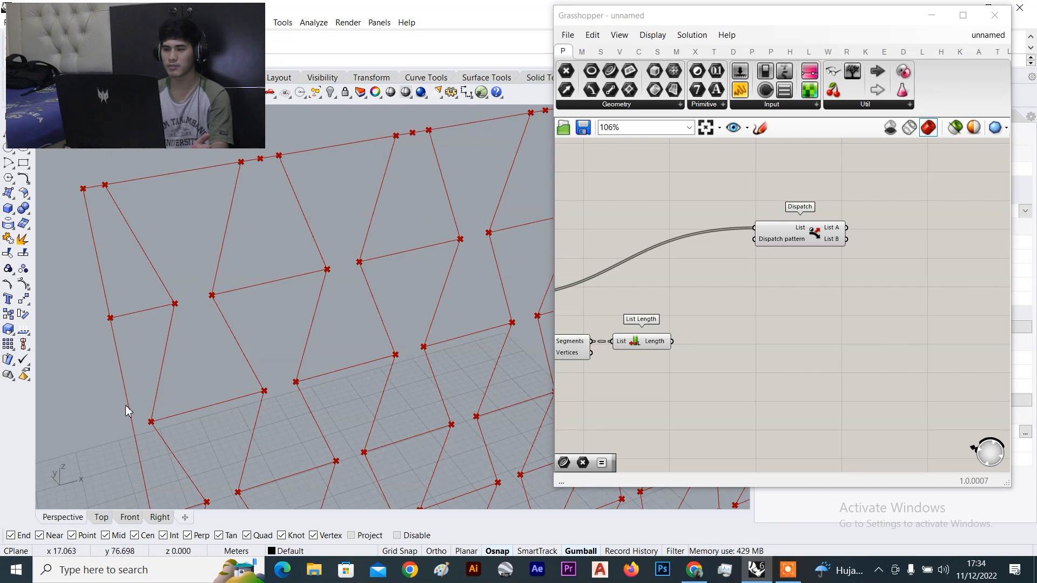
pyautogui.moveTo(806, 238); pyautogui.dragTo(836, 238)
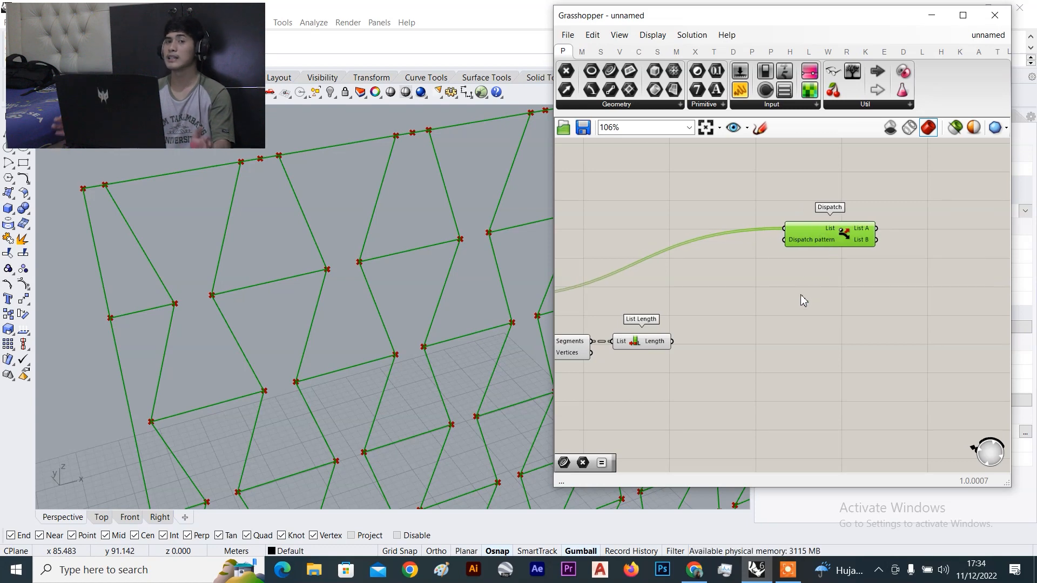
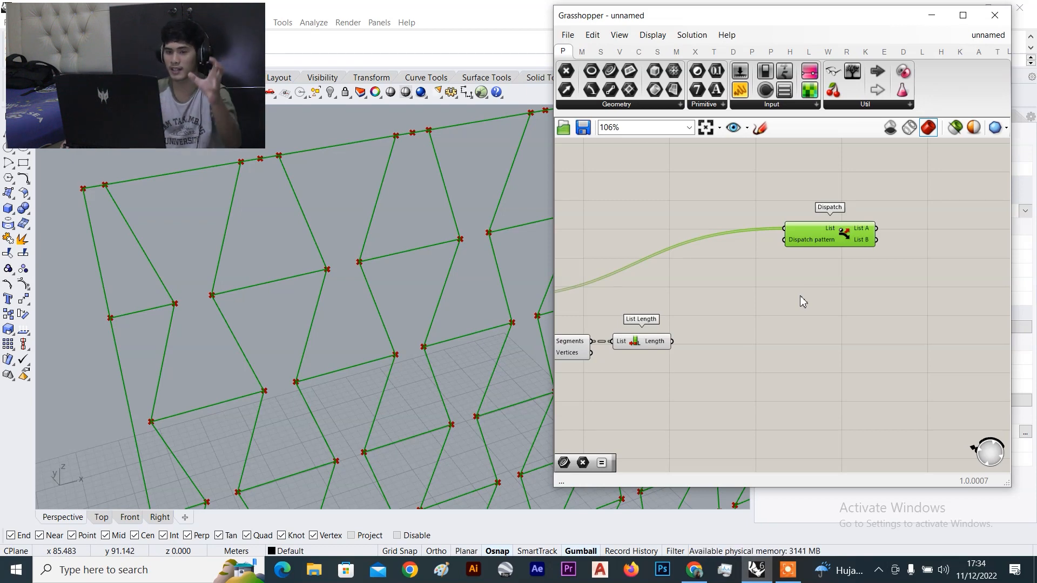
# Pan over to List Length and select it to inspect its connections
pyautogui.scroll(-4, 812, 265)
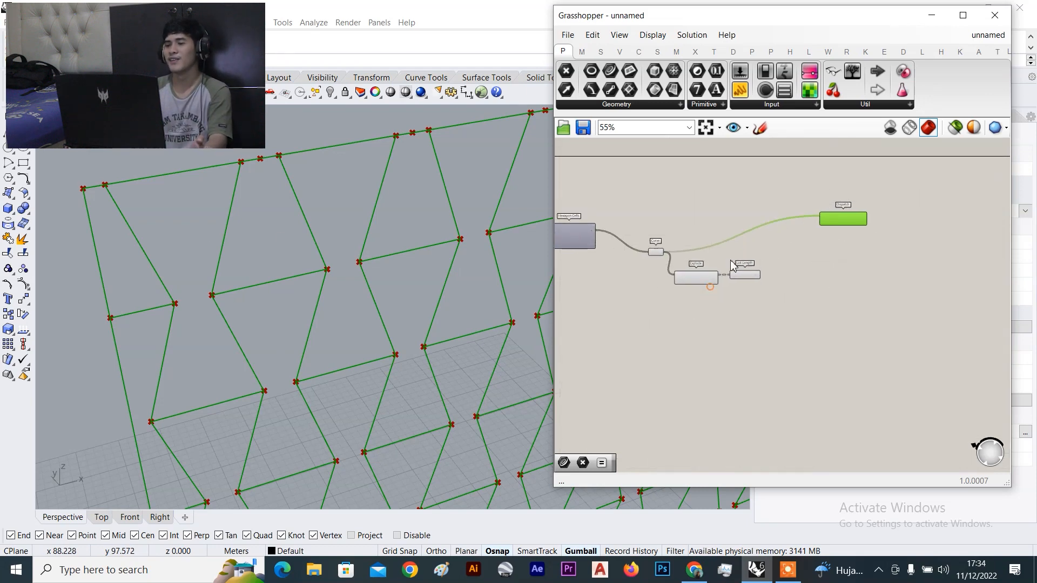
pyautogui.scroll(4, 772, 279)
pyautogui.scroll(-6, 834, 223)
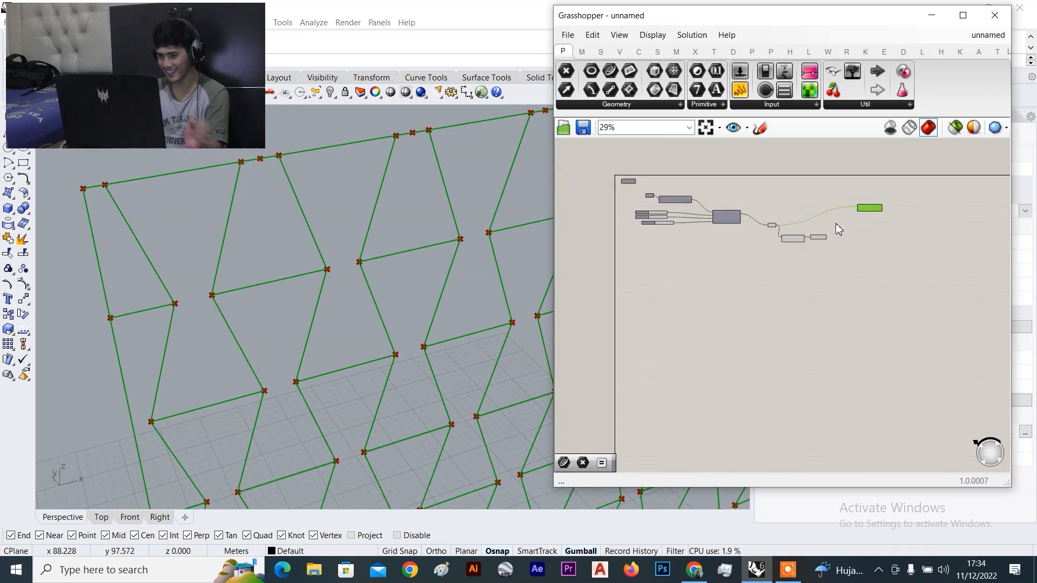
pyautogui.moveTo(840, 229); pyautogui.dragTo(833, 327, button='right')
pyautogui.scroll(-5, 836, 267)
pyautogui.moveTo(836, 263); pyautogui.dragTo(835, 289, button='right')
pyautogui.scroll(10, 835, 253)
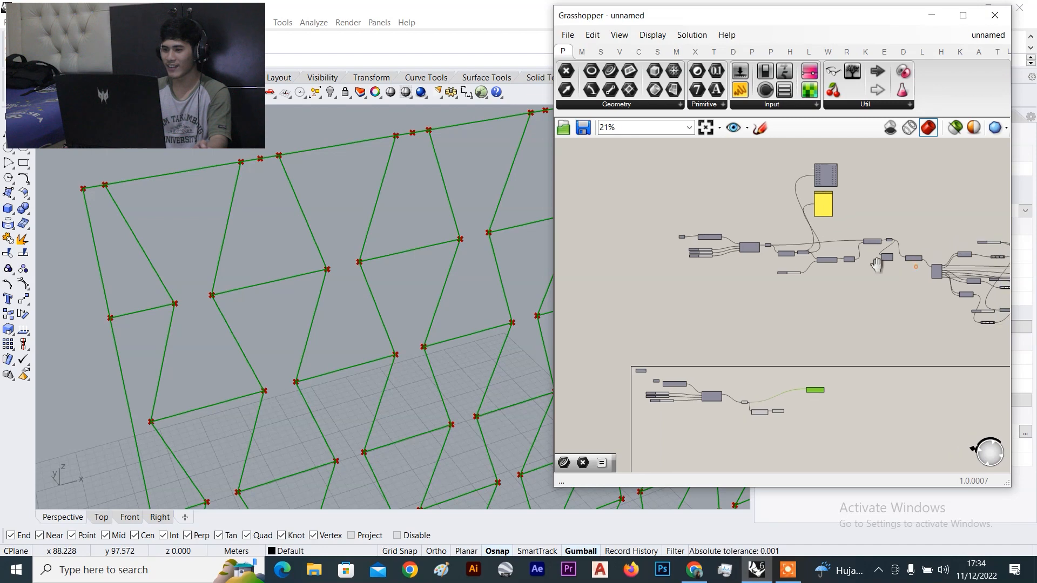
pyautogui.scroll(-5, 869, 249)
pyautogui.moveTo(875, 250); pyautogui.dragTo(851, 243, button='right')
pyautogui.scroll(2, 713, 212)
pyautogui.scroll(5, 778, 217)
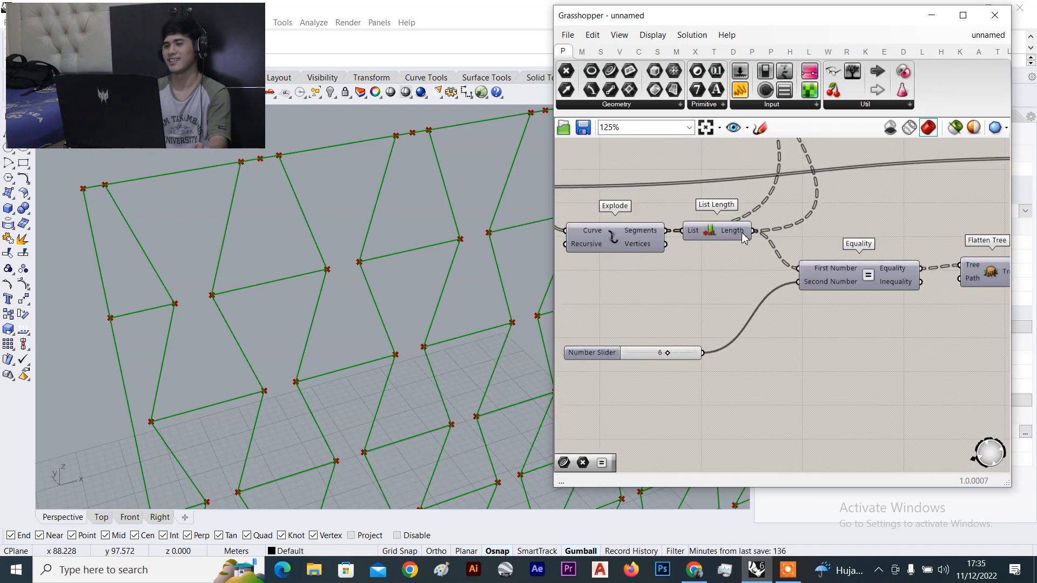
pyautogui.click(715, 231)
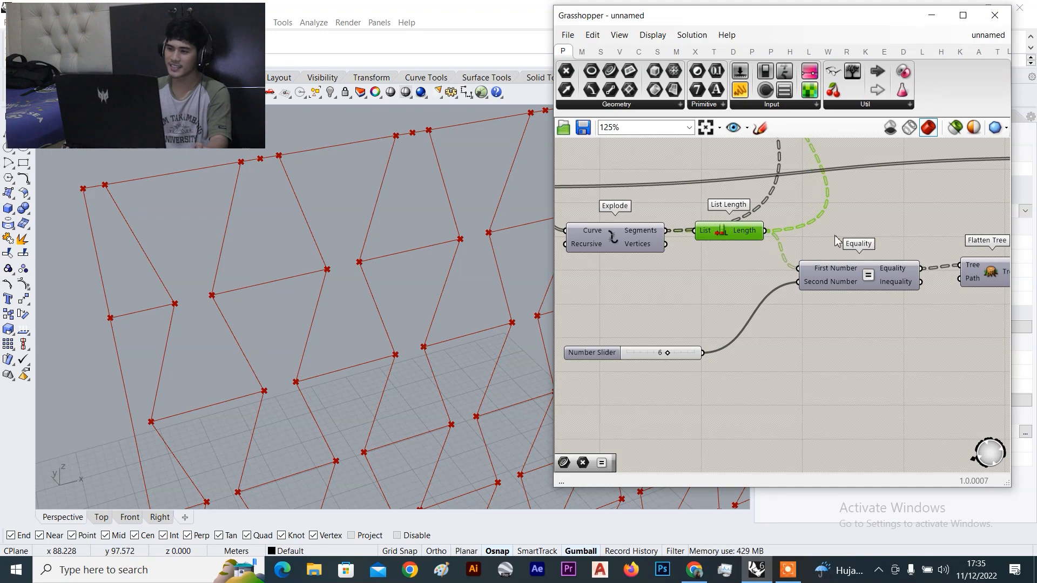
# Select the Dispatch component to preview its output, then deselect it
pyautogui.scroll(-4, 708, 225)
pyautogui.scroll(-2, 792, 243)
pyautogui.scroll(-4, 842, 280)
pyautogui.moveTo(812, 309); pyautogui.dragTo(809, 242, button='right')
pyautogui.scroll(6, 802, 272)
pyautogui.scroll(5, 811, 258)
pyautogui.moveTo(809, 265)
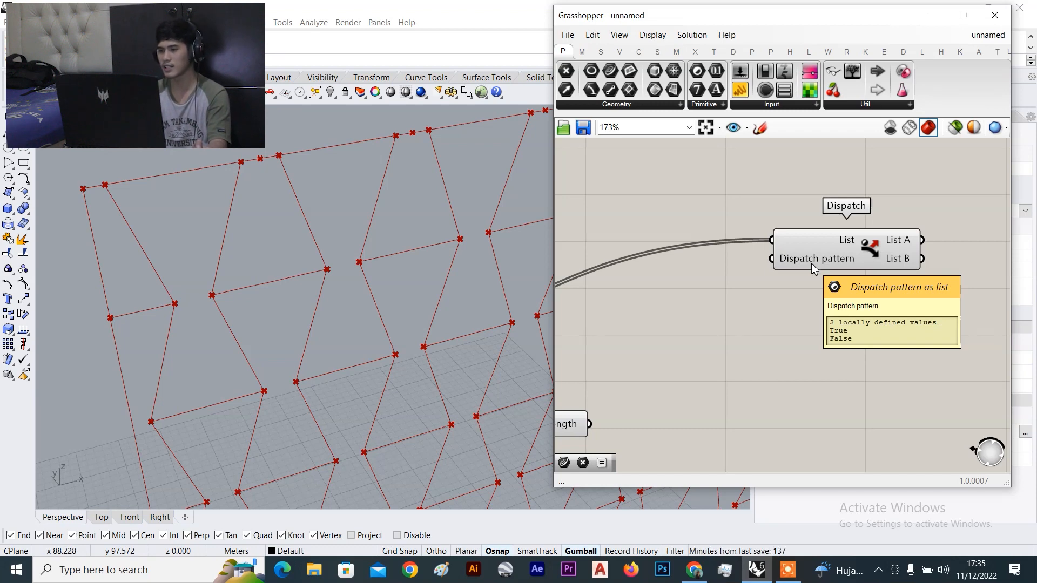
pyautogui.scroll(2, 909, 282)
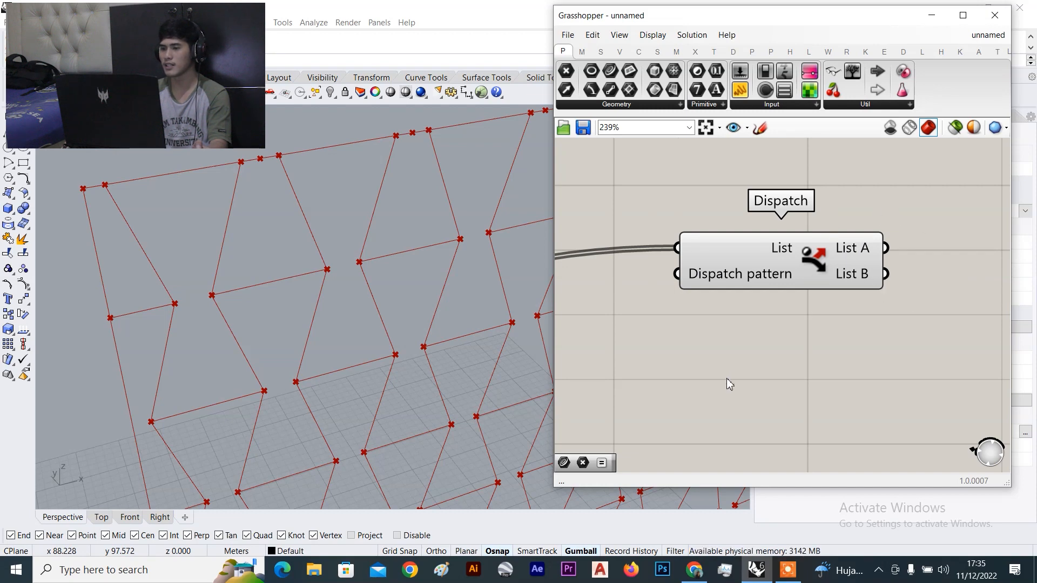
pyautogui.moveTo(766, 289)
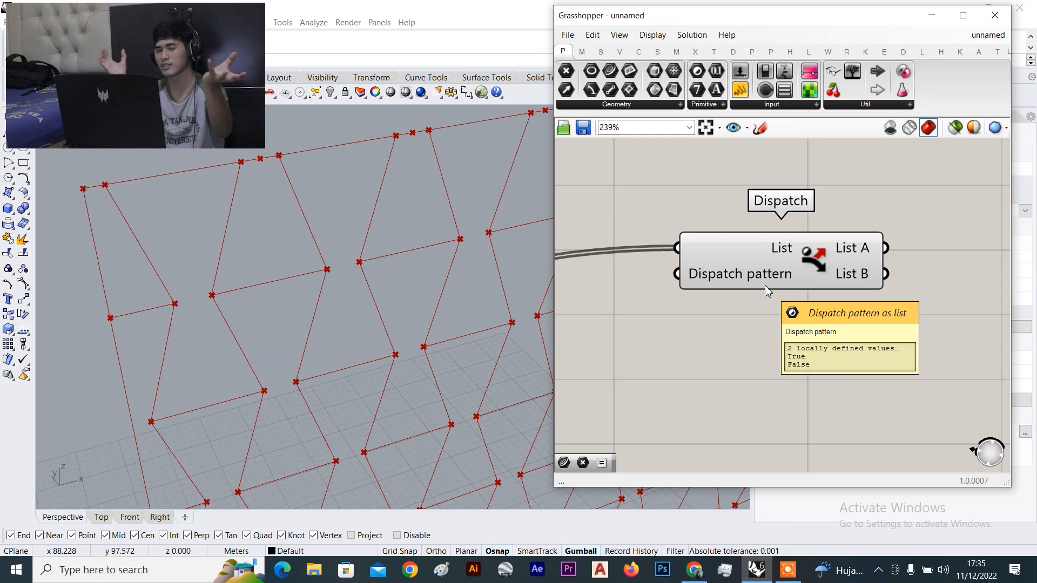
pyautogui.scroll(-5, 764, 286)
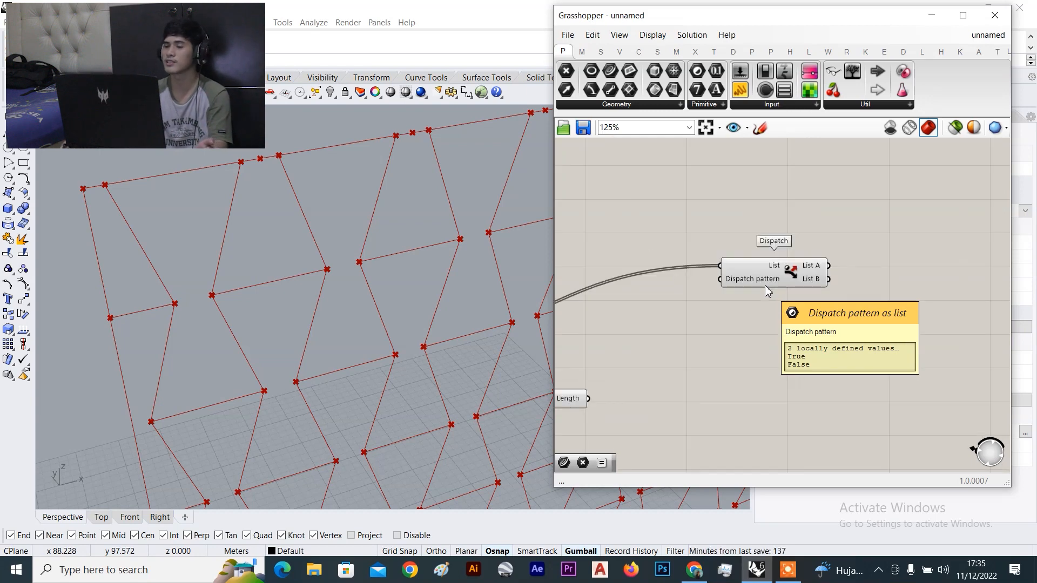
pyautogui.click(777, 271)
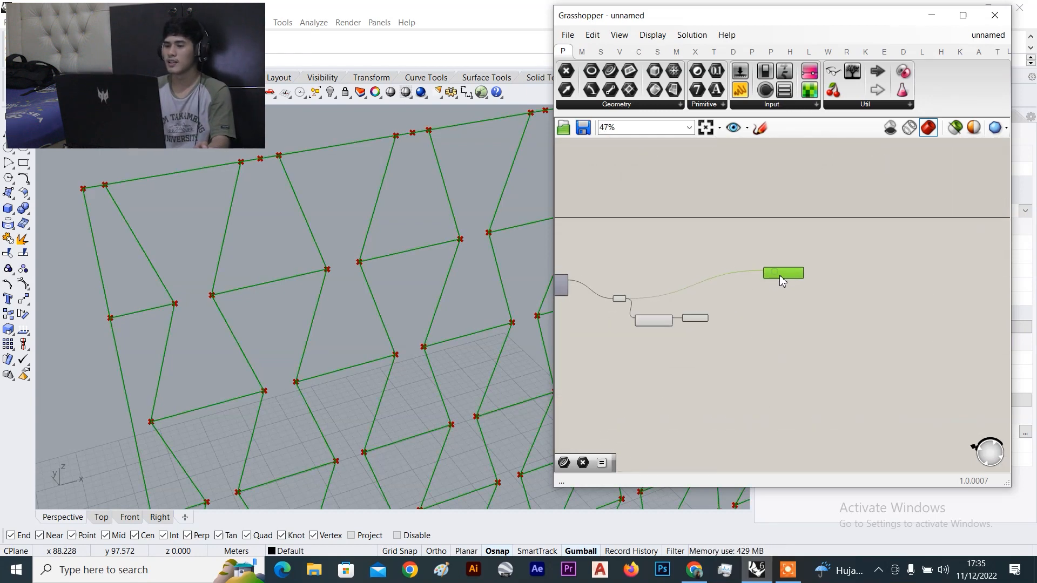
pyautogui.scroll(1, 737, 319)
pyautogui.scroll(4, 789, 283)
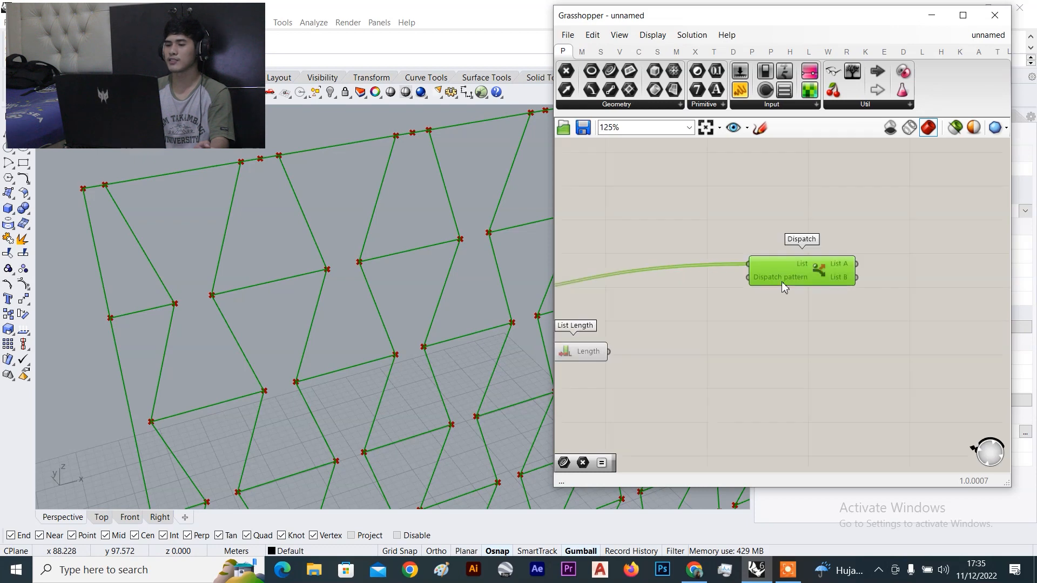
pyautogui.click(771, 200)
pyautogui.scroll(-3, 872, 272)
pyautogui.scroll(4, 750, 275)
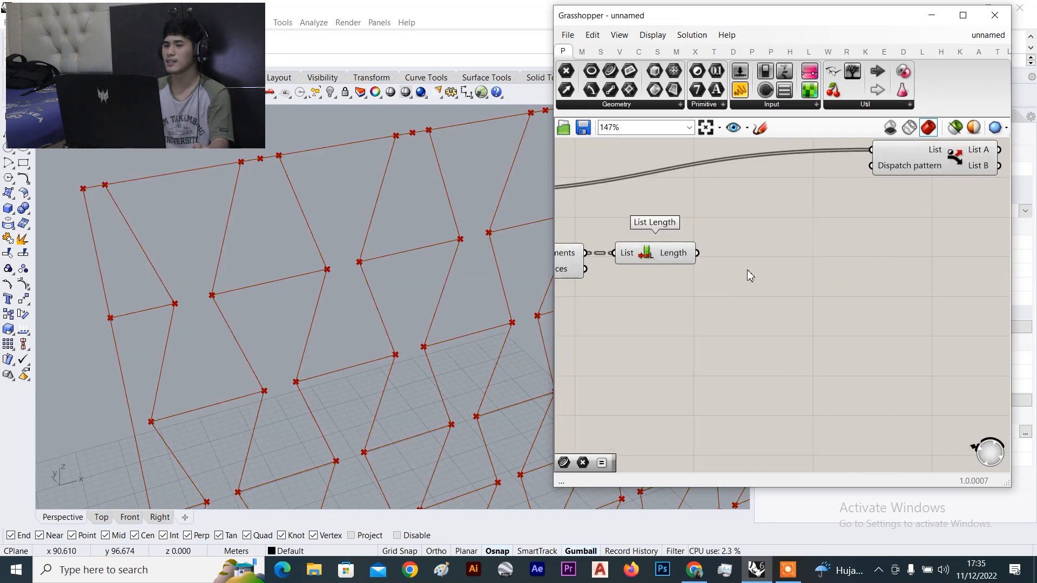
# Place an Equality component from Maths > Operators below Dispatch, beside List Length
pyautogui.click(581, 51)
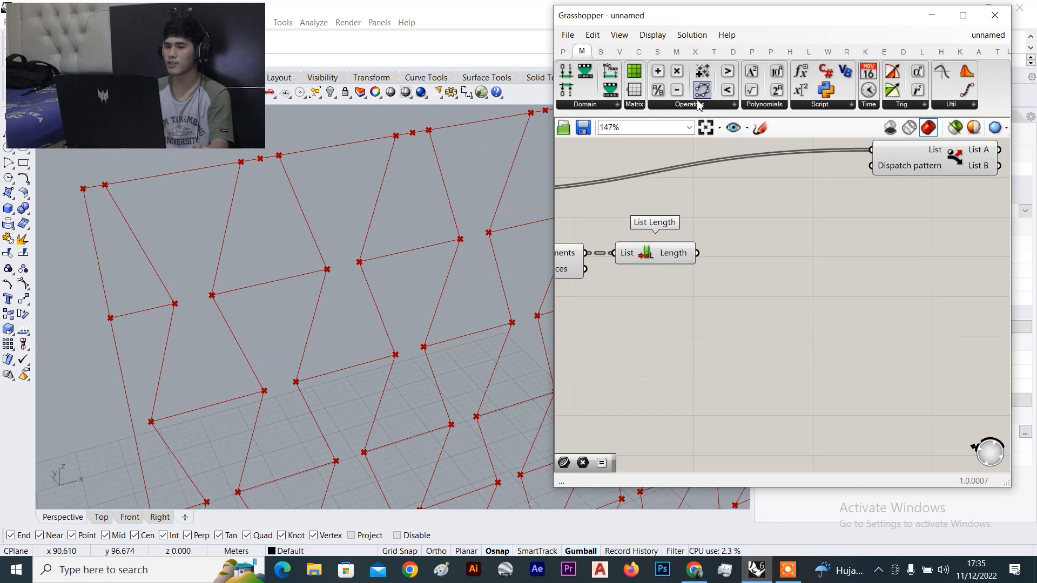
pyautogui.click(699, 106)
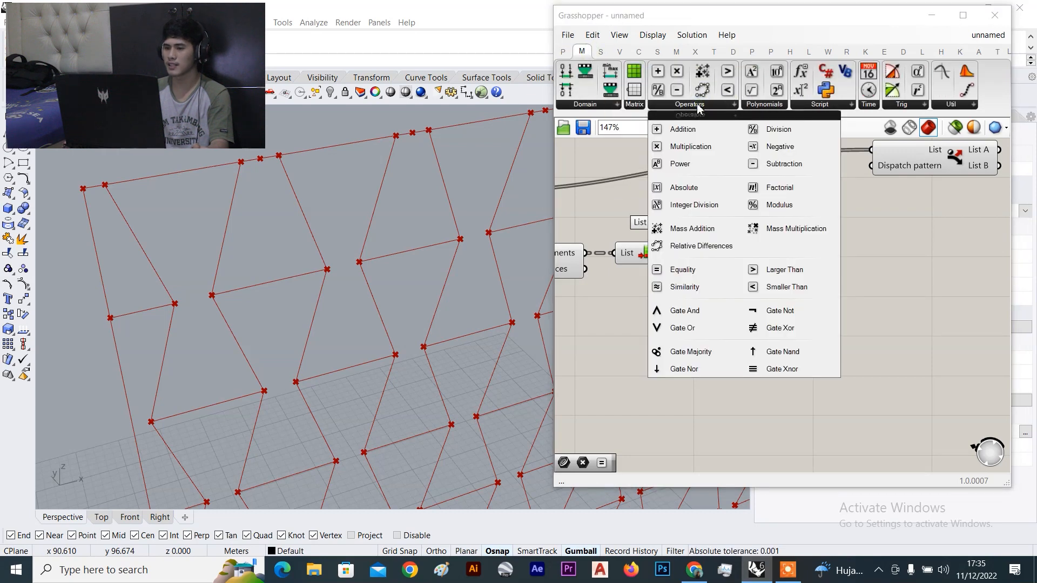
pyautogui.click(702, 273)
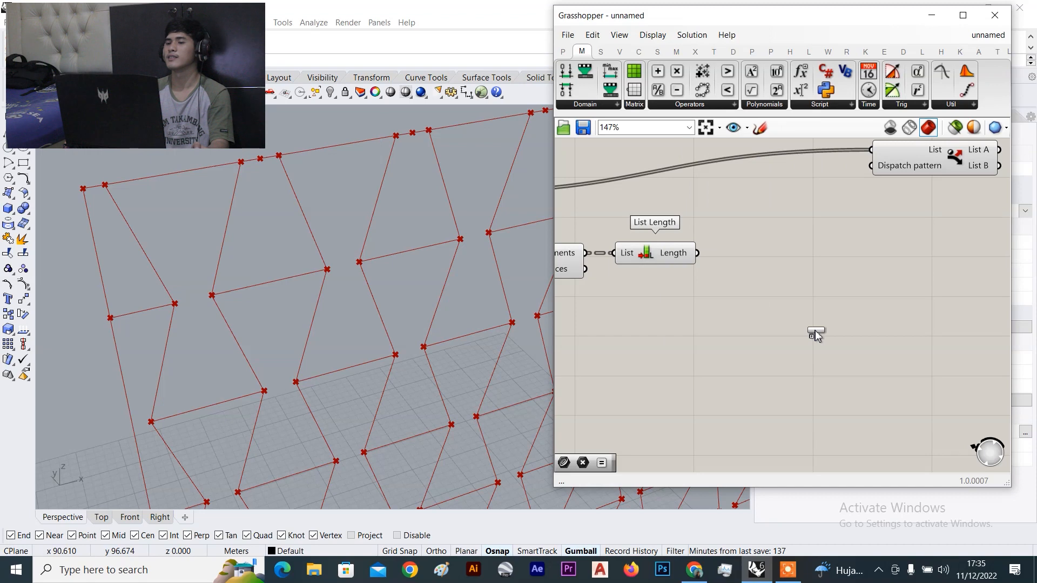
pyautogui.click(562, 51)
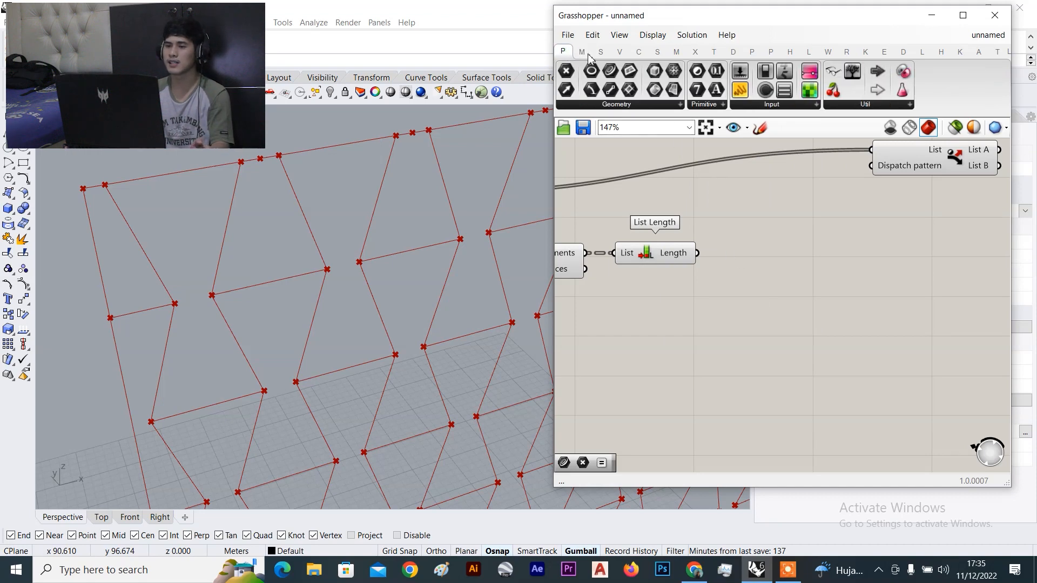
pyautogui.moveTo(585, 53)
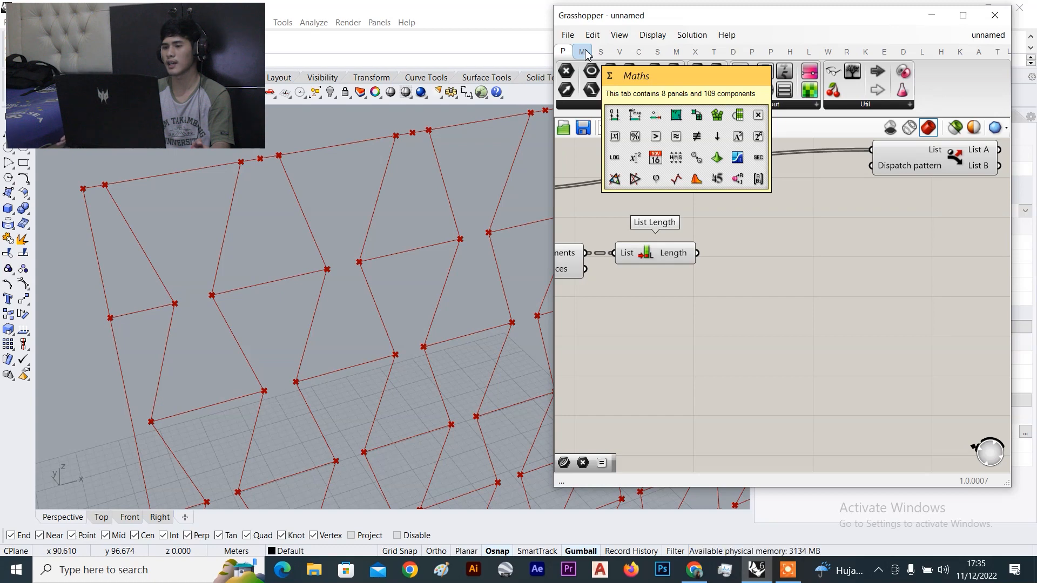
pyautogui.click(584, 52)
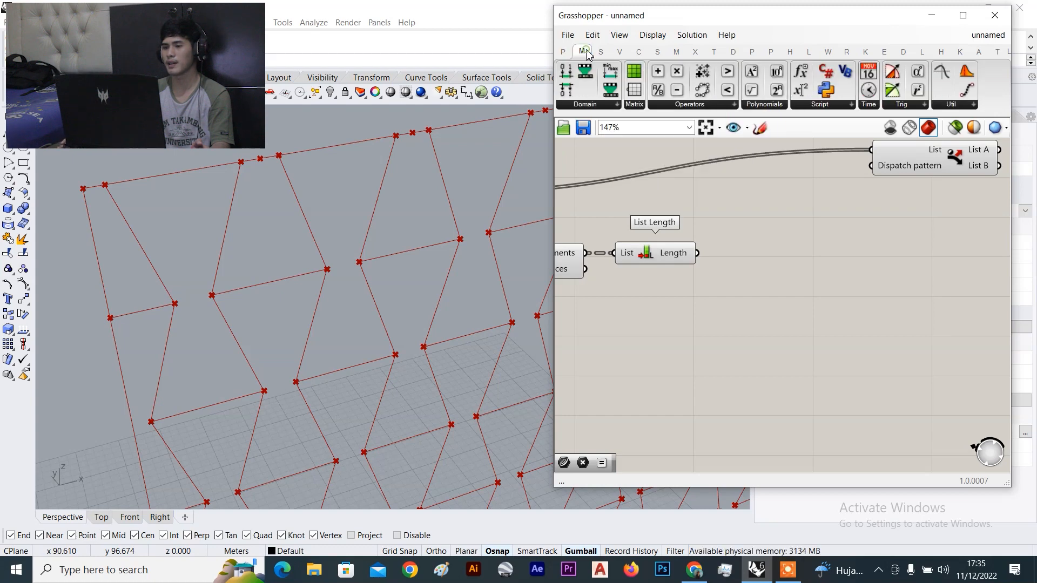
pyautogui.click(682, 105)
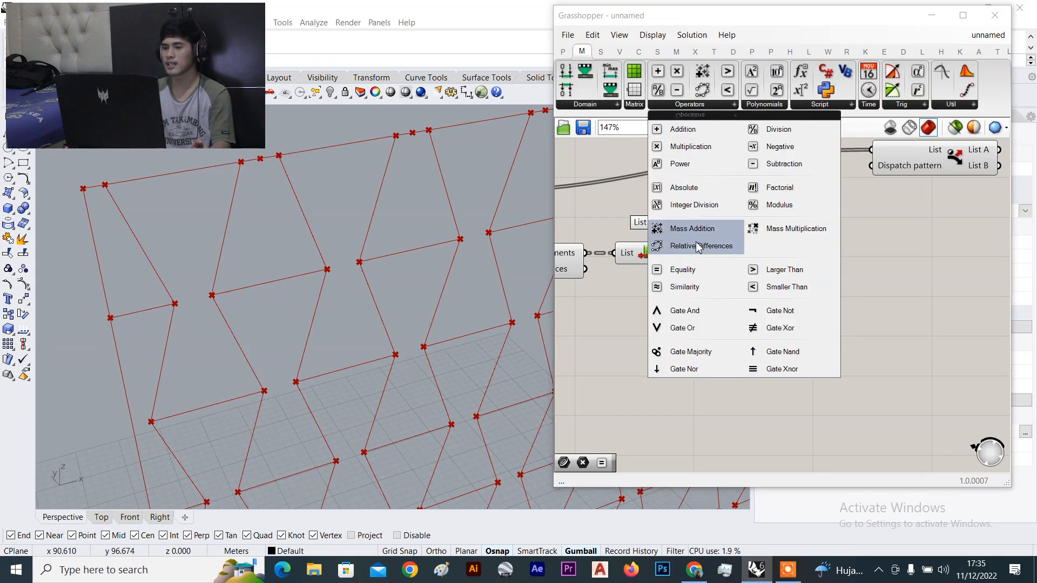
pyautogui.click(698, 269)
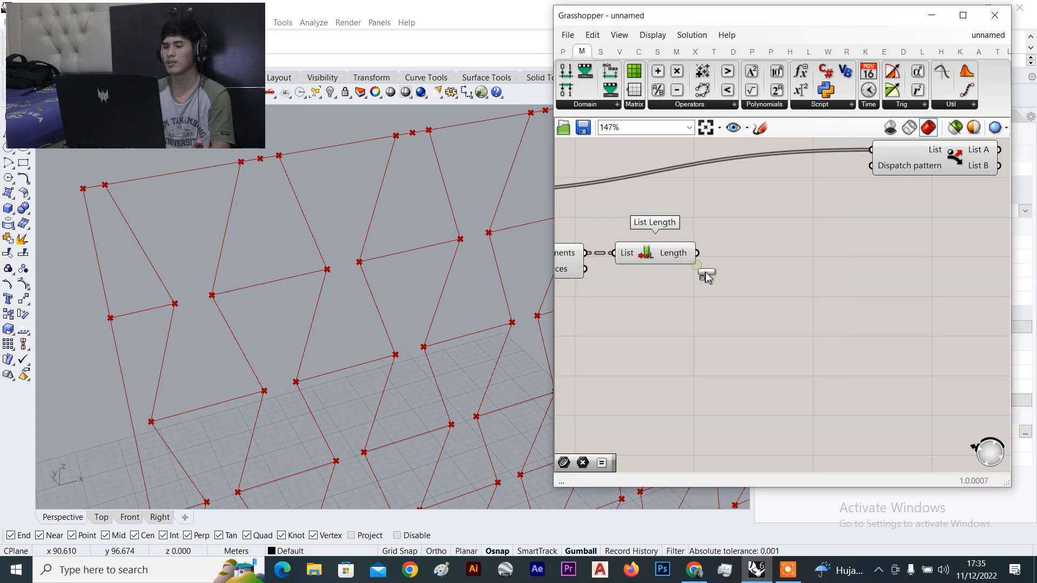
pyautogui.click(790, 320)
pyautogui.scroll(1, 788, 323)
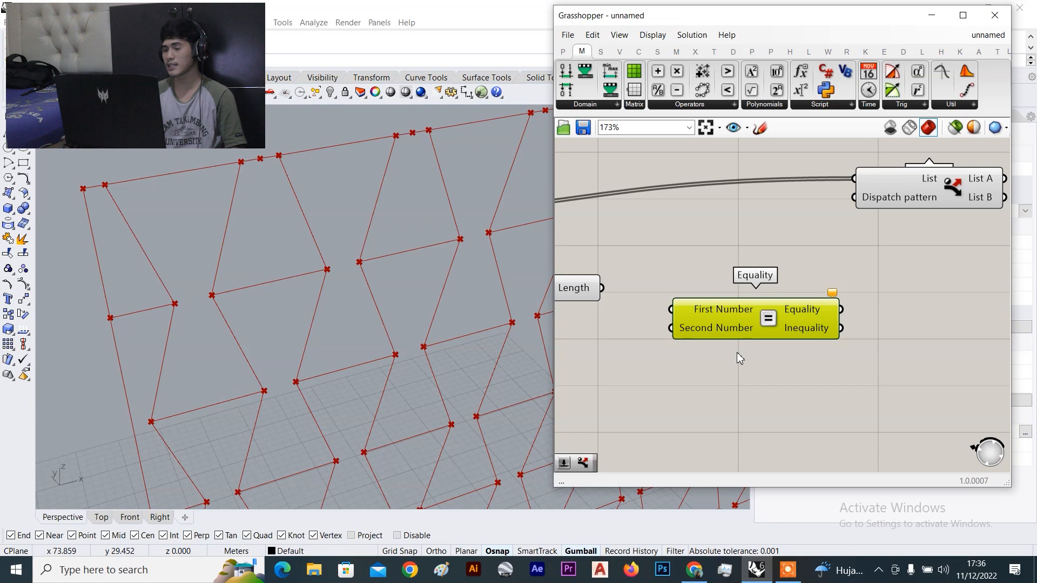
# Connect List Length's Length output to Equality's First Number input
pyautogui.scroll(-4, 801, 328)
pyautogui.scroll(4, 824, 261)
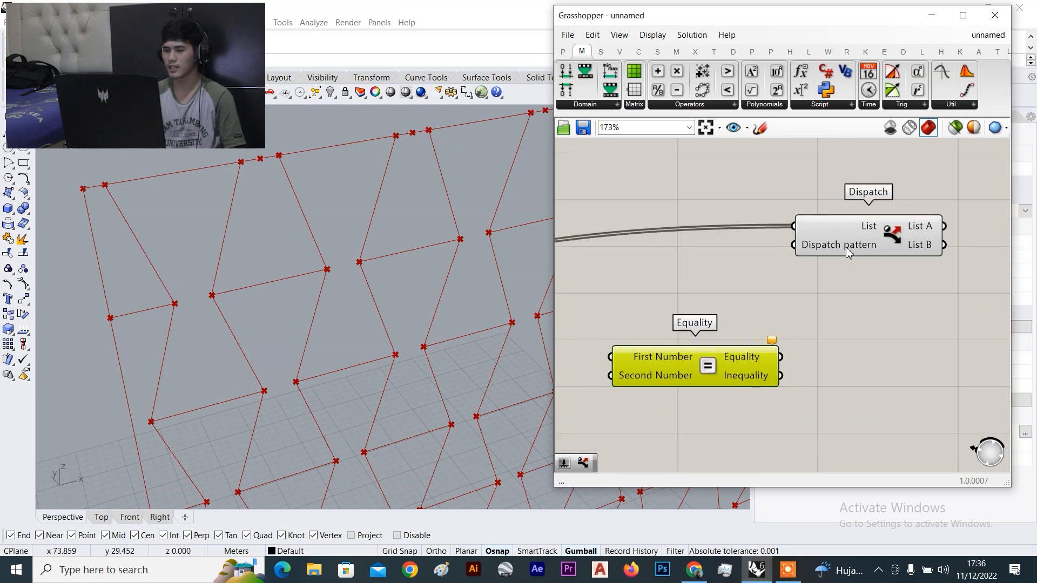
pyautogui.scroll(-2, 814, 291)
pyautogui.moveTo(814, 294); pyautogui.dragTo(850, 291, button='right')
pyautogui.scroll(2, 785, 321)
pyautogui.moveTo(852, 339); pyautogui.dragTo(834, 334, button='right')
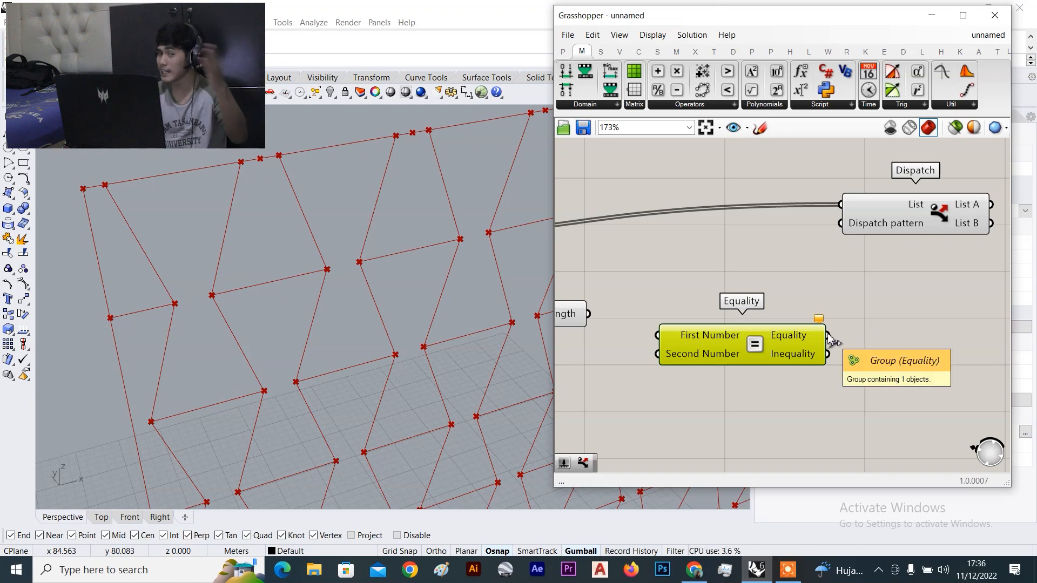
pyautogui.scroll(-5, 664, 342)
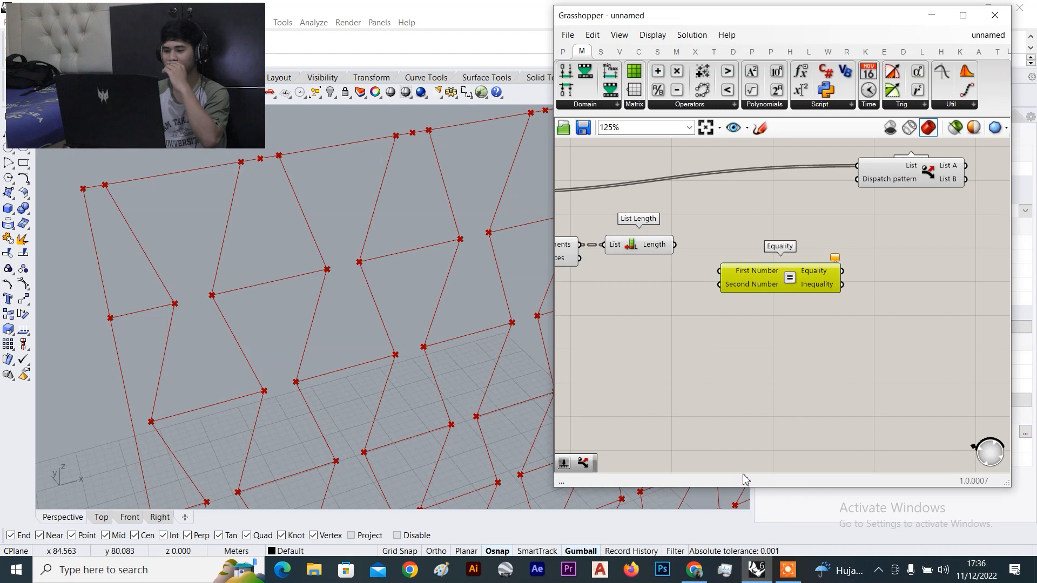
pyautogui.scroll(-7, 782, 263)
pyautogui.scroll(6, 782, 261)
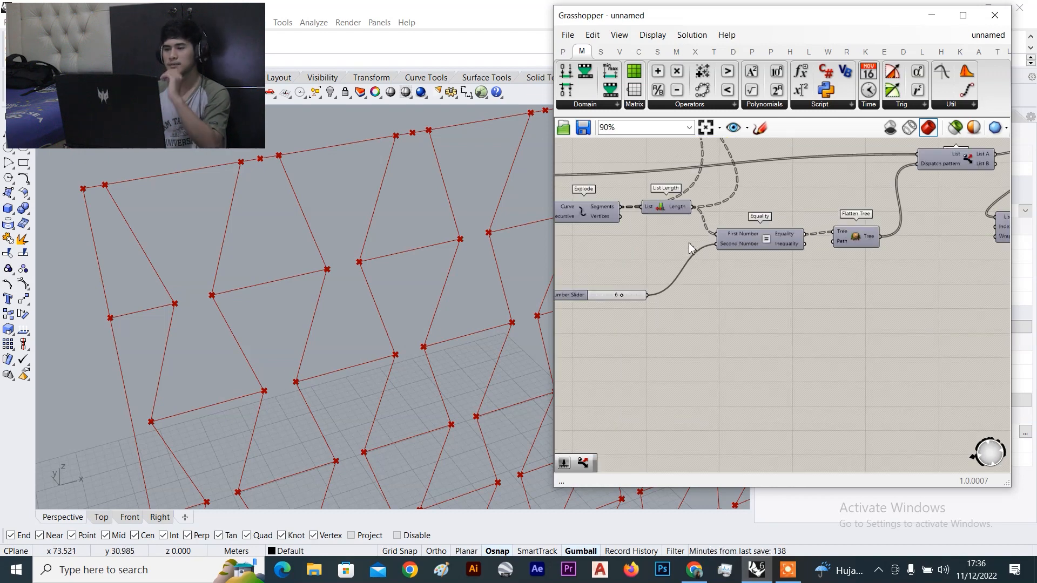
pyautogui.scroll(-4, 678, 325)
pyautogui.scroll(6, 678, 325)
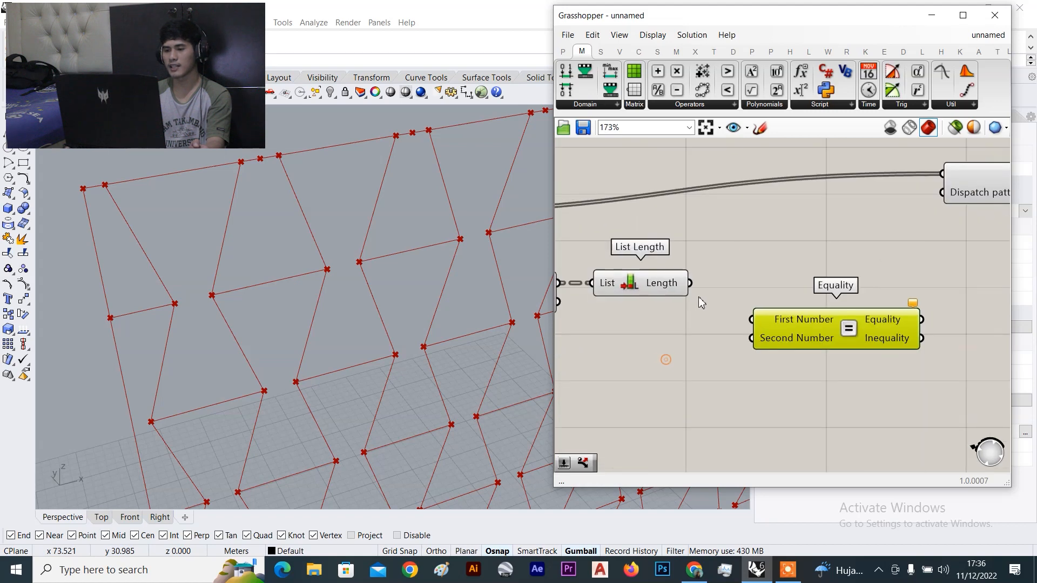
pyautogui.moveTo(690, 283); pyautogui.dragTo(752, 319)
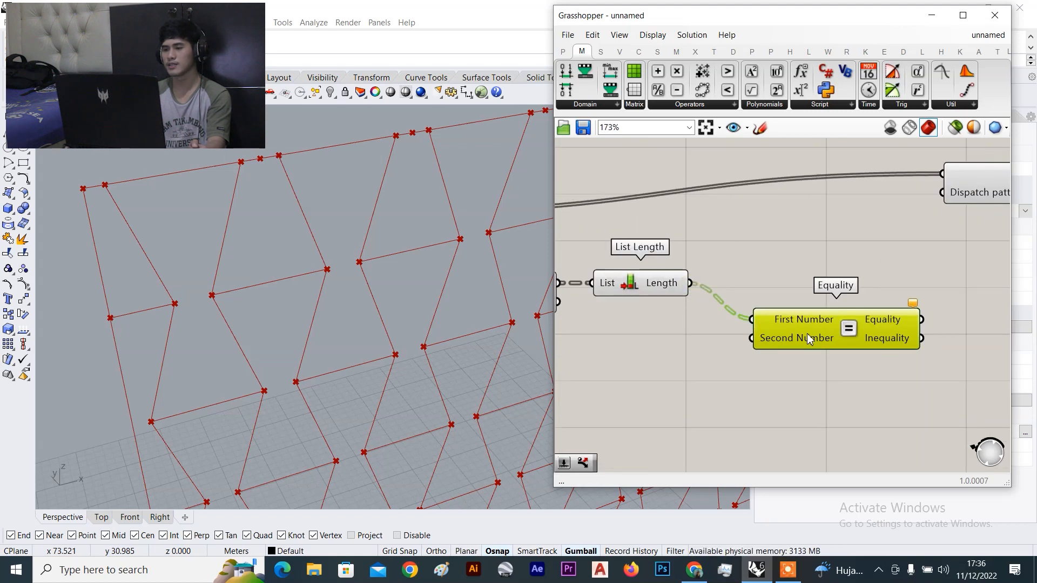
# Add a Number Slider set to 6 below the Equality component
pyautogui.moveTo(735, 366); pyautogui.dragTo(892, 272, button='right')
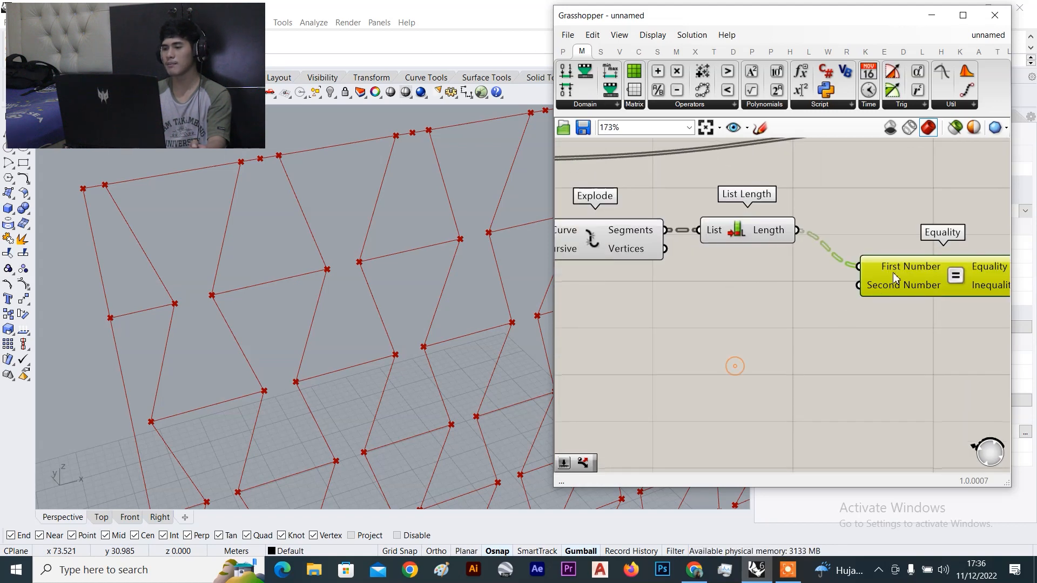
pyautogui.doubleClick(746, 342)
pyautogui.write('6')
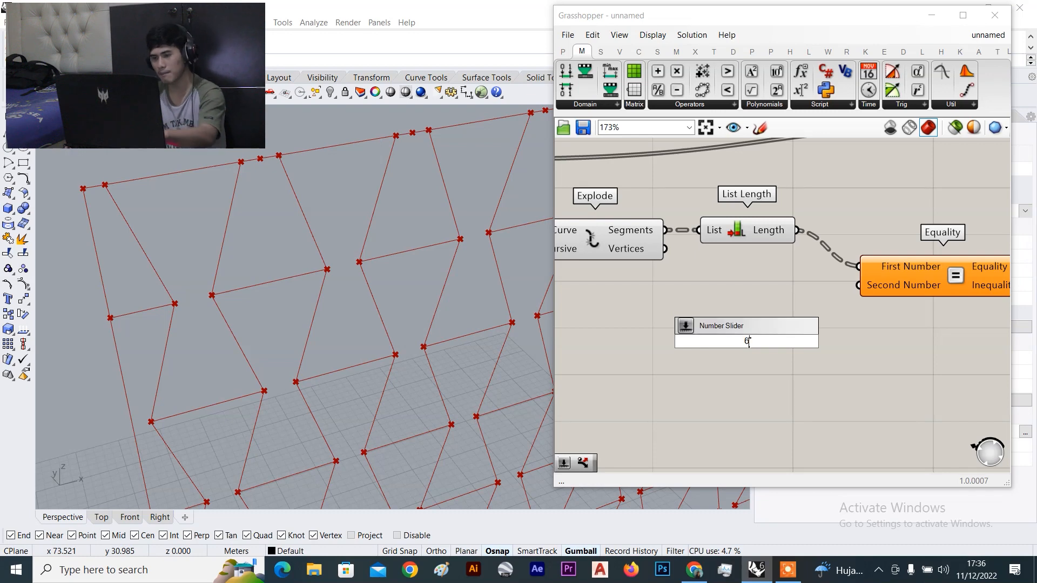
pyautogui.press('Return')
pyautogui.scroll(-5, 763, 307)
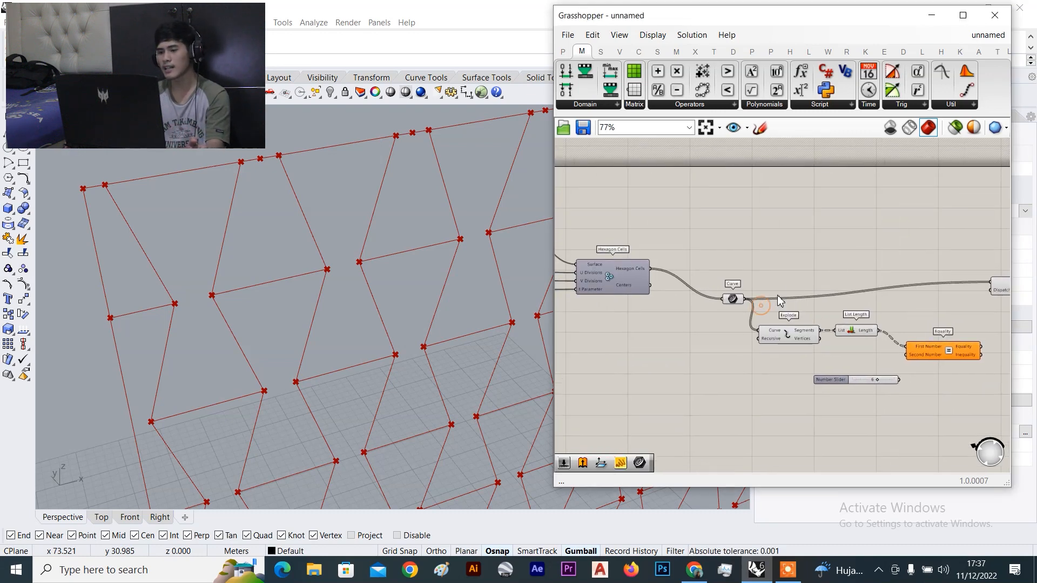
# Place a Param Viewer above List Length and wire the exploded segments into it
pyautogui.click(563, 52)
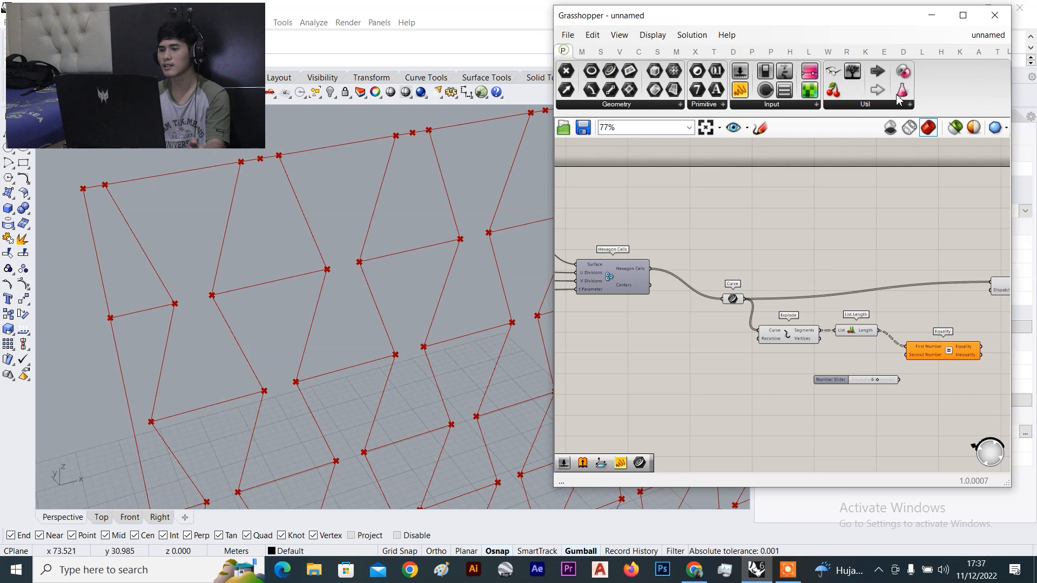
pyautogui.click(851, 72)
pyautogui.click(862, 211)
pyautogui.scroll(3, 859, 212)
pyautogui.moveTo(872, 171); pyautogui.dragTo(864, 240)
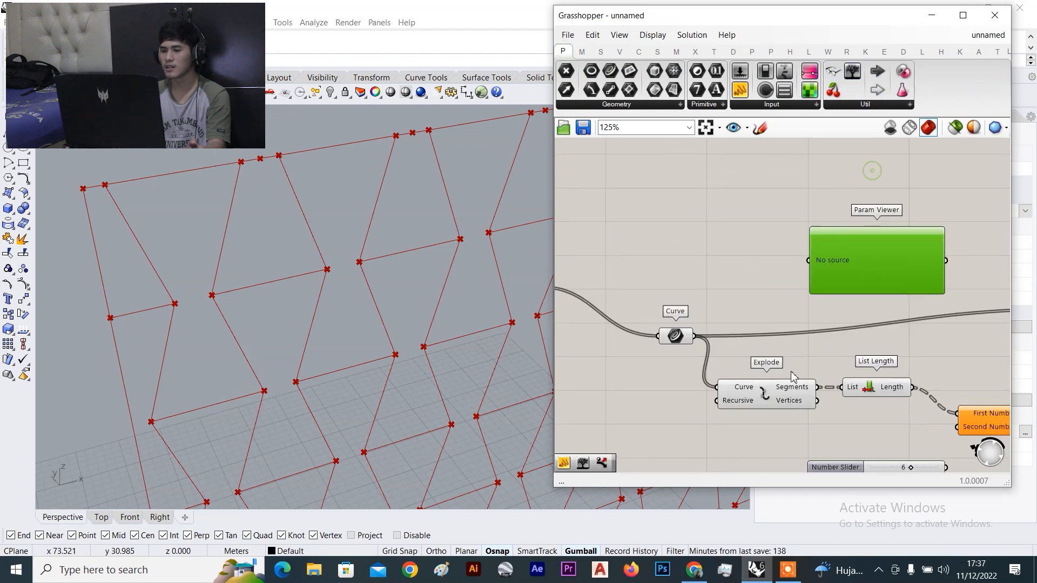
pyautogui.moveTo(819, 387); pyautogui.dragTo(810, 260)
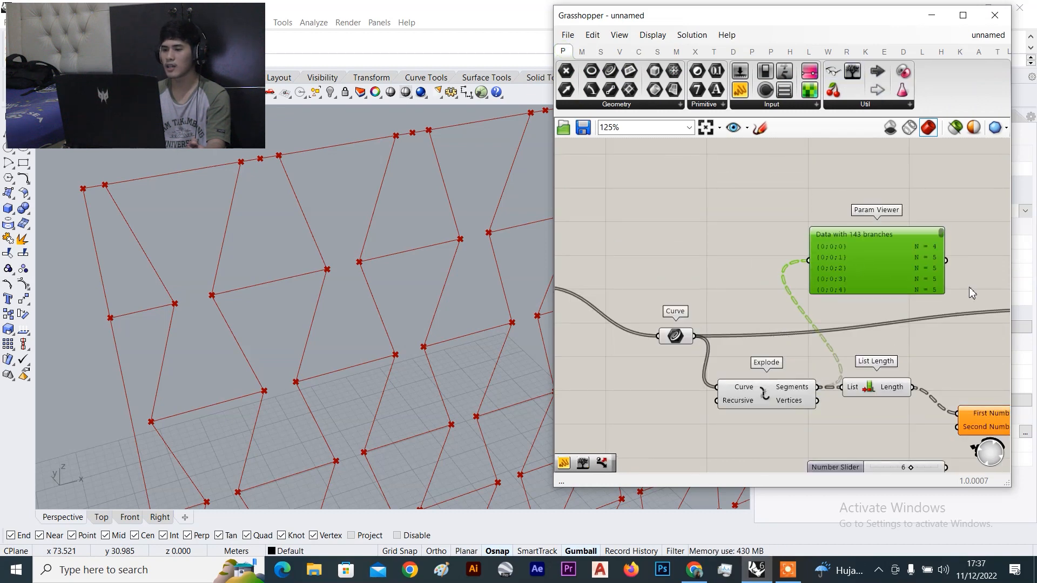
pyautogui.scroll(3, 969, 286)
# Wire the Number Slider's value 6 into Equality's Second Number
pyautogui.moveTo(878, 228); pyautogui.dragTo(847, 245)
pyautogui.scroll(1, 855, 256)
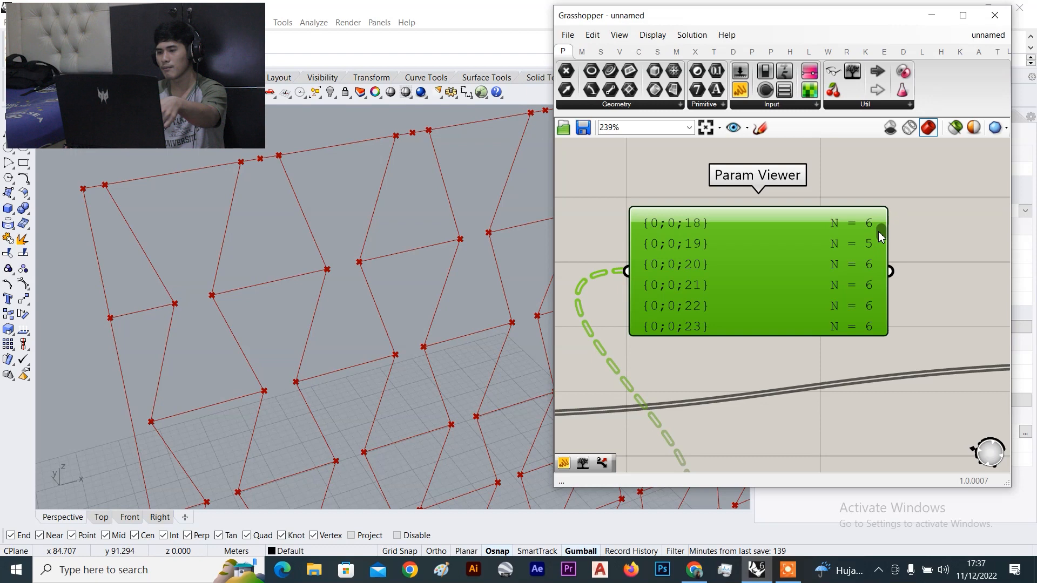
pyautogui.moveTo(878, 236); pyautogui.dragTo(879, 232)
pyautogui.scroll(-8, 881, 297)
pyautogui.moveTo(864, 441); pyautogui.dragTo(831, 348, button='right')
pyautogui.scroll(4, 830, 348)
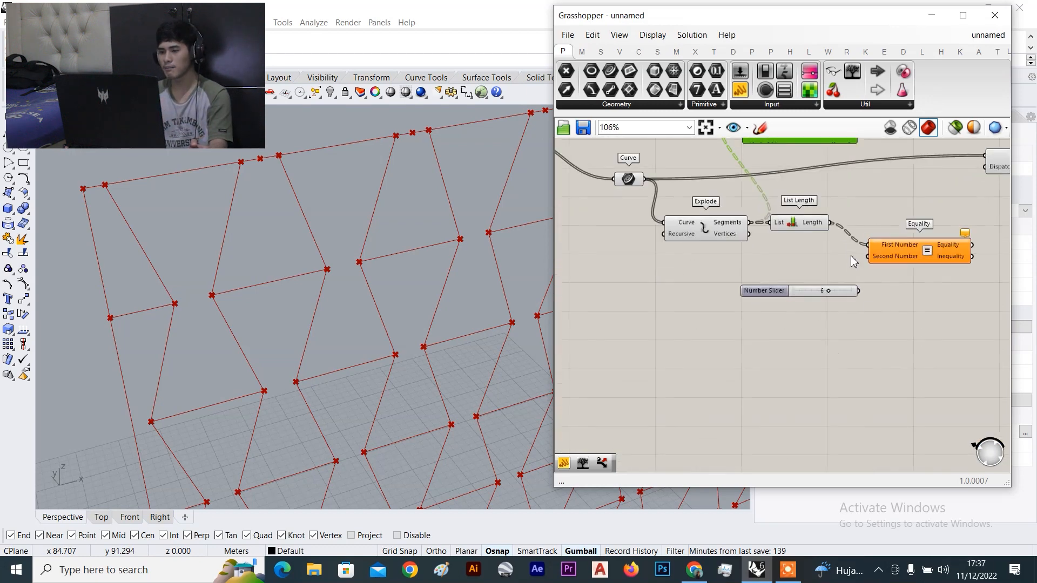
pyautogui.moveTo(851, 261); pyautogui.dragTo(838, 326, button='right')
pyautogui.scroll(3, 832, 346)
pyautogui.scroll(-2, 842, 357)
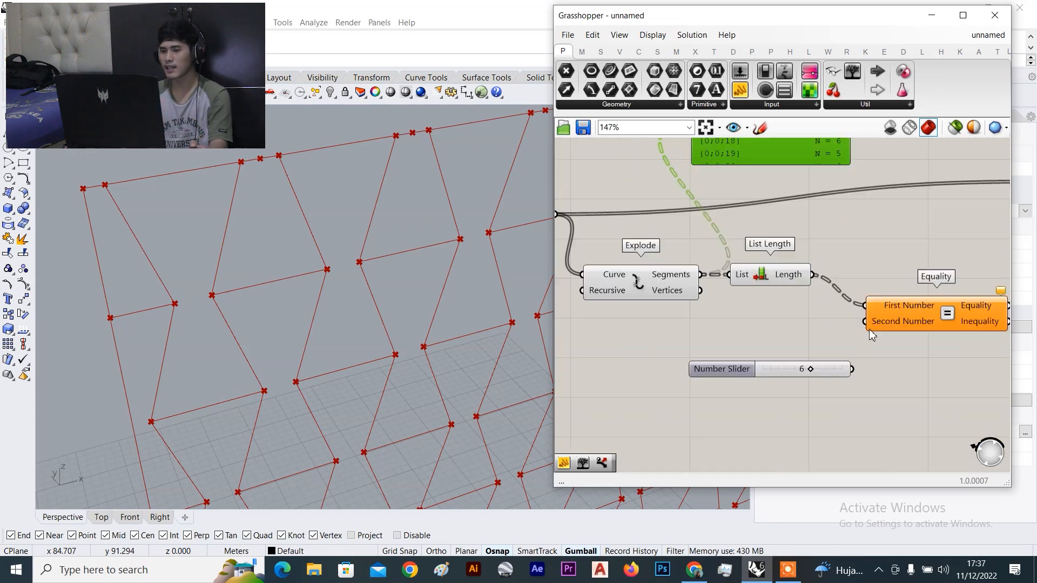
pyautogui.scroll(2, 862, 371)
pyautogui.moveTo(859, 366); pyautogui.dragTo(870, 308)
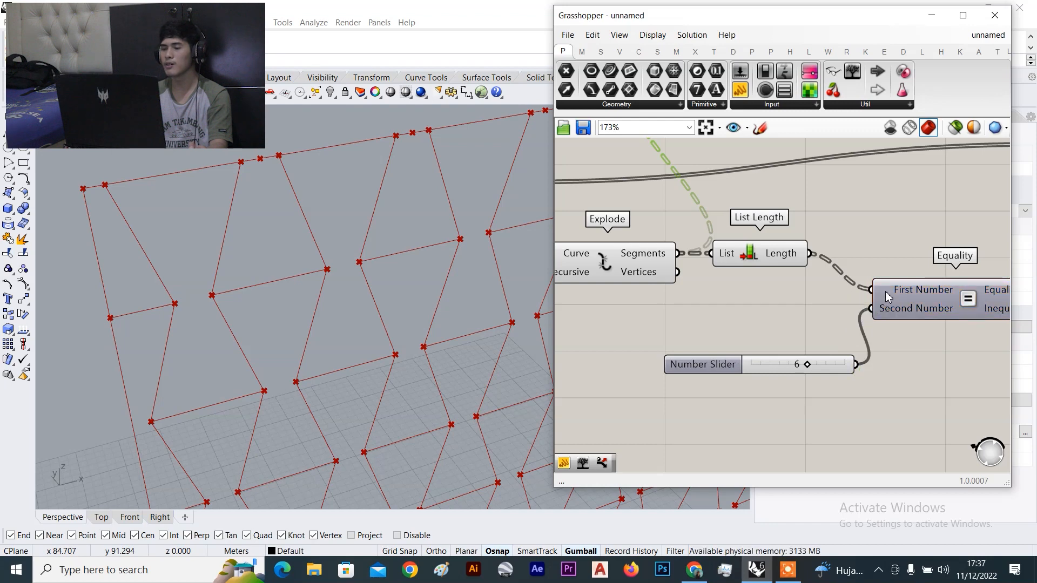
# Shift the Param Viewer slightly right and frame it to read its 143 branches
pyautogui.scroll(-3, 837, 349)
pyautogui.moveTo(859, 308); pyautogui.dragTo(758, 289, button='right')
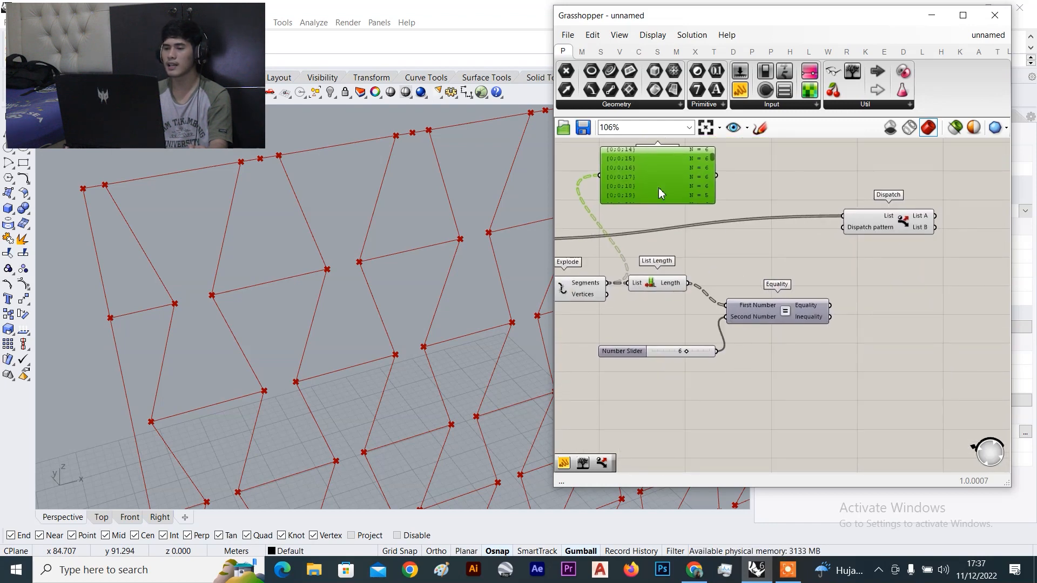
pyautogui.moveTo(659, 192); pyautogui.dragTo(704, 190)
pyautogui.scroll(5, 727, 169)
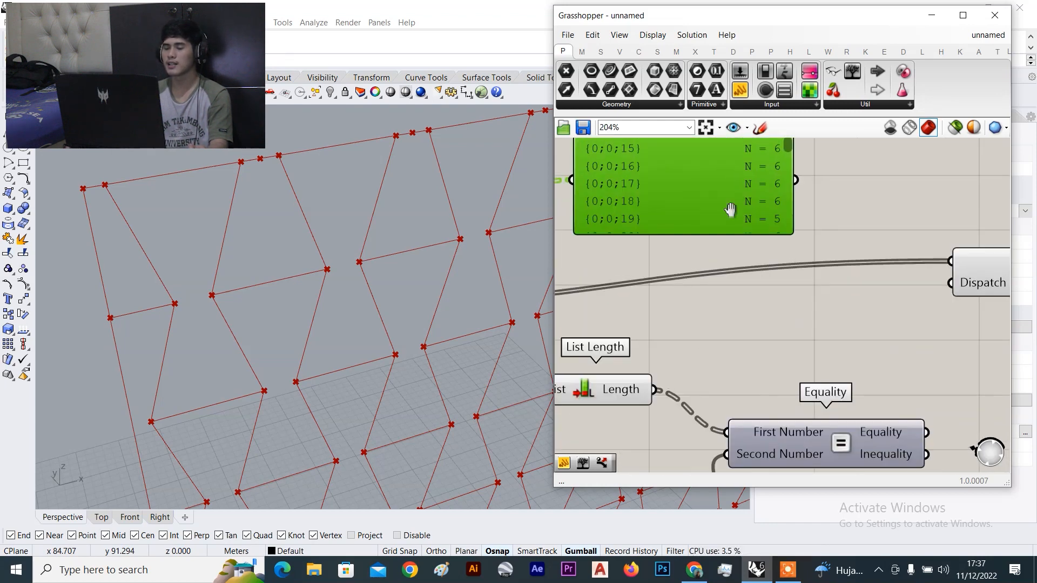
pyautogui.moveTo(727, 169); pyautogui.dragTo(715, 261, button='right')
pyautogui.scroll(1, 781, 232)
pyautogui.scroll(-4, 783, 273)
pyautogui.moveTo(790, 340); pyautogui.dragTo(776, 277, button='right')
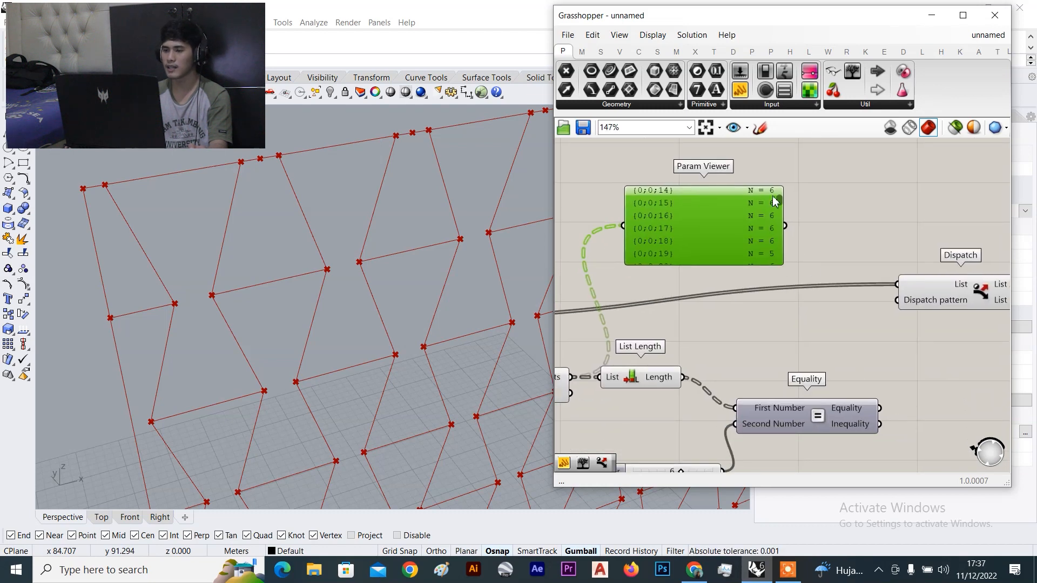
pyautogui.scroll(2, 772, 192)
pyautogui.moveTo(781, 198); pyautogui.dragTo(781, 190)
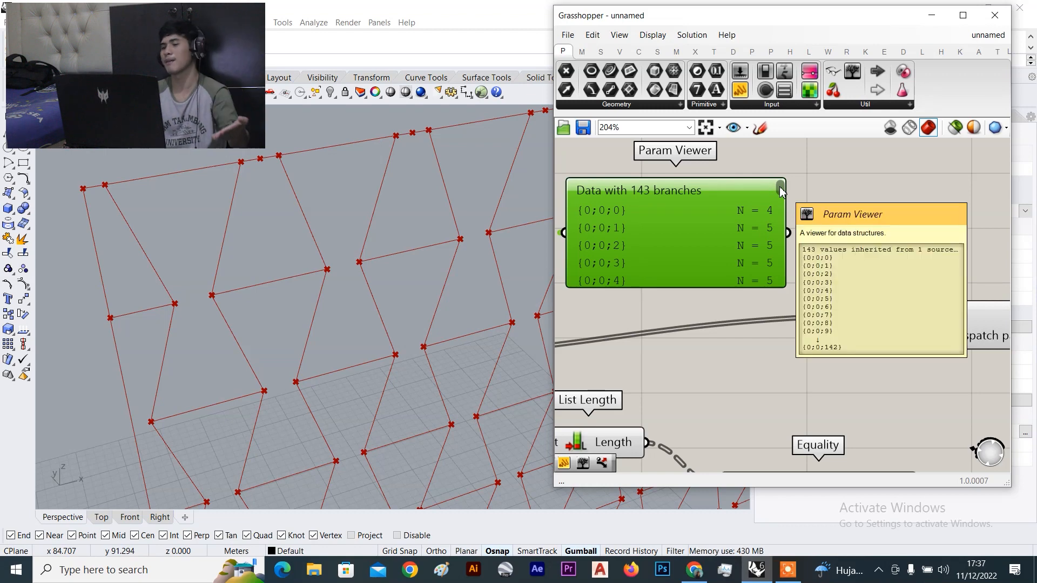
pyautogui.scroll(-4, 805, 242)
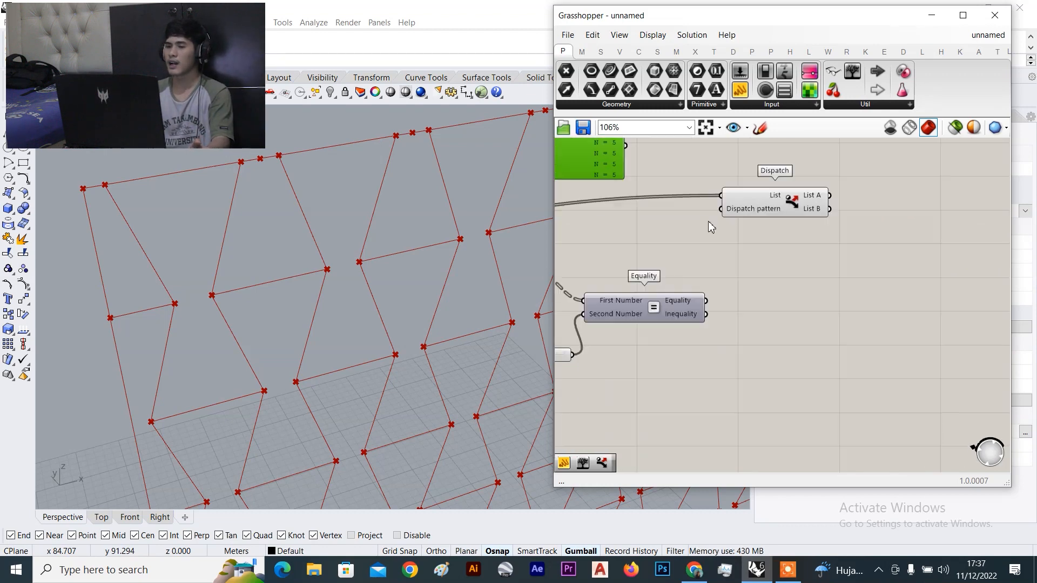
# Add a Panel and connect Equality's result to it
pyautogui.moveTo(740, 92); pyautogui.dragTo(777, 394)
pyautogui.scroll(2, 734, 329)
pyautogui.moveTo(713, 349); pyautogui.dragTo(706, 277, button='right')
pyautogui.moveTo(790, 328); pyautogui.dragTo(824, 283)
pyautogui.scroll(2, 710, 235)
pyautogui.moveTo(677, 190); pyautogui.dragTo(771, 324)
pyautogui.moveTo(883, 374); pyautogui.dragTo(858, 324, button='right')
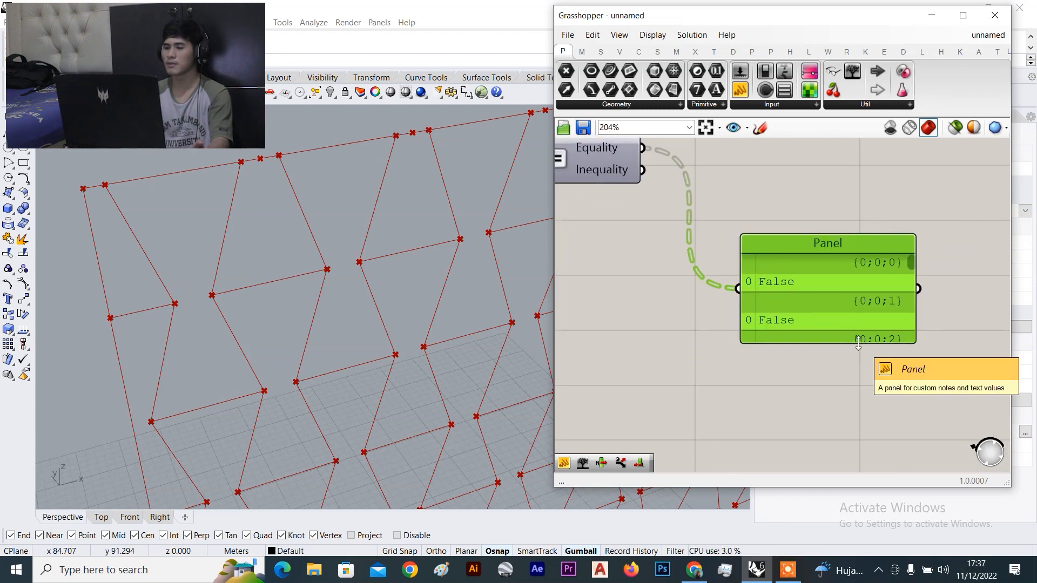
# Enlarge the Panel and move it beside Equality to show more True/False rows
pyautogui.moveTo(858, 344); pyautogui.dragTo(858, 453)
pyautogui.scroll(-4, 847, 351)
pyautogui.moveTo(838, 379); pyautogui.dragTo(817, 311, button='right')
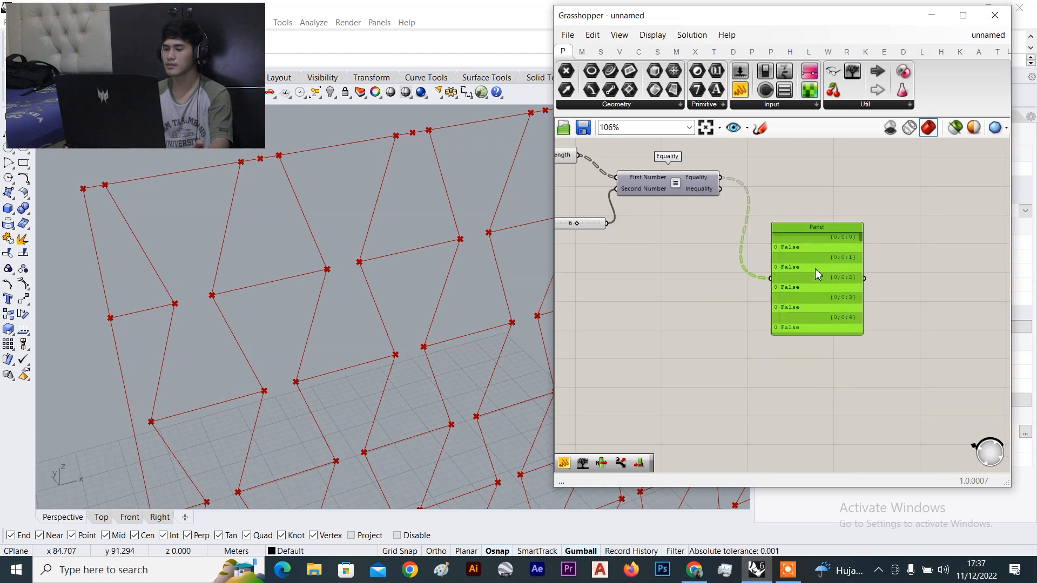
pyautogui.moveTo(817, 274); pyautogui.dragTo(834, 232)
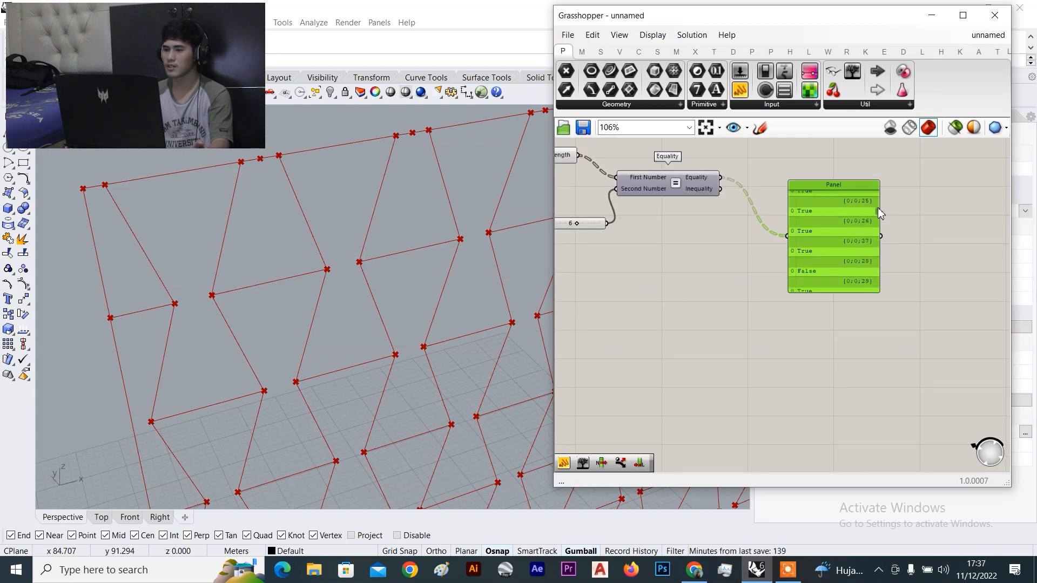
pyautogui.scroll(4, 881, 202)
pyautogui.moveTo(906, 196); pyautogui.dragTo(909, 250)
pyautogui.scroll(-4, 825, 257)
pyautogui.scroll(-2, 825, 257)
pyautogui.scroll(6, 839, 258)
pyautogui.scroll(1, 919, 258)
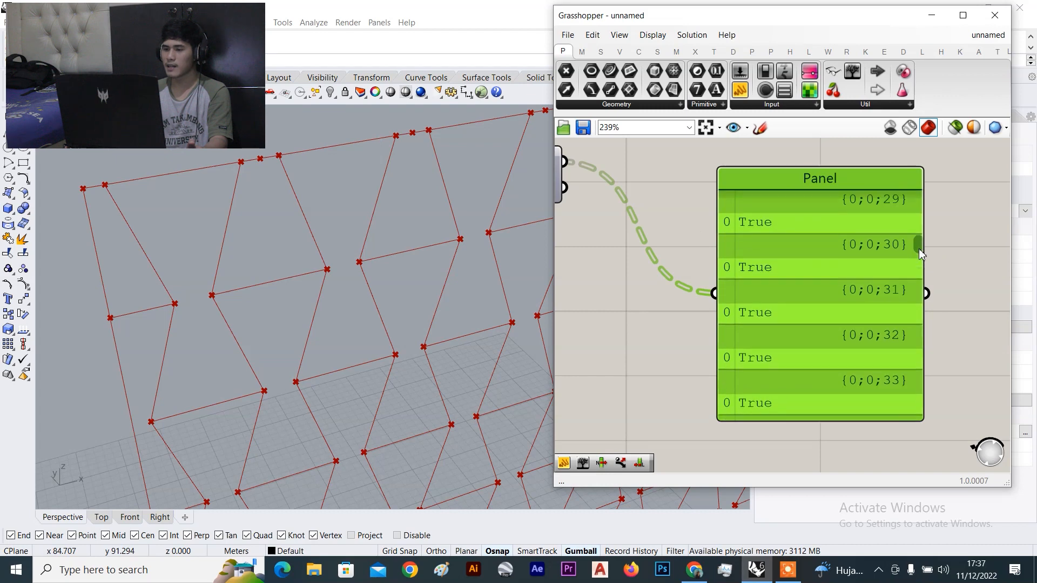
pyautogui.moveTo(918, 256); pyautogui.dragTo(917, 270)
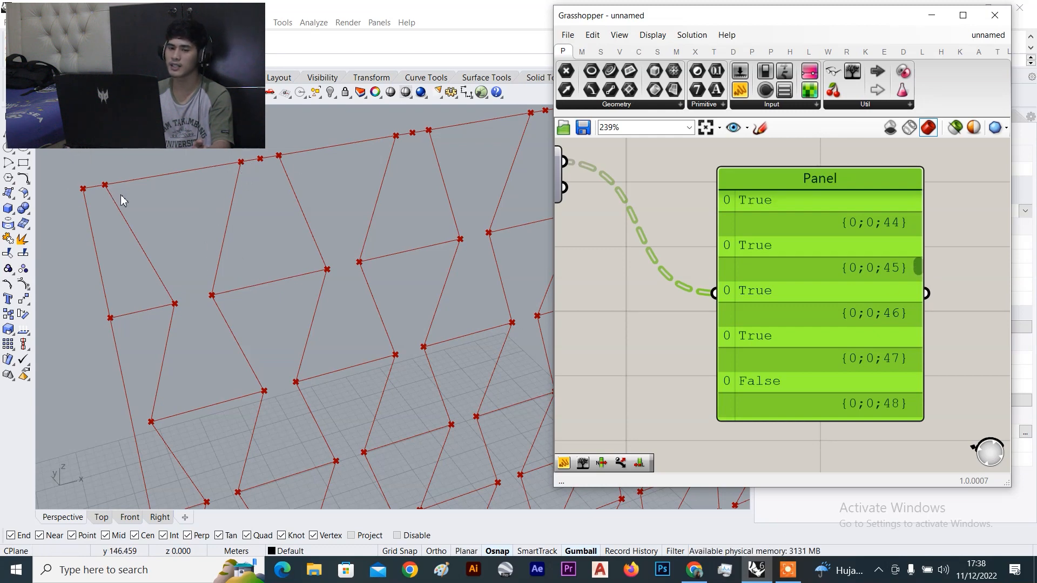
# Reposition the Panel and wire Equality's result into Dispatch's pattern input
pyautogui.scroll(-6, 831, 341)
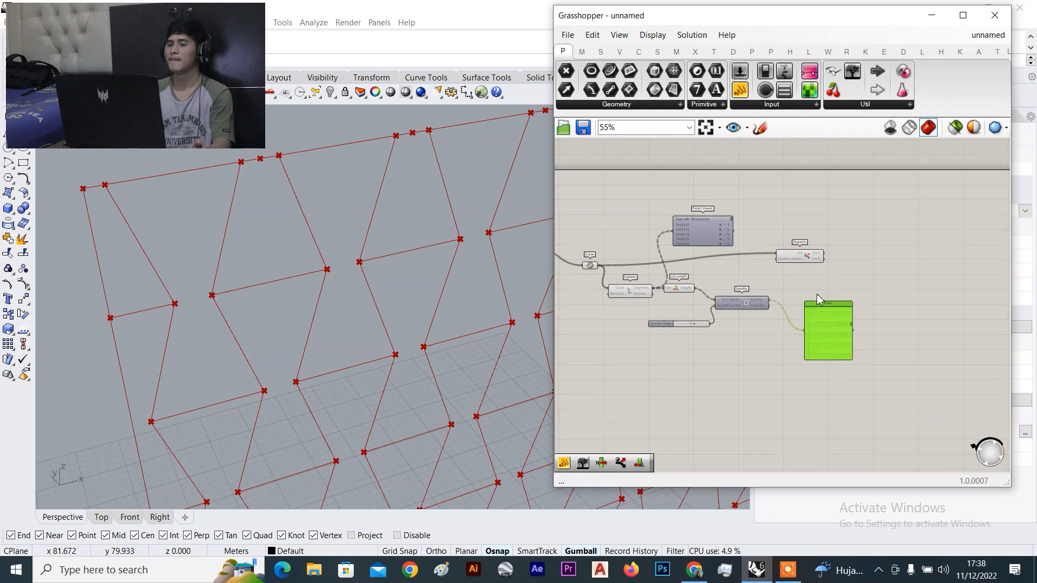
pyautogui.scroll(2, 814, 309)
pyautogui.moveTo(829, 323); pyautogui.dragTo(768, 362)
pyautogui.scroll(3, 763, 309)
pyautogui.moveTo(735, 286); pyautogui.dragTo(752, 178)
# Add a Curve parameter found by searching 'curve' and feed Dispatch's List A into it
pyautogui.click(787, 177)
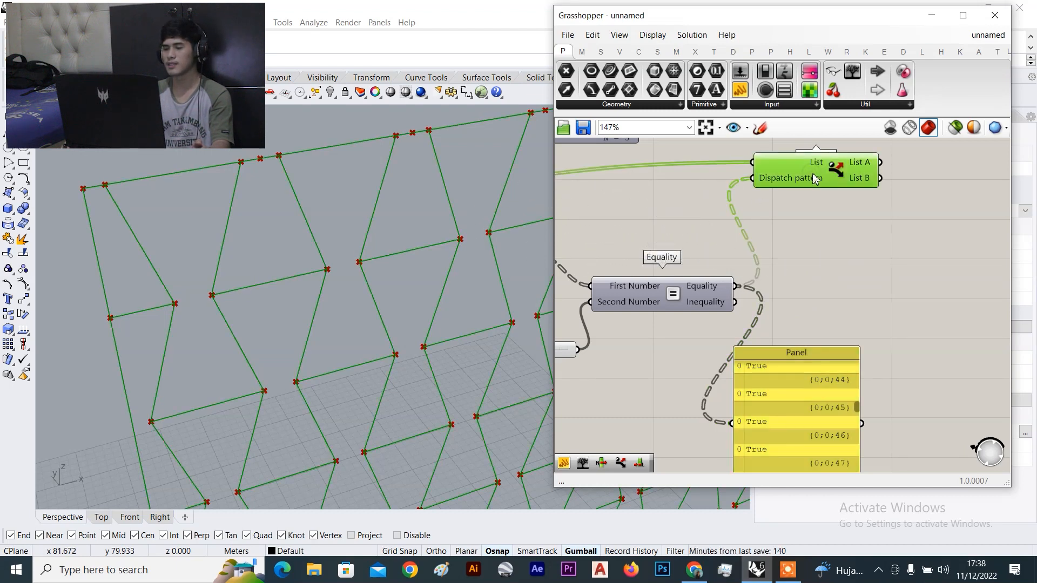
pyautogui.scroll(-3, 824, 218)
pyautogui.scroll(5, 795, 251)
pyautogui.click(801, 263)
pyautogui.doubleClick(801, 263)
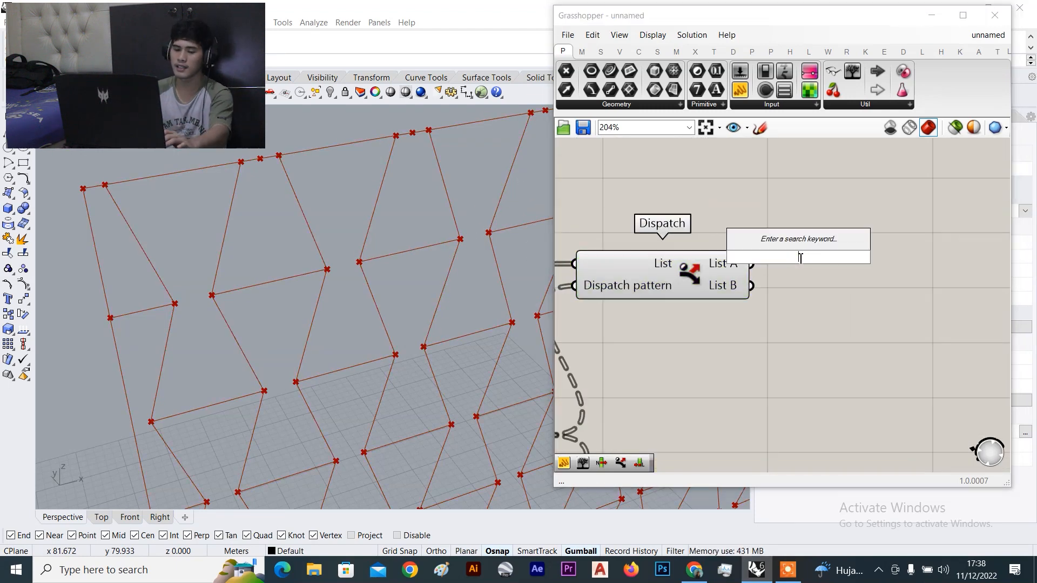
pyautogui.click(807, 293)
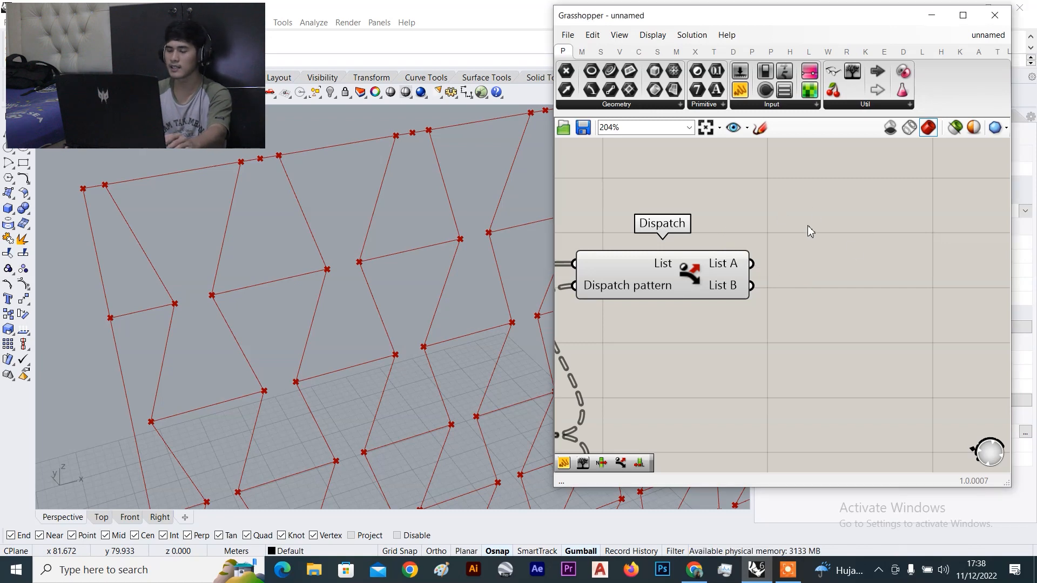
pyautogui.doubleClick(852, 243)
pyautogui.write('c')
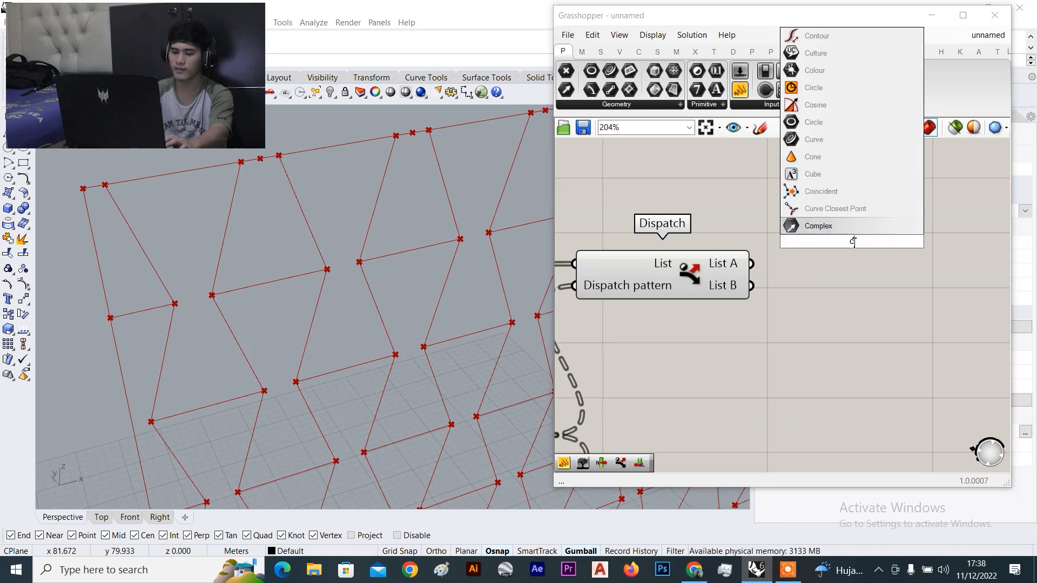
pyautogui.write('urve')
pyautogui.press('Return')
pyautogui.scroll(2, 781, 270)
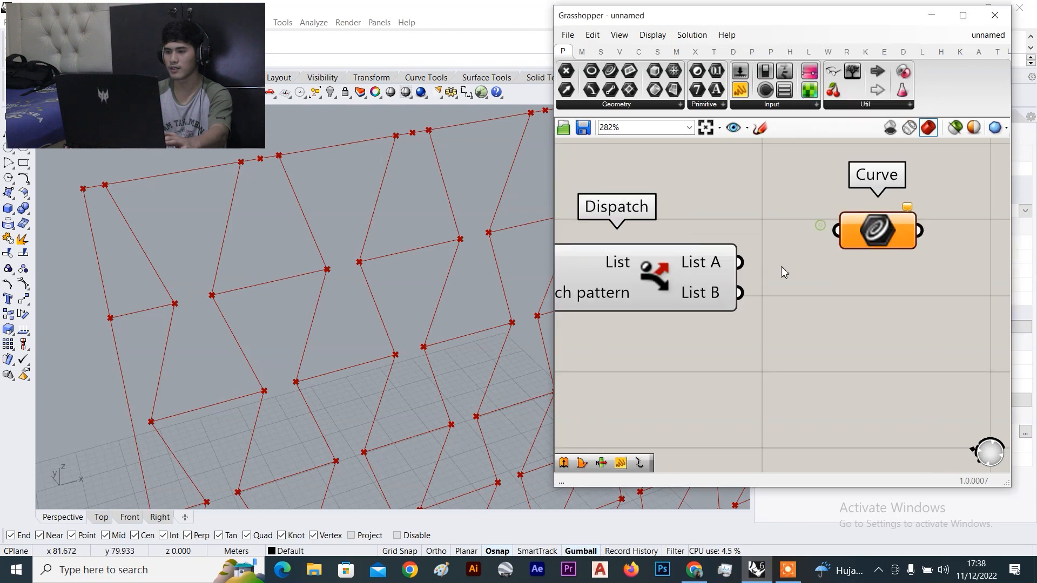
pyautogui.moveTo(732, 262); pyautogui.dragTo(890, 232)
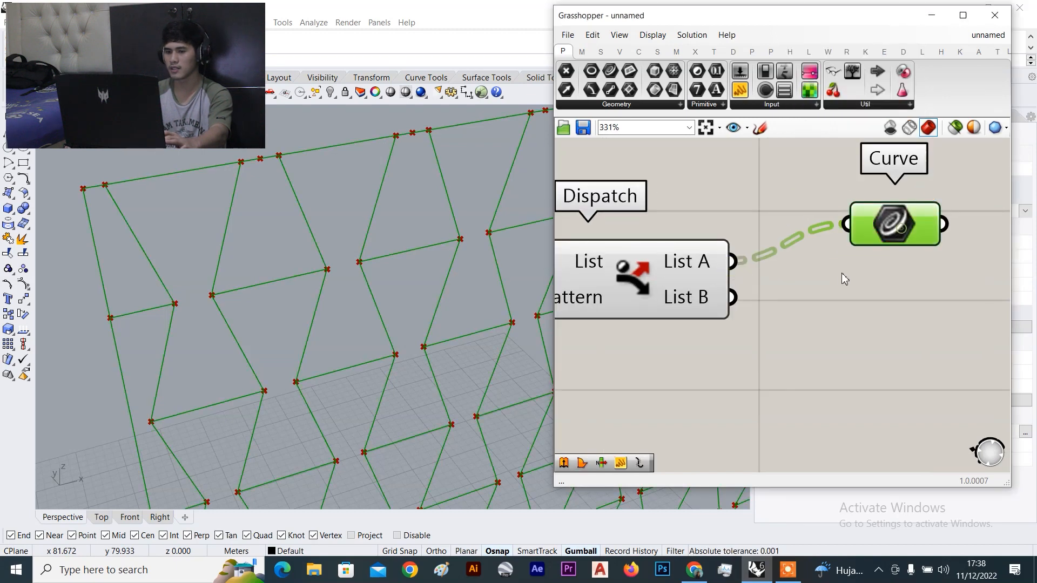
# Select all the definition's components and turn their preview off
pyautogui.scroll(-5, 838, 274)
pyautogui.scroll(-2, 838, 274)
pyautogui.moveTo(824, 182); pyautogui.dragTo(655, 366)
pyautogui.scroll(1, 771, 229)
pyautogui.rightClick(821, 199)
pyautogui.click(854, 220)
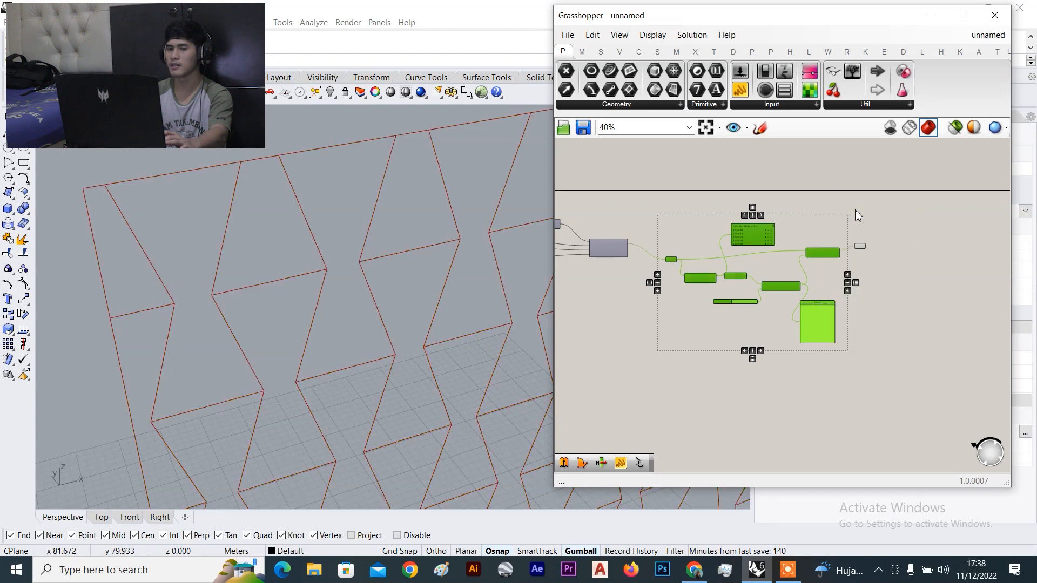
pyautogui.click(860, 242)
# Rearrange the canvas, moving Dispatch and the Curve parameter further right
pyautogui.scroll(4, 855, 248)
pyautogui.moveTo(856, 248)
pyautogui.scroll(3, 838, 269)
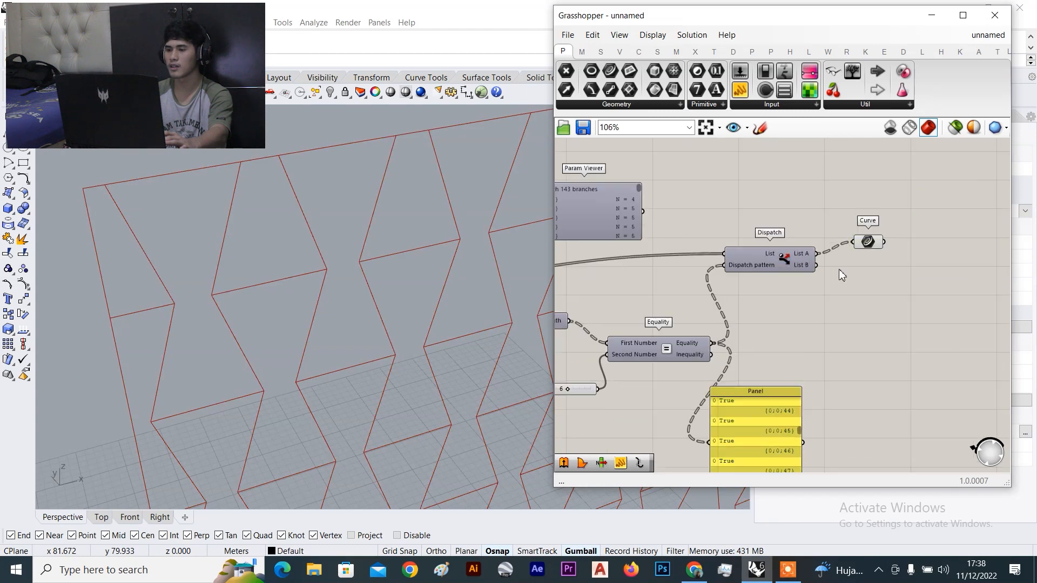
pyautogui.moveTo(806, 263); pyautogui.dragTo(837, 287)
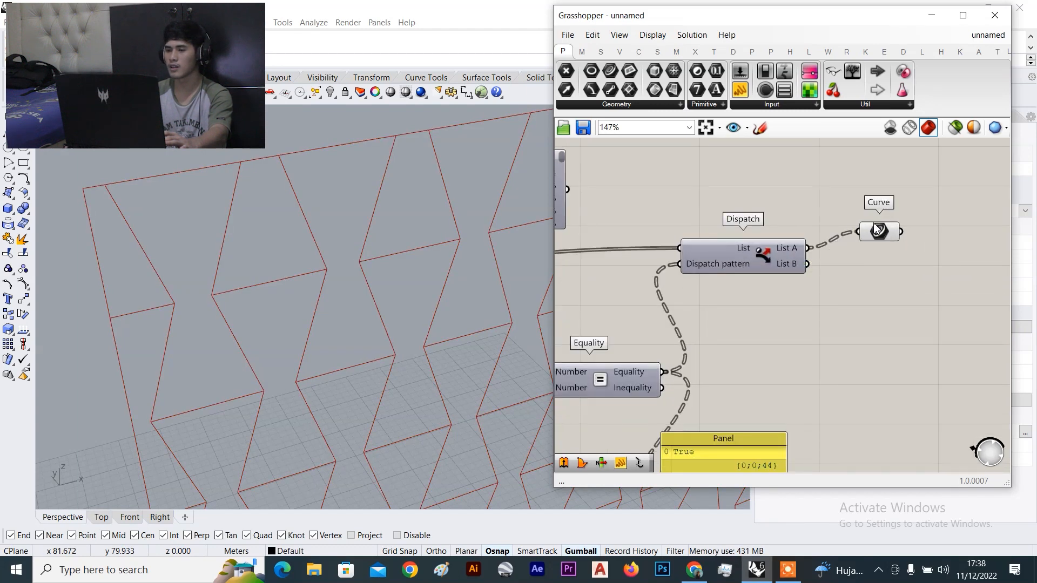
pyautogui.moveTo(878, 231); pyautogui.dragTo(878, 236)
pyautogui.moveTo(731, 258); pyautogui.dragTo(749, 260)
pyautogui.moveTo(870, 237); pyautogui.dragTo(926, 236)
pyautogui.moveTo(736, 262); pyautogui.dragTo(792, 262)
# Delete the Curve parameter and the old Curve component
pyautogui.scroll(-3, 783, 260)
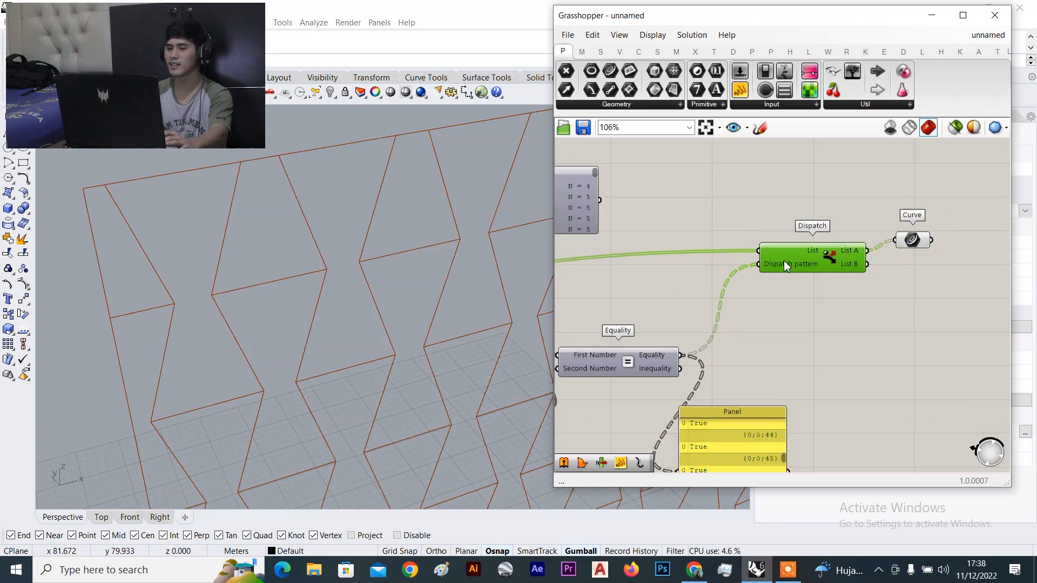
pyautogui.scroll(3, 875, 243)
pyautogui.click(873, 253)
pyautogui.press('Delete')
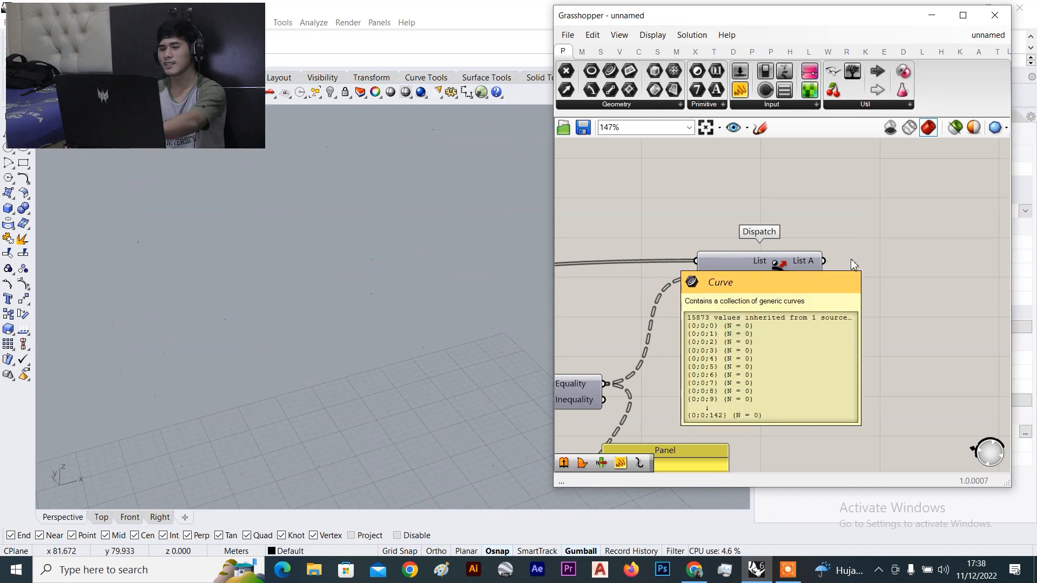
pyautogui.click(754, 273)
# Turn Dispatch's preview on and center the canvas on Dispatch
pyautogui.rightClick(737, 199)
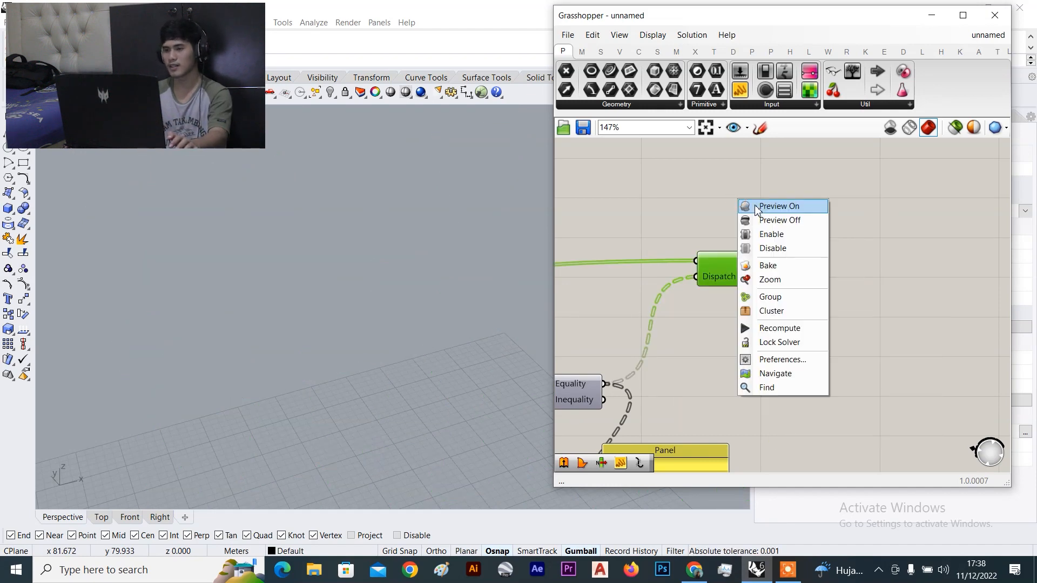
pyautogui.click(761, 205)
pyautogui.click(724, 307)
pyautogui.moveTo(724, 306); pyautogui.dragTo(789, 248, button='right')
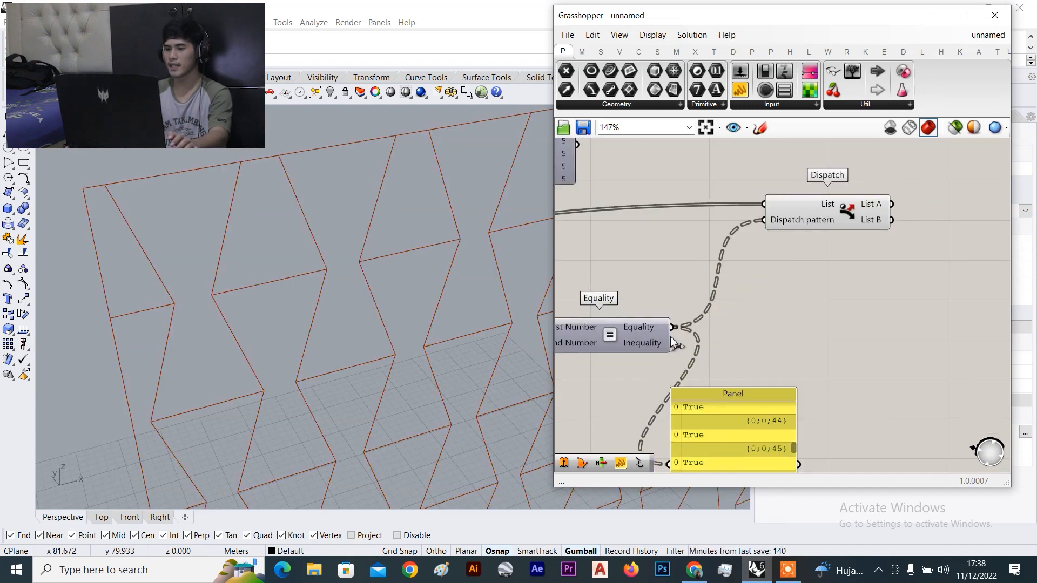
pyautogui.scroll(-4, 675, 335)
pyautogui.moveTo(746, 301); pyautogui.dragTo(796, 273, button='right')
pyautogui.scroll(6, 777, 278)
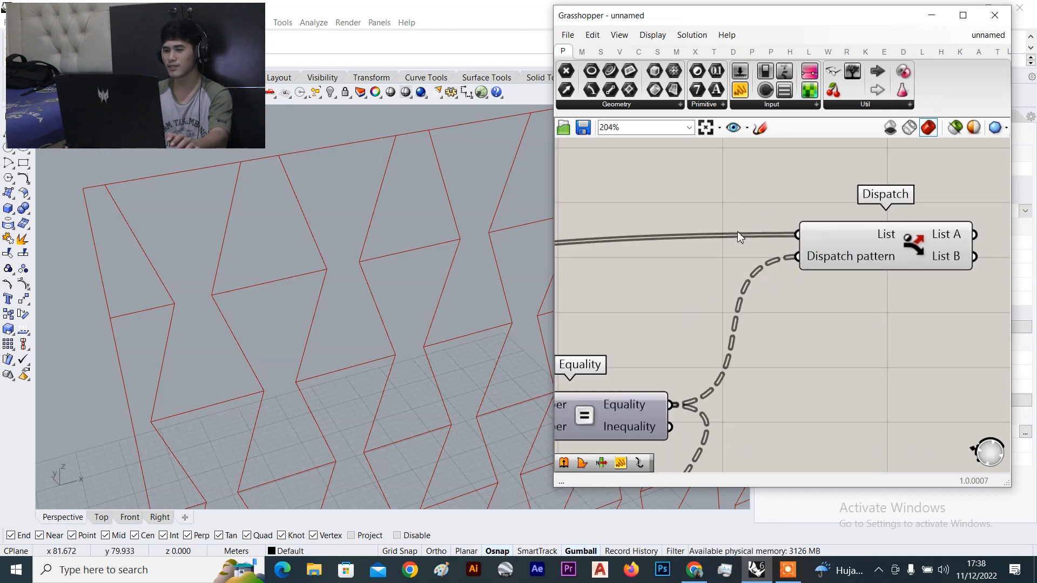
# Shift Dispatch slightly right and bring the Equality component and True panel into view
pyautogui.moveTo(872, 263); pyautogui.dragTo(919, 269)
pyautogui.click(626, 412)
pyautogui.moveTo(770, 414); pyautogui.dragTo(746, 343, button='right')
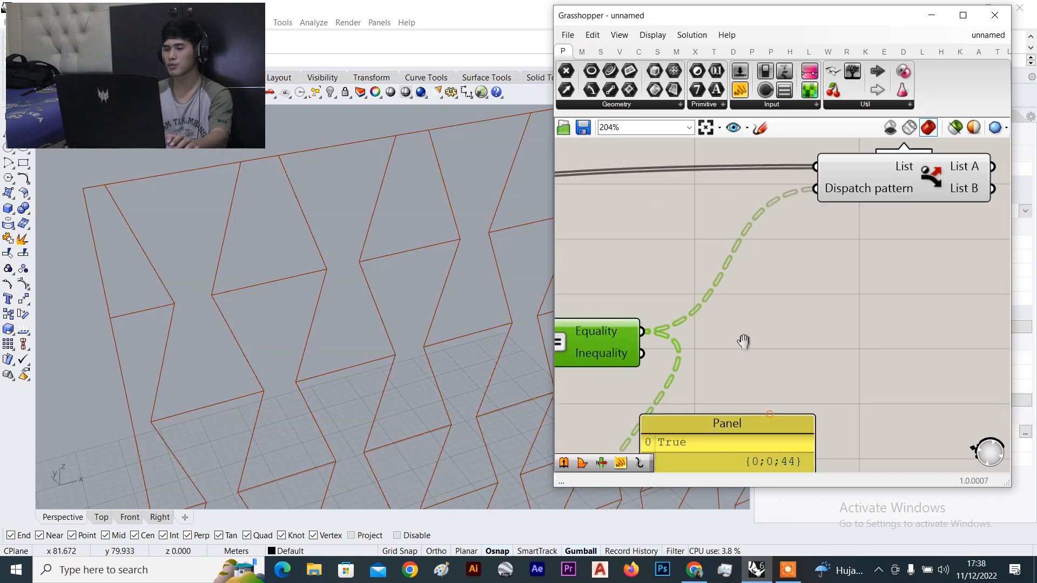
pyautogui.click(764, 281)
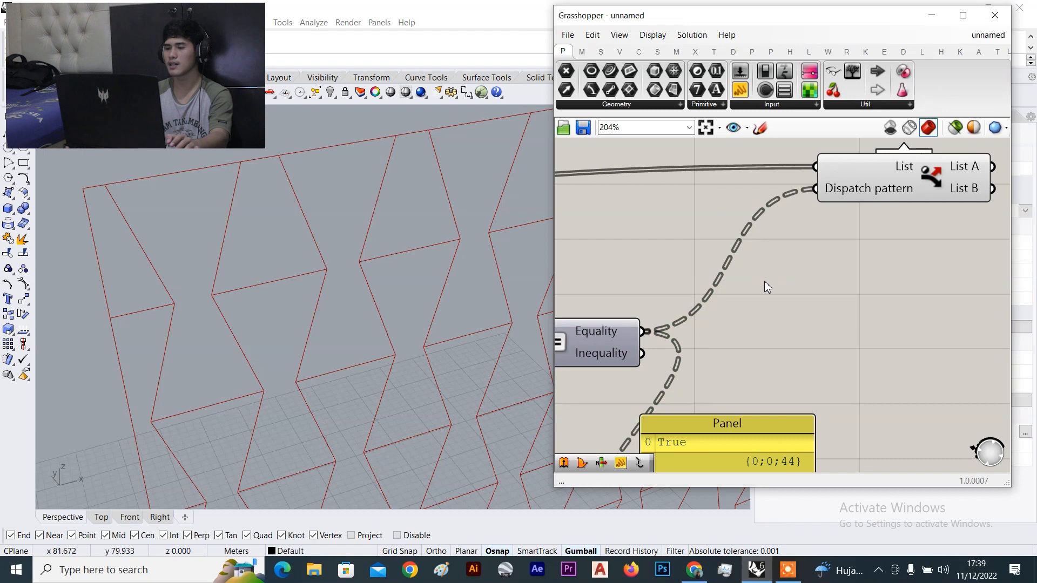
pyautogui.moveTo(763, 280); pyautogui.dragTo(747, 309, button='right')
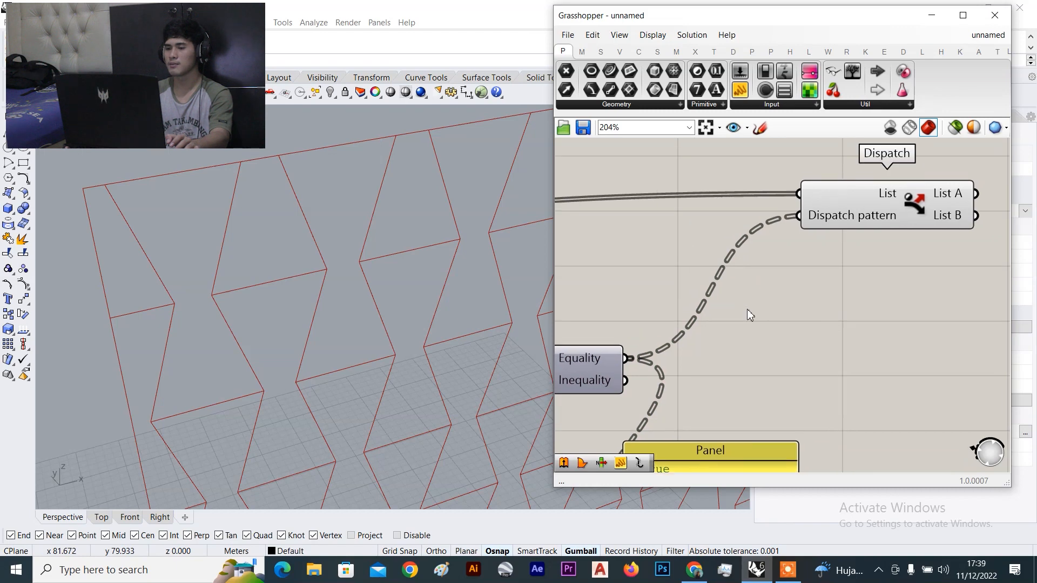
# Add a Flatten Tree component, found by searching 'fla', between Equality and Dispatch
pyautogui.doubleClick(727, 338)
pyautogui.write('f')
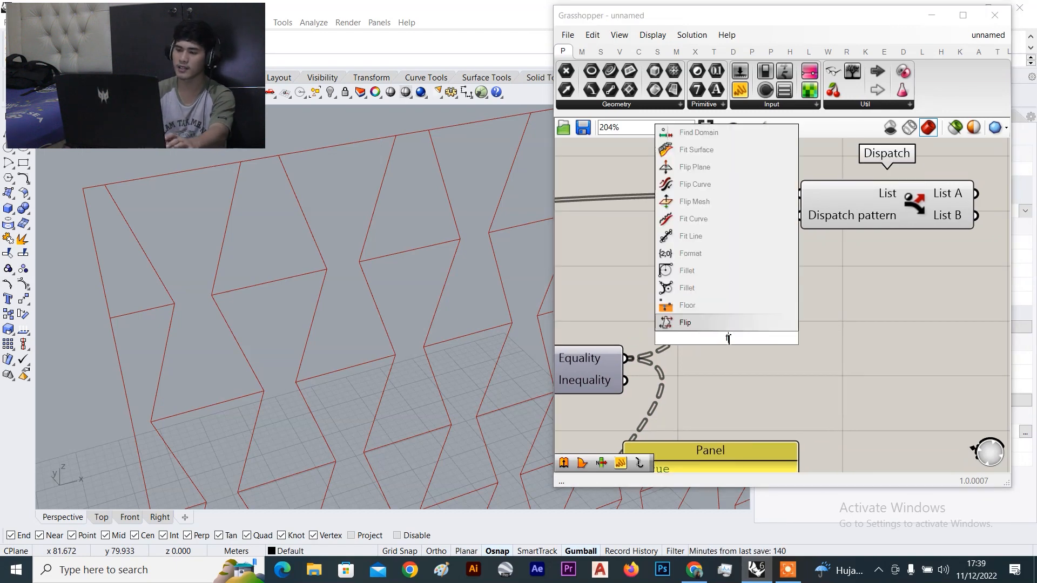
pyautogui.click(748, 319)
pyautogui.doubleClick(748, 319)
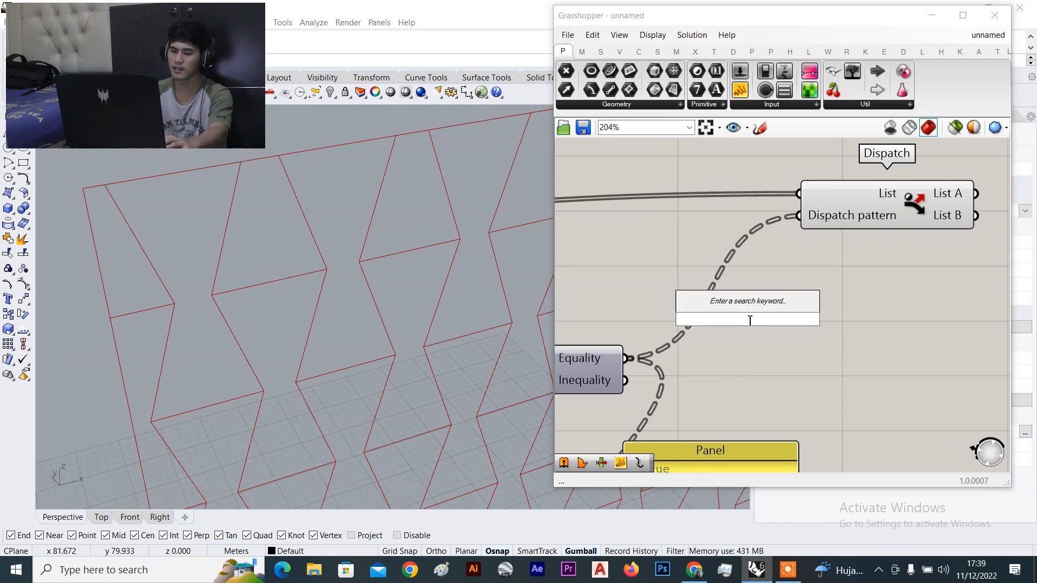
pyautogui.write('fla')
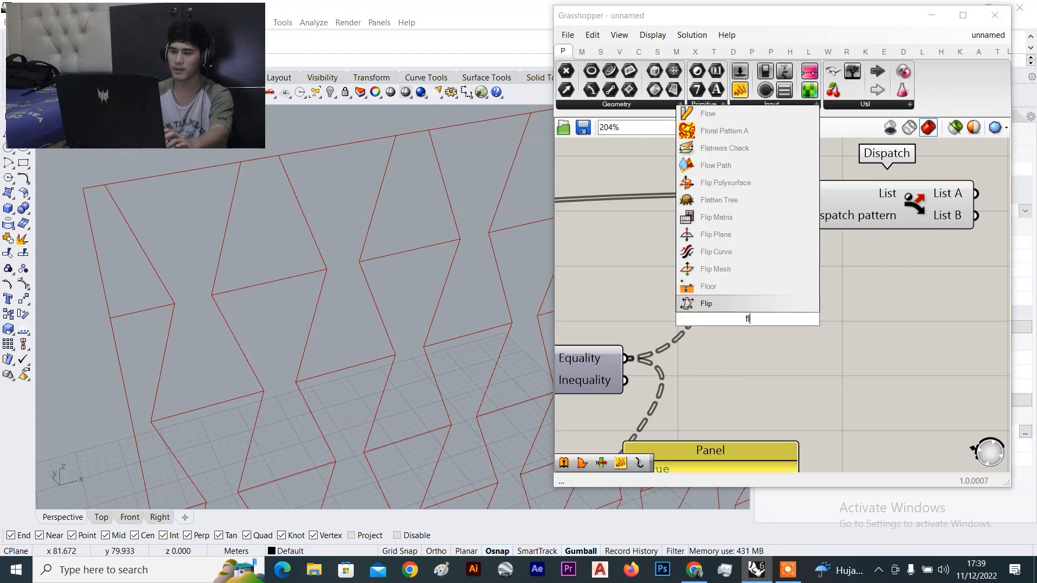
pyautogui.click(735, 303)
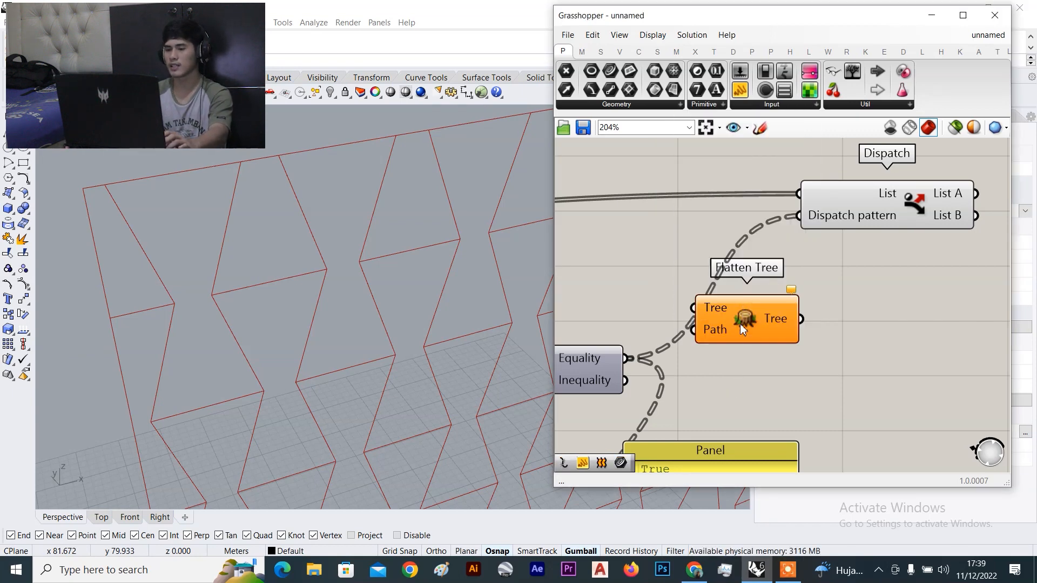
pyautogui.moveTo(740, 323); pyautogui.dragTo(776, 345)
# Wire Equality into Flatten Tree and Flatten Tree's output into Dispatch's pattern input
pyautogui.scroll(1, 786, 332)
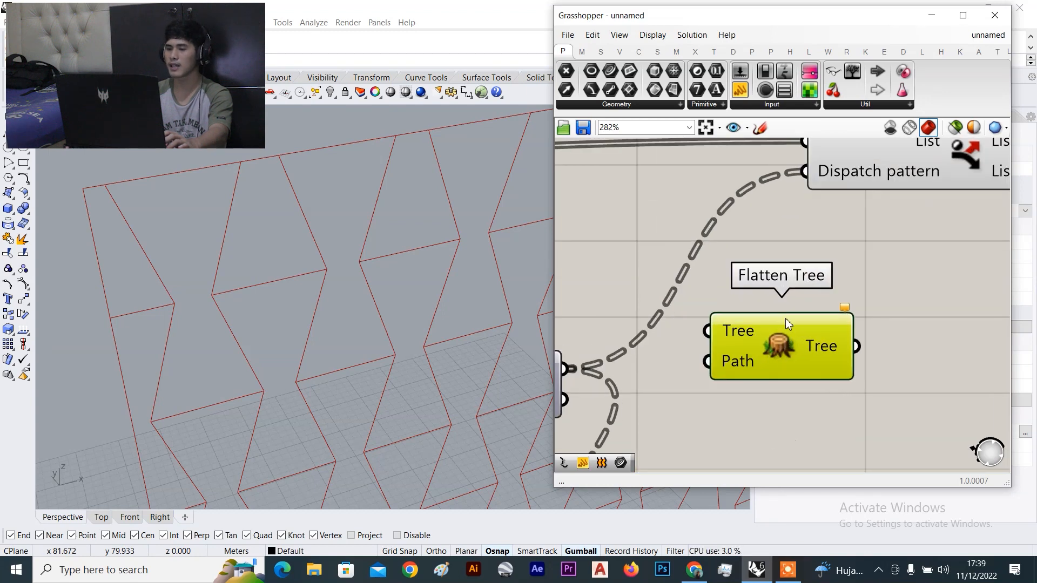
pyautogui.scroll(-2, 676, 349)
pyautogui.scroll(2, 676, 349)
pyautogui.moveTo(671, 337); pyautogui.dragTo(743, 303)
pyautogui.scroll(-3, 816, 299)
pyautogui.scroll(2, 830, 332)
pyautogui.moveTo(802, 338); pyautogui.dragTo(802, 223)
pyautogui.click(889, 199)
pyautogui.moveTo(855, 251); pyautogui.dragTo(611, 246, button='right')
# Add a new Curve component via 'curve' search and connect Dispatch's List A to it
pyautogui.click(803, 227)
pyautogui.doubleClick(803, 228)
pyautogui.write('curve')
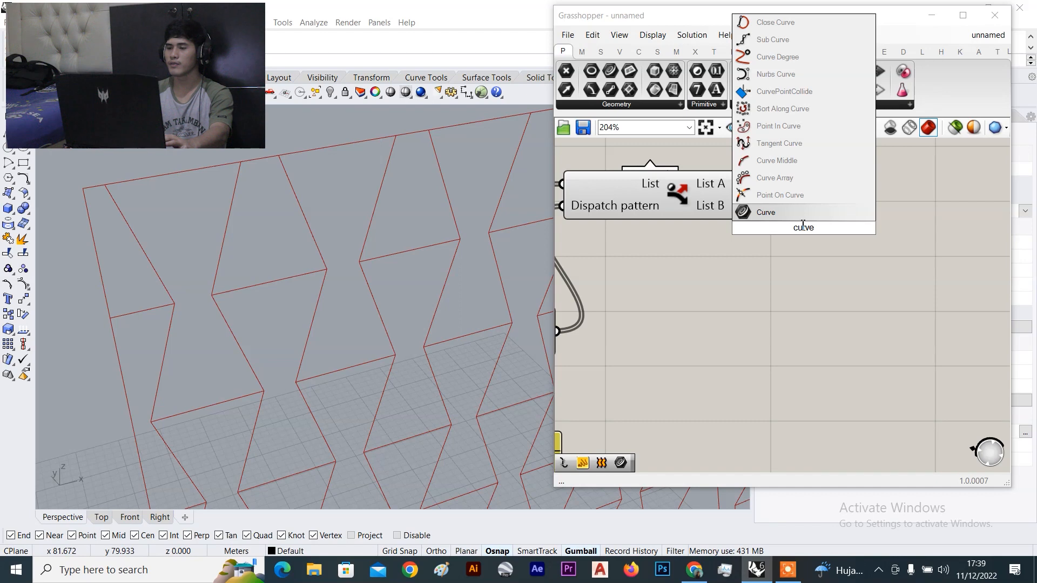
pyautogui.press('Return')
pyautogui.scroll(1, 756, 194)
pyautogui.moveTo(736, 181); pyautogui.dragTo(828, 243)
pyautogui.scroll(-6, 830, 242)
# Hide the preview of Dispatch, Equality, Flatten Tree and the Panel
pyautogui.moveTo(867, 182); pyautogui.dragTo(765, 342)
pyautogui.rightClick(917, 159)
pyautogui.click(933, 182)
pyautogui.click(932, 191)
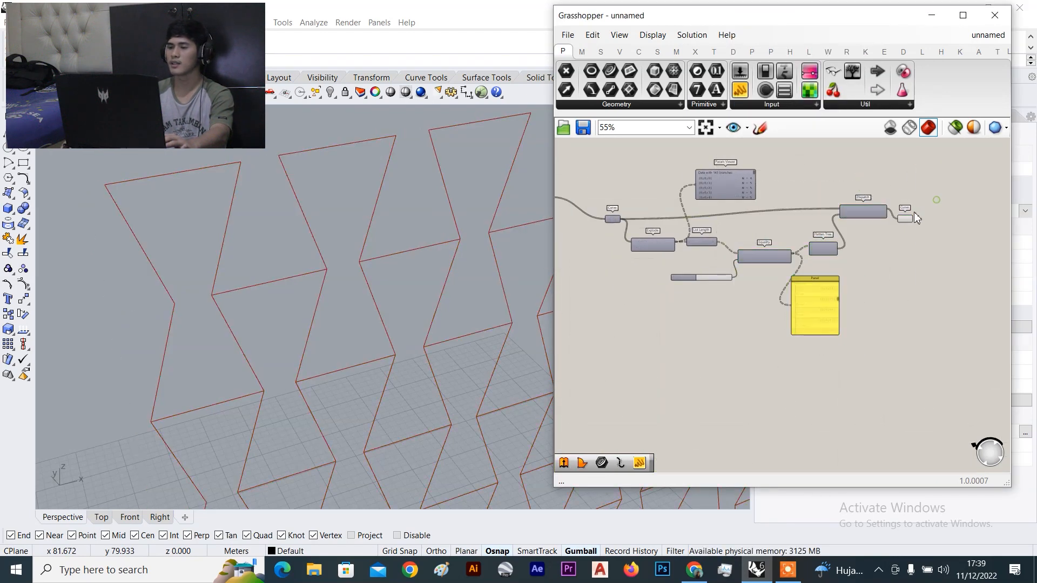
# Turn Dispatch's preview back on
pyautogui.click(906, 219)
pyautogui.scroll(2, 886, 201)
pyautogui.click(876, 219)
pyautogui.rightClick(886, 181)
pyautogui.click(896, 189)
pyautogui.scroll(3, 838, 192)
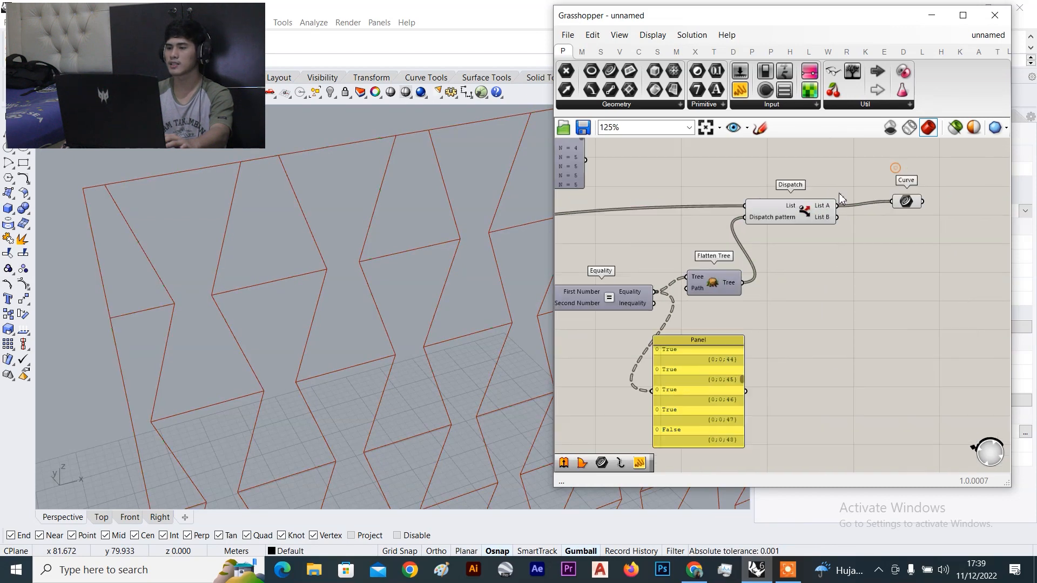
pyautogui.click(838, 170)
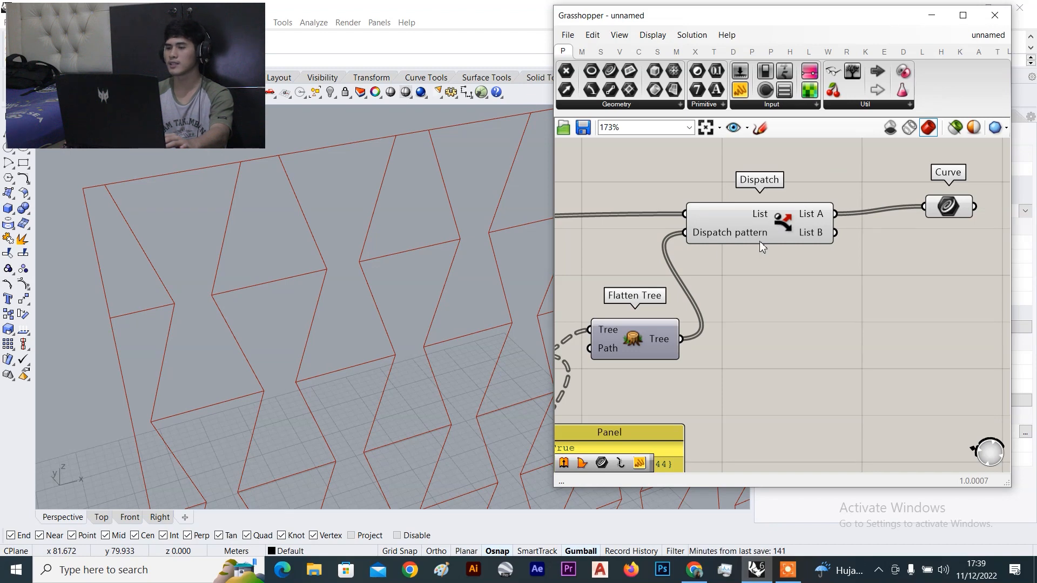
# Switch off Dispatch's viewport preview
pyautogui.click(769, 220)
pyautogui.click(845, 183)
pyautogui.click(756, 225)
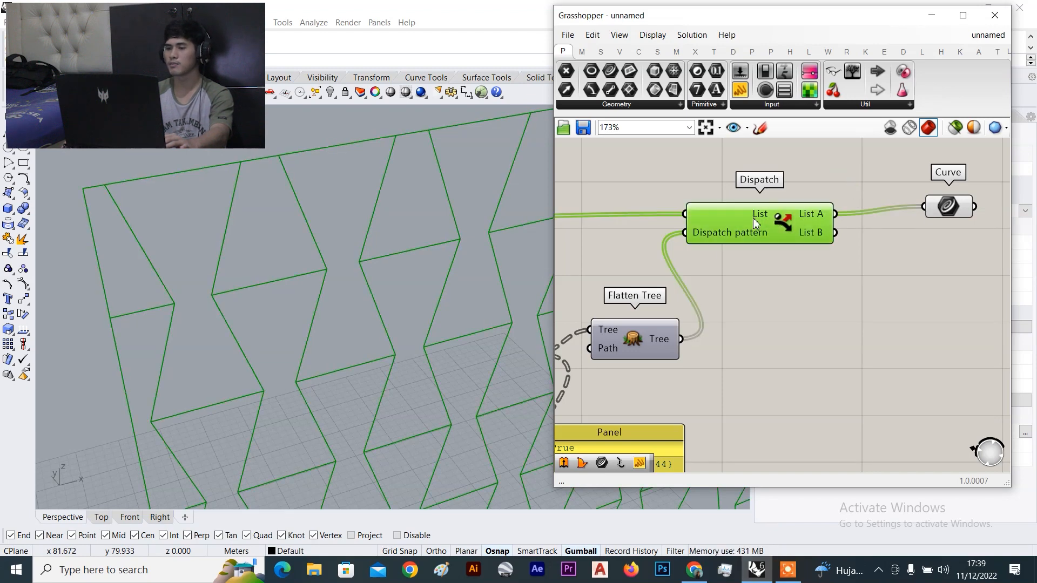
pyautogui.rightClick(817, 183)
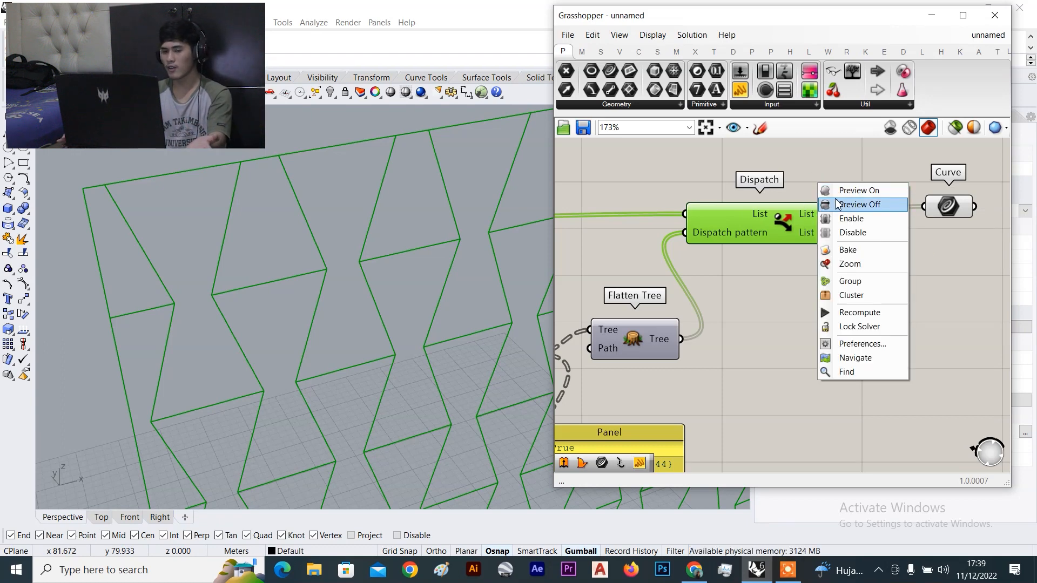
pyautogui.click(837, 204)
pyautogui.click(838, 197)
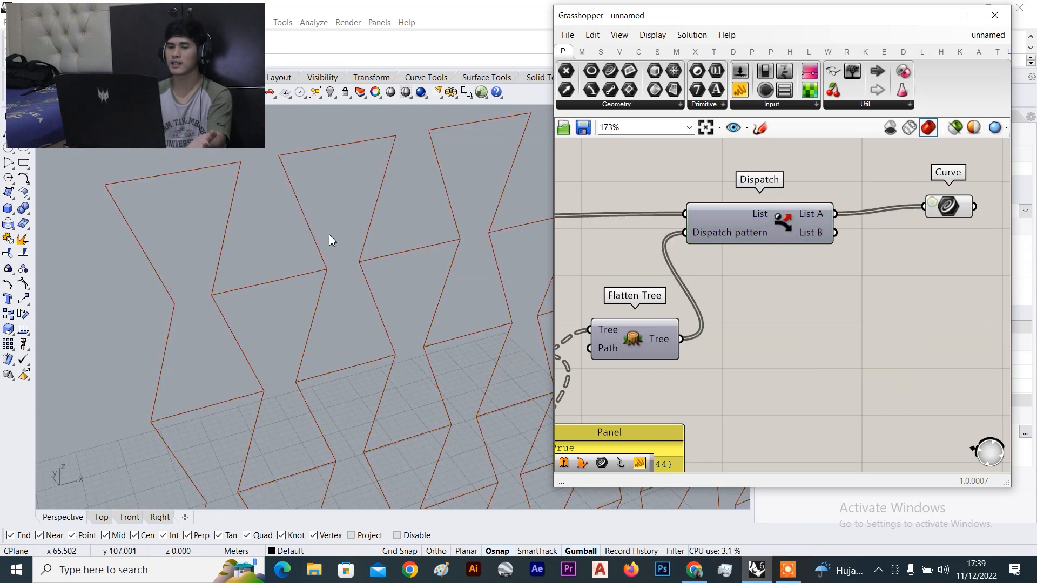
# Move the Curve component up and to the left
pyautogui.moveTo(967, 216); pyautogui.dragTo(939, 199)
pyautogui.scroll(-3, 525, 231)
pyautogui.scroll(-5, 333, 226)
pyautogui.scroll(6, 320, 225)
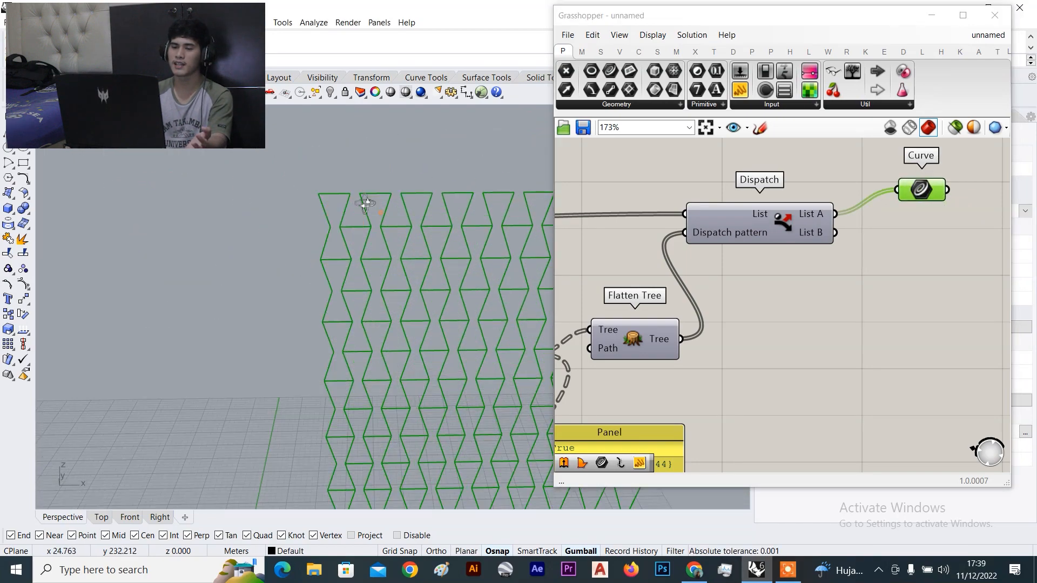
pyautogui.scroll(4, 306, 194)
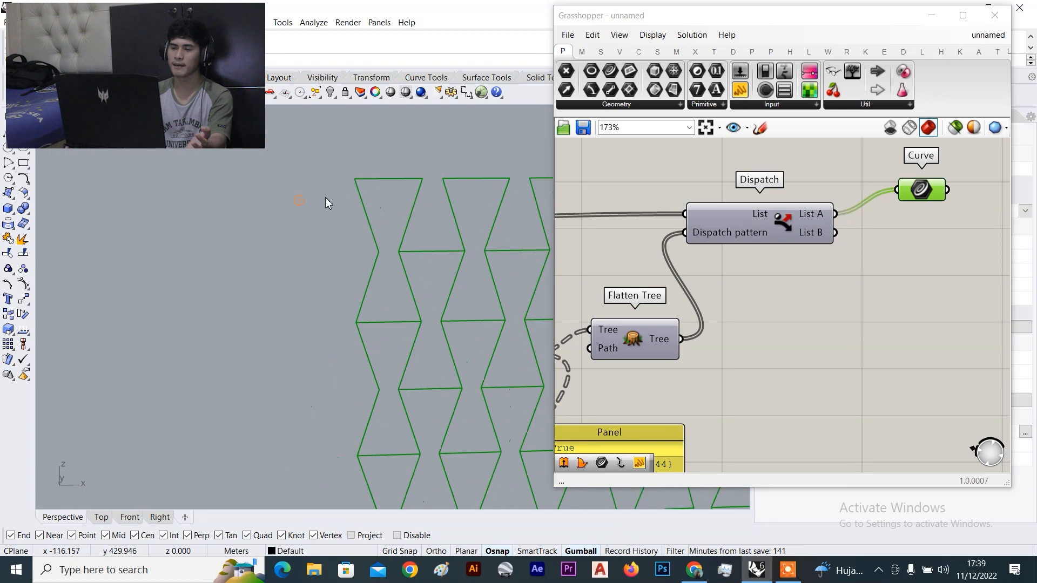
# Toggle Dispatch's preview on and off to compare, leaving it off
pyautogui.click(708, 212)
pyautogui.rightClick(650, 150)
pyautogui.click(675, 157)
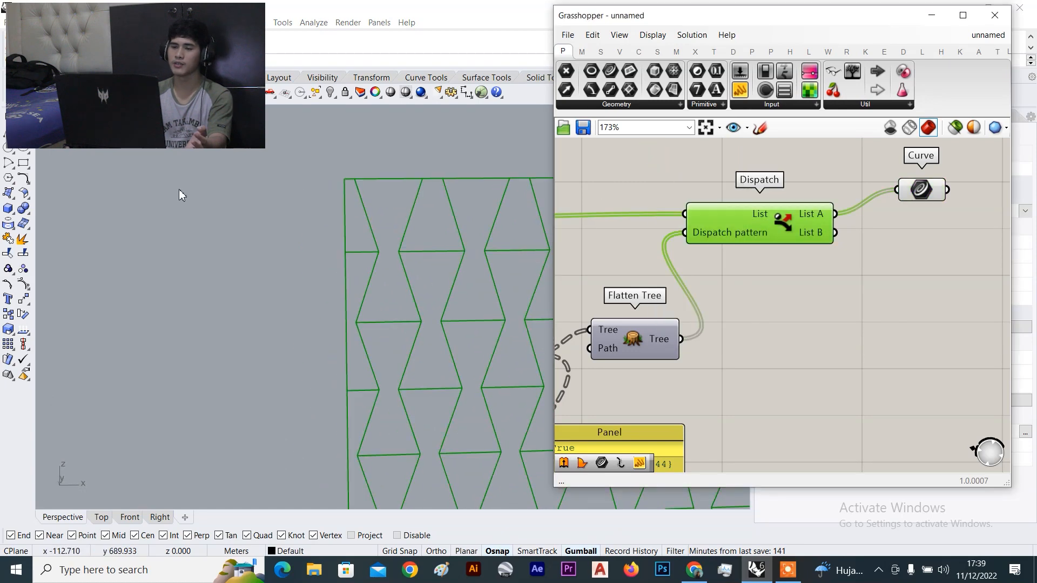
pyautogui.scroll(-4, 216, 197)
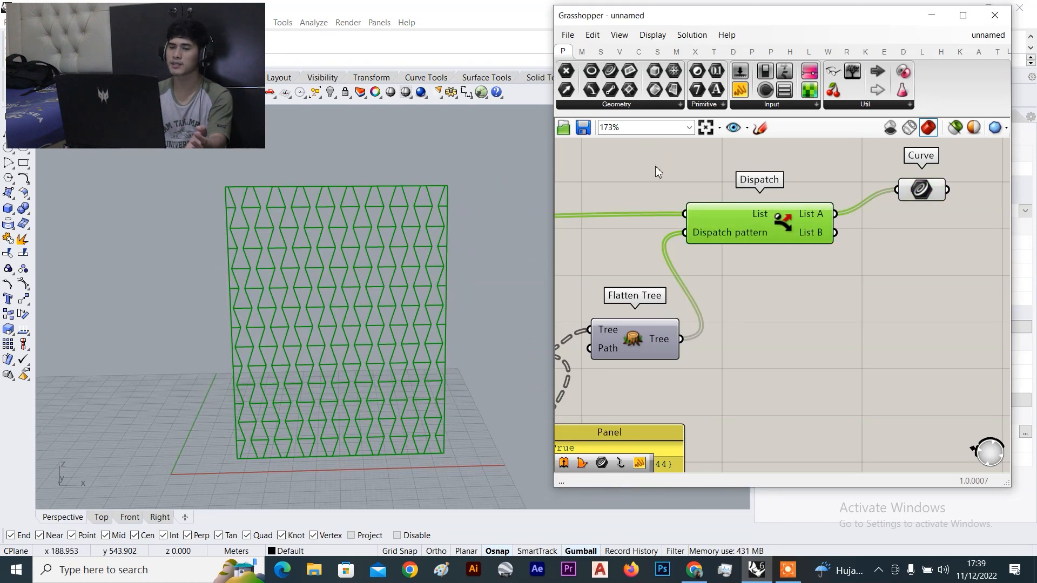
pyautogui.rightClick(614, 147)
pyautogui.click(640, 169)
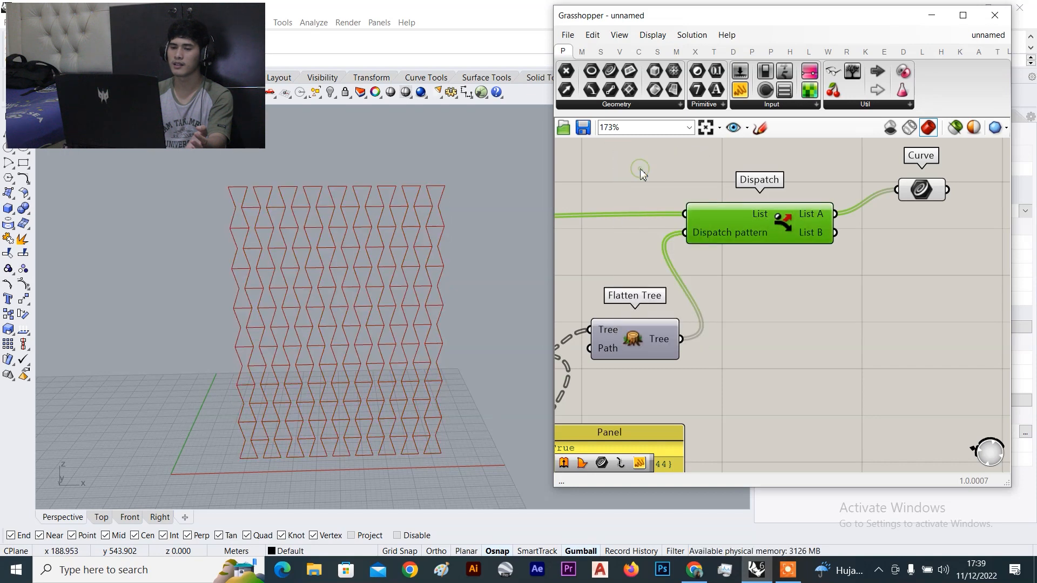
pyautogui.rightClick(640, 168)
pyautogui.click(669, 178)
pyautogui.rightClick(647, 157)
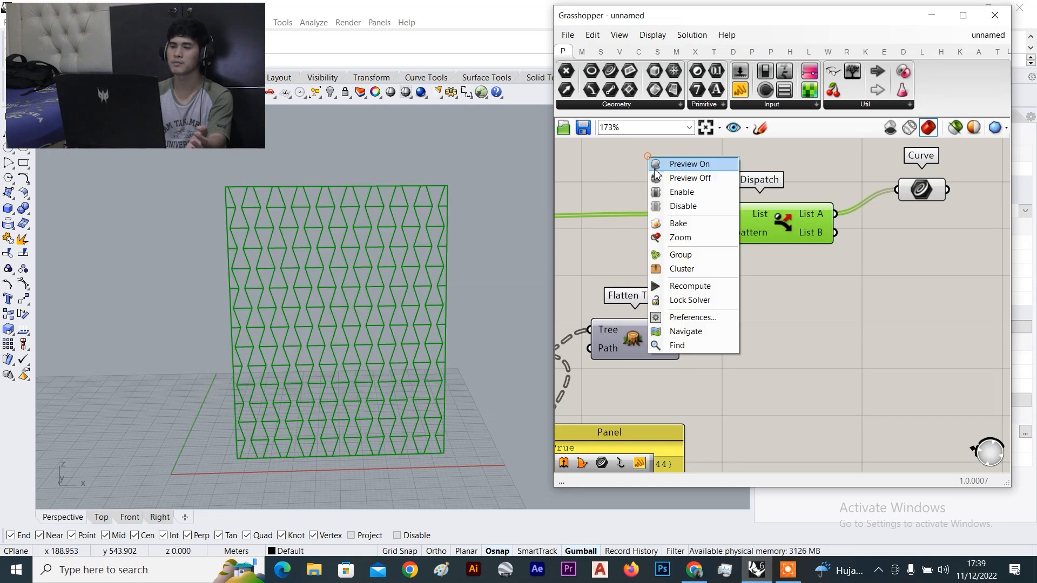
pyautogui.click(669, 177)
# Move the Curve component right and orbit the Perspective view around the lattice
pyautogui.moveTo(925, 225); pyautogui.dragTo(847, 240, button='right')
pyautogui.moveTo(846, 200); pyautogui.dragTo(910, 195)
pyautogui.click(884, 236)
pyautogui.scroll(-5, 323, 242)
pyautogui.moveTo(323, 242); pyautogui.dragTo(338, 261, button='right')
pyautogui.scroll(6, 361, 260)
pyautogui.scroll(6, 202, 211)
pyautogui.moveTo(202, 212); pyautogui.dragTo(310, 272, button='right')
pyautogui.scroll(-6, 188, 214)
pyautogui.scroll(-4, 886, 221)
# Shift the Curve component further right and then down on the canvas
pyautogui.moveTo(886, 220); pyautogui.dragTo(857, 260, button='right')
pyautogui.scroll(2, 853, 259)
pyautogui.moveTo(852, 258); pyautogui.dragTo(920, 290)
pyautogui.scroll(-5, 907, 263)
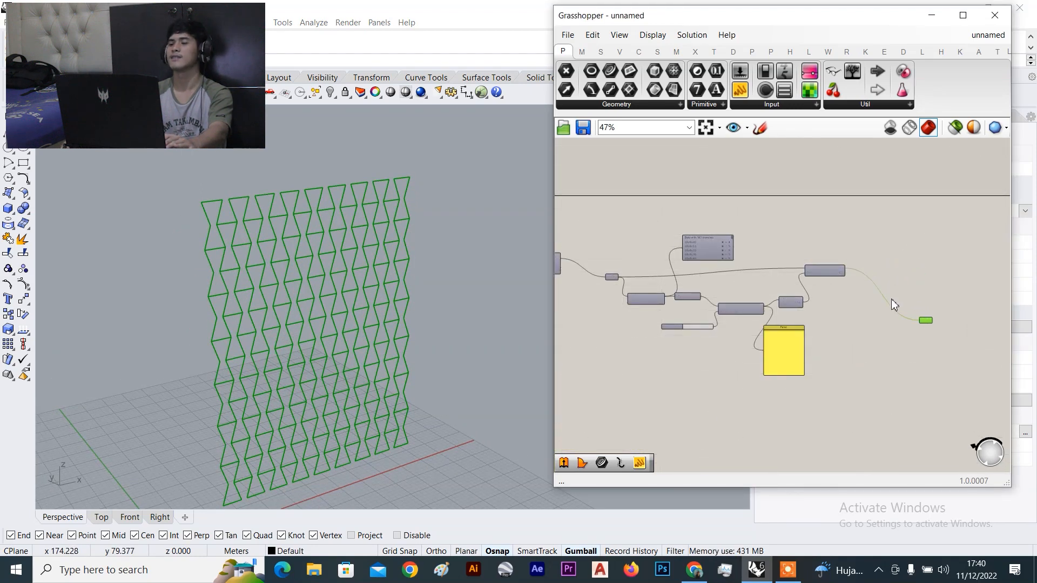
pyautogui.scroll(-4, 896, 312)
pyautogui.moveTo(903, 324); pyautogui.dragTo(799, 297, button='right')
pyautogui.scroll(3, 800, 296)
pyautogui.click(817, 279)
# Settle the Curve component and its wire into place beside the graph
pyautogui.moveTo(809, 277); pyautogui.dragTo(809, 363)
pyautogui.scroll(-7, 828, 269)
pyautogui.moveTo(860, 230); pyautogui.dragTo(740, 244, button='right')
pyautogui.scroll(4, 787, 268)
pyautogui.scroll(7, 789, 272)
pyautogui.scroll(-7, 787, 268)
pyautogui.scroll(6, 725, 391)
pyautogui.moveTo(717, 433); pyautogui.dragTo(733, 413)
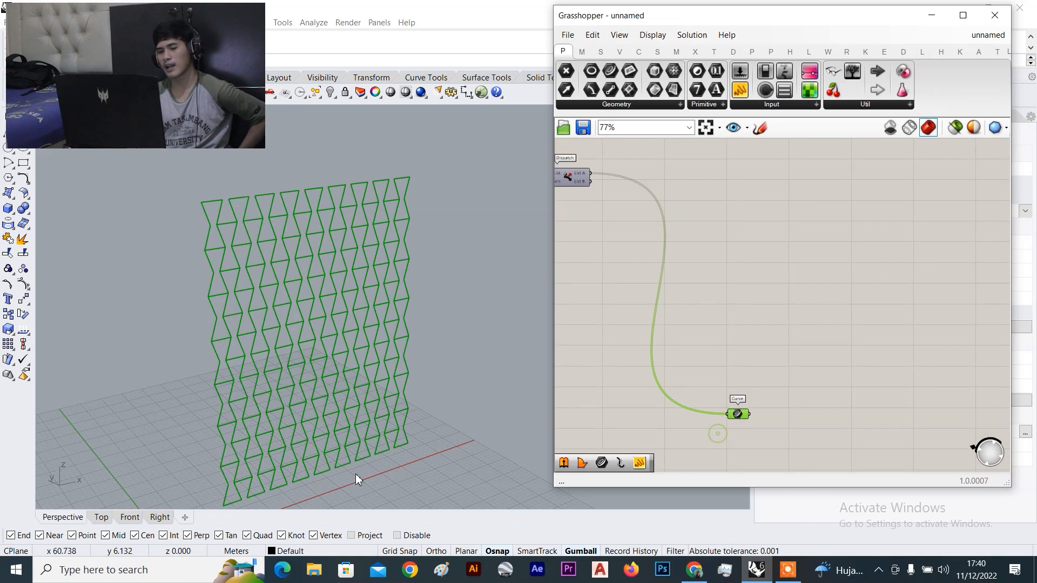
pyautogui.click(676, 370)
pyautogui.scroll(-5, 205, 424)
pyautogui.scroll(10, 219, 425)
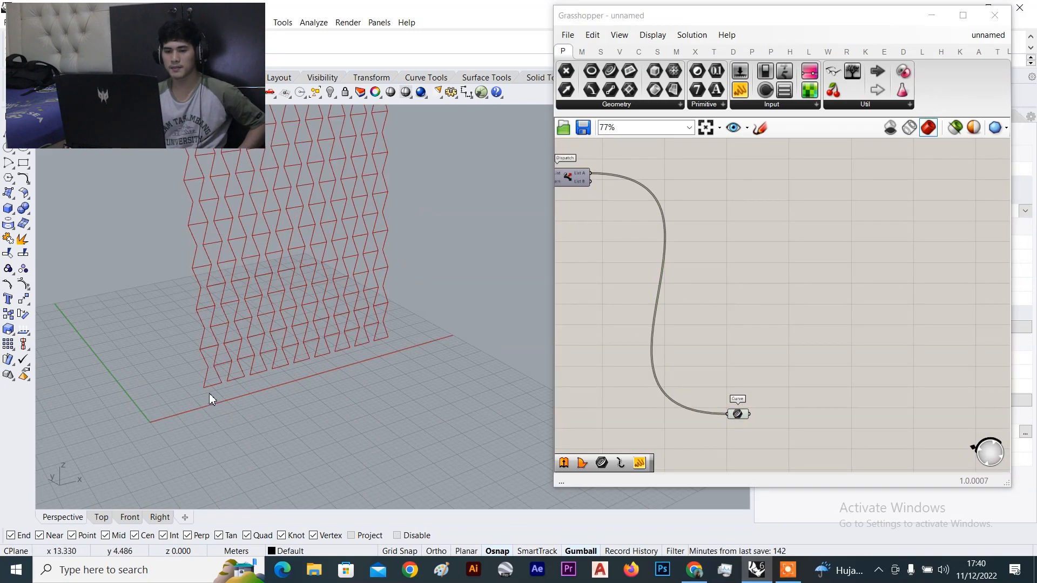
# Orbit to a lower frontal view of the red zigzag wall and minimize Grasshopper
pyautogui.moveTo(188, 280); pyautogui.dragTo(238, 298, button='right')
pyautogui.scroll(-6, 387, 269)
pyautogui.moveTo(387, 269); pyautogui.dragTo(354, 249, button='right')
pyautogui.click(941, 15)
pyautogui.scroll(-3, 178, 324)
pyautogui.scroll(8, 209, 297)
pyautogui.scroll(-3, 291, 261)
pyautogui.scroll(2, 292, 378)
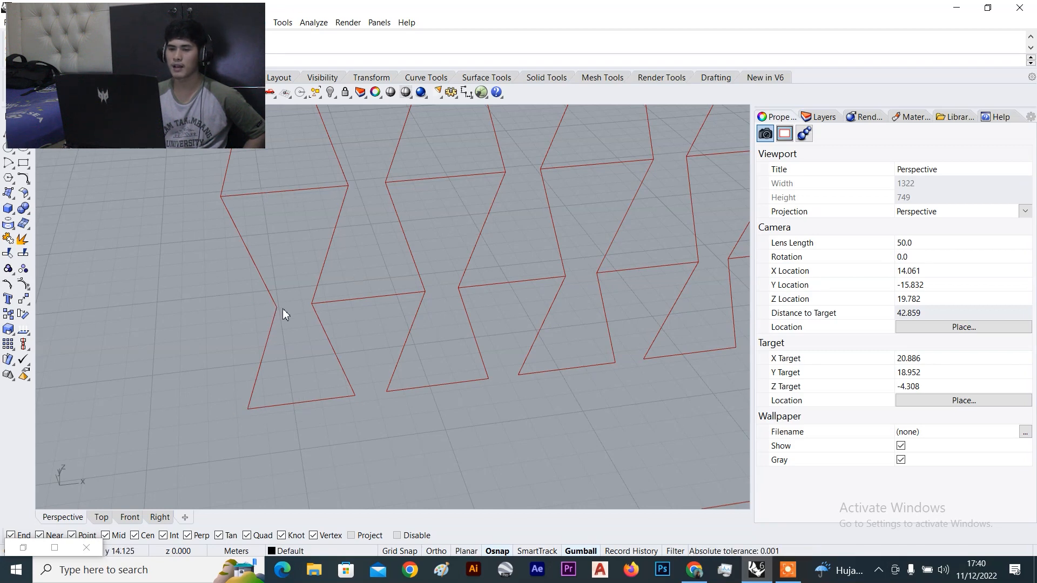
pyautogui.scroll(8, 299, 302)
pyautogui.scroll(-8, 270, 362)
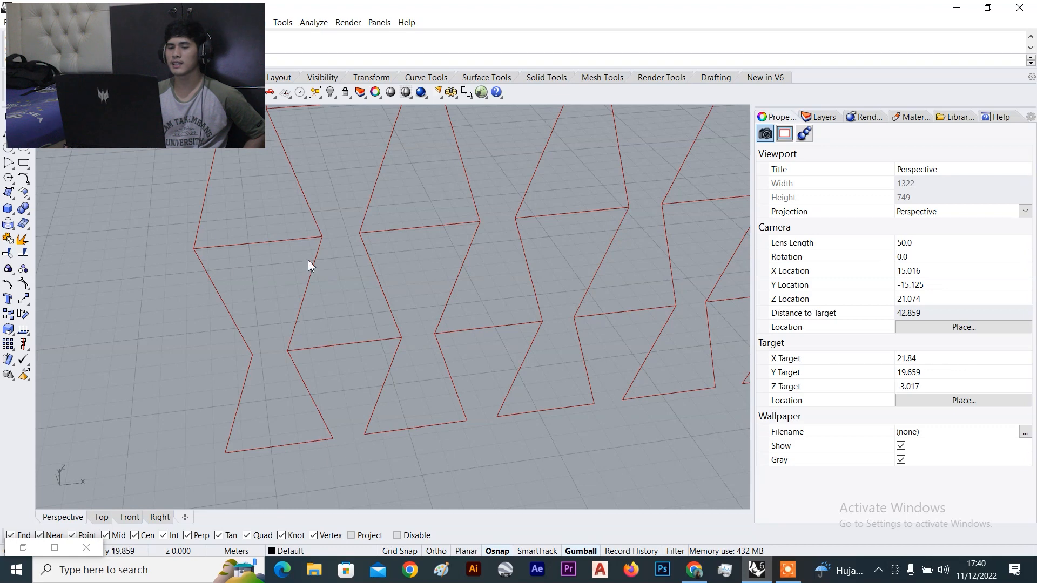
pyautogui.click(481, 92)
# Shift the Curve parameter left and place an Explode component found by searching 'ex'
pyautogui.scroll(-3, 729, 258)
pyautogui.scroll(7, 761, 366)
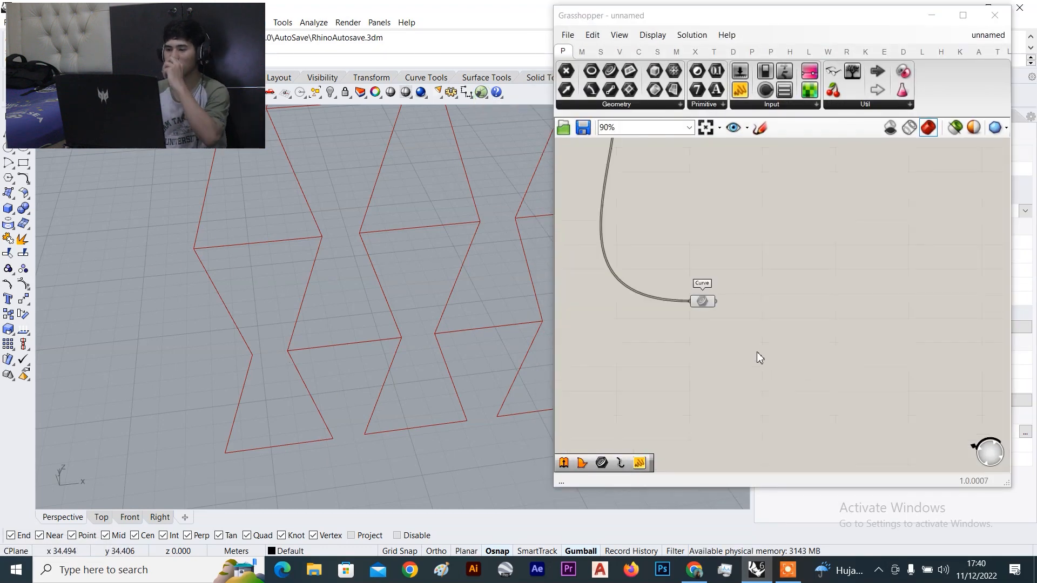
pyautogui.click(727, 364)
pyautogui.moveTo(704, 258); pyautogui.dragTo(660, 251)
pyautogui.click(744, 325)
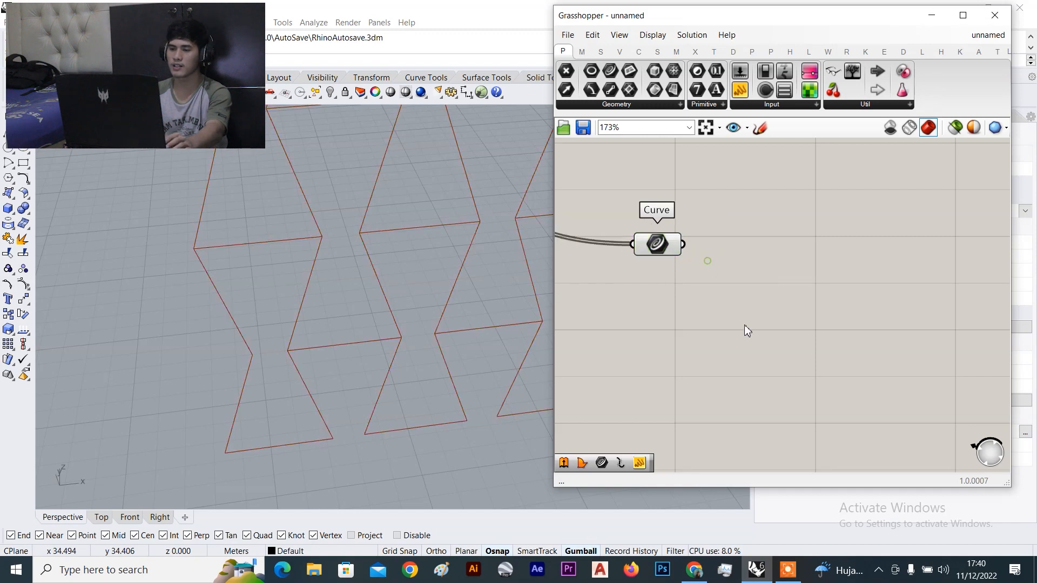
pyautogui.doubleClick(744, 325)
pyautogui.write('ex')
pyautogui.click(748, 310)
# Wire the Curve parameter's output into Explode's Curve input and preview both components' results
pyautogui.scroll(2, 689, 252)
pyautogui.moveTo(665, 236); pyautogui.dragTo(669, 340)
pyautogui.moveTo(730, 352); pyautogui.dragTo(819, 343)
pyautogui.click(634, 278)
pyautogui.click(590, 236)
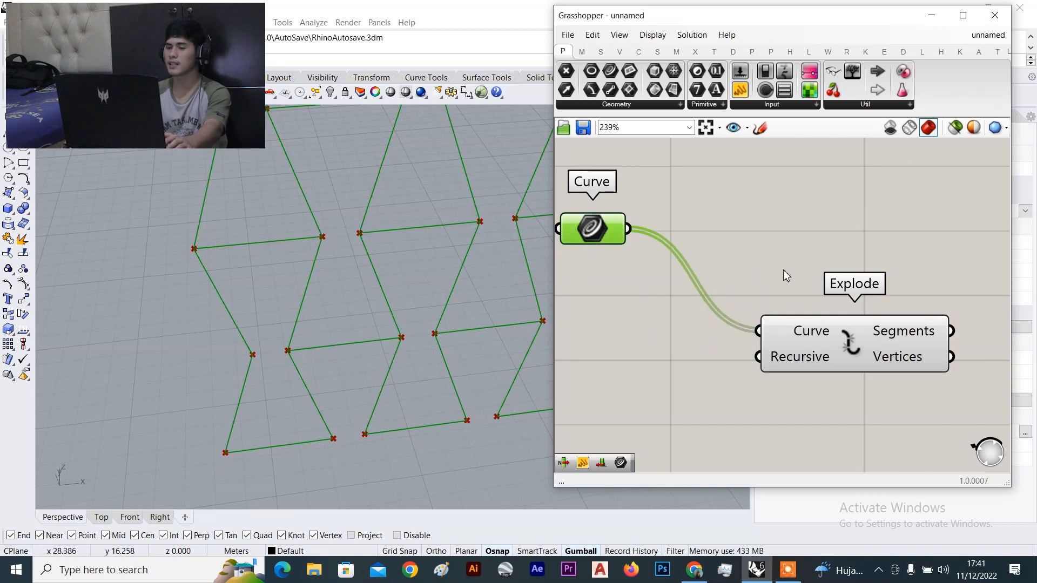
pyautogui.click(752, 267)
pyautogui.click(799, 322)
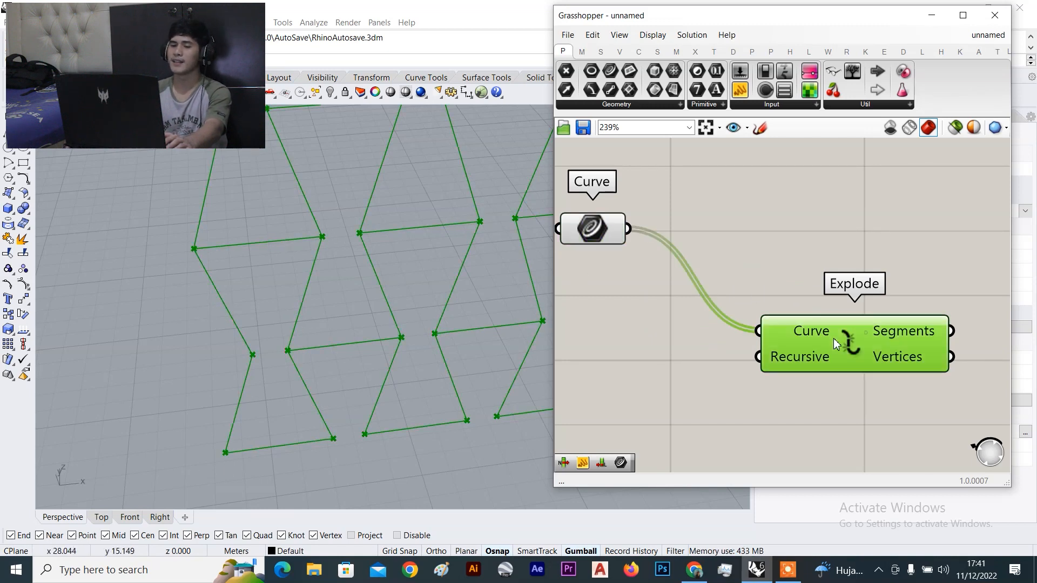
pyautogui.click(796, 236)
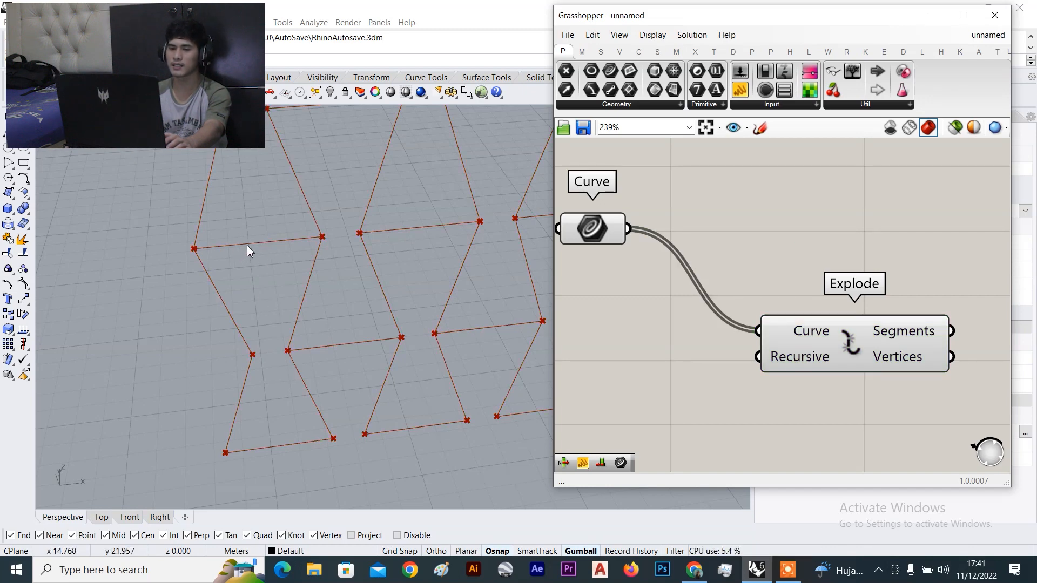
# Tidy the canvas layout, nudging Explode down and then to the right of Curve
pyautogui.scroll(2, 201, 252)
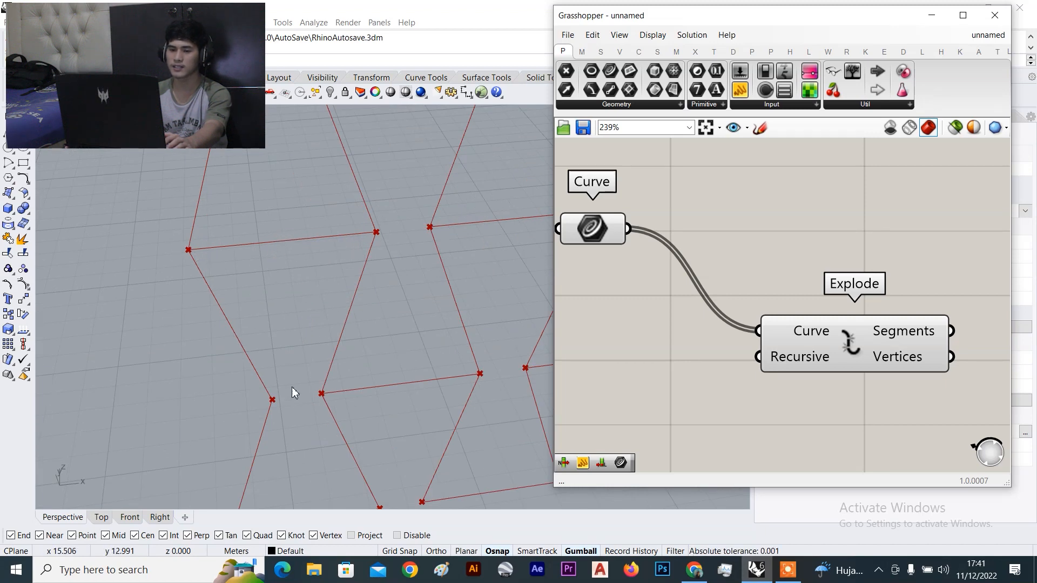
pyautogui.scroll(-3, 306, 398)
pyautogui.scroll(3, 297, 476)
pyautogui.scroll(-2, 830, 350)
pyautogui.scroll(-3, 830, 346)
pyautogui.moveTo(830, 345); pyautogui.dragTo(826, 363)
pyautogui.click(865, 319)
pyautogui.moveTo(863, 378); pyautogui.dragTo(778, 381, button='right')
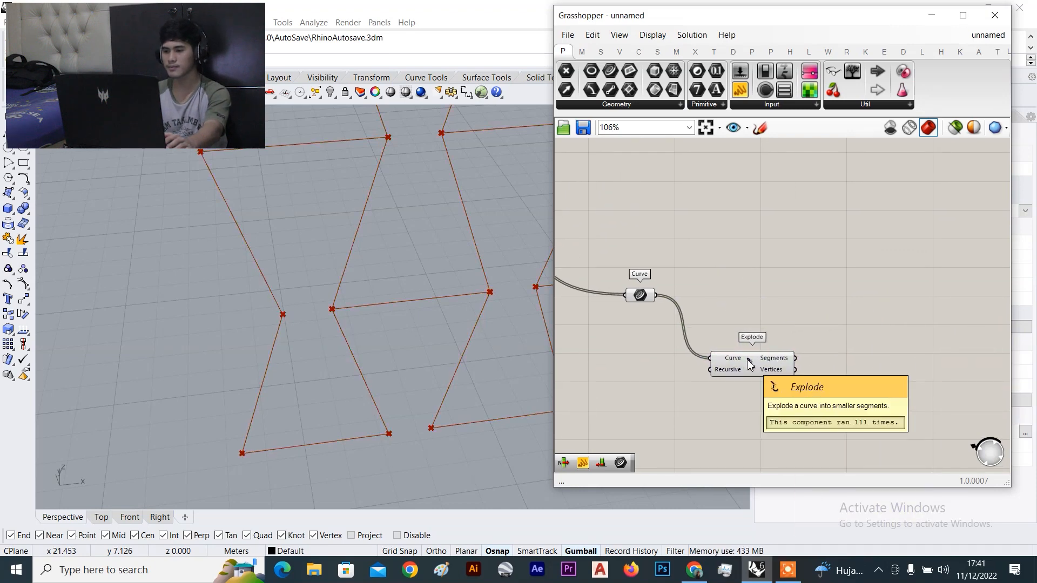
pyautogui.scroll(3, 762, 368)
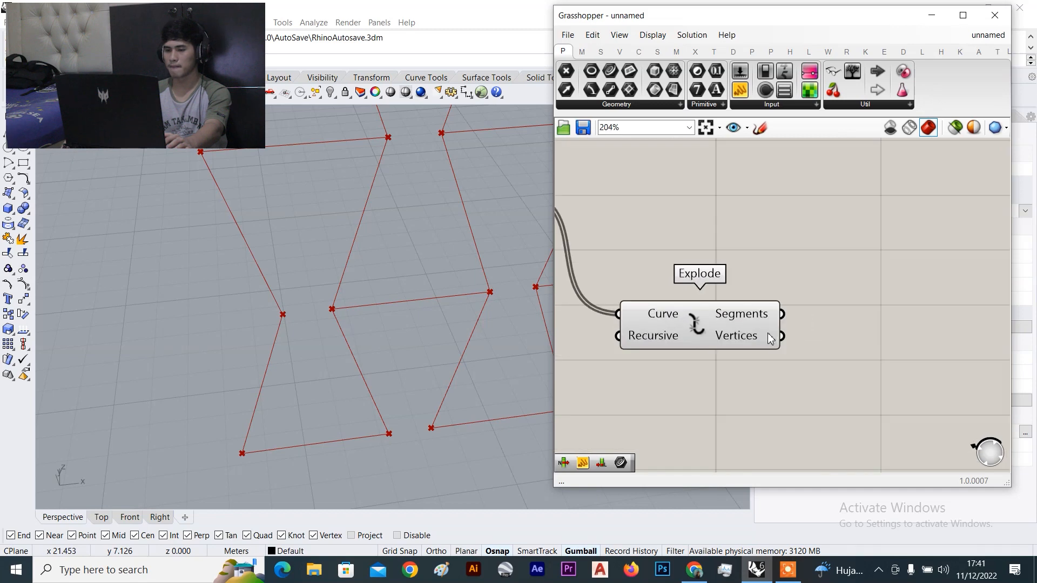
pyautogui.moveTo(700, 330); pyautogui.dragTo(753, 349)
pyautogui.click(715, 239)
pyautogui.scroll(-4, 744, 316)
pyautogui.click(793, 286)
pyautogui.scroll(3, 794, 292)
# Add a Point On Curve component from the canvas search, keeping its parameter at 0.500
pyautogui.doubleClick(790, 304)
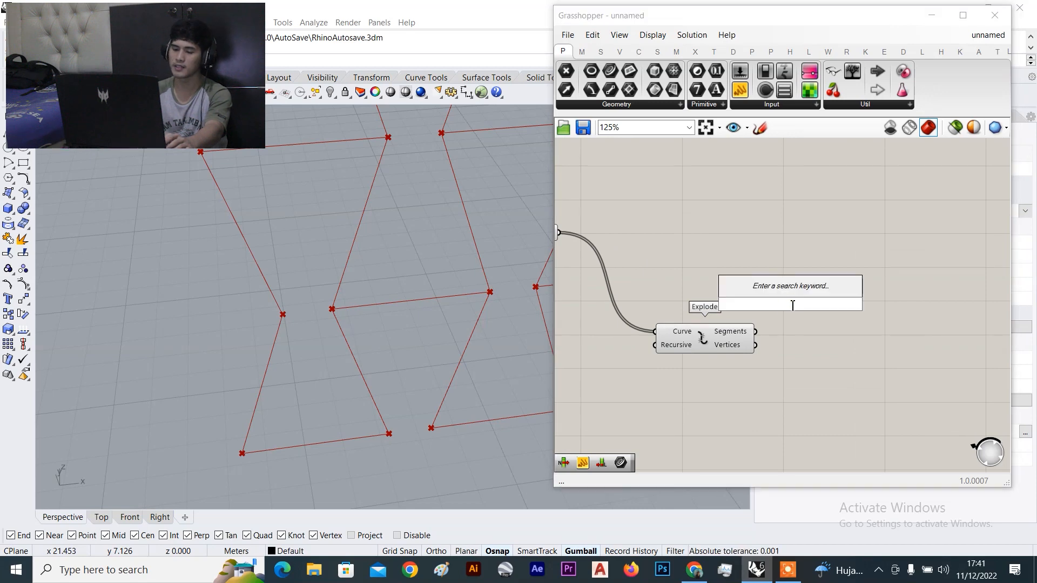
pyautogui.write('point')
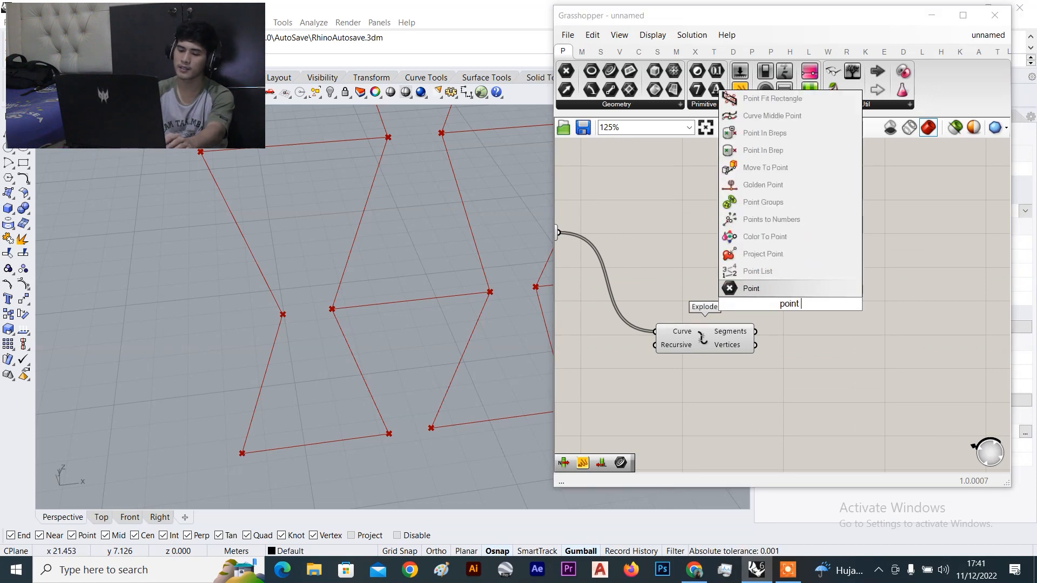
pyautogui.write(' on su')
pyautogui.press('BackSpace')
pyautogui.press('BackSpace')
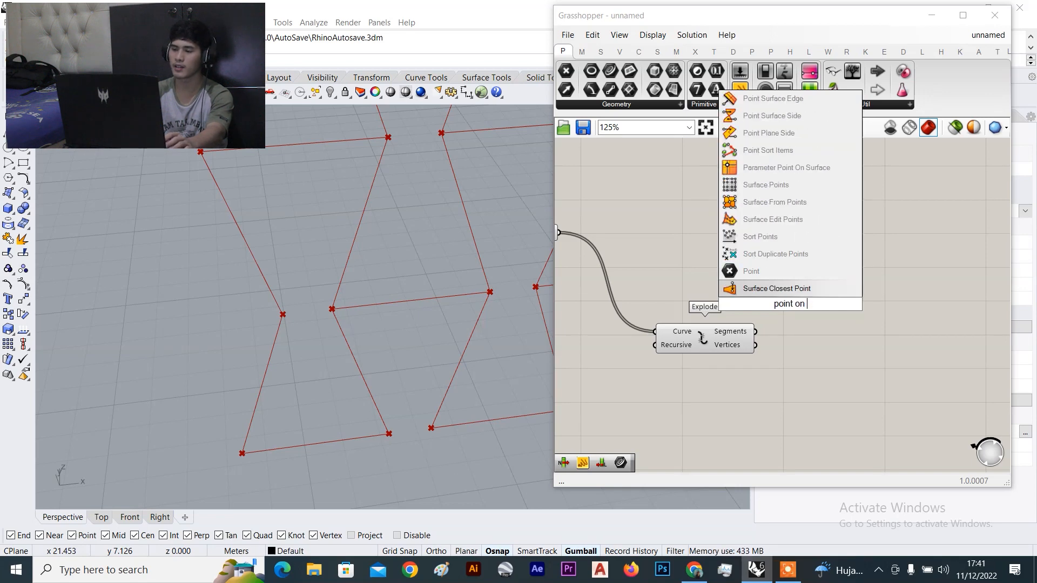
pyautogui.write('curv')
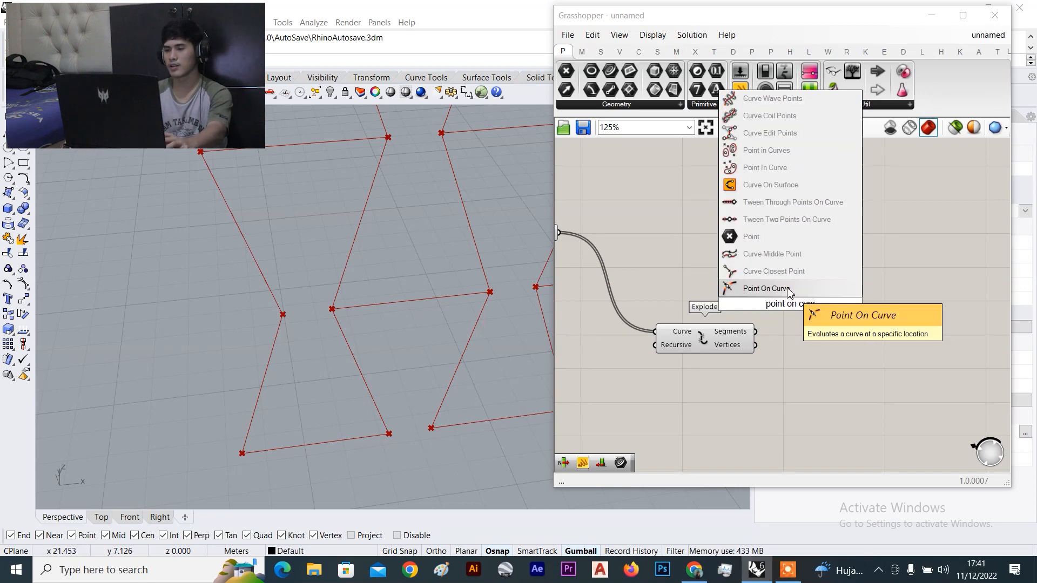
pyautogui.press('Return')
pyautogui.moveTo(788, 305); pyautogui.dragTo(845, 305)
pyautogui.hotkey('ctrl', 'z')
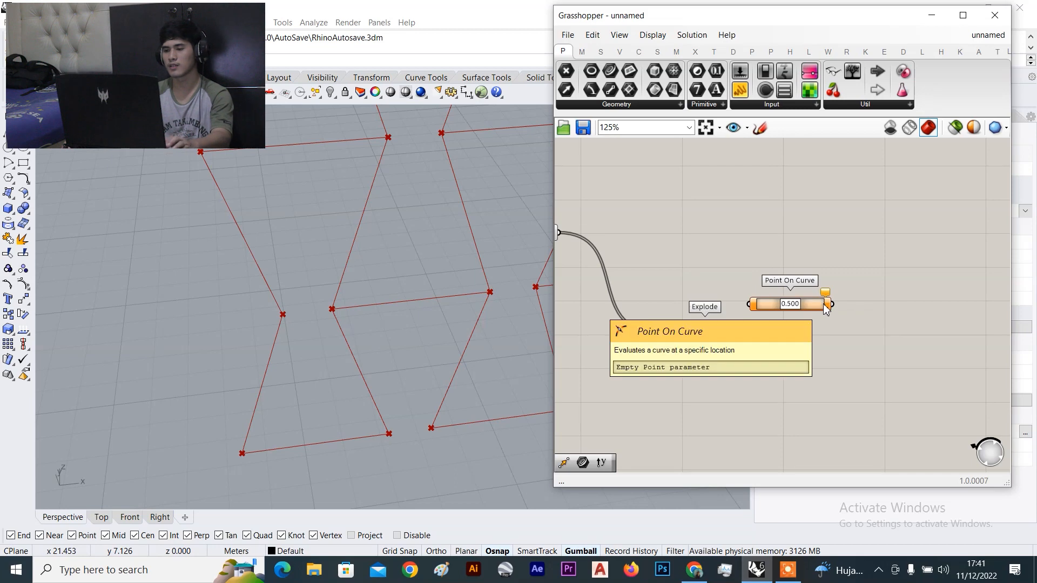
# Move Point On Curve right and test its parameter slider from 0.000 to 1.000
pyautogui.scroll(4, 813, 316)
pyautogui.moveTo(801, 287); pyautogui.dragTo(884, 276)
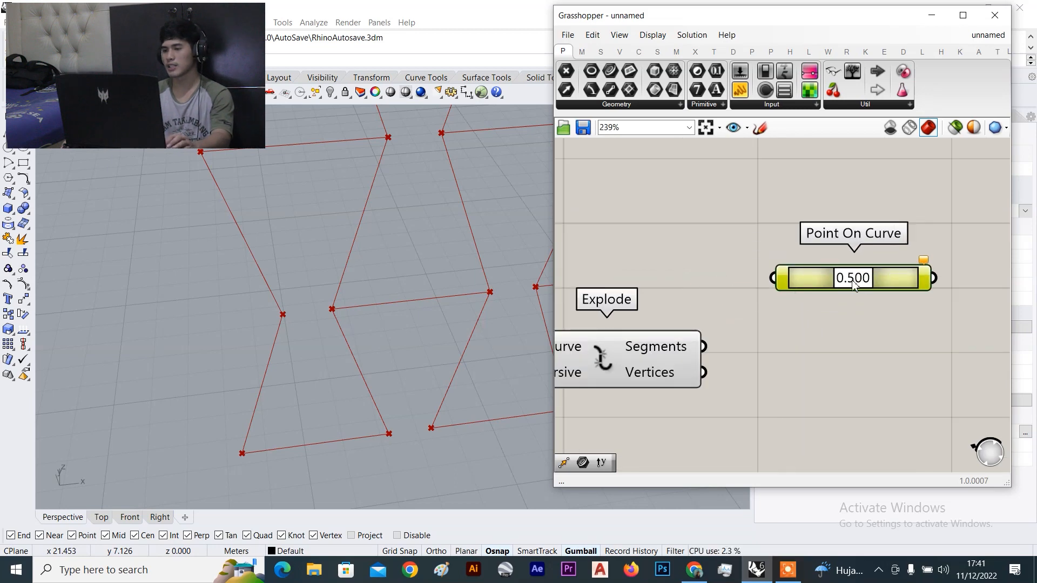
pyautogui.scroll(2, 867, 281)
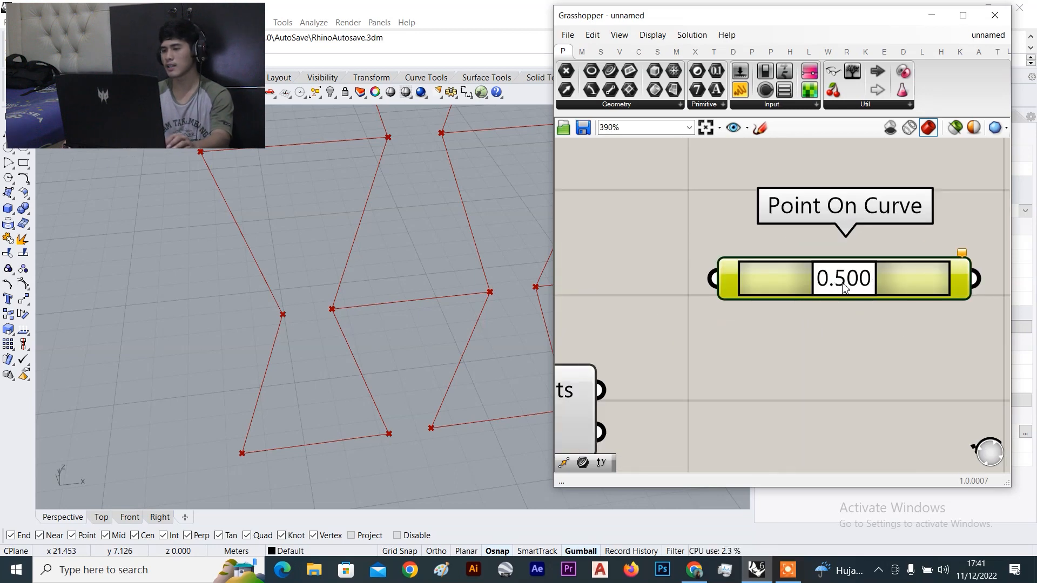
pyautogui.moveTo(832, 285); pyautogui.dragTo(734, 281)
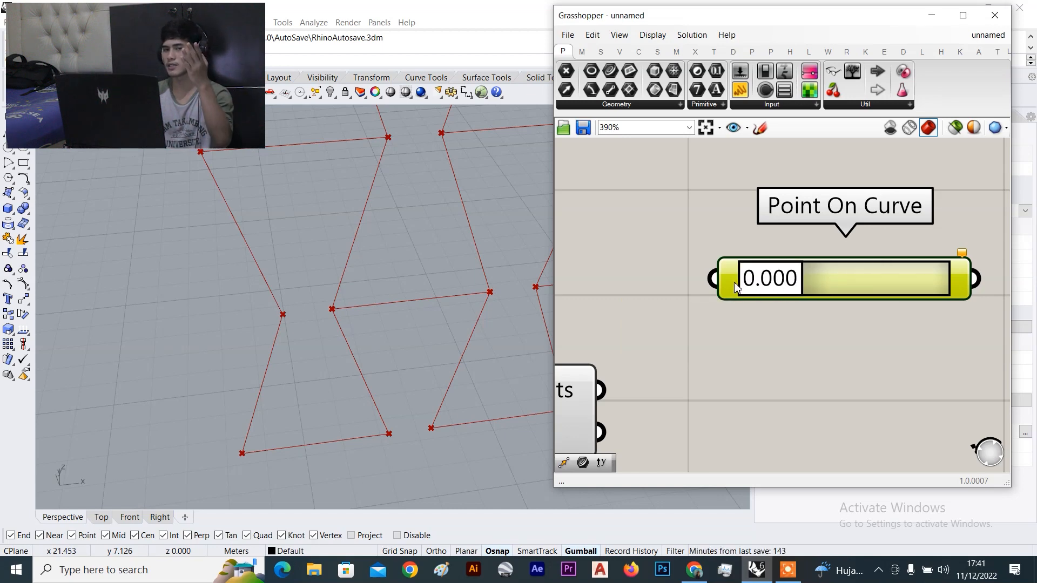
pyautogui.moveTo(735, 287); pyautogui.dragTo(956, 282)
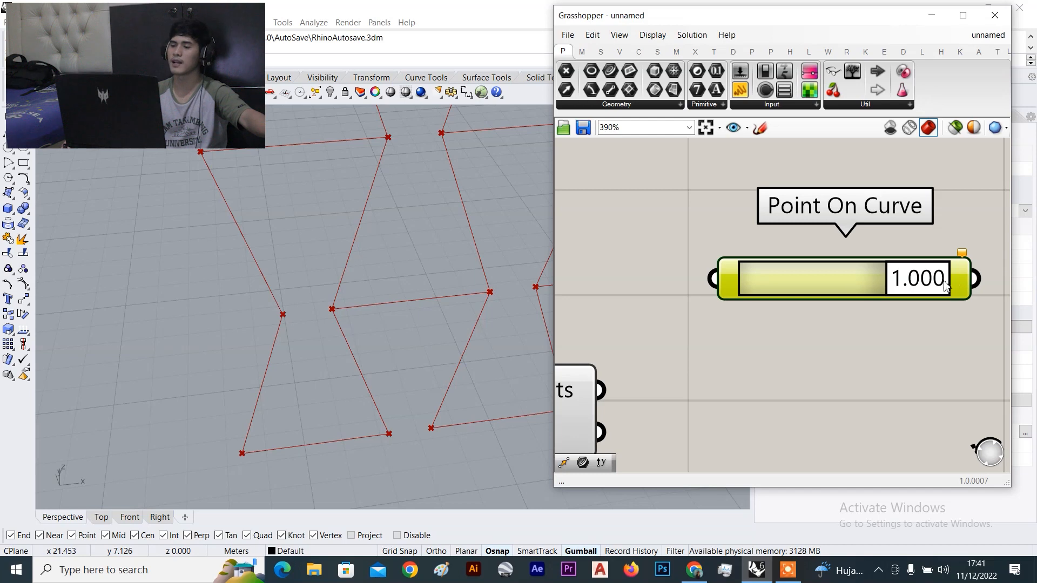
pyautogui.moveTo(907, 291); pyautogui.dragTo(841, 290)
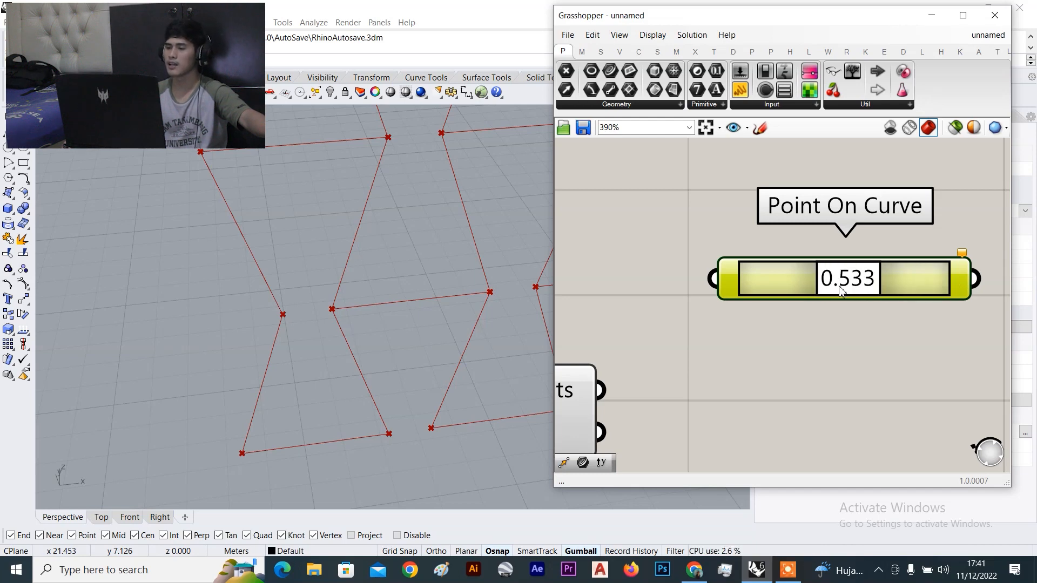
# Set Point On Curve exactly to 1/2 (mid, 0.500) and position it beside Explode
pyautogui.moveTo(902, 269); pyautogui.dragTo(857, 340)
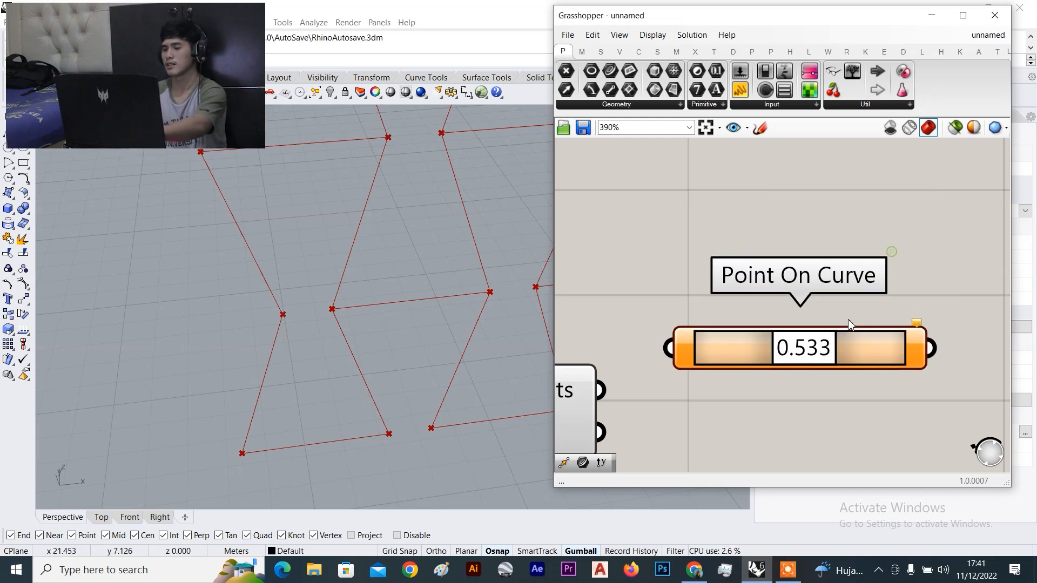
pyautogui.rightClick(891, 346)
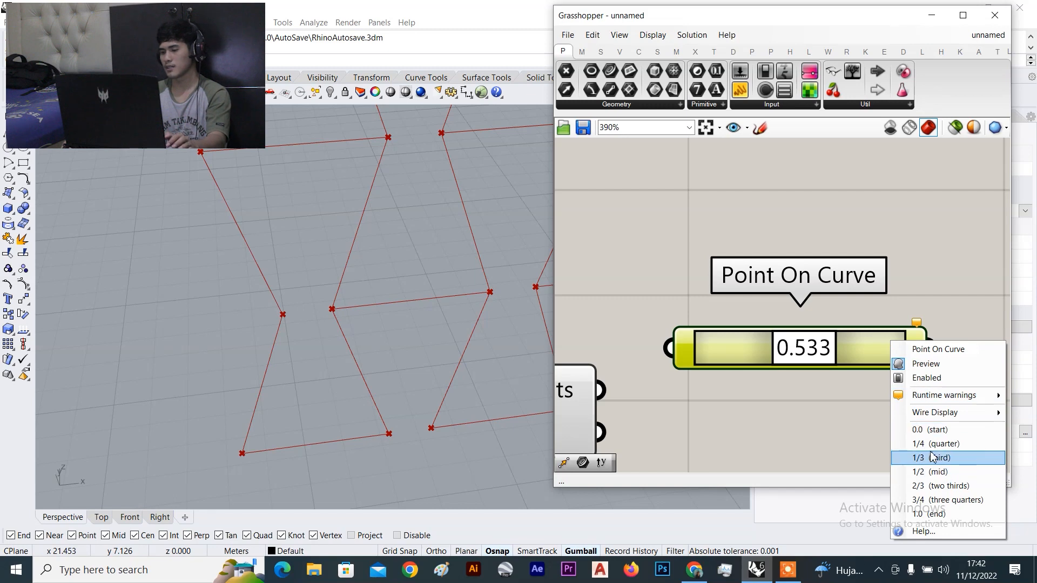
pyautogui.click(937, 472)
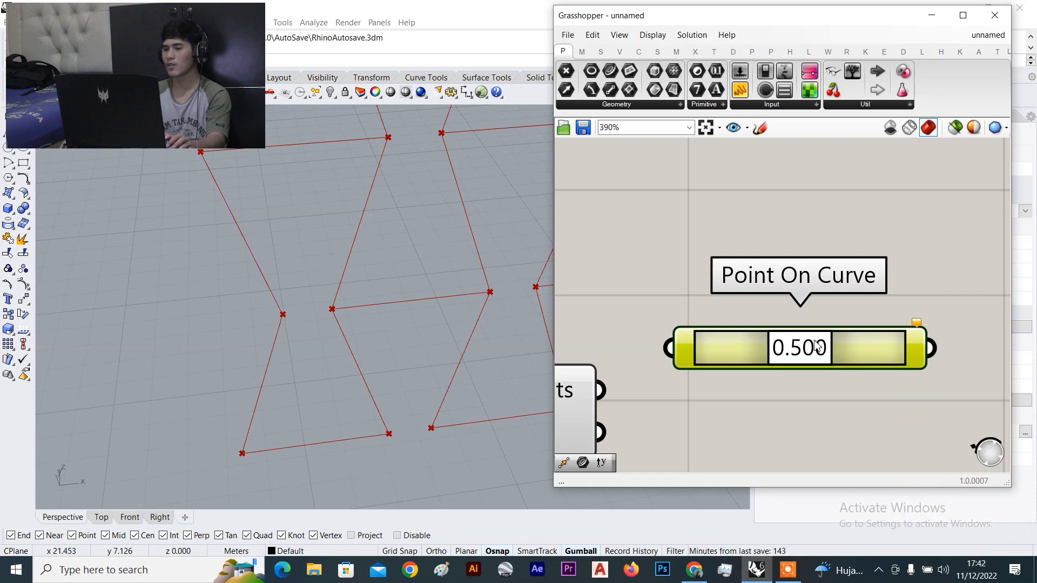
pyautogui.scroll(-4, 815, 346)
pyautogui.moveTo(756, 360); pyautogui.dragTo(791, 357)
pyautogui.click(712, 286)
pyautogui.scroll(-3, 716, 291)
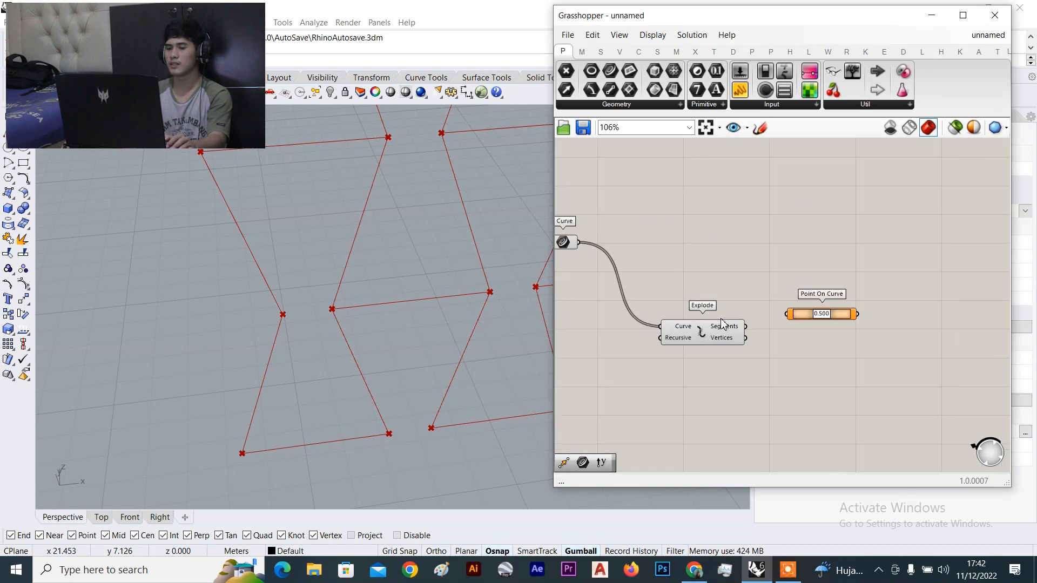
pyautogui.scroll(3, 750, 327)
pyautogui.moveTo(838, 313); pyautogui.dragTo(866, 318)
pyautogui.click(693, 338)
pyautogui.scroll(-3, 694, 338)
pyautogui.scroll(3, 754, 333)
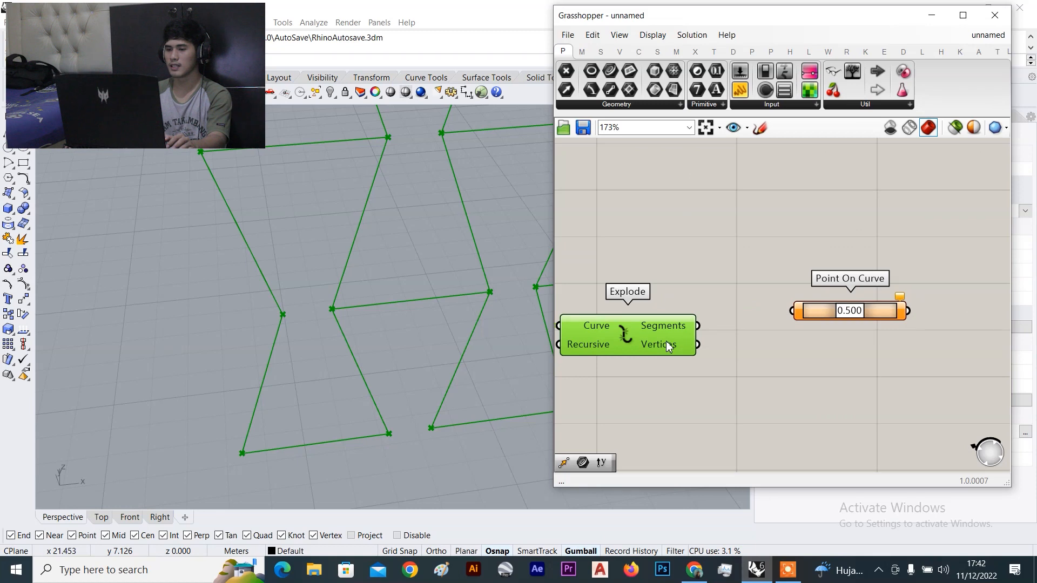
pyautogui.scroll(-3, 828, 305)
pyautogui.moveTo(825, 306); pyautogui.dragTo(889, 303)
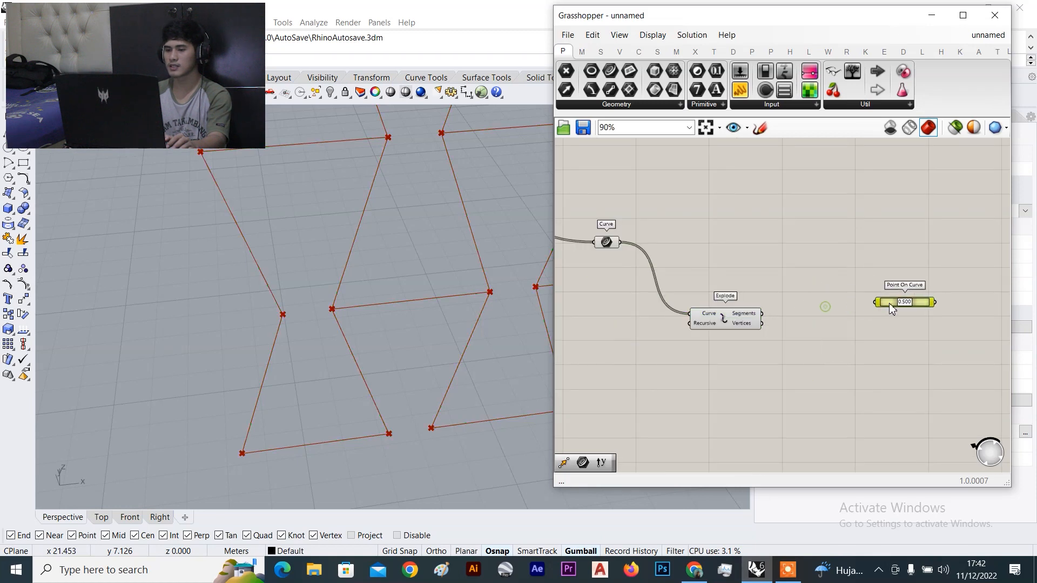
pyautogui.click(712, 317)
pyautogui.scroll(-3, 795, 267)
pyautogui.scroll(-3, 795, 267)
pyautogui.moveTo(795, 218); pyautogui.dragTo(787, 280, button='right')
pyautogui.moveTo(818, 231); pyautogui.dragTo(771, 330, button='right')
pyautogui.scroll(6, 800, 252)
pyautogui.moveTo(762, 235); pyautogui.dragTo(864, 342, button='right')
pyautogui.moveTo(702, 236); pyautogui.dragTo(741, 227, button='right')
pyautogui.scroll(-3, 739, 227)
pyautogui.moveTo(756, 326); pyautogui.dragTo(750, 243, button='right')
pyautogui.scroll(-4, 767, 317)
pyautogui.scroll(5, 750, 319)
pyautogui.scroll(6, 799, 291)
pyautogui.moveTo(784, 332); pyautogui.dragTo(889, 299, button='right')
pyautogui.click(853, 324)
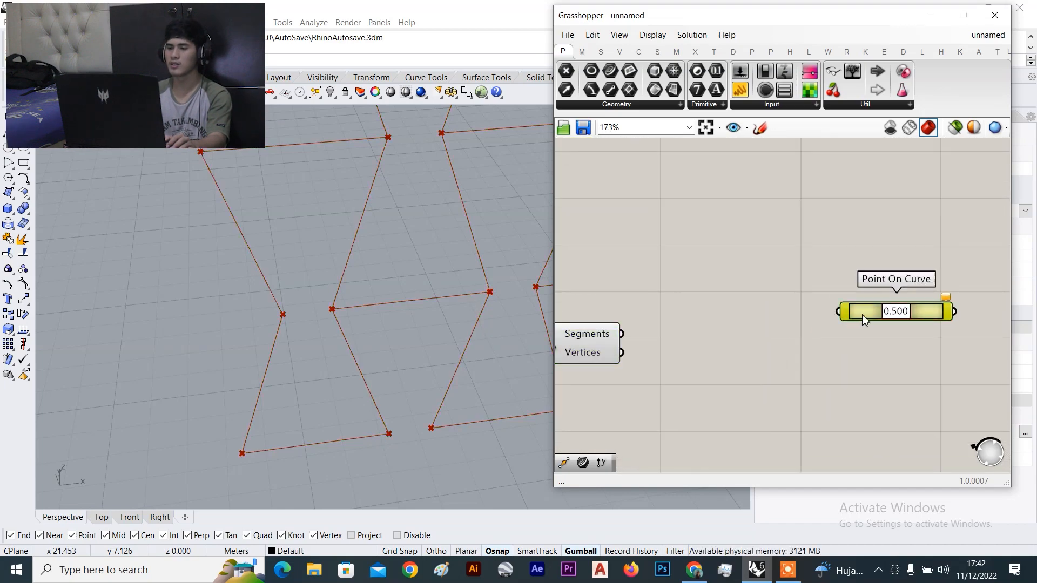
pyautogui.scroll(-4, 862, 315)
pyautogui.scroll(4, 713, 302)
pyautogui.click(721, 310)
pyautogui.scroll(-3, 789, 285)
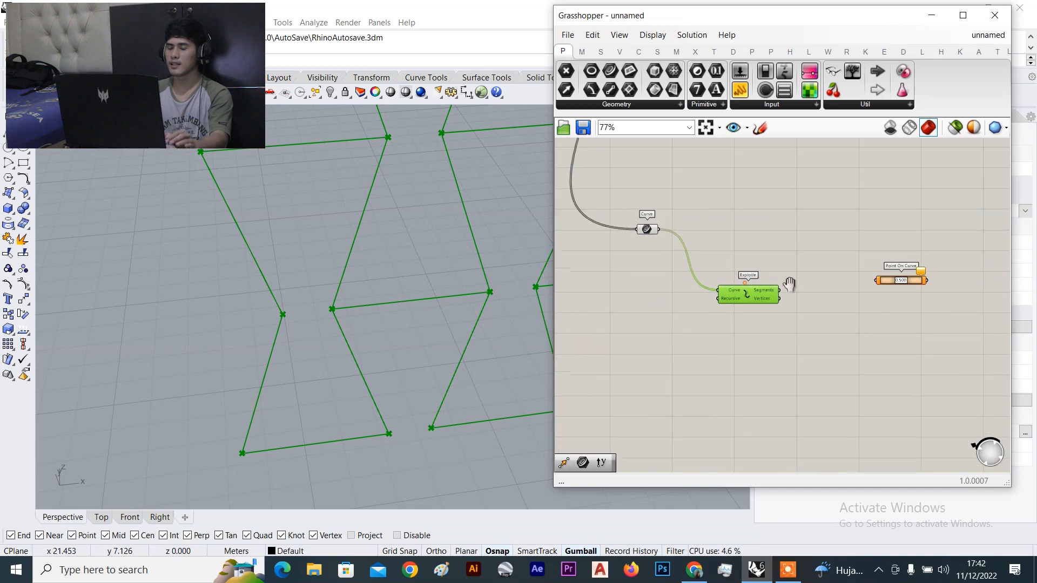
pyautogui.scroll(2, 790, 284)
pyautogui.click(809, 217)
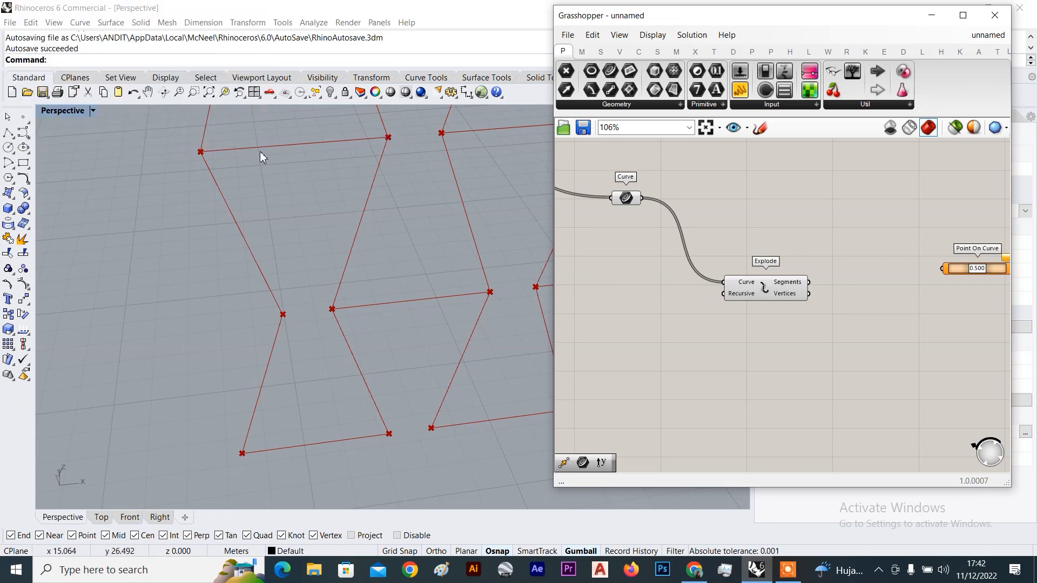
pyautogui.moveTo(756, 289); pyautogui.dragTo(719, 310)
pyautogui.click(805, 239)
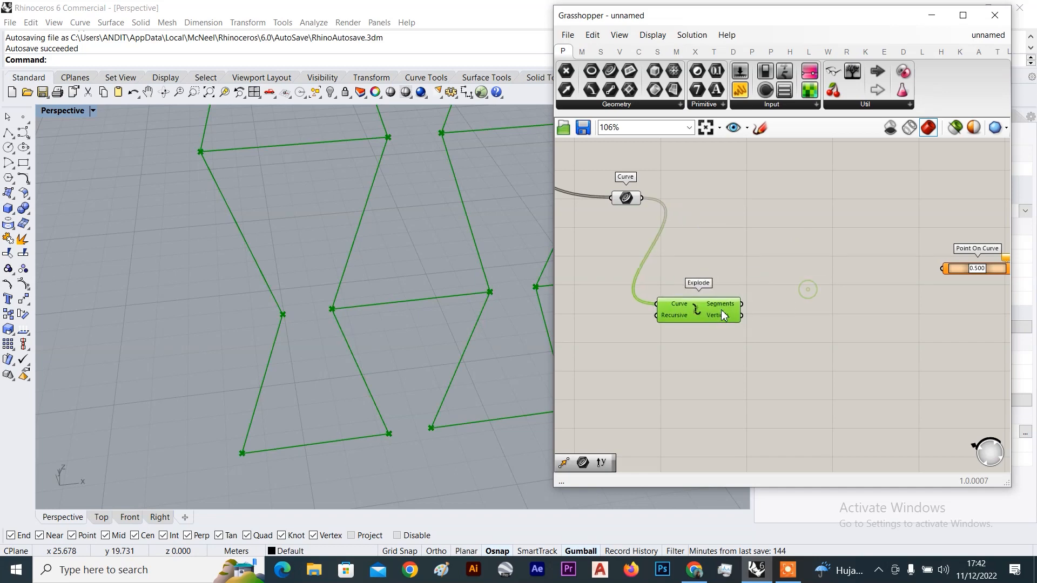
pyautogui.click(781, 341)
pyautogui.scroll(3, 781, 341)
pyautogui.scroll(-2, 795, 324)
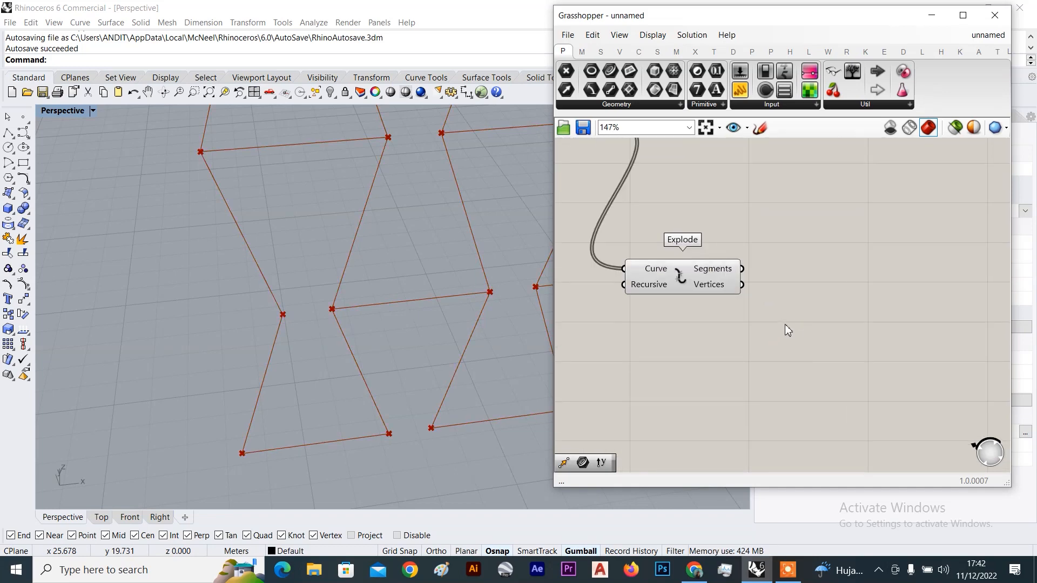
# Place a List Item component found by searching 'list item'
pyautogui.doubleClick(786, 326)
pyautogui.write('list item')
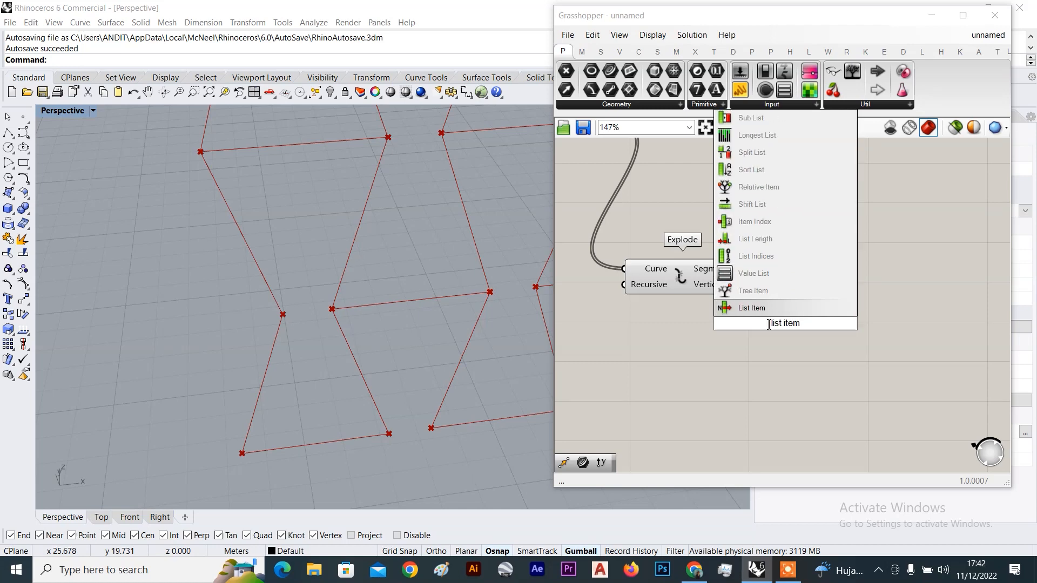
pyautogui.press('Return')
pyautogui.scroll(4, 746, 276)
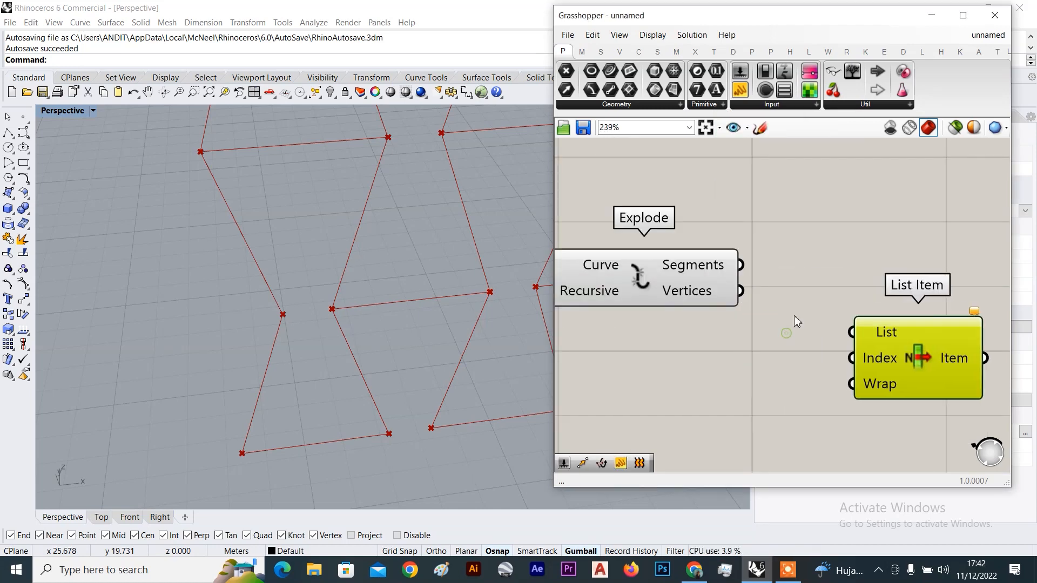
pyautogui.scroll(-4, 778, 313)
pyautogui.scroll(4, 745, 319)
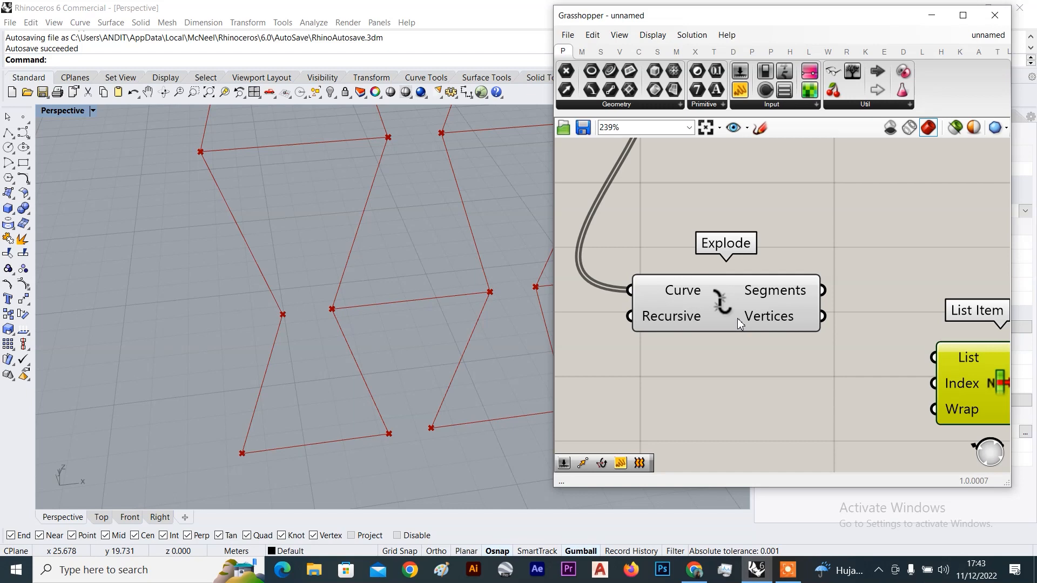
pyautogui.scroll(1, 829, 331)
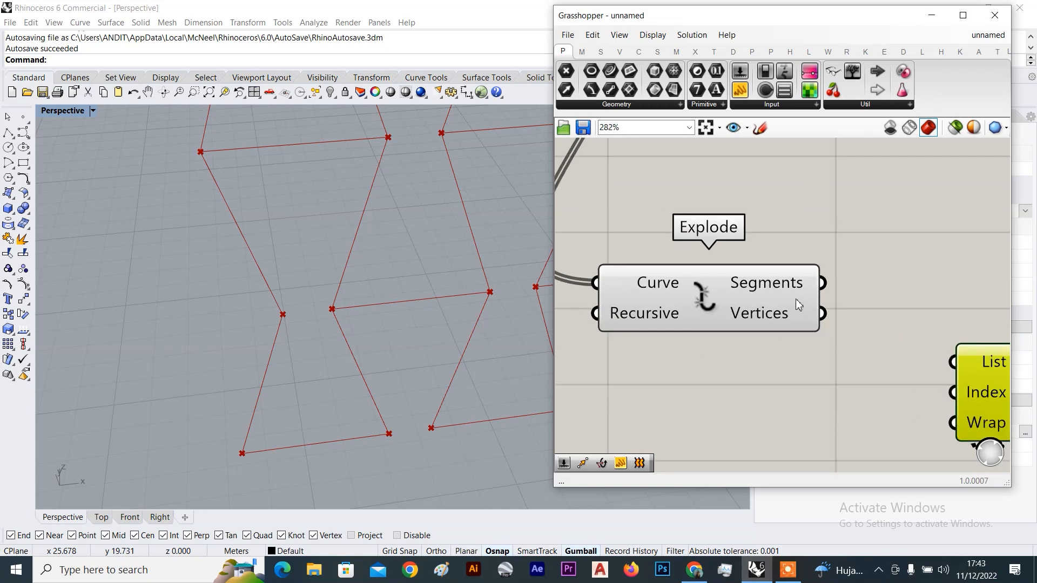
# Inspect the Explode component's Segments and Vertices outputs
pyautogui.moveTo(795, 303)
pyautogui.scroll(2, 755, 289)
pyautogui.moveTo(767, 281)
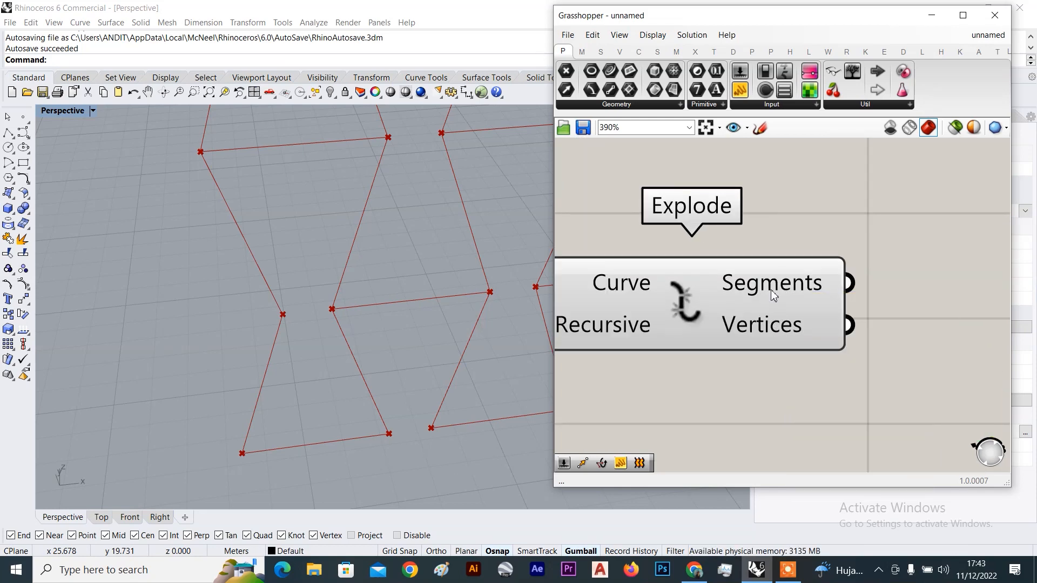
pyautogui.moveTo(788, 326)
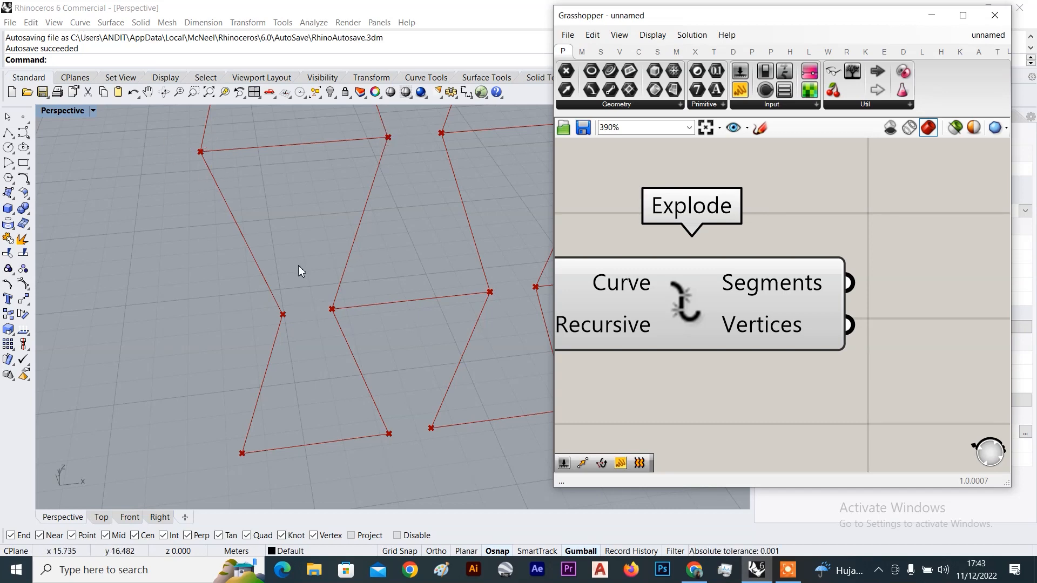
pyautogui.scroll(-3, 370, 342)
pyautogui.scroll(3, 371, 343)
# Orbit and zoom the Perspective viewport to inspect the polyline cell grid
pyautogui.moveTo(374, 287); pyautogui.dragTo(349, 250, button='right')
pyautogui.scroll(6, 394, 315)
pyautogui.scroll(-10, 393, 316)
pyautogui.scroll(-12, 338, 313)
pyautogui.scroll(8, 351, 183)
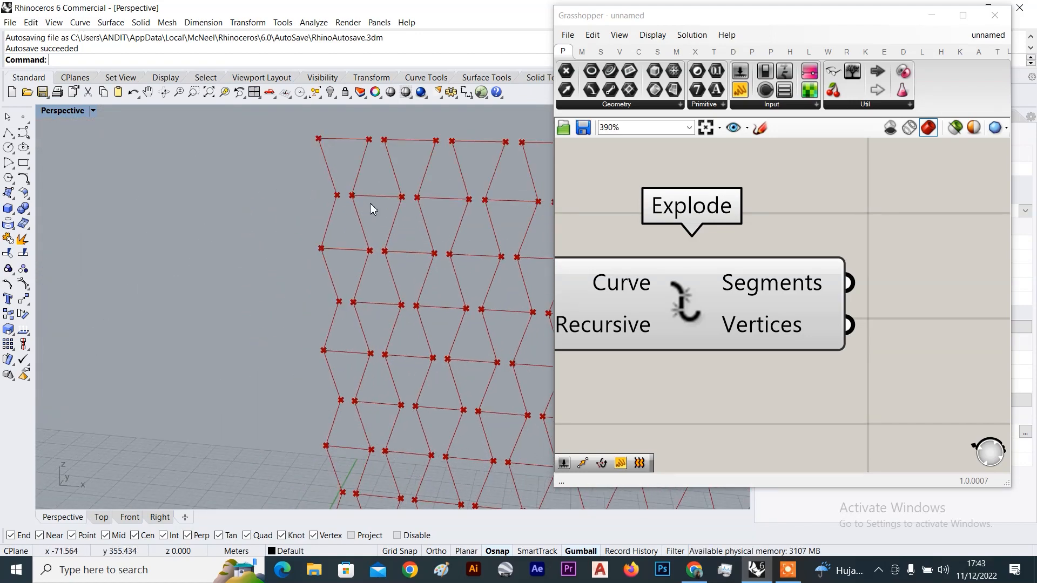
pyautogui.scroll(-10, 370, 211)
pyautogui.scroll(10, 369, 307)
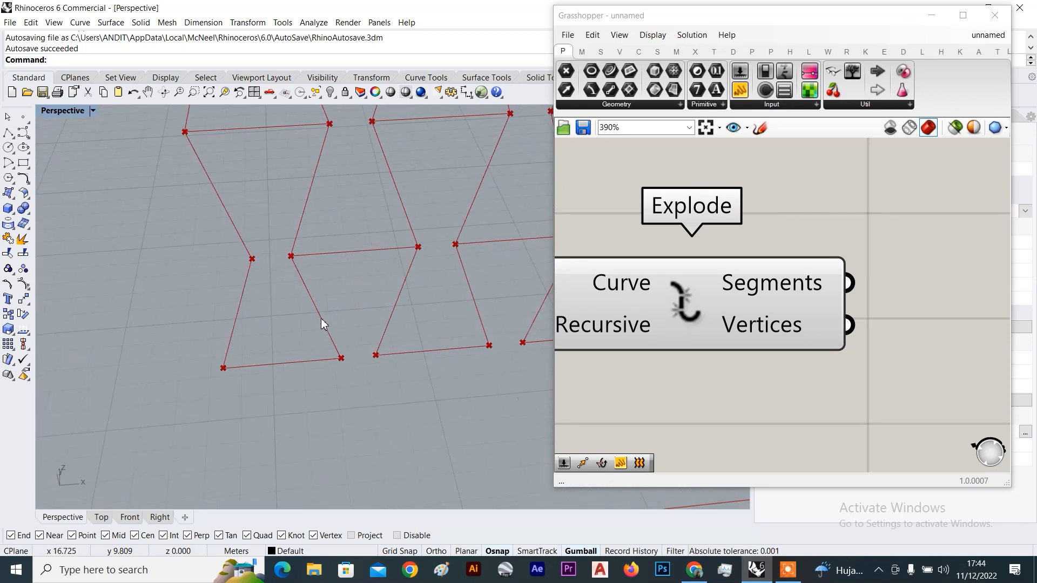
pyautogui.scroll(3, 341, 355)
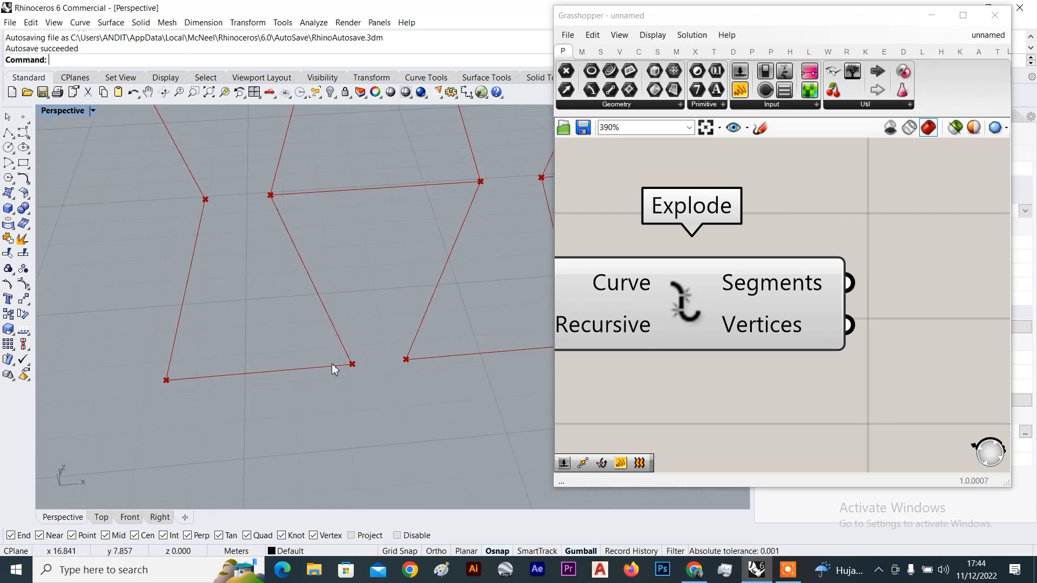
pyautogui.moveTo(355, 364); pyautogui.dragTo(363, 368, button='right')
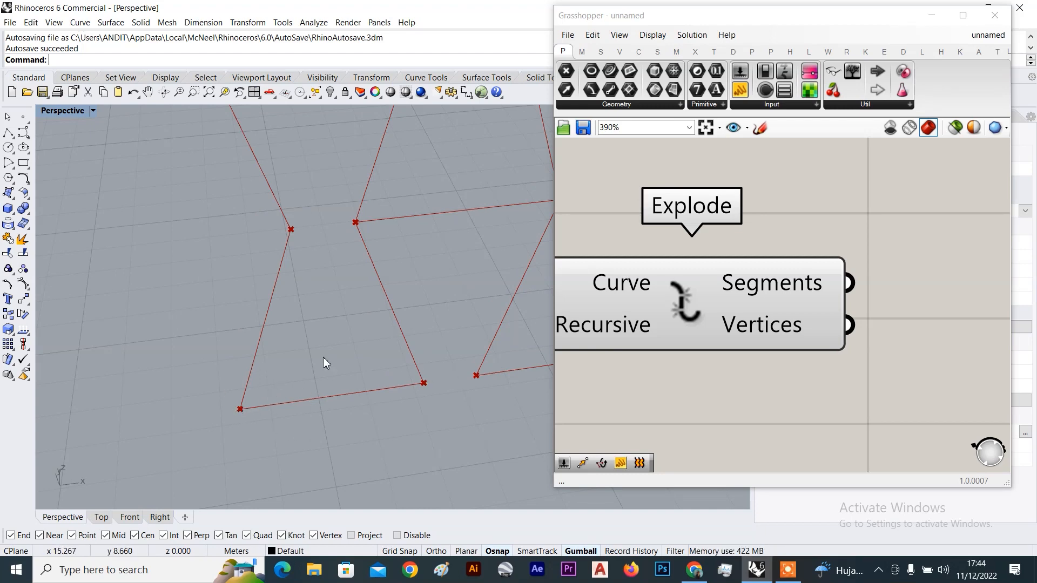
pyautogui.scroll(3, 334, 283)
pyautogui.moveTo(348, 397)
pyautogui.mouseDown(button='right')
pyautogui.moveTo(351, 378)
pyautogui.moveTo(351, 388)
pyautogui.mouseUp(button='right')
pyautogui.scroll(-6, 351, 387)
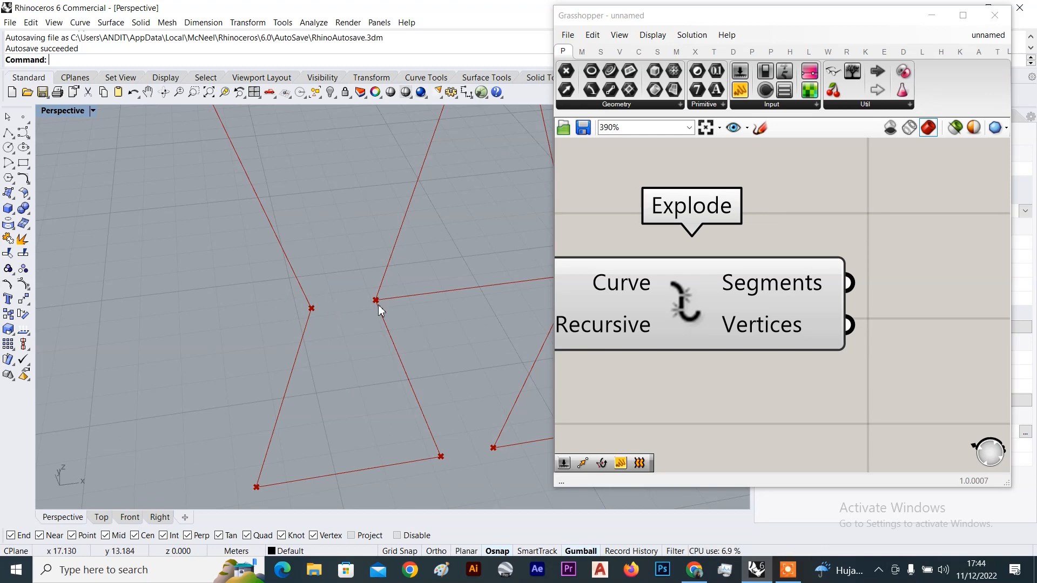
pyautogui.scroll(-6, 352, 343)
pyautogui.scroll(10, 305, 247)
pyautogui.scroll(-8, 211, 322)
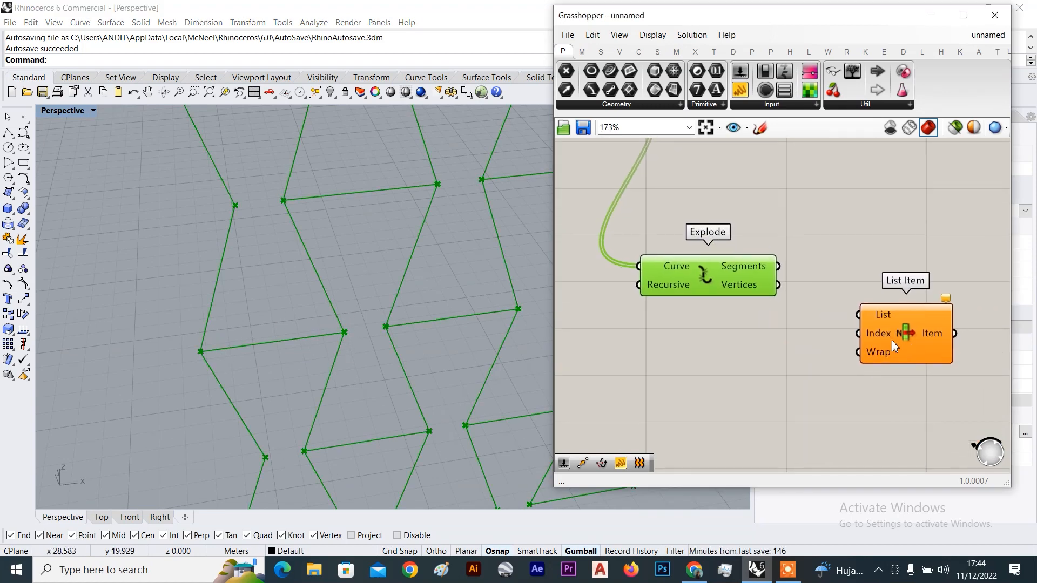
pyautogui.scroll(-4, 892, 340)
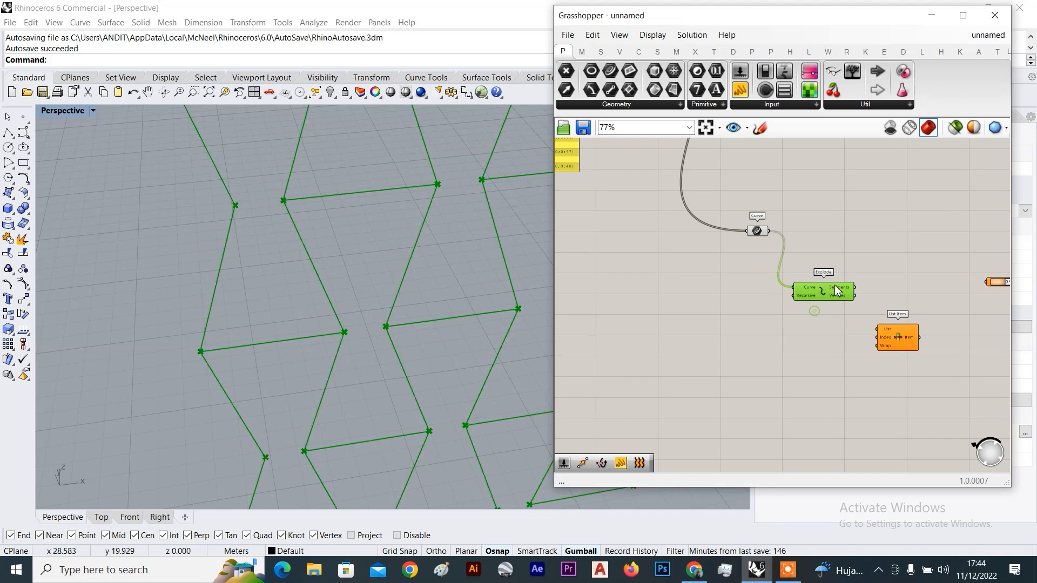
# Nudge Explode up and right, then orbit the view until the triangular cell rows are level
pyautogui.moveTo(836, 290); pyautogui.dragTo(858, 277)
pyautogui.scroll(-3, 333, 315)
pyautogui.click(790, 229)
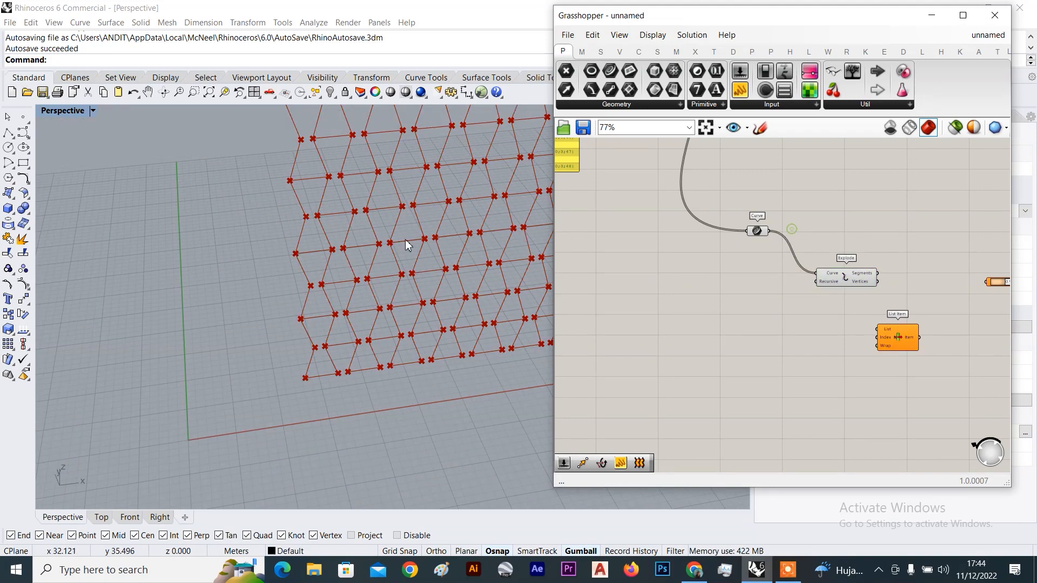
pyautogui.scroll(-10, 242, 286)
pyautogui.moveTo(269, 254); pyautogui.dragTo(281, 230, button='right')
pyautogui.scroll(5, 289, 167)
pyautogui.scroll(6, 290, 164)
pyautogui.moveTo(286, 164); pyautogui.dragTo(270, 216, button='right')
pyautogui.scroll(4, 170, 176)
pyautogui.moveTo(170, 259); pyautogui.dragTo(203, 262, button='right')
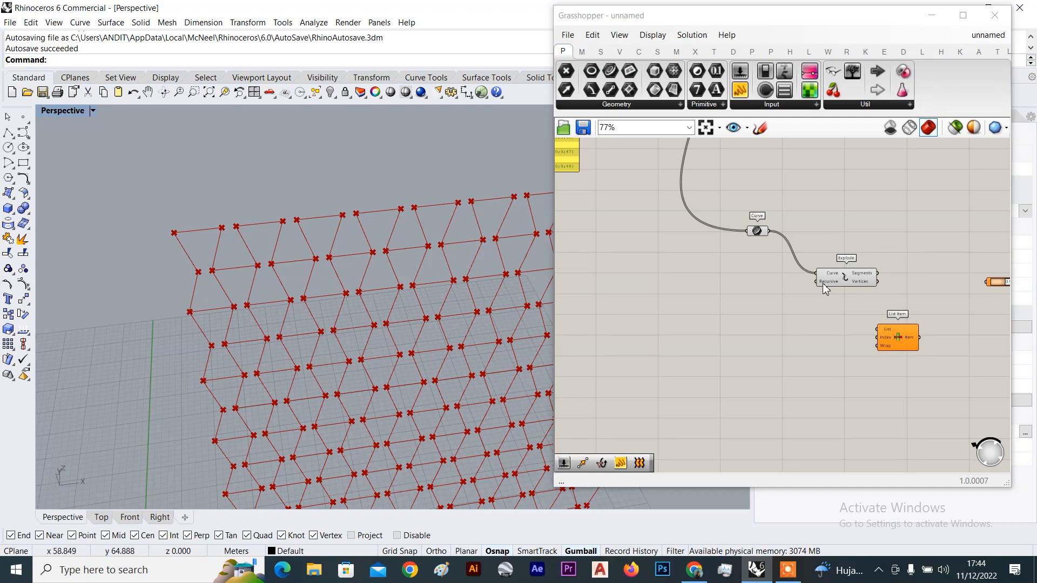
pyautogui.scroll(-7, 224, 309)
pyautogui.moveTo(224, 309); pyautogui.dragTo(223, 275, button='right')
pyautogui.scroll(8, 223, 429)
pyautogui.scroll(3, 208, 367)
pyautogui.moveTo(201, 363); pyautogui.dragTo(275, 356, button='right')
pyautogui.scroll(8, 252, 363)
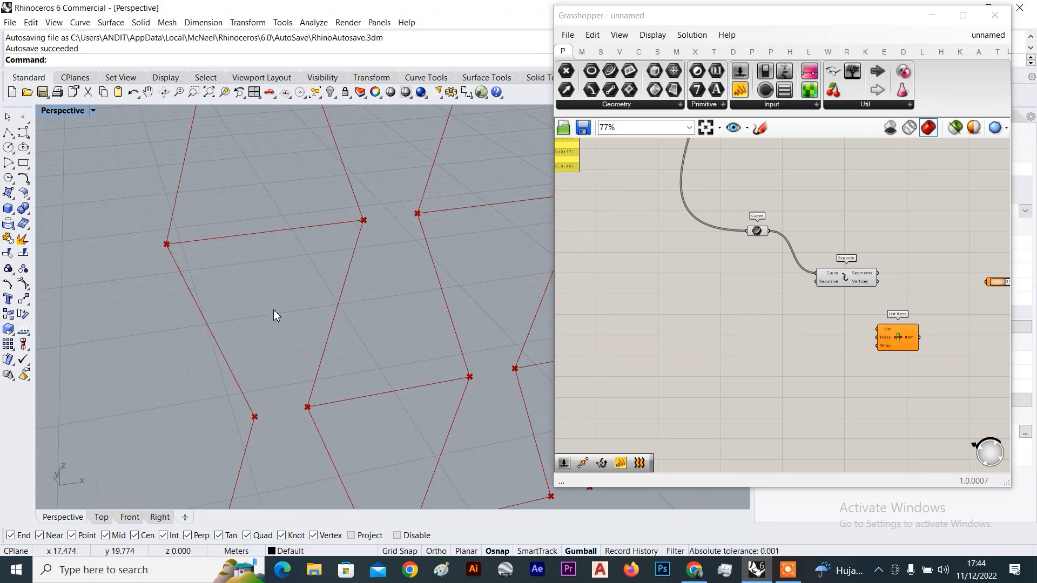
pyautogui.scroll(-10, 274, 309)
pyautogui.moveTo(272, 309); pyautogui.dragTo(232, 300, button='right')
pyautogui.scroll(8, 185, 246)
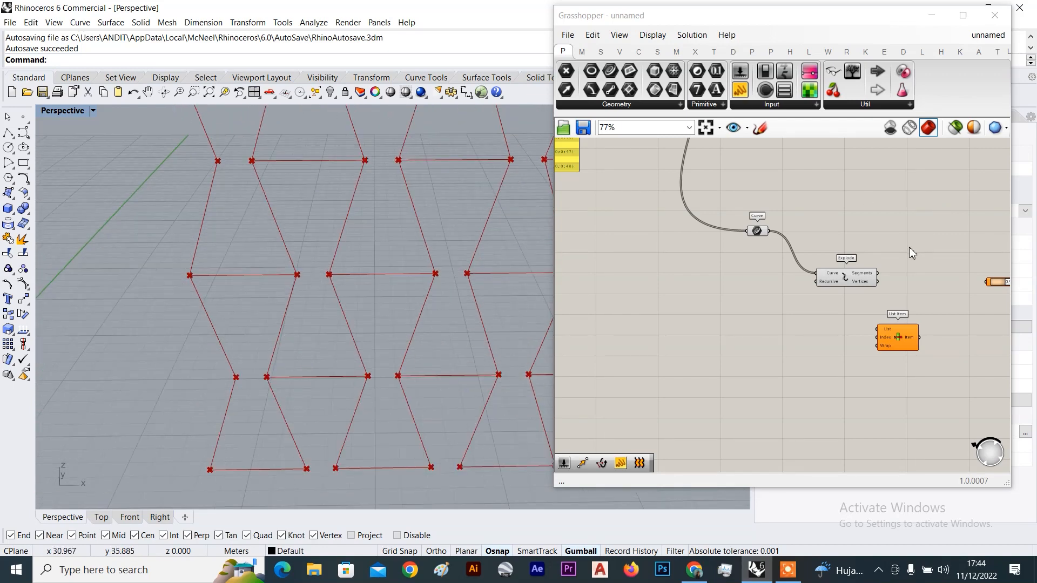
# Move Explode lower on the canvas and the Curve parameter further left
pyautogui.moveTo(832, 277); pyautogui.dragTo(837, 308)
pyautogui.scroll(2, 724, 225)
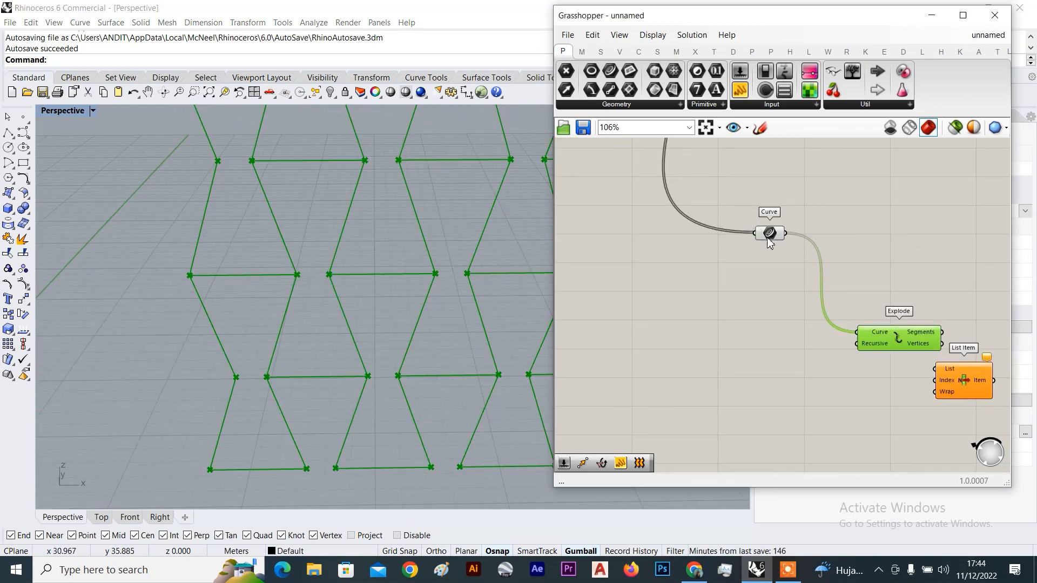
pyautogui.moveTo(770, 242); pyautogui.dragTo(674, 241)
pyautogui.doubleClick(810, 239)
# Place a List Item and wire the Curve outlines into its List input
pyautogui.write('list')
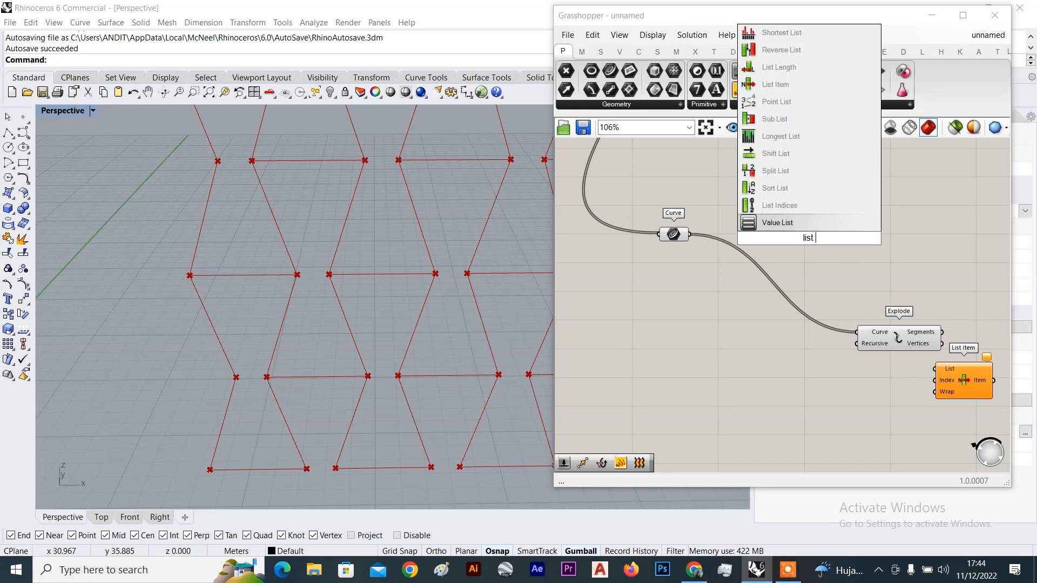
pyautogui.write(' ite')
pyautogui.click(790, 222)
pyautogui.scroll(2, 730, 225)
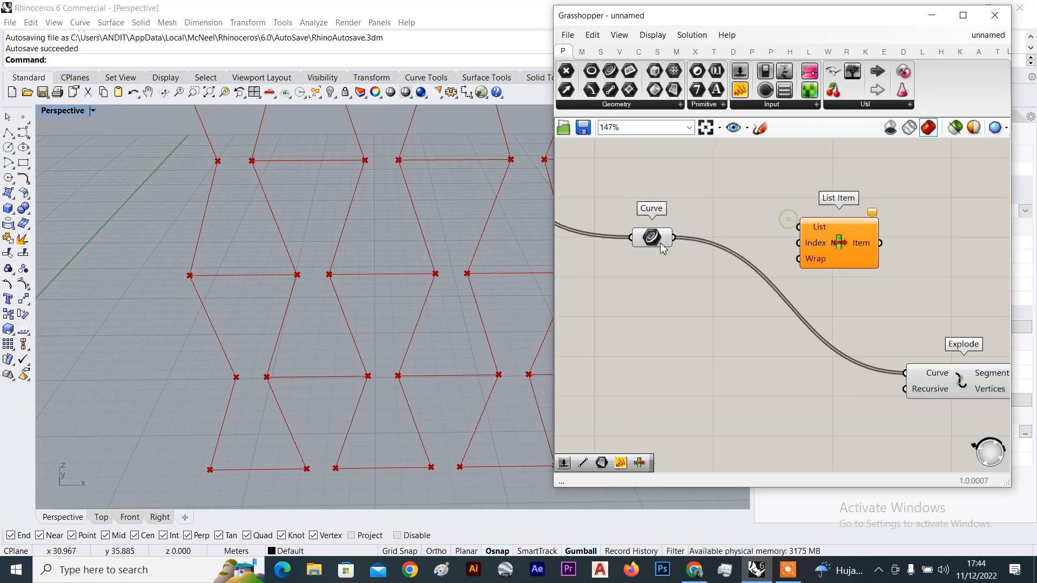
pyautogui.moveTo(674, 237); pyautogui.dragTo(799, 227)
pyautogui.click(845, 249)
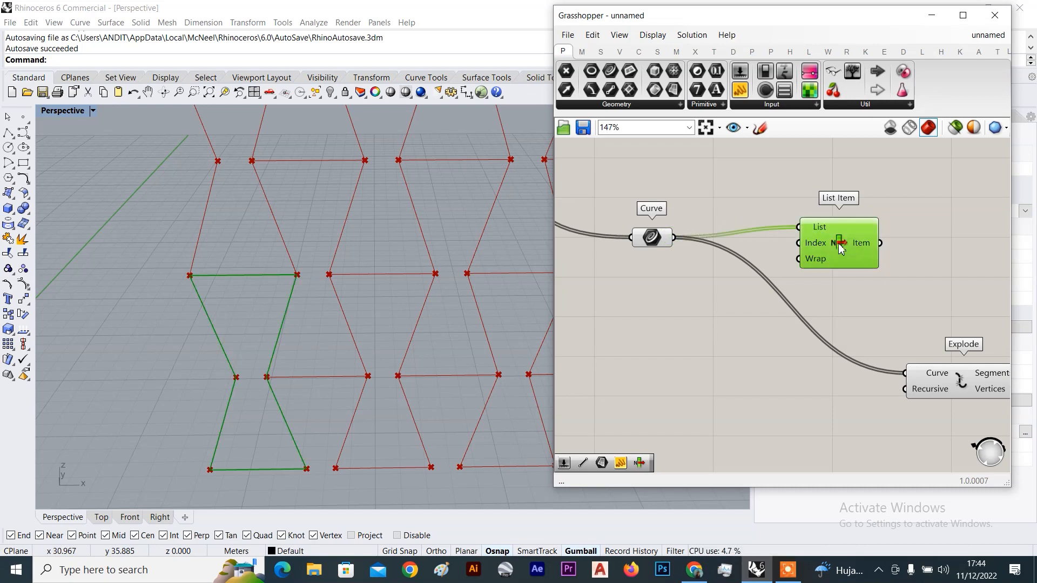
pyautogui.scroll(-3, 851, 254)
# Feed List Item's Item output into Explode, placing List Item between Curve and Explode
pyautogui.moveTo(854, 284); pyautogui.dragTo(804, 248, button='right')
pyautogui.scroll(3, 811, 217)
pyautogui.moveTo(822, 204); pyautogui.dragTo(847, 335)
pyautogui.moveTo(792, 208); pyautogui.dragTo(716, 300)
pyautogui.click(812, 238)
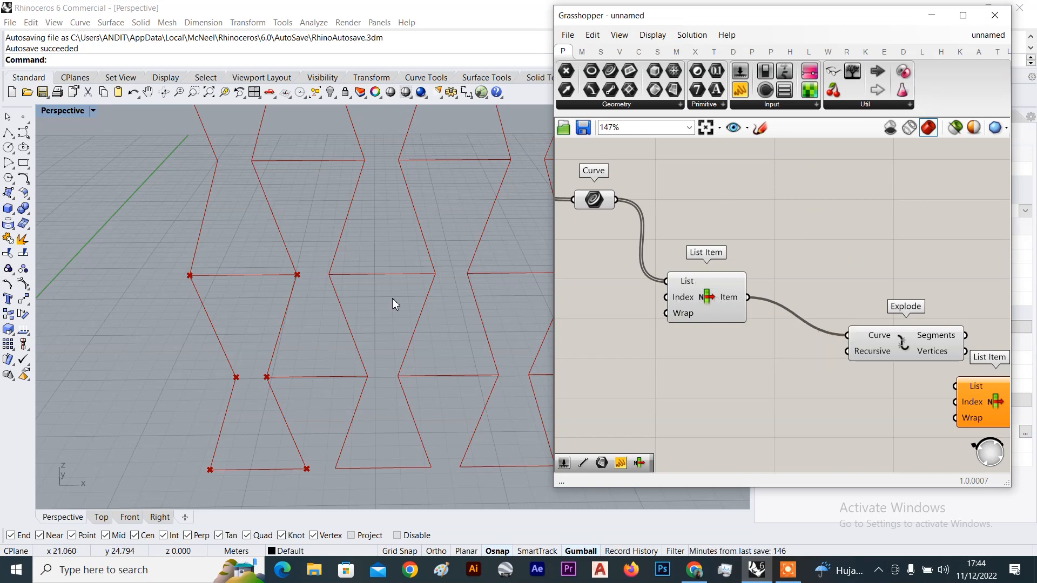
# Preview Explode's segments for the single selected bowtie cell
pyautogui.scroll(-6, 296, 322)
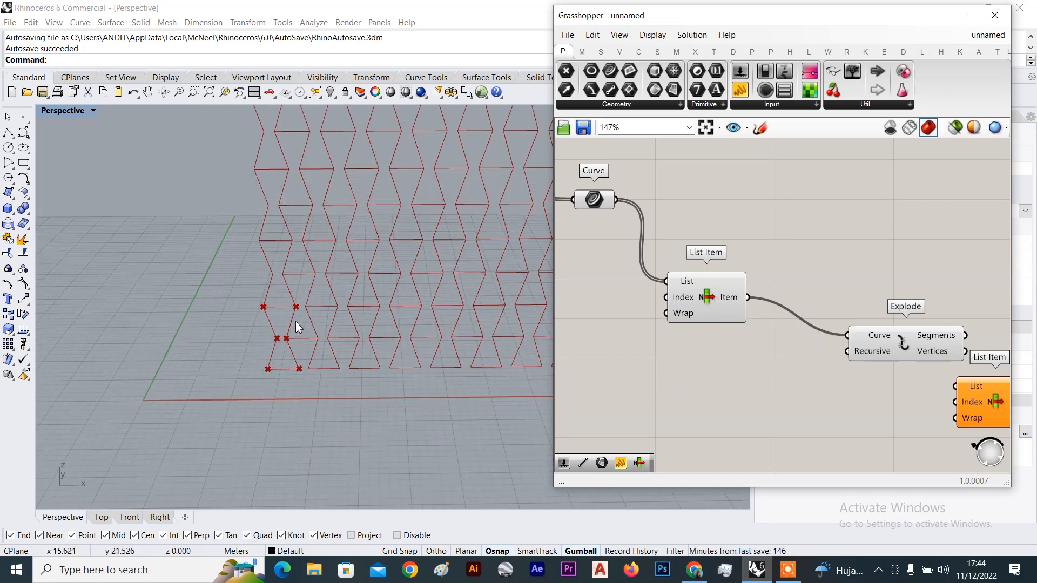
pyautogui.scroll(3, 277, 174)
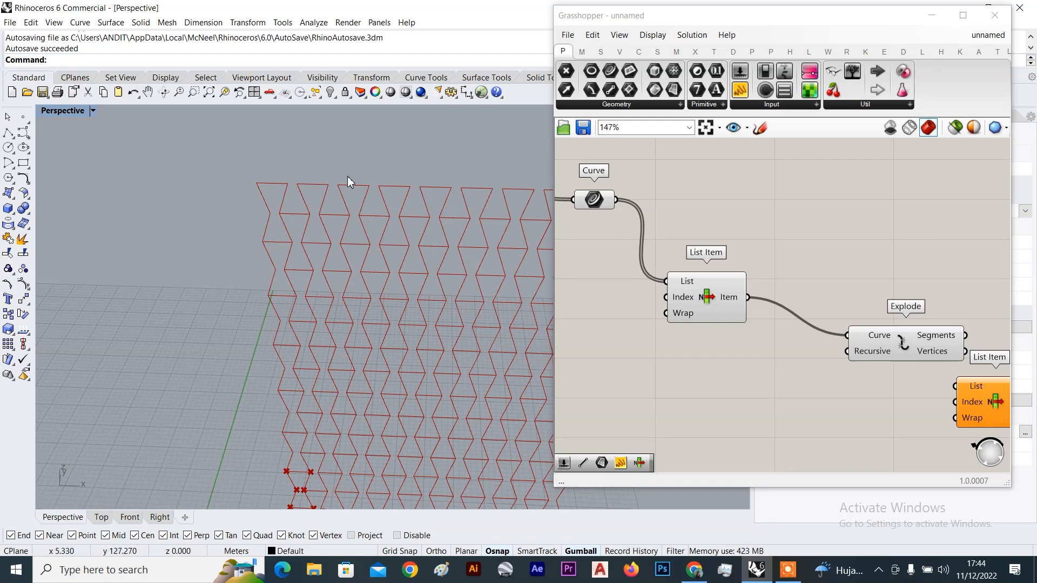
pyautogui.scroll(-3, 348, 176)
pyautogui.scroll(-3, 903, 300)
pyautogui.click(899, 300)
pyautogui.scroll(3, 899, 301)
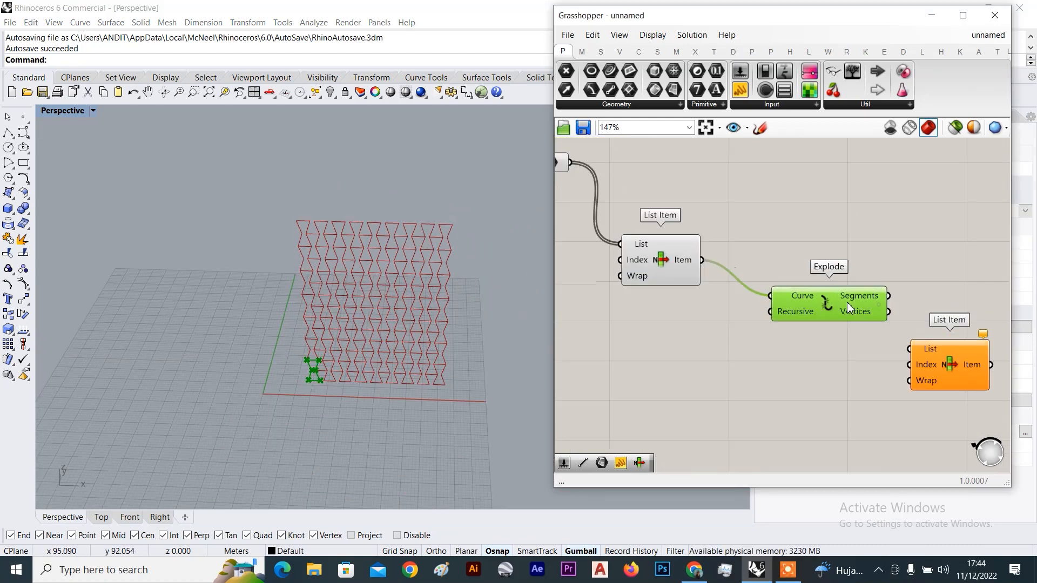
pyautogui.scroll(5, 308, 372)
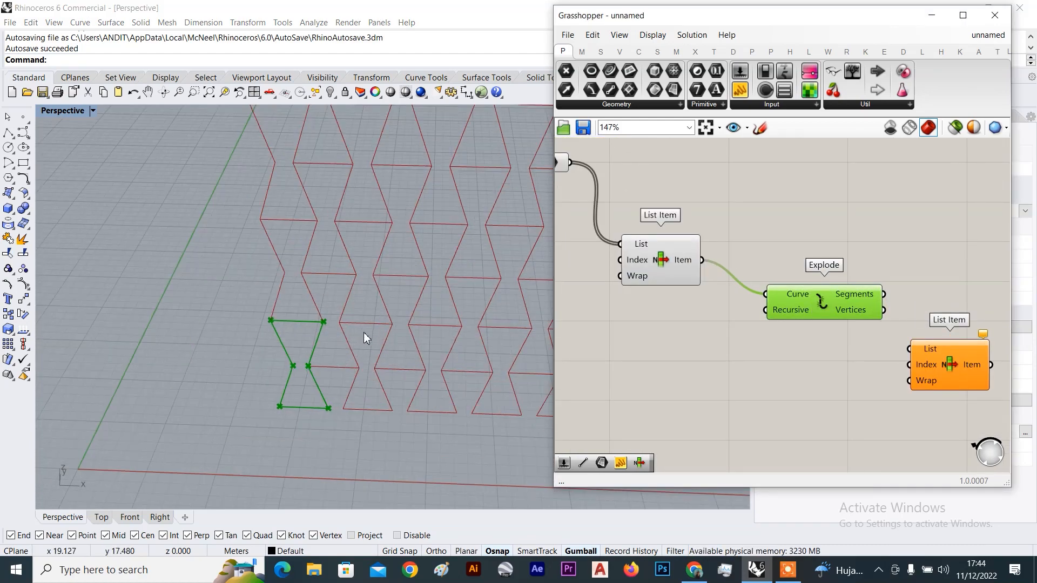
pyautogui.scroll(-3, 380, 310)
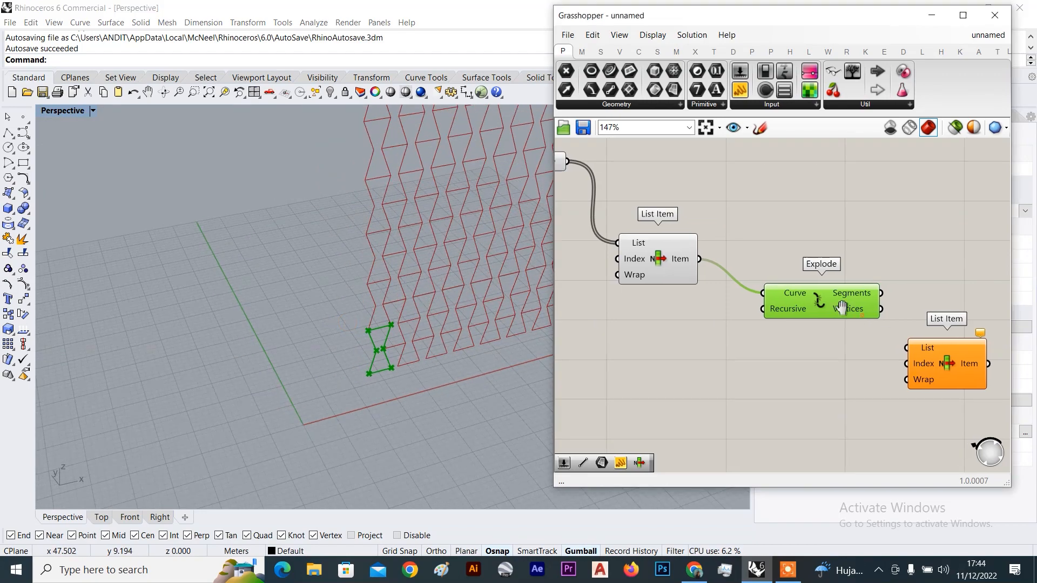
pyautogui.scroll(2, 811, 313)
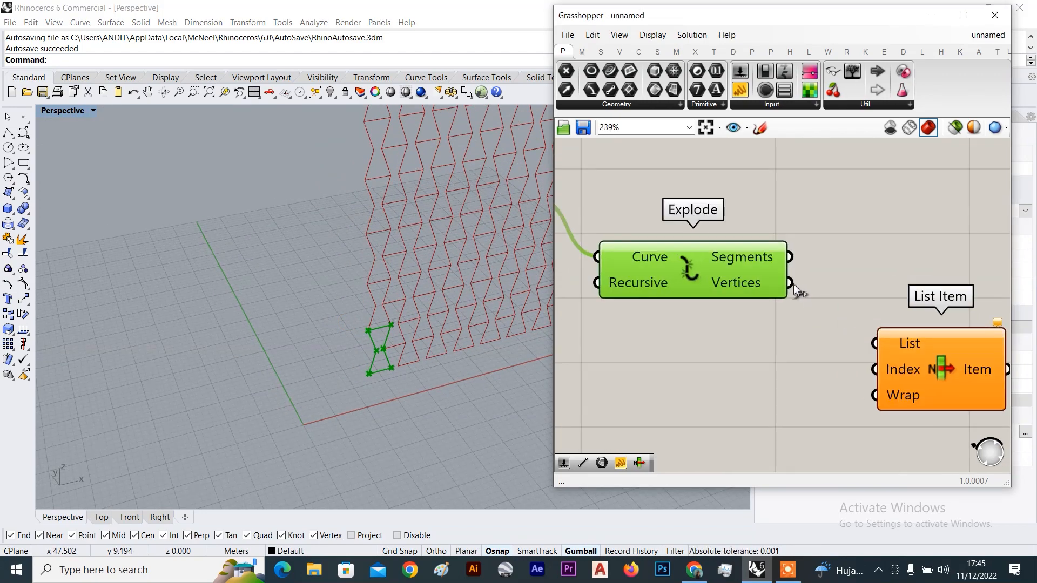
# Wire Explode's Vertices into List Item's List input and reposition List Item
pyautogui.scroll(5, 329, 415)
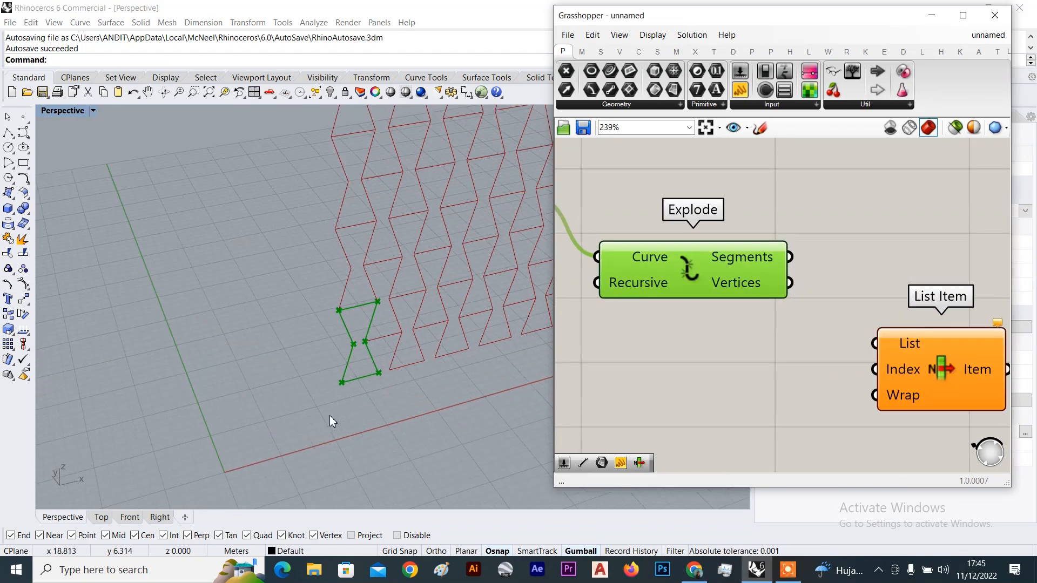
pyautogui.click(824, 269)
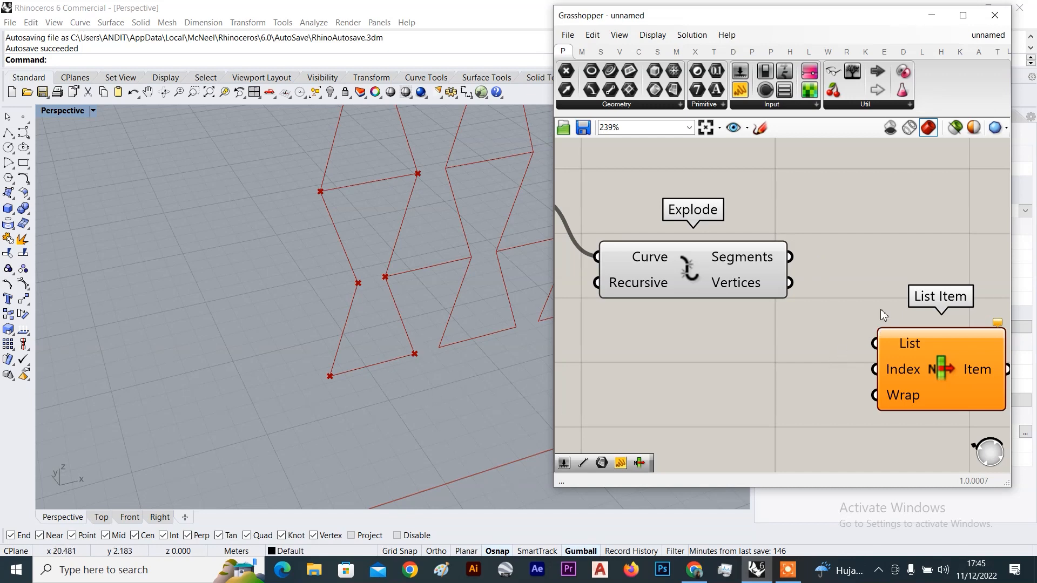
pyautogui.scroll(1, 791, 286)
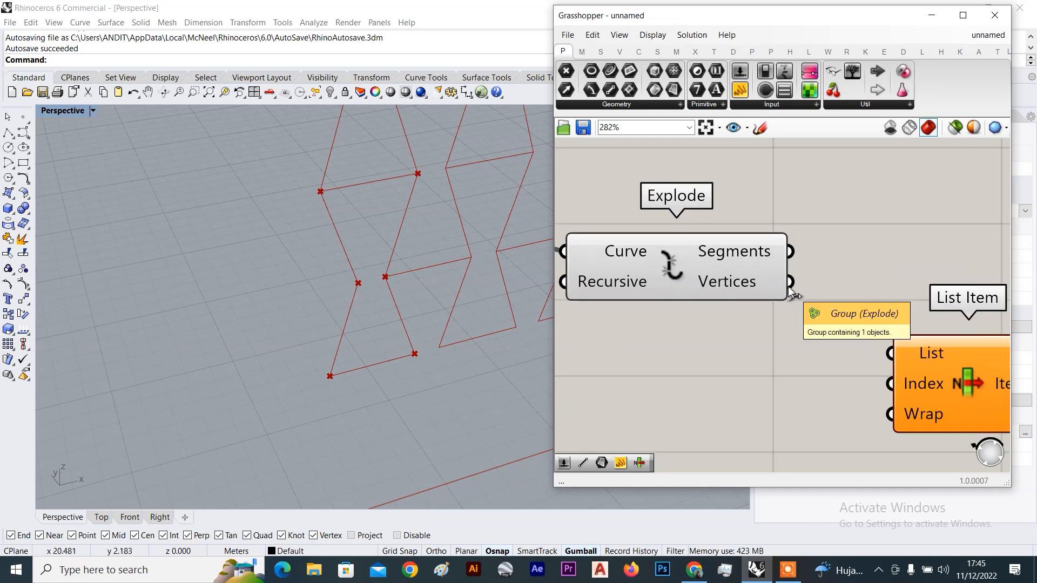
pyautogui.moveTo(791, 286); pyautogui.dragTo(891, 353)
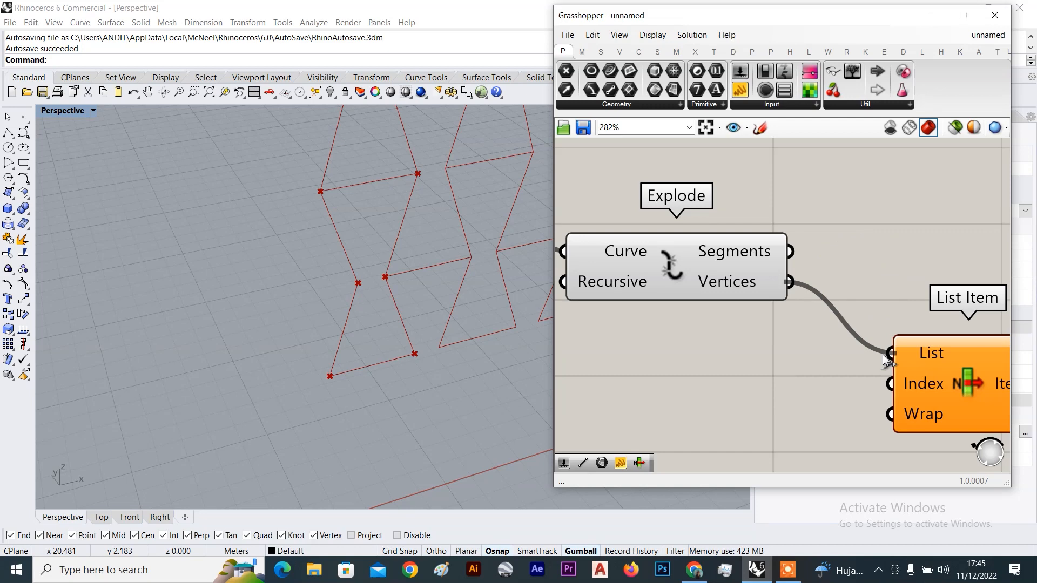
pyautogui.scroll(-2, 896, 367)
pyautogui.moveTo(903, 380); pyautogui.dragTo(738, 314, button='right')
pyautogui.click(783, 319)
pyautogui.moveTo(761, 316); pyautogui.dragTo(807, 322)
pyautogui.click(838, 381)
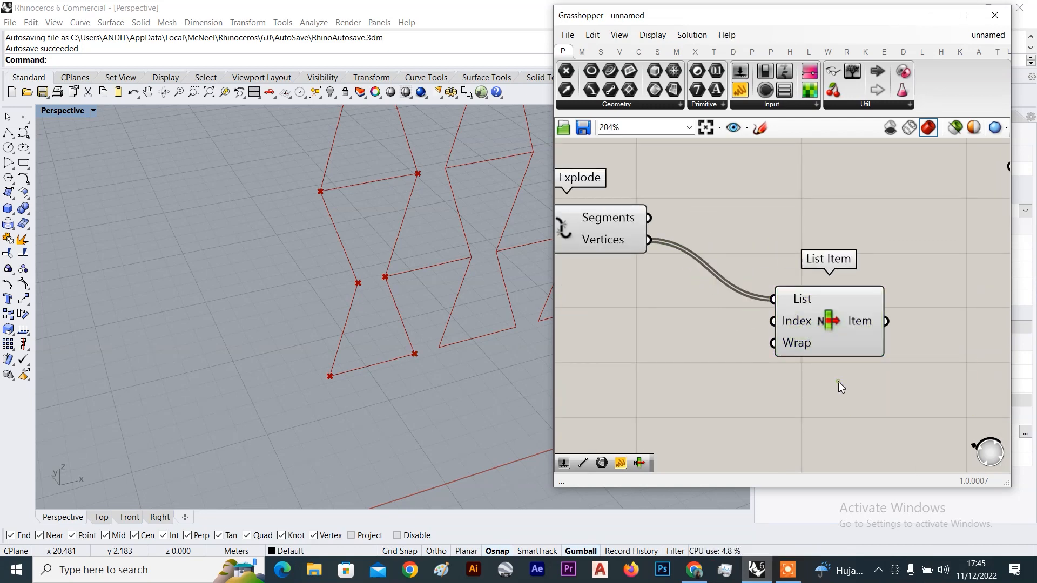
# Add +2, +3, +4 and +5 outputs to List Item, giving six vertex outputs
pyautogui.scroll(2, 818, 322)
pyautogui.scroll(-2, 820, 324)
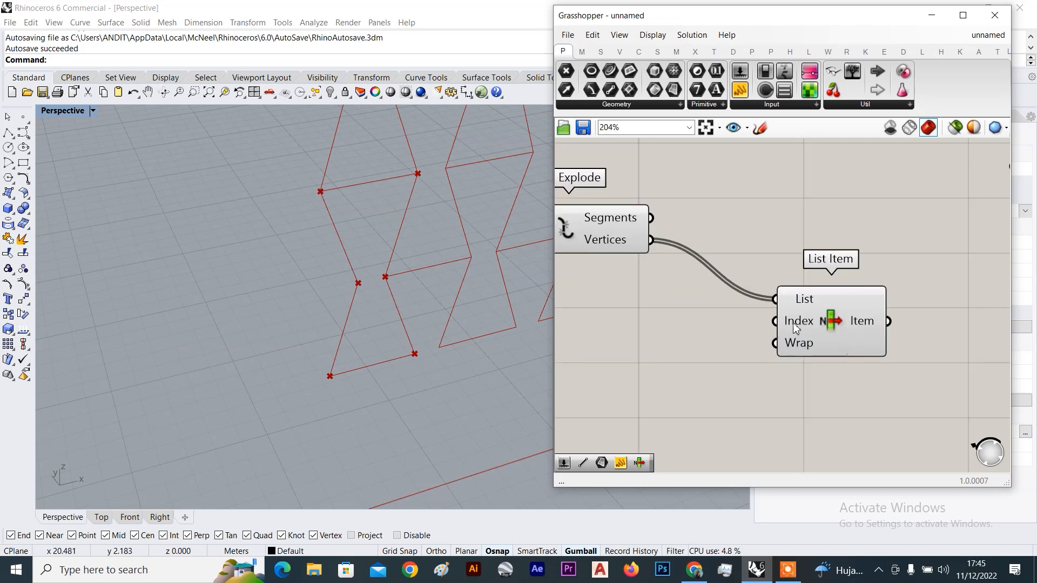
pyautogui.click(816, 327)
pyautogui.scroll(3, 421, 343)
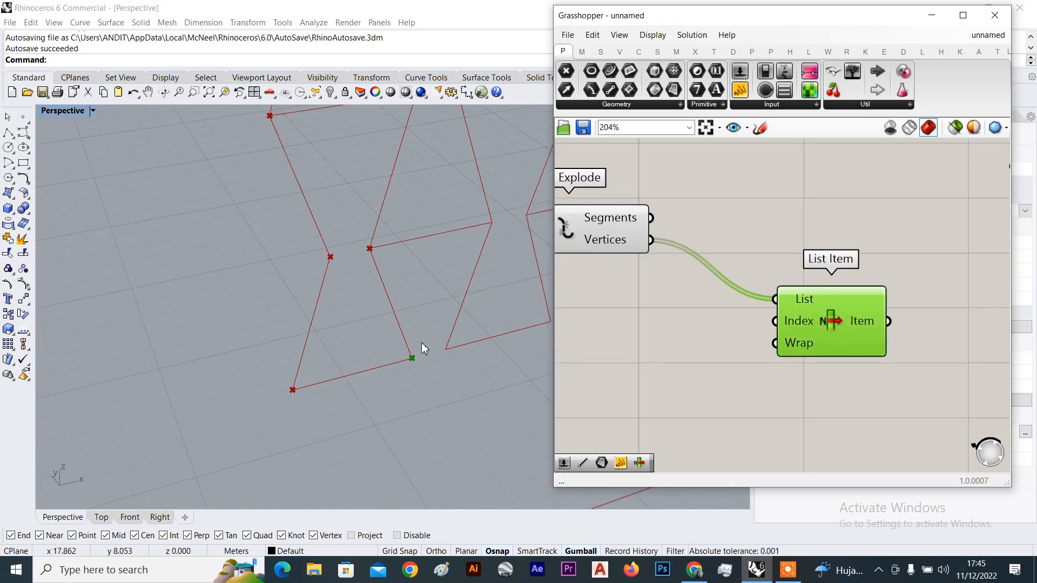
pyautogui.scroll(-3, 334, 317)
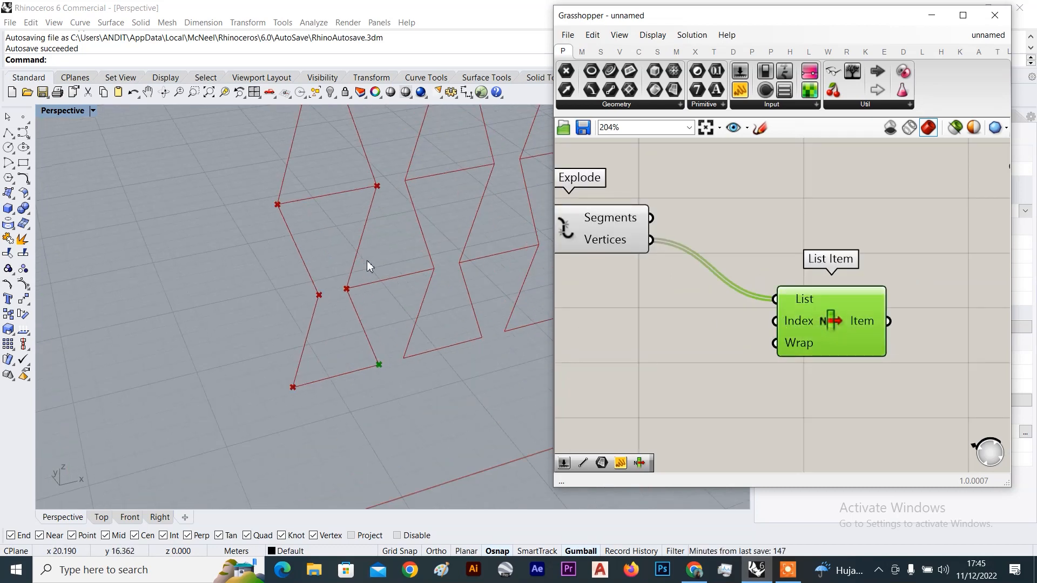
pyautogui.scroll(4, 866, 335)
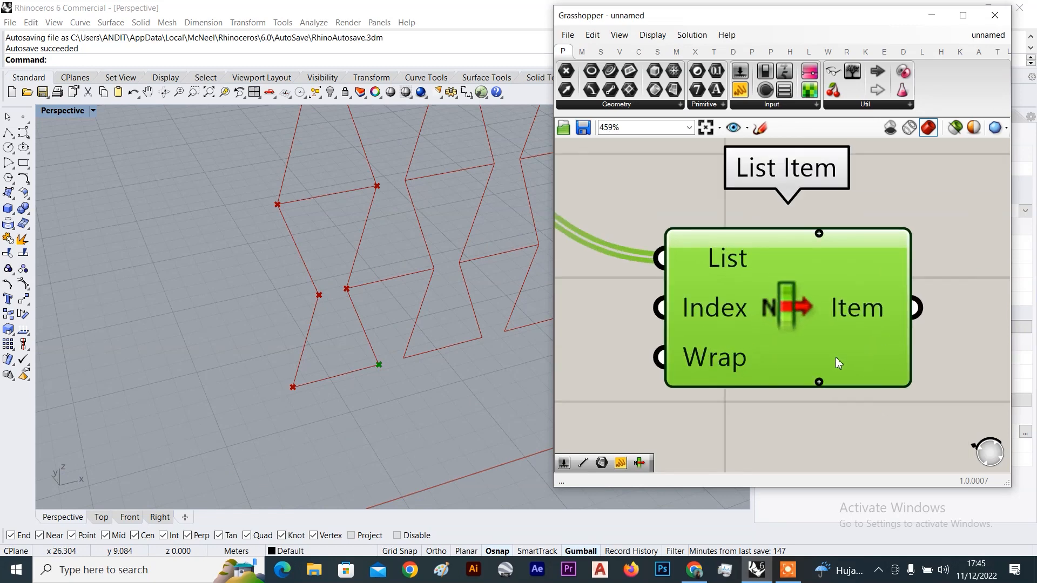
pyautogui.scroll(4, 819, 385)
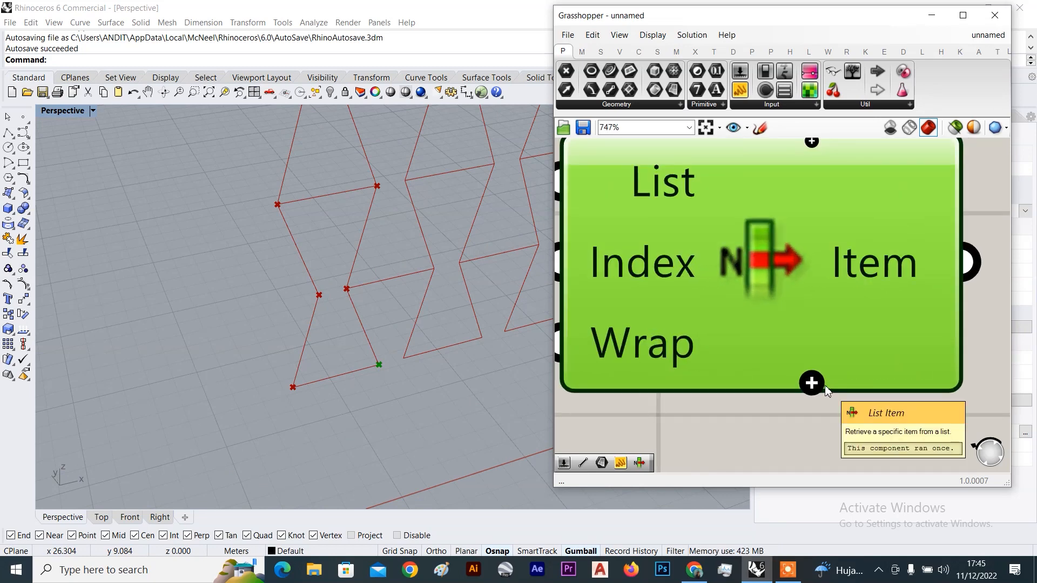
pyautogui.scroll(-2, 856, 380)
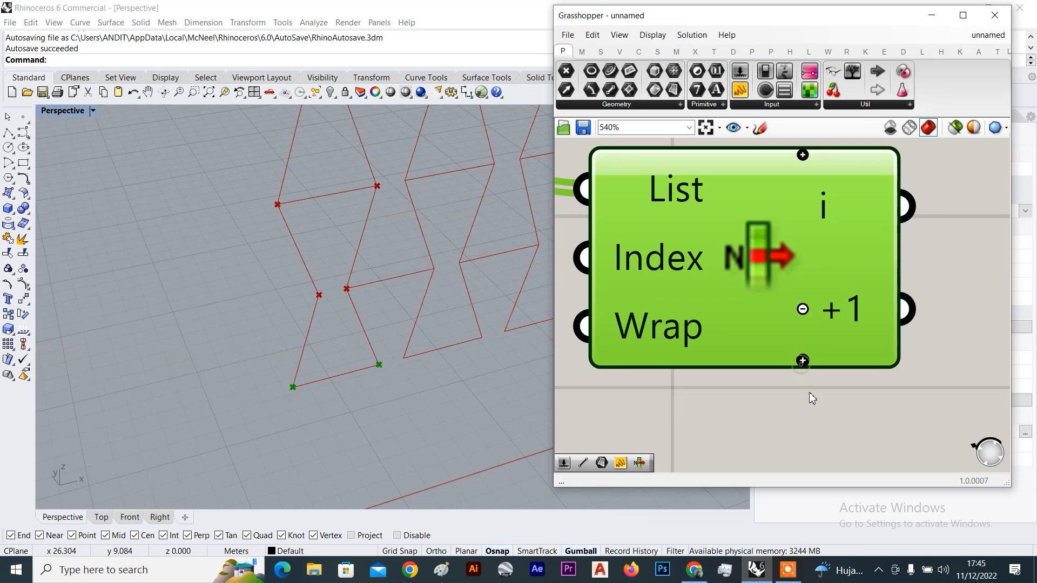
pyautogui.scroll(-2, 808, 387)
pyautogui.scroll(3, 787, 334)
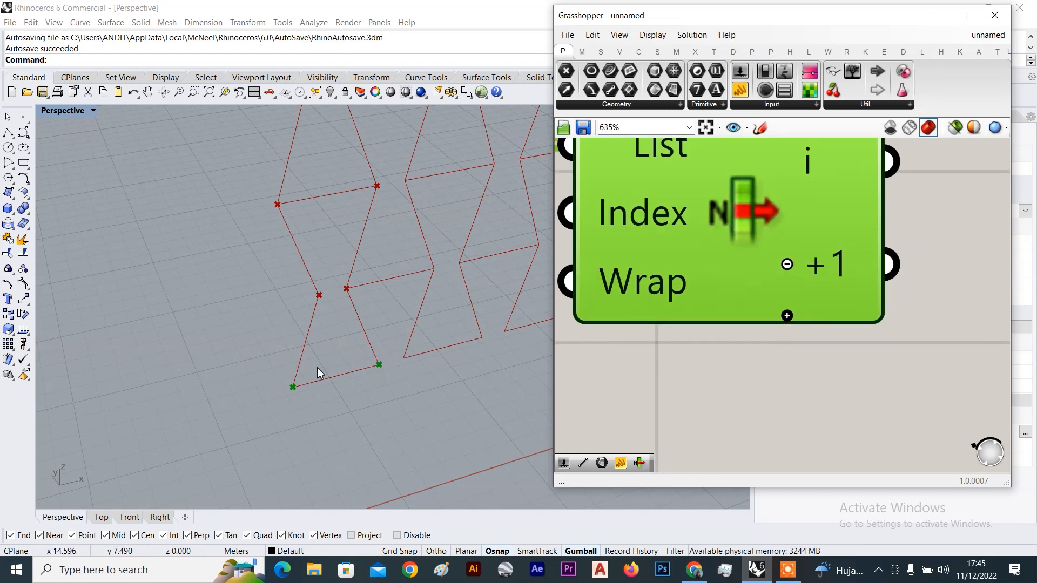
pyautogui.click(787, 315)
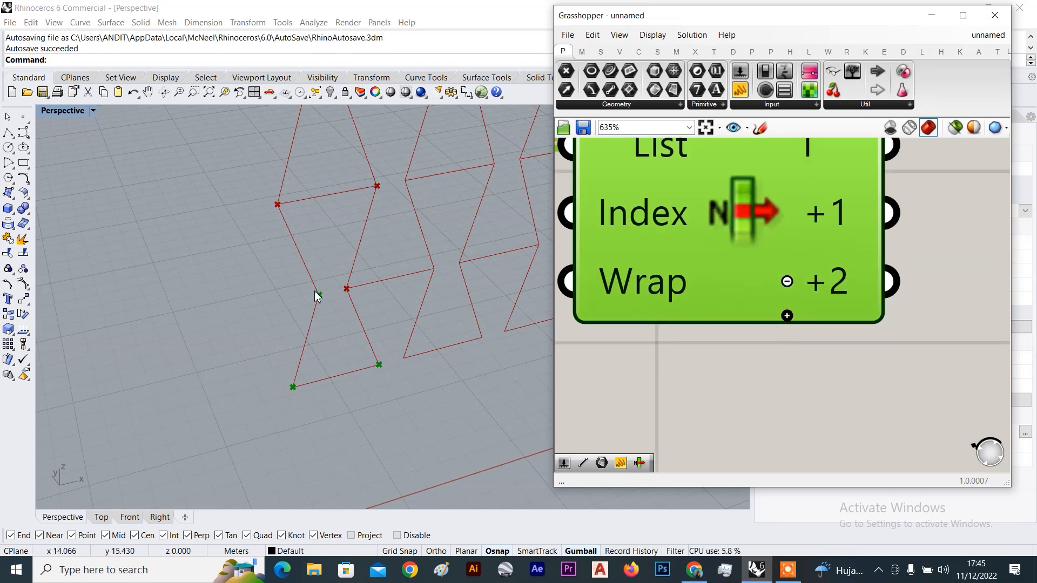
pyautogui.click(786, 315)
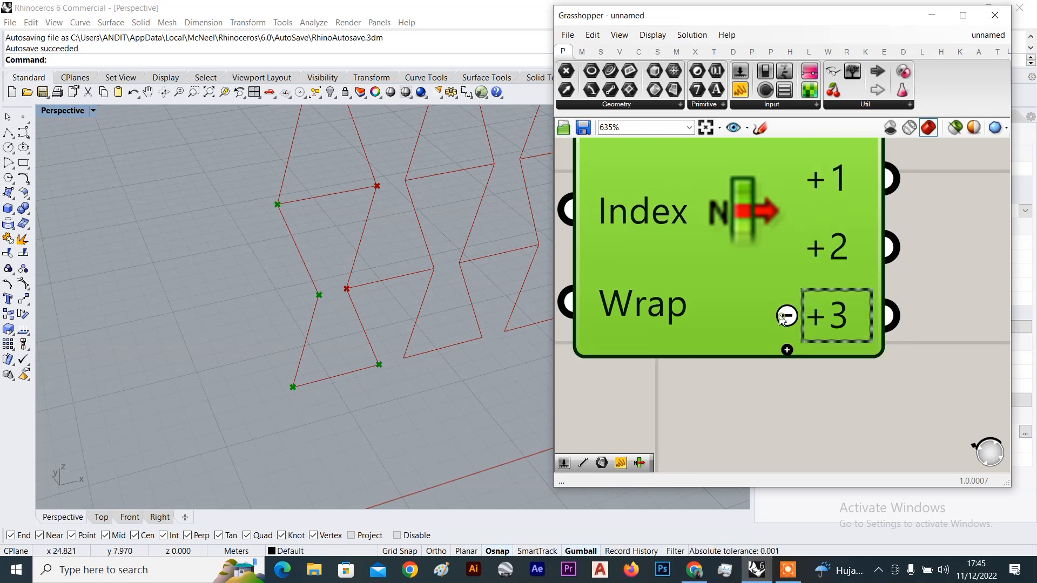
pyautogui.click(787, 349)
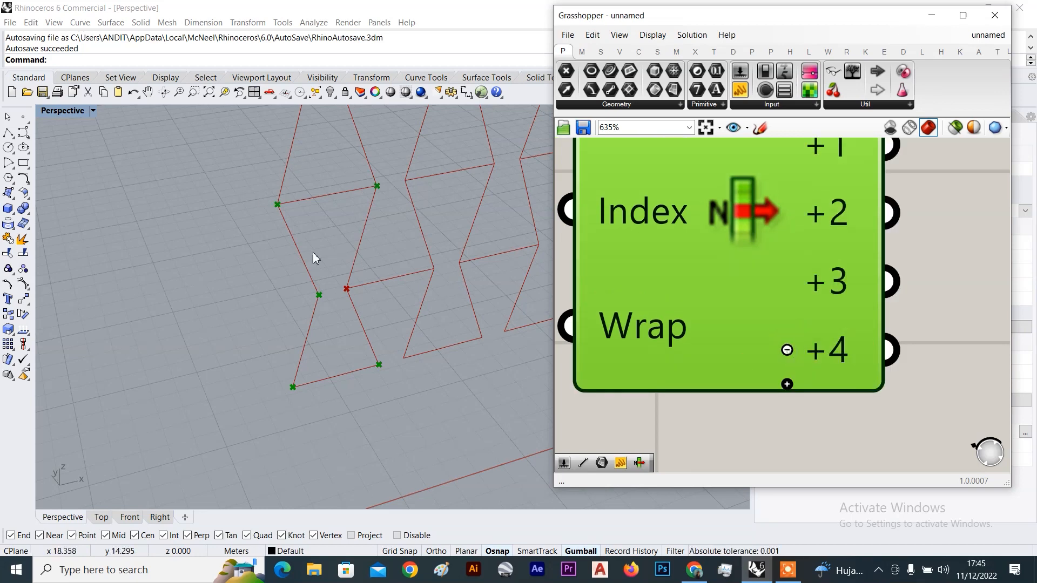
pyautogui.click(787, 384)
# Select the three upstream components that produce the zigzag curves
pyautogui.scroll(-4, 358, 264)
pyautogui.scroll(-1, 780, 282)
pyautogui.scroll(8, 407, 319)
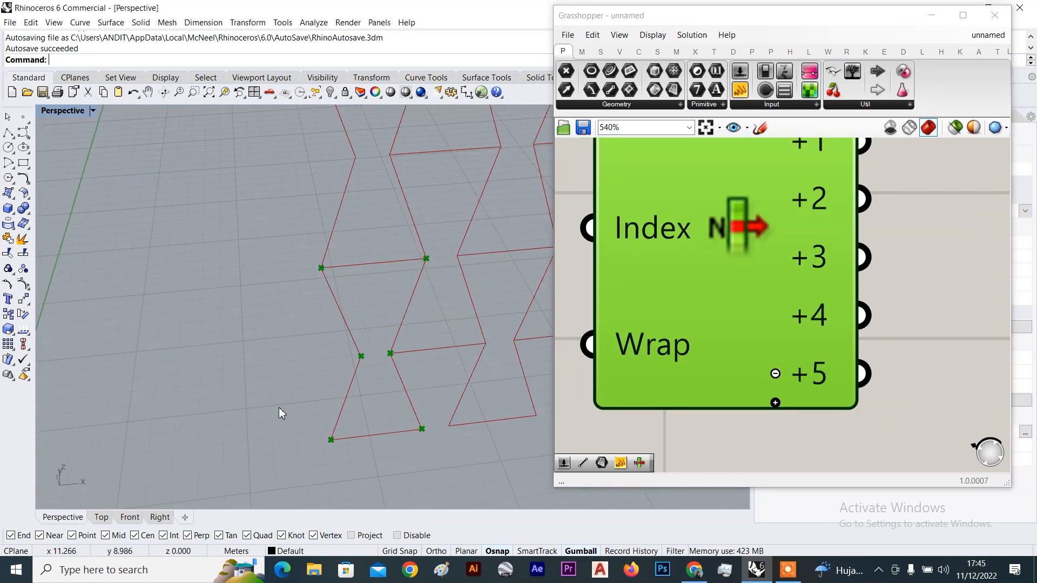
pyautogui.scroll(-4, 757, 302)
pyautogui.click(847, 289)
pyautogui.moveTo(801, 278); pyautogui.dragTo(746, 278, button='right')
pyautogui.scroll(2, 740, 196)
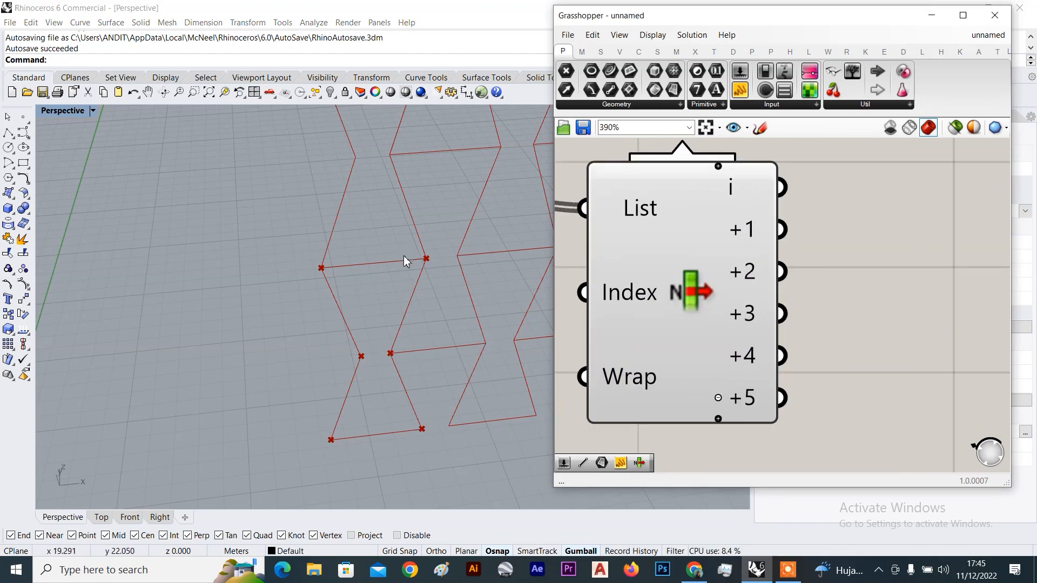
pyautogui.scroll(-4, 800, 289)
pyautogui.click(744, 265)
pyautogui.moveTo(775, 279); pyautogui.dragTo(750, 300, button='right')
pyautogui.scroll(-10, 709, 268)
pyautogui.scroll(2, 707, 260)
pyautogui.scroll(-3, 750, 300)
pyautogui.moveTo(777, 220); pyautogui.dragTo(669, 334)
# Turn Preview off on the upstream zigzag components so their curves are hidden
pyautogui.rightClick(798, 217)
pyautogui.click(843, 239)
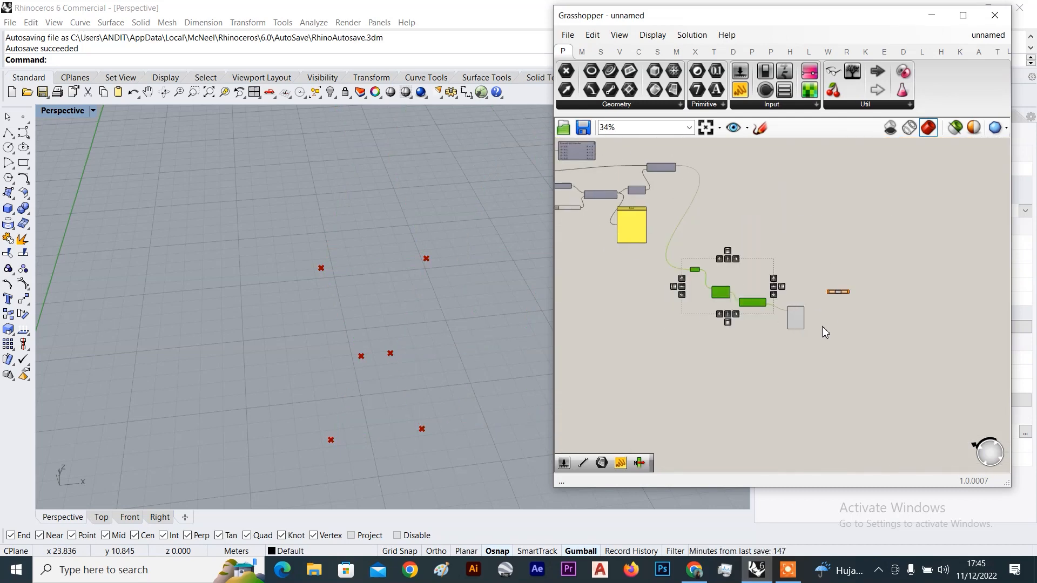
pyautogui.scroll(3, 805, 321)
pyautogui.click(794, 315)
pyautogui.scroll(4, 842, 300)
pyautogui.click(727, 290)
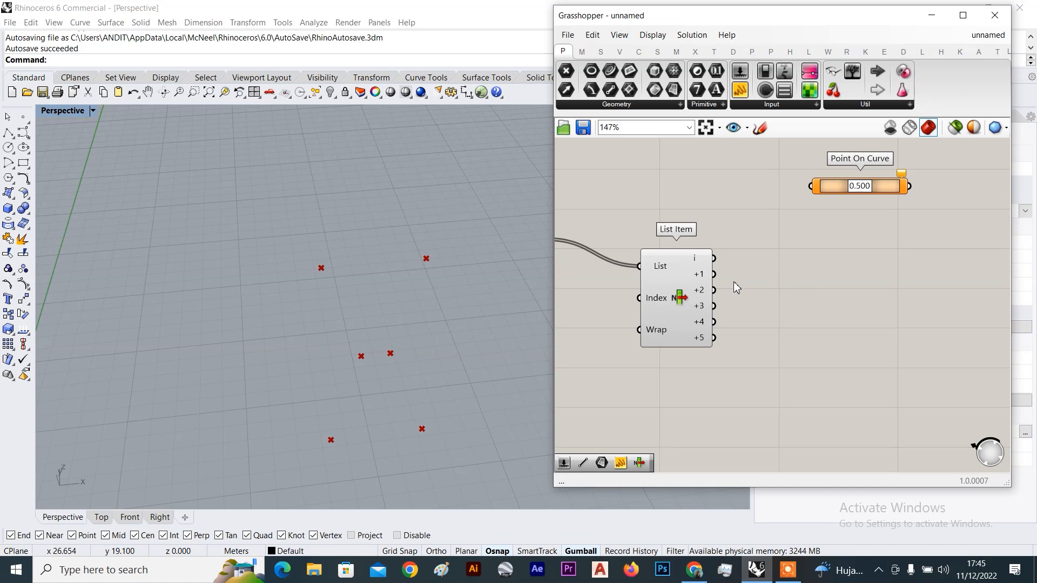
pyautogui.scroll(2, 734, 281)
pyautogui.scroll(-4, 733, 281)
pyautogui.moveTo(733, 281); pyautogui.dragTo(705, 310, button='right')
pyautogui.scroll(2, 705, 309)
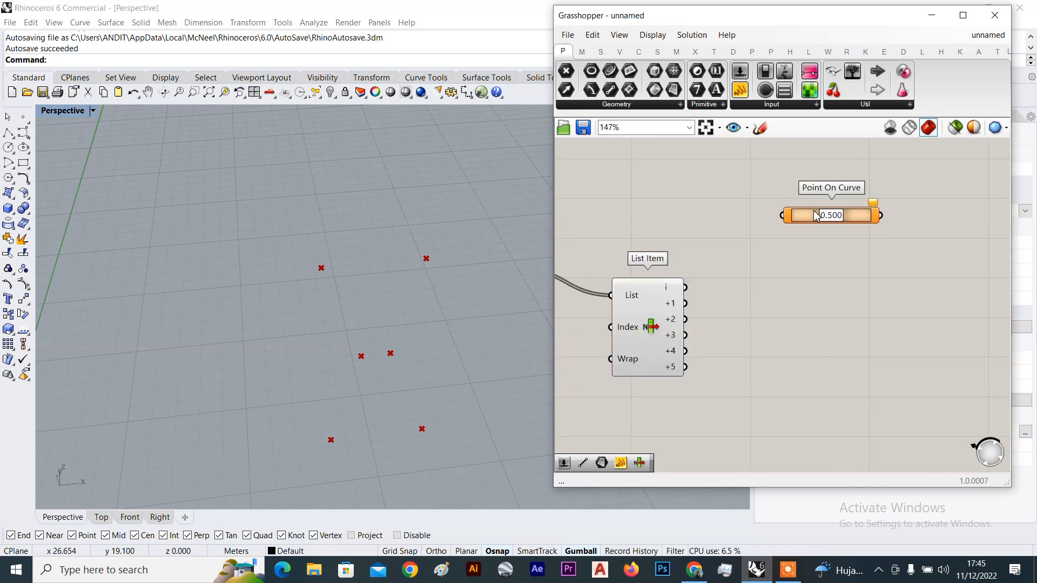
pyautogui.moveTo(838, 216); pyautogui.dragTo(974, 218)
pyautogui.scroll(2, 768, 311)
# Add a Line component joining List Item vertices i and +1
pyautogui.doubleClick(768, 311)
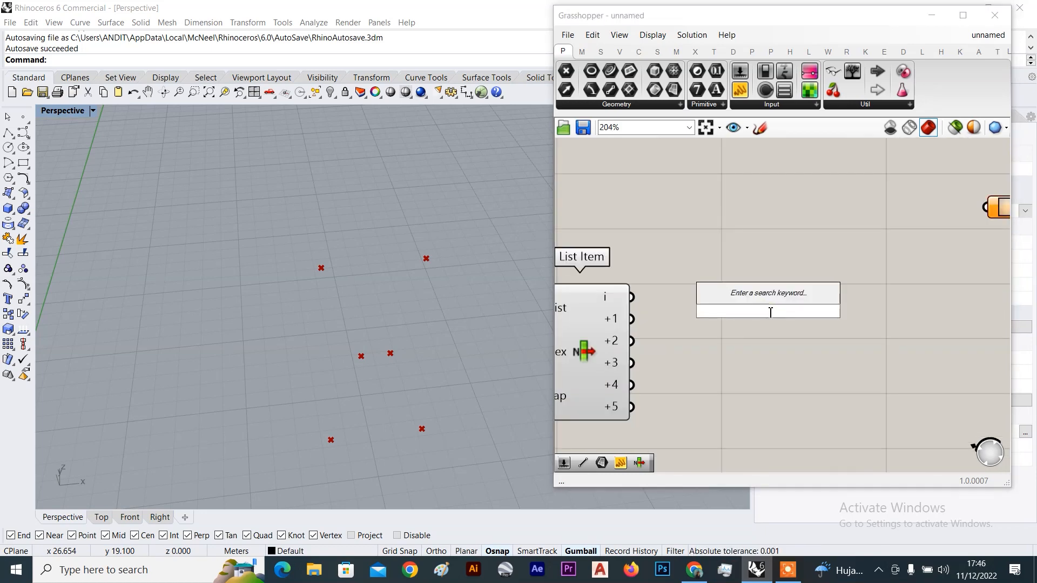
pyautogui.write('line')
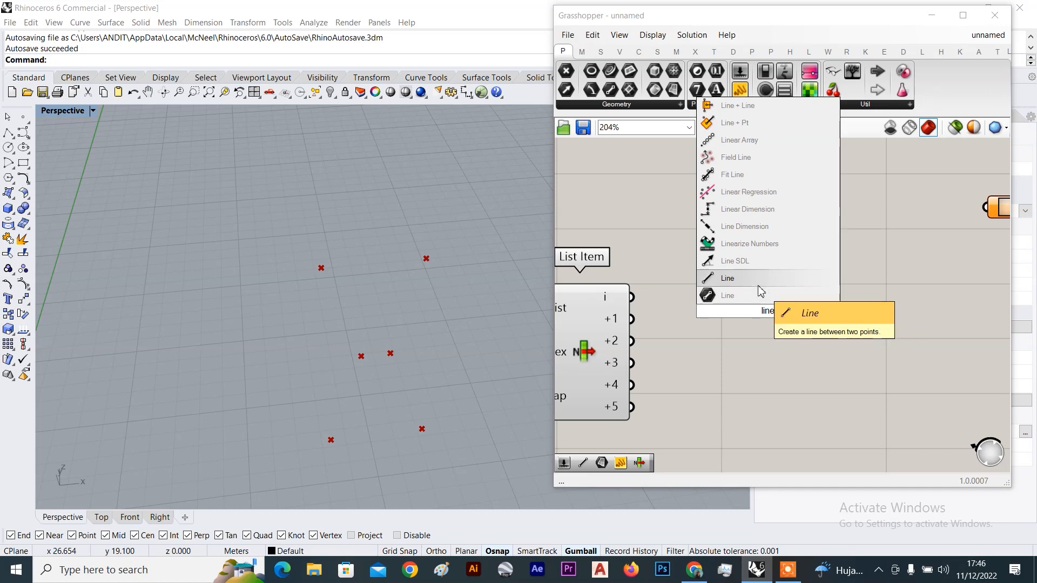
pyautogui.click(759, 281)
pyautogui.click(617, 302)
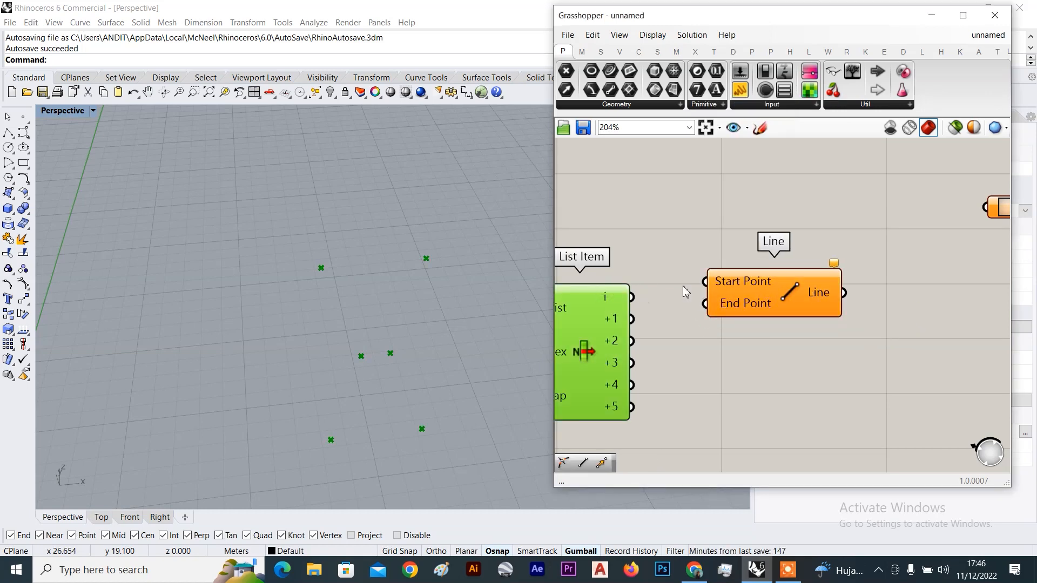
pyautogui.moveTo(631, 297); pyautogui.dragTo(726, 299)
pyautogui.moveTo(631, 318); pyautogui.dragTo(711, 308)
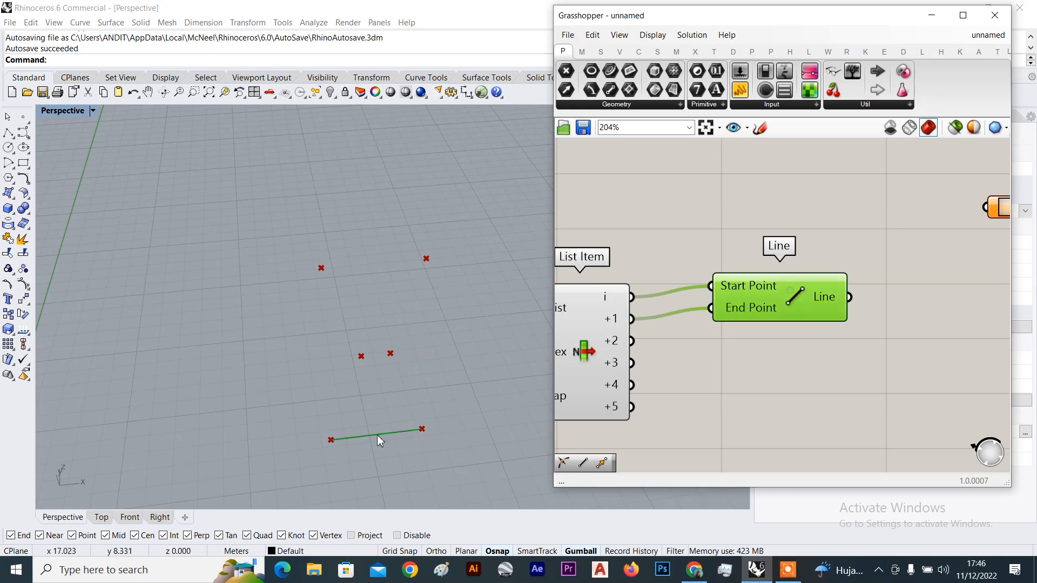
# Duplicate the Line and connect List Item +2 and +5 to its start and end
pyautogui.keyDown('alt'); pyautogui.moveTo(785, 396); pyautogui.dragTo(791, 403); pyautogui.keyUp('alt')
pyautogui.moveTo(631, 341); pyautogui.dragTo(715, 378)
pyautogui.scroll(3, 366, 355)
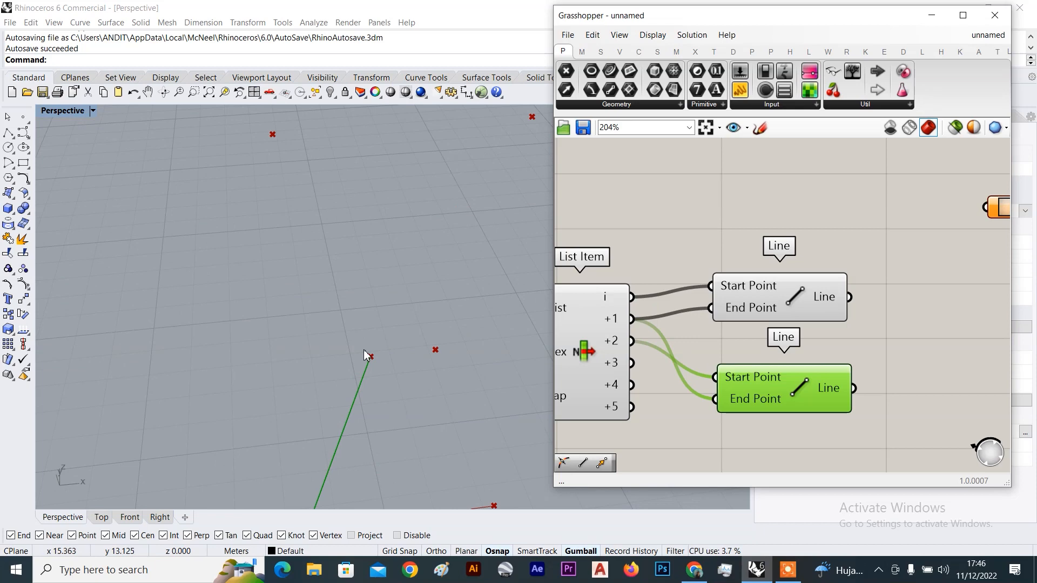
pyautogui.scroll(-3, 389, 378)
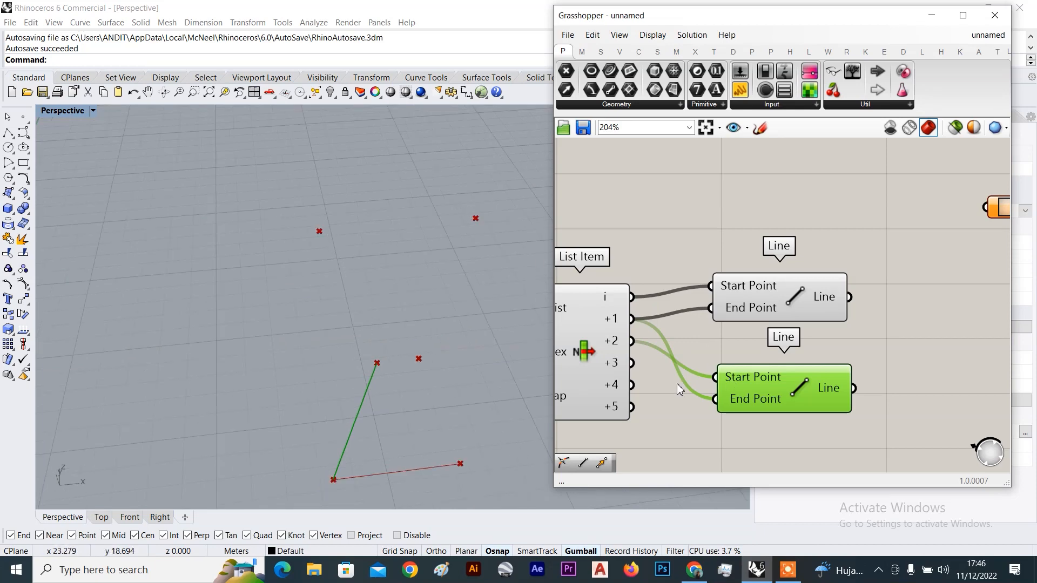
pyautogui.keyDown('shift'); pyautogui.moveTo(631, 406); pyautogui.dragTo(796, 388); pyautogui.keyUp('shift')
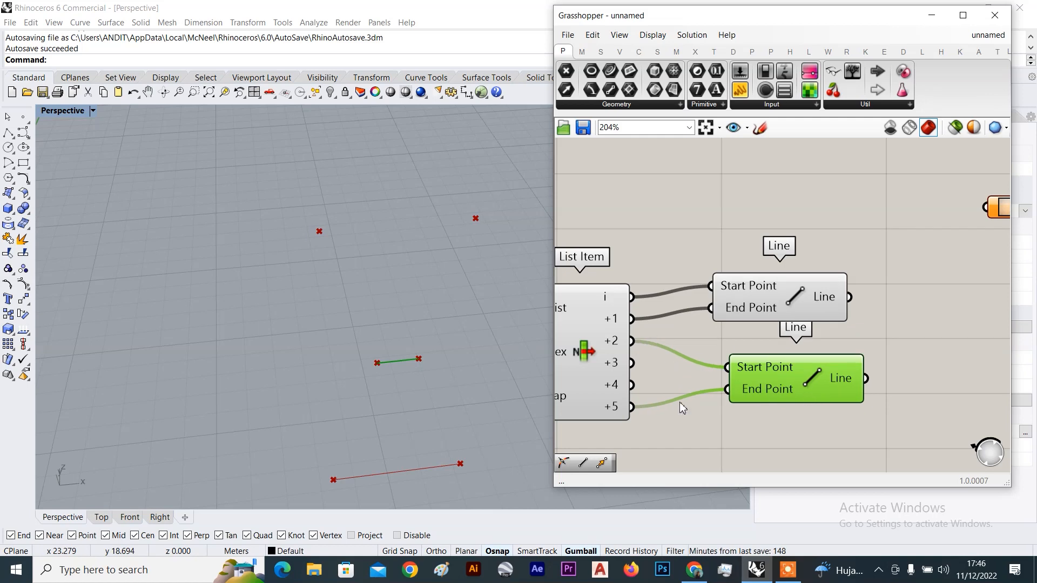
# Add a third Line connecting List Item vertices +3 and +4
pyautogui.moveTo(796, 390); pyautogui.dragTo(792, 324, button='right')
pyautogui.keyDown('alt'); pyautogui.moveTo(791, 324); pyautogui.dragTo(791, 396); pyautogui.keyUp('alt')
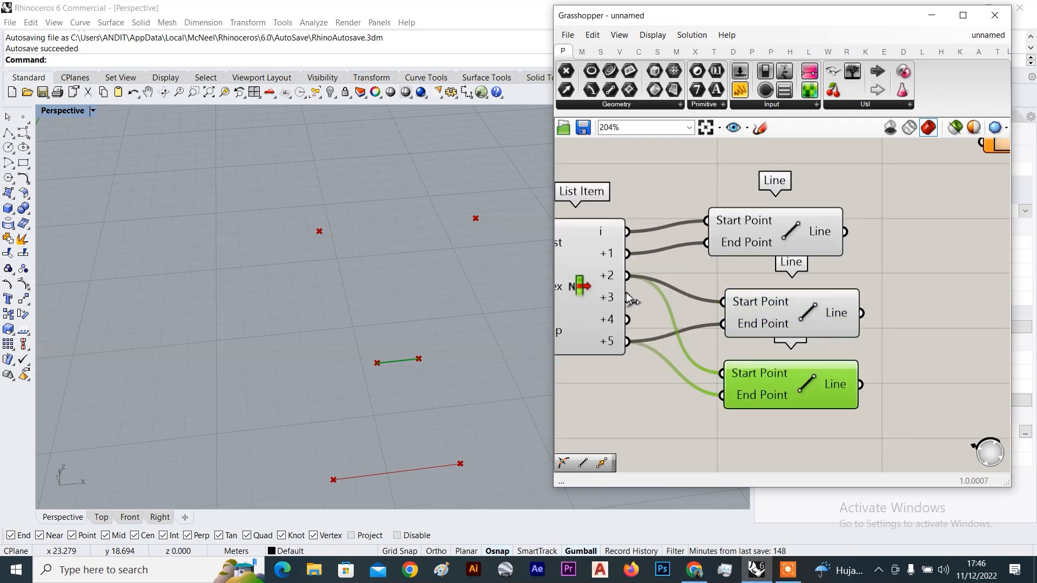
pyautogui.moveTo(629, 299); pyautogui.dragTo(722, 373)
pyautogui.keyDown('shift'); pyautogui.moveTo(627, 319); pyautogui.dragTo(724, 395); pyautogui.keyUp('shift')
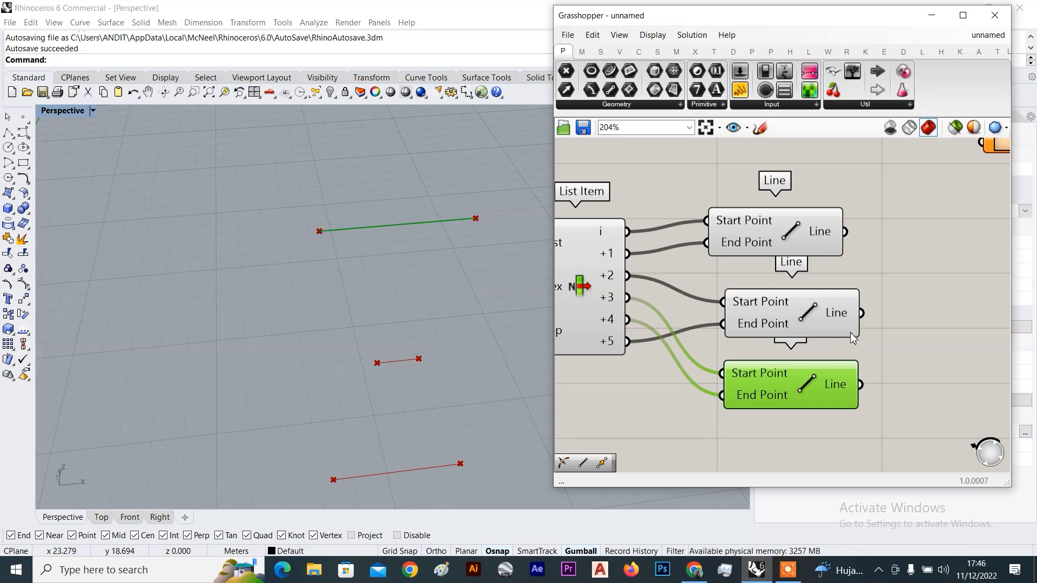
# Select the three Line components and orbit the Rhino view to inspect the three segments
pyautogui.scroll(-8, 845, 346)
pyautogui.moveTo(810, 260); pyautogui.dragTo(679, 368)
pyautogui.rightClick(827, 239)
pyautogui.click(818, 205)
pyautogui.moveTo(411, 301); pyautogui.dragTo(379, 300, button='right')
pyautogui.moveTo(941, 394); pyautogui.dragTo(890, 357, button='right')
pyautogui.moveTo(396, 324); pyautogui.dragTo(458, 324, button='right')
# Connect the top Line's output to Point On Curve's curve input
pyautogui.scroll(-8, 316, 316)
pyautogui.moveTo(899, 332); pyautogui.dragTo(830, 300, button='right')
pyautogui.scroll(2, 838, 264)
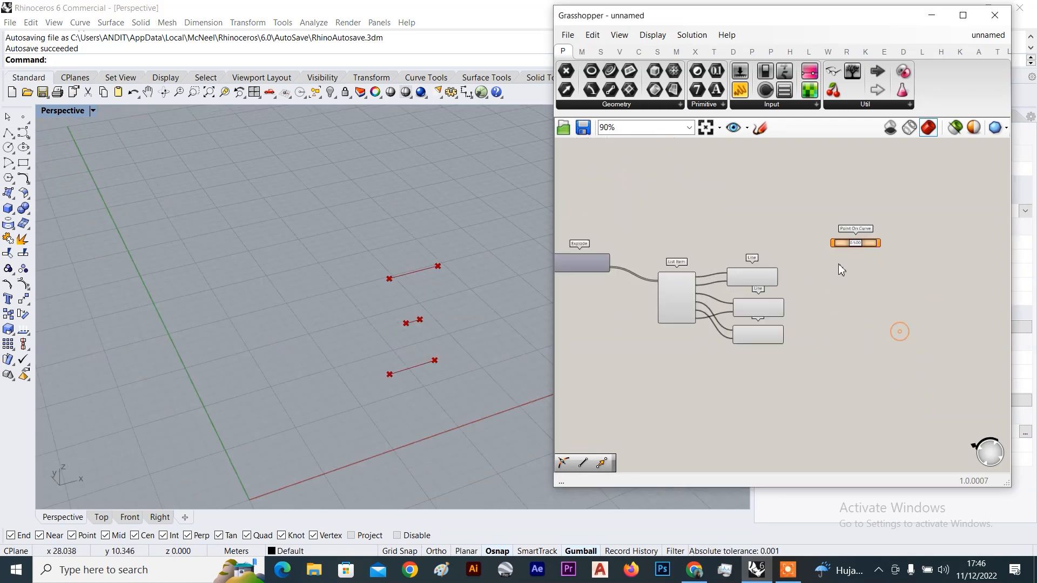
pyautogui.scroll(4, 838, 263)
pyautogui.click(702, 265)
pyautogui.click(690, 341)
pyautogui.scroll(4, 362, 306)
pyautogui.moveTo(360, 307); pyautogui.dragTo(353, 309, button='right')
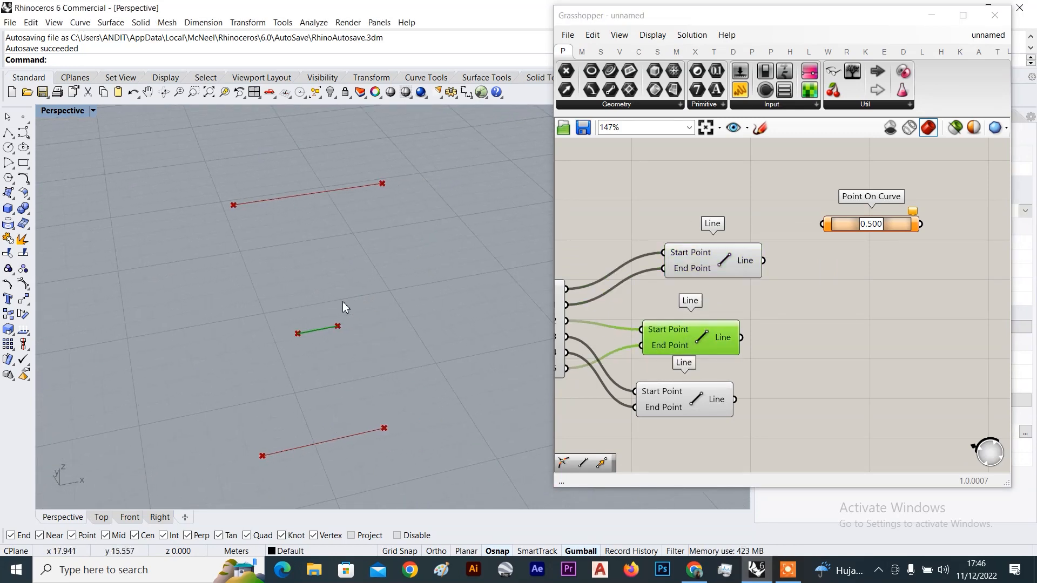
pyautogui.scroll(3, 891, 212)
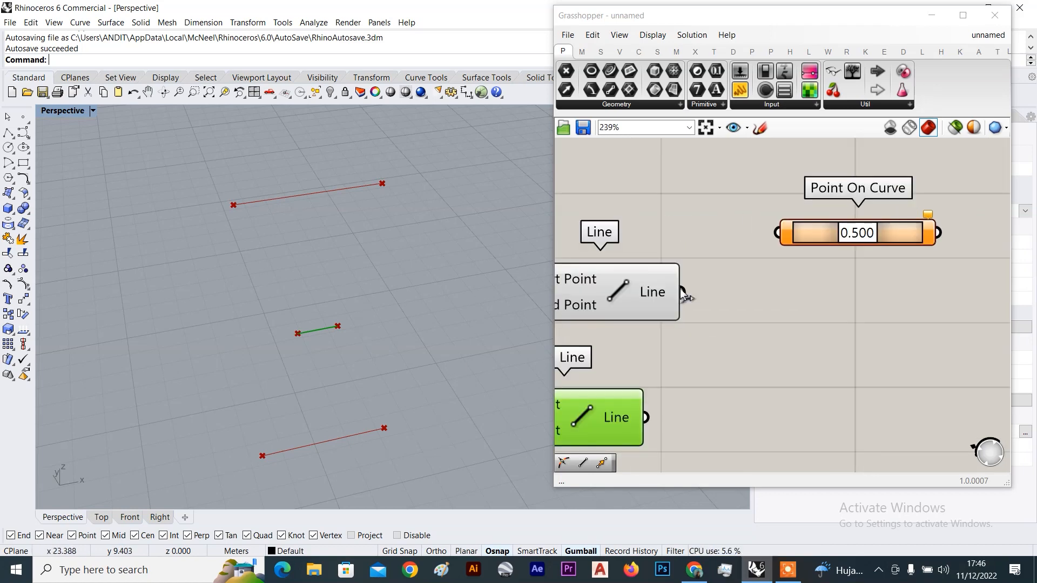
pyautogui.moveTo(682, 292); pyautogui.dragTo(786, 232)
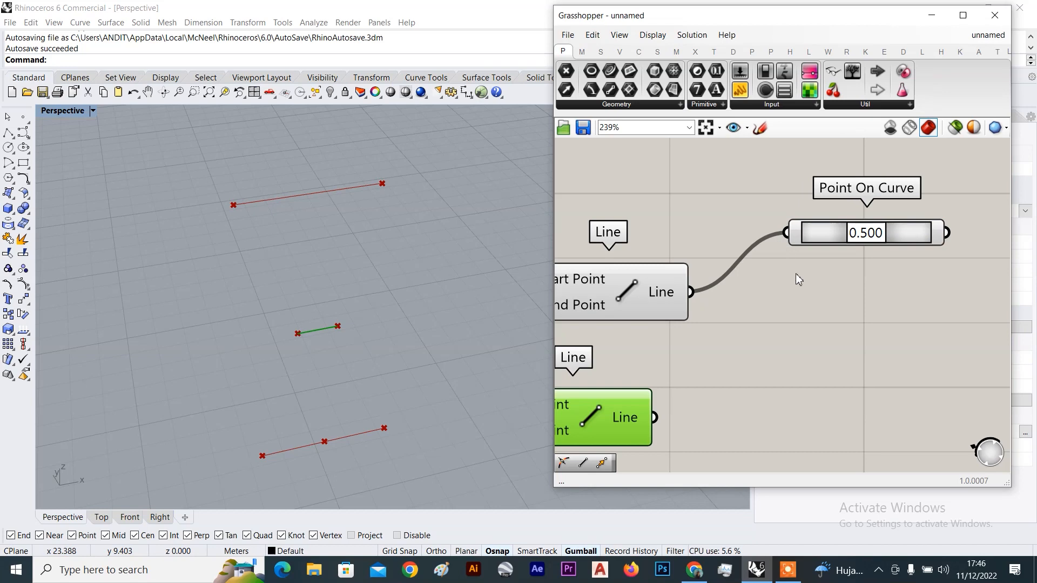
# Move the two lower Line components down and spread them apart vertically
pyautogui.scroll(-3, 796, 272)
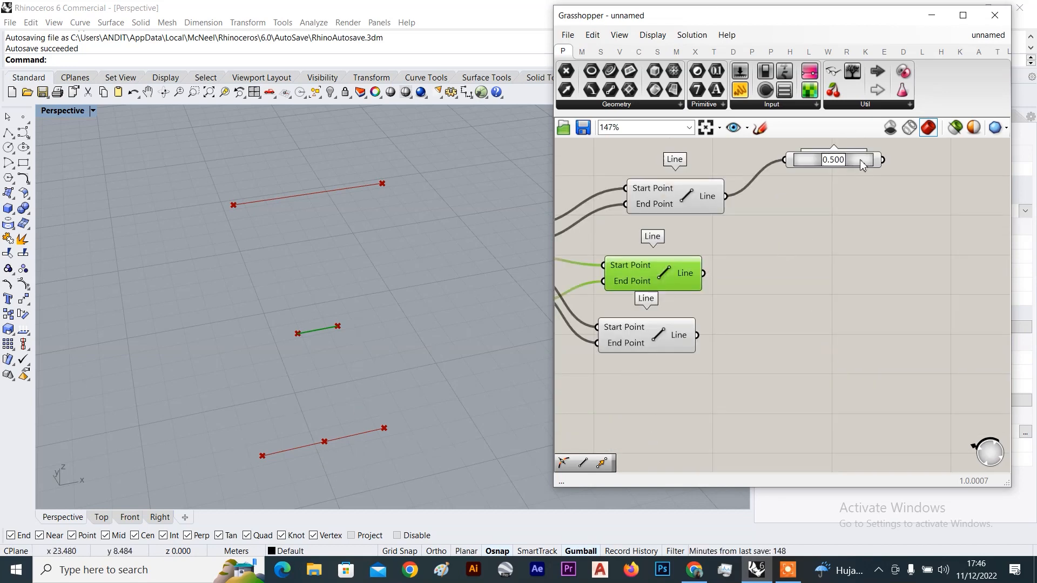
pyautogui.scroll(-4, 856, 232)
pyautogui.moveTo(856, 232); pyautogui.dragTo(849, 252, button='right')
pyautogui.scroll(2, 809, 251)
pyautogui.moveTo(773, 258); pyautogui.dragTo(747, 339)
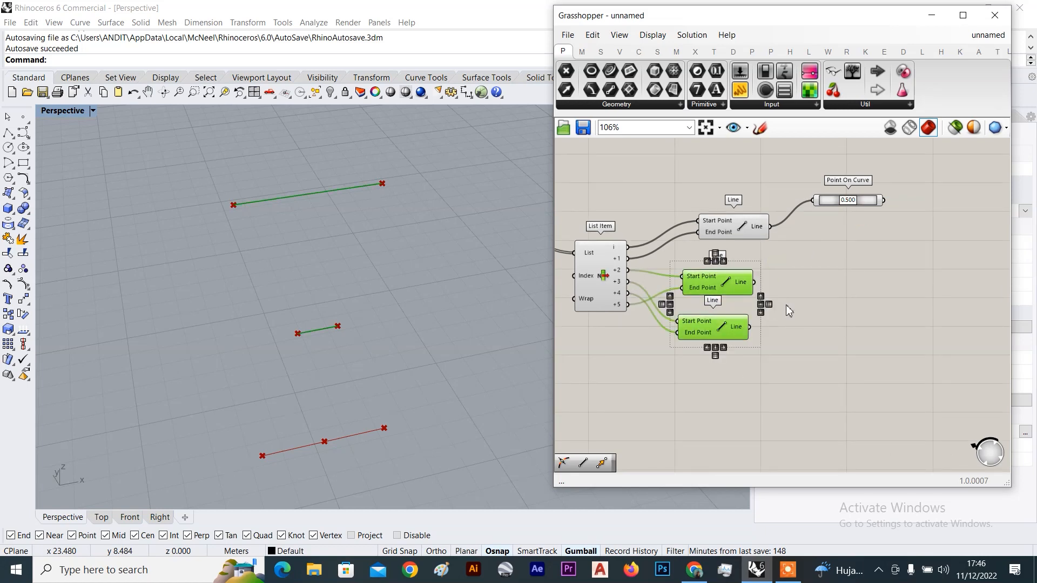
pyautogui.scroll(-3, 722, 264)
pyautogui.moveTo(707, 265); pyautogui.dragTo(725, 254)
pyautogui.click(738, 284)
pyautogui.scroll(3, 715, 303)
pyautogui.moveTo(728, 323); pyautogui.dragTo(729, 360)
pyautogui.moveTo(728, 258); pyautogui.dragTo(724, 286)
pyautogui.click(748, 216)
# Select Point On Curve and cancel the accidentally started Plane command
pyautogui.scroll(-4, 748, 216)
pyautogui.moveTo(747, 160); pyautogui.dragTo(746, 235, button='right')
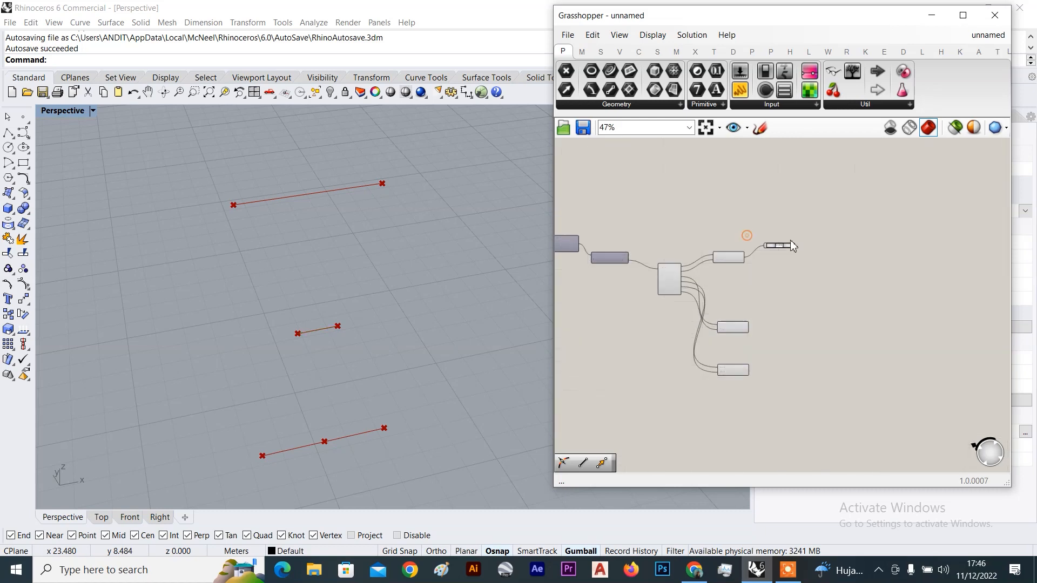
pyautogui.scroll(5, 783, 256)
pyautogui.click(782, 257)
pyautogui.scroll(-8, 283, 291)
pyautogui.rightClick(283, 292)
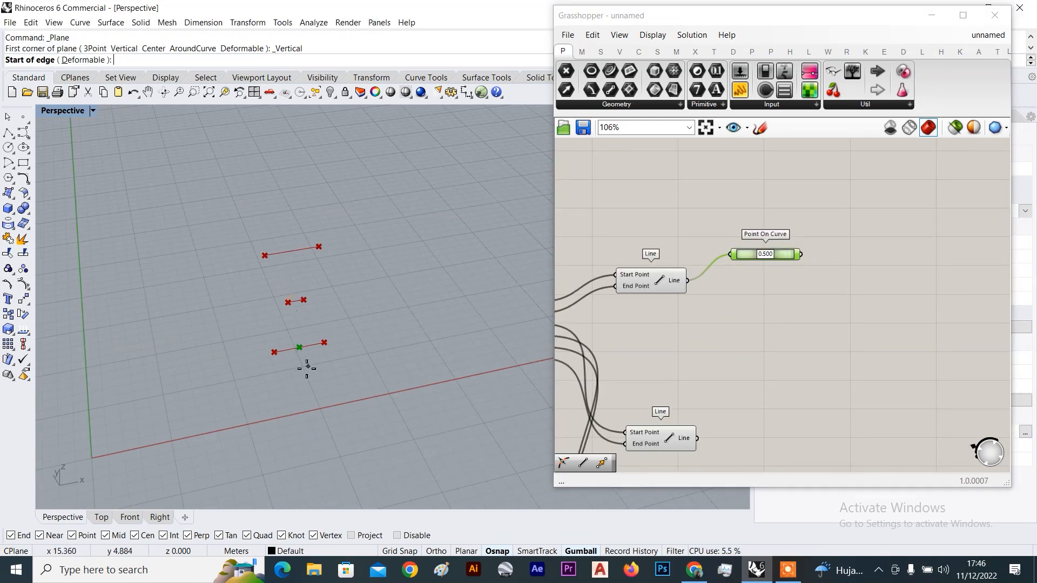
pyautogui.press('Escape')
# Move the top Line component up level beside Point On Curve
pyautogui.moveTo(319, 368); pyautogui.dragTo(362, 384, button='right')
pyautogui.scroll(5, 361, 378)
pyautogui.scroll(2, 756, 251)
pyautogui.moveTo(609, 282); pyautogui.dragTo(654, 251)
pyautogui.click(746, 252)
pyautogui.scroll(-4, 756, 254)
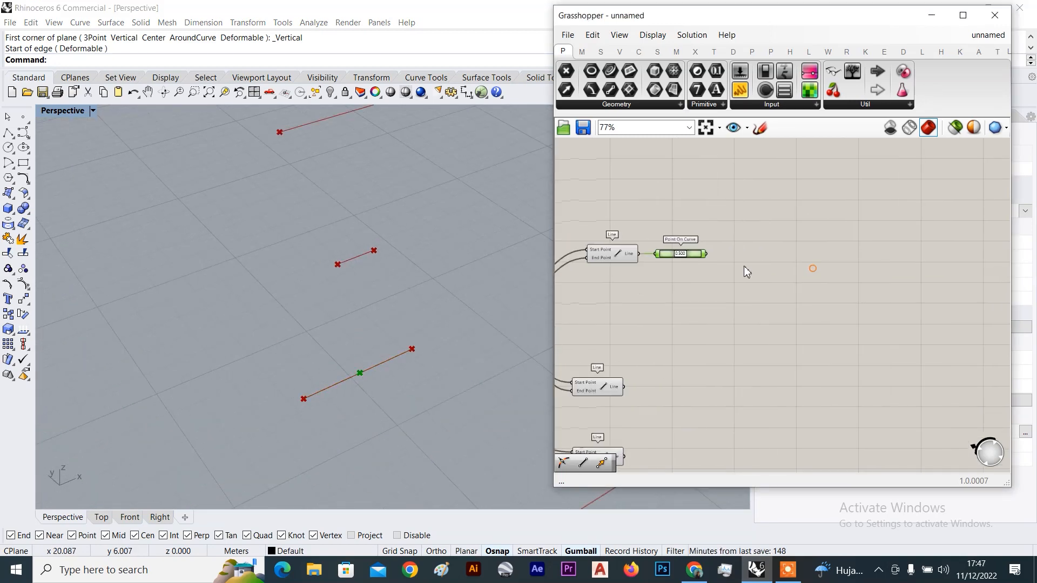
# Add a Move component and place it to the right of Point On Curve
pyautogui.doubleClick(778, 265)
pyautogui.write('move')
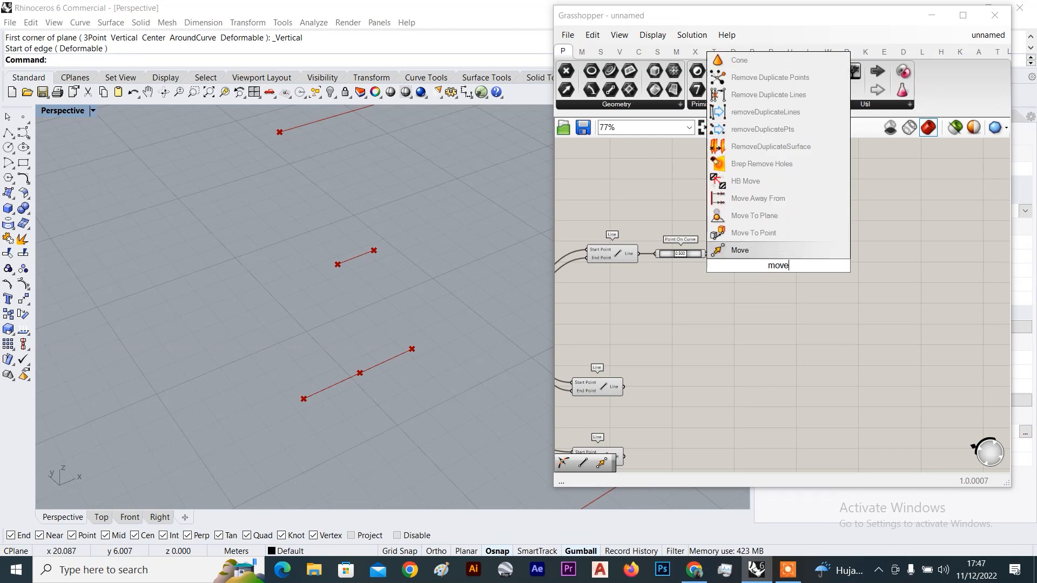
pyautogui.click(739, 250)
pyautogui.scroll(3, 744, 253)
pyautogui.click(761, 273)
pyautogui.scroll(-3, 411, 332)
pyautogui.scroll(-3, 411, 332)
pyautogui.scroll(2, 383, 332)
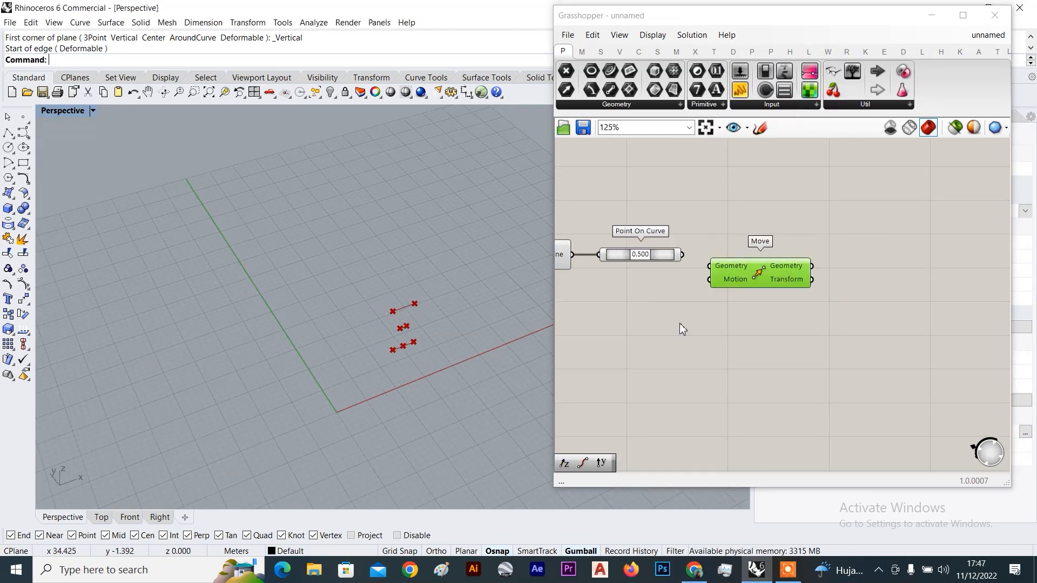
pyautogui.scroll(2, 684, 275)
pyautogui.scroll(1, 448, 359)
pyautogui.scroll(2, 408, 348)
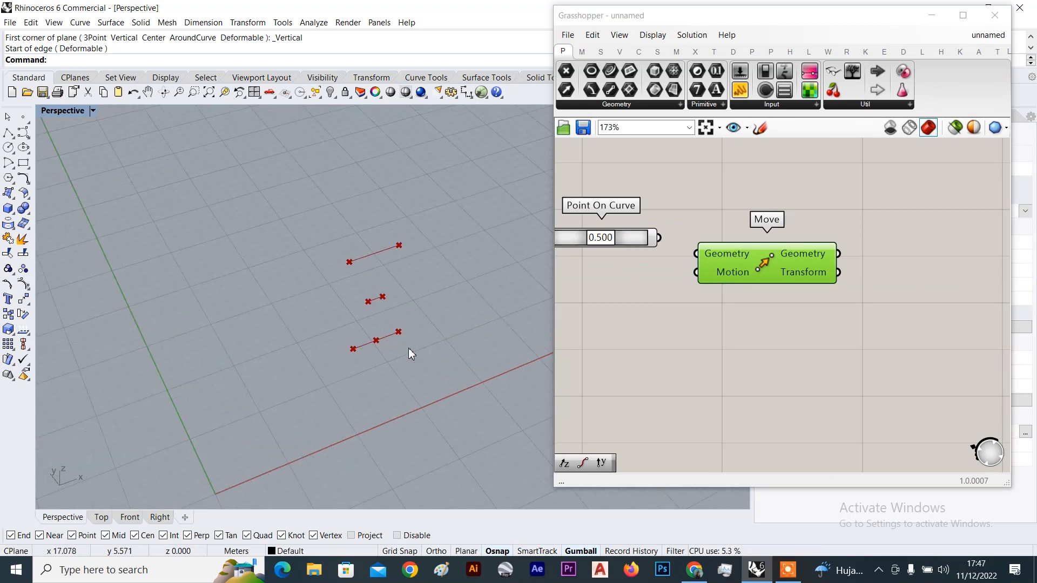
pyautogui.scroll(5, 394, 346)
pyautogui.scroll(-3, 369, 348)
pyautogui.scroll(2, 368, 354)
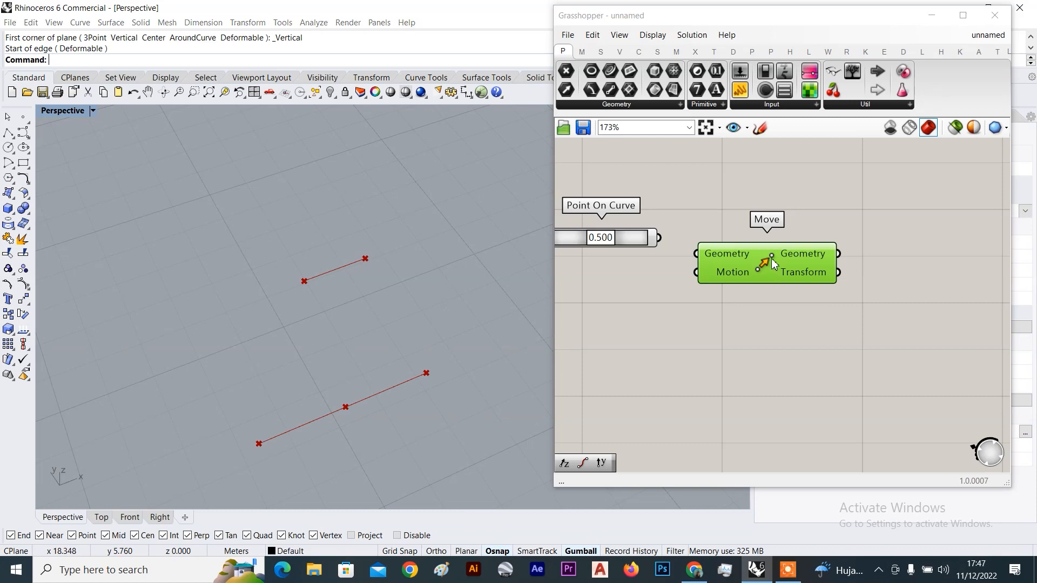
pyautogui.moveTo(771, 258); pyautogui.dragTo(890, 278)
pyautogui.scroll(-3, 678, 313)
pyautogui.scroll(5, 695, 256)
# Feed the Point On Curve midpoint into Move's Geometry input
pyautogui.click(645, 203)
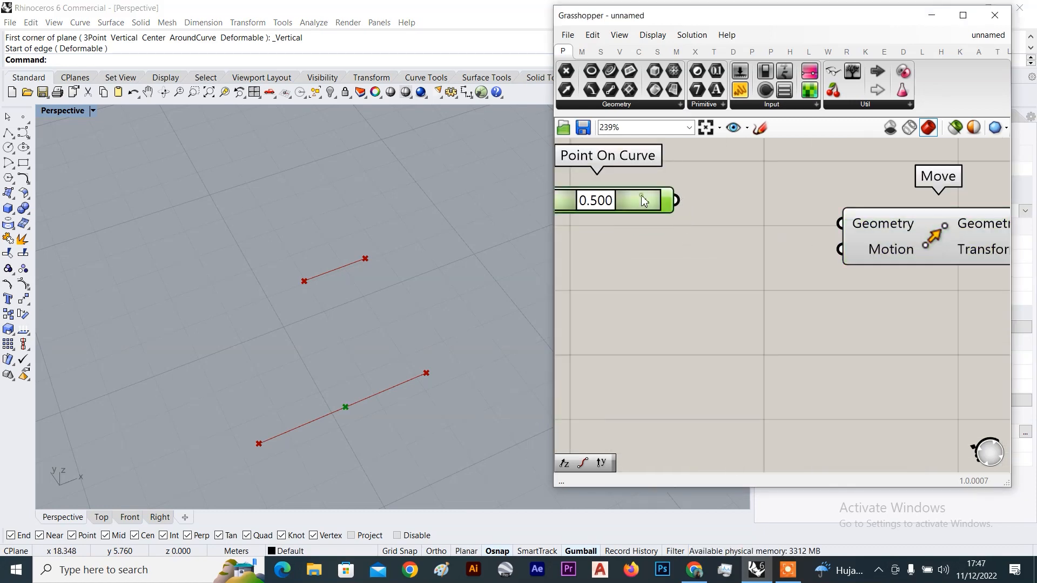
pyautogui.moveTo(676, 200); pyautogui.dragTo(840, 223)
pyautogui.click(899, 239)
pyautogui.scroll(-4, 899, 239)
pyautogui.scroll(2, 793, 277)
# Add a Unit Y vector and connect it to Move's Motion input
pyautogui.doubleClick(764, 262)
pyautogui.click(890, 263)
pyautogui.scroll(2, 907, 242)
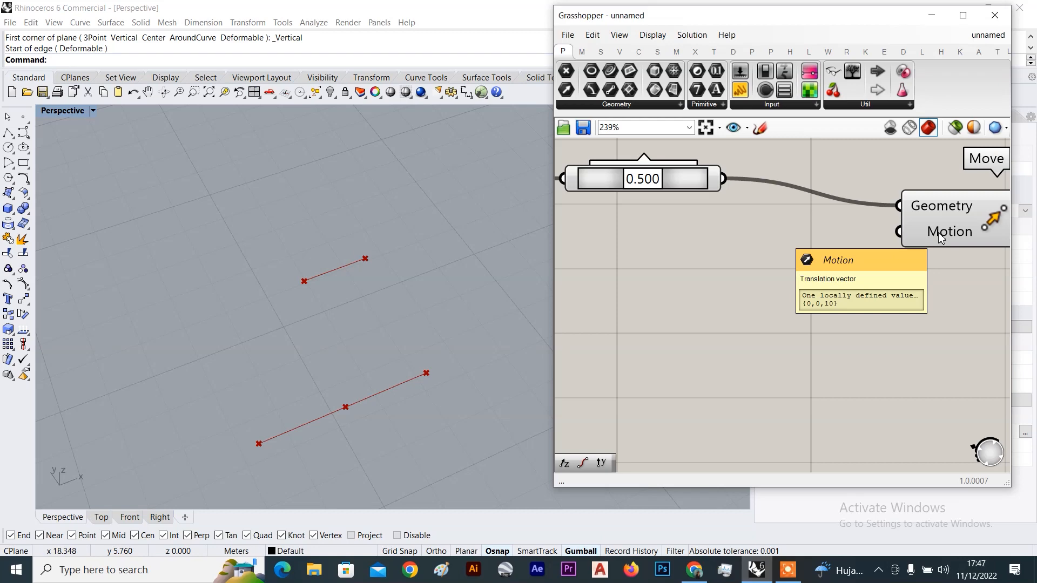
pyautogui.doubleClick(732, 310)
pyautogui.write('unit y')
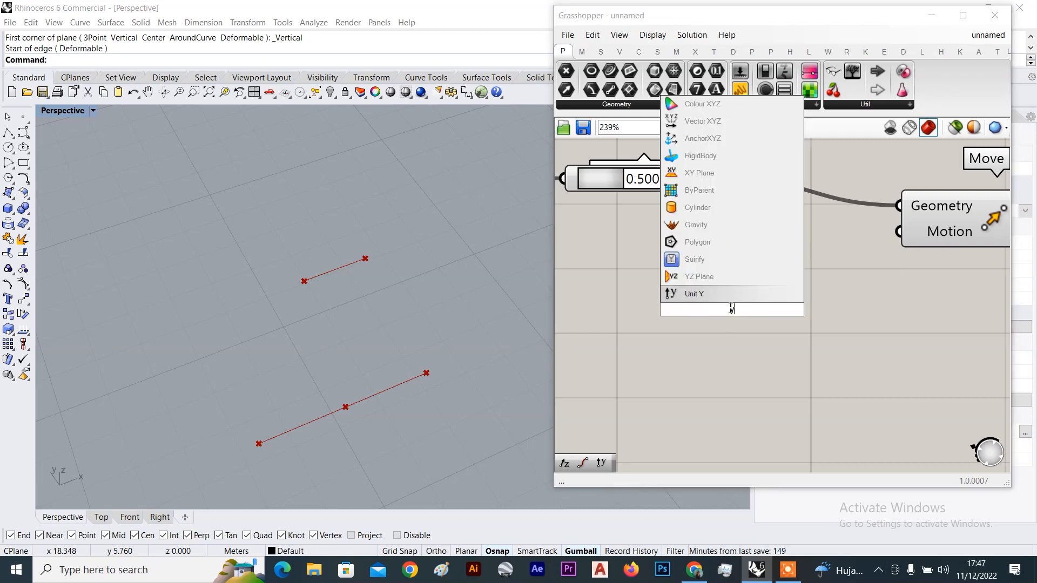
pyautogui.press('Return')
pyautogui.moveTo(820, 309); pyautogui.dragTo(922, 240)
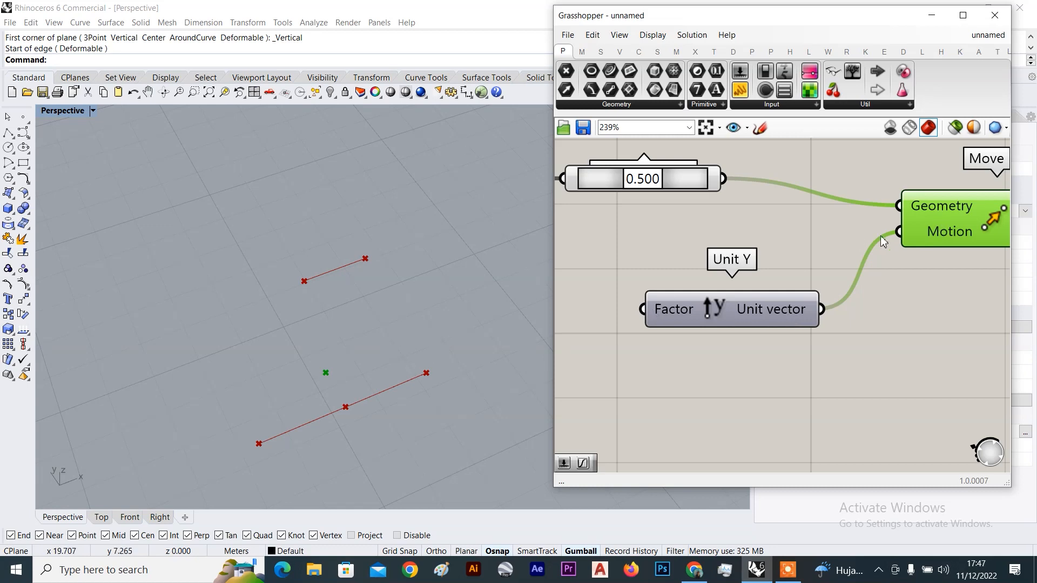
pyautogui.click(830, 224)
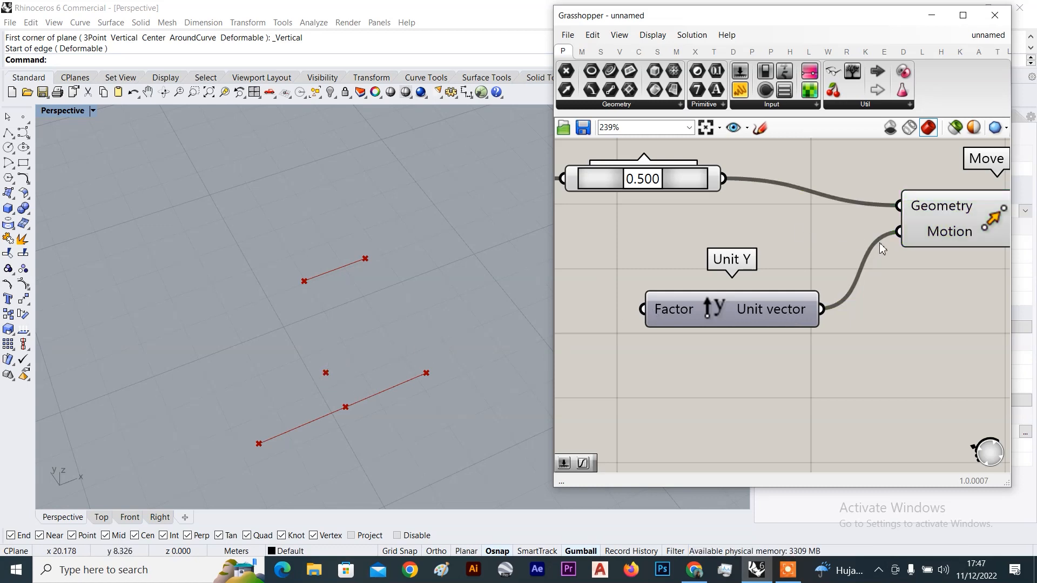
pyautogui.click(943, 216)
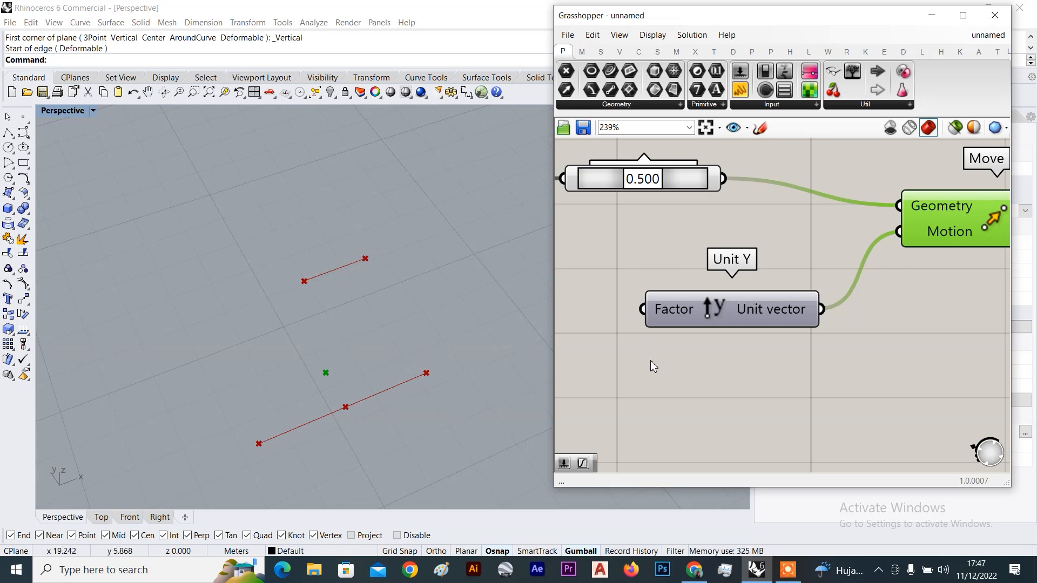
# Give Unit Y's Factor input the expression -x so the moved point flips sides
pyautogui.scroll(-2, 680, 378)
pyautogui.scroll(3, 737, 308)
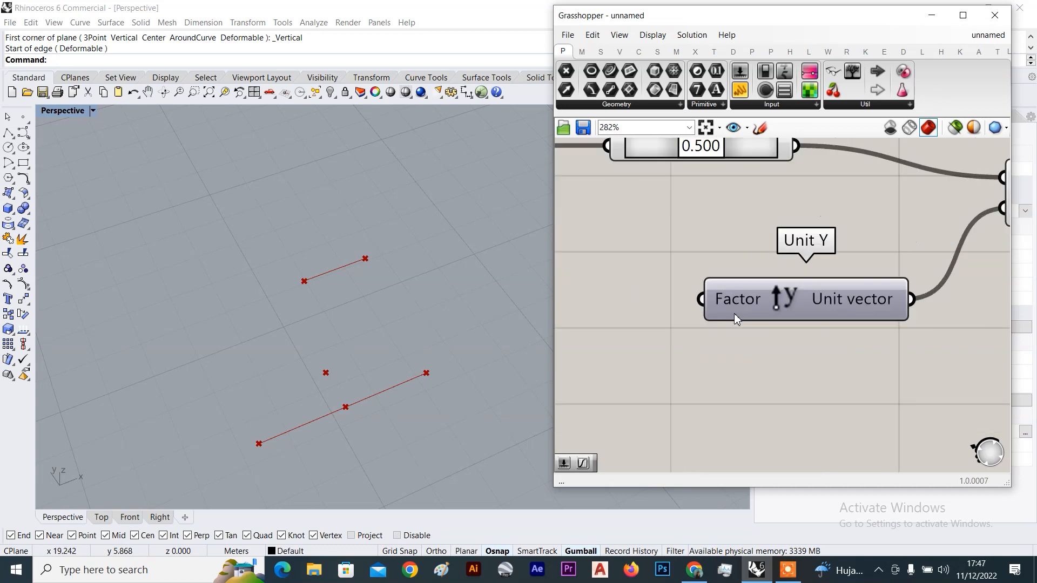
pyautogui.scroll(2, 733, 307)
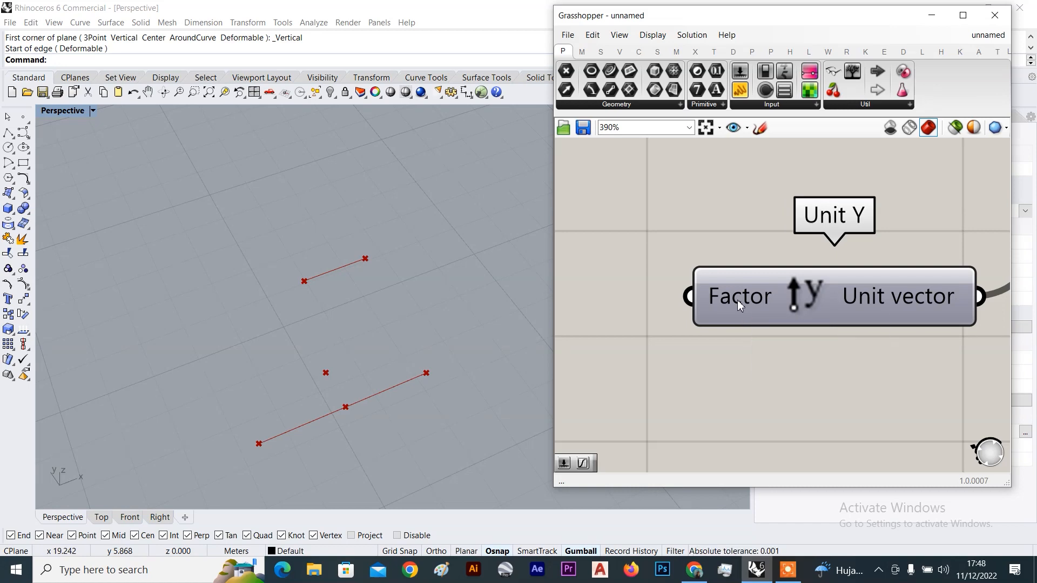
pyautogui.rightClick(738, 302)
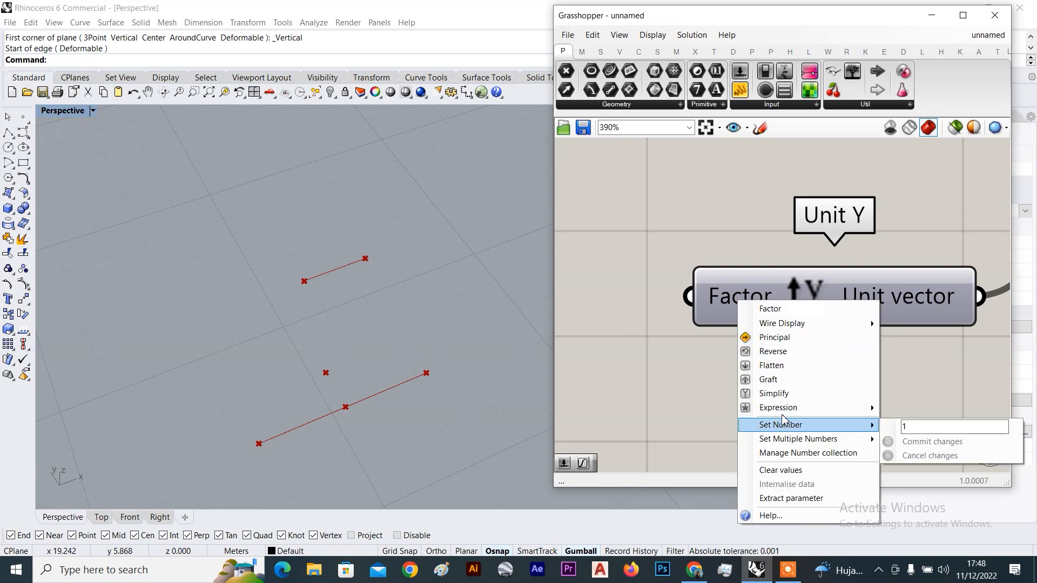
pyautogui.moveTo(783, 412)
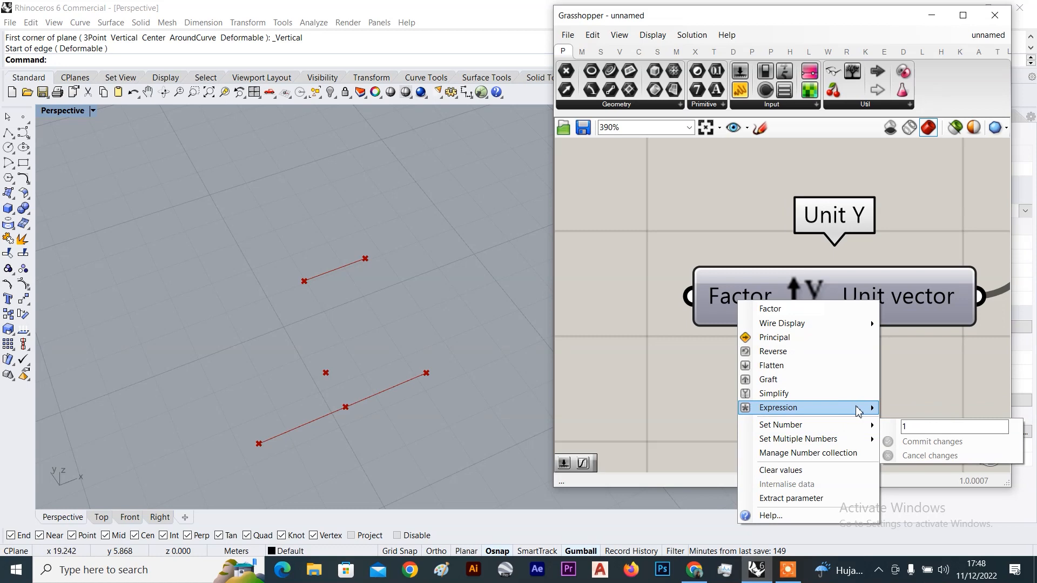
pyautogui.click(920, 426)
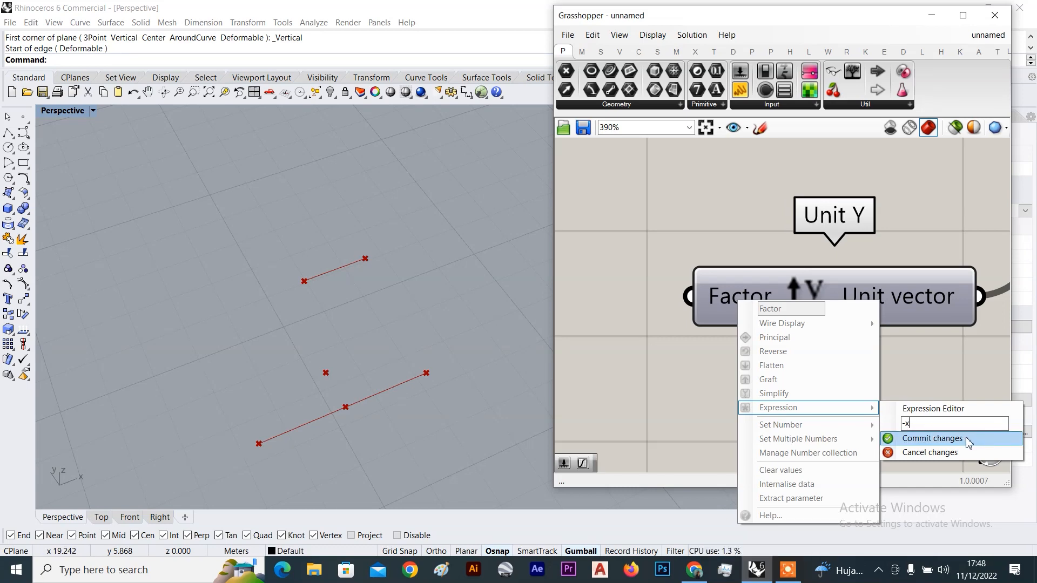
pyautogui.click(932, 439)
# Select the Move component to check the flipped point, then reframe the canvas around Unit Y
pyautogui.scroll(-5, 789, 296)
pyautogui.click(967, 228)
pyautogui.moveTo(767, 265); pyautogui.dragTo(834, 248, button='right')
pyautogui.scroll(3, 802, 281)
pyautogui.scroll(-2, 745, 311)
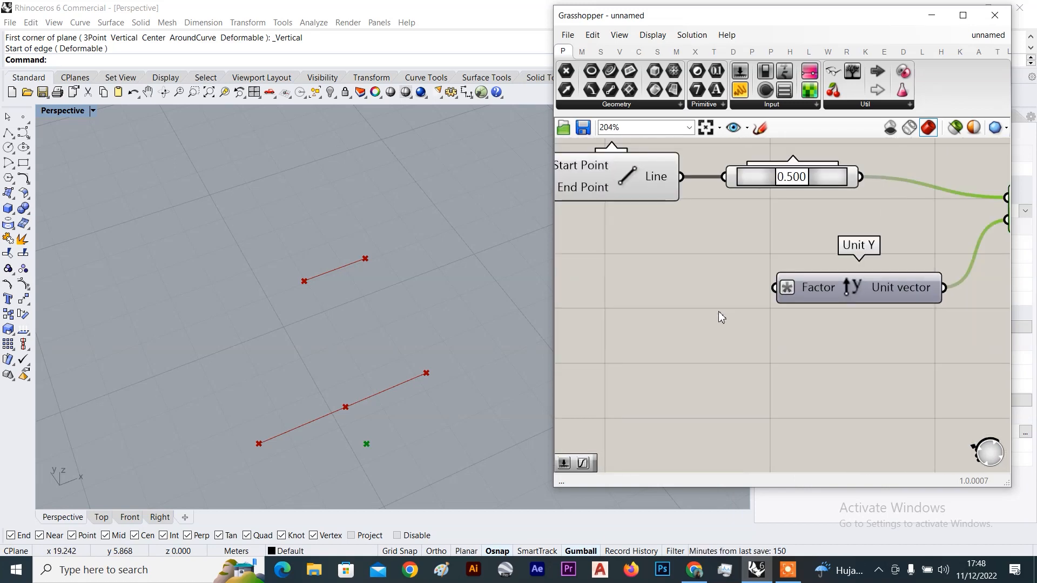
pyautogui.moveTo(717, 315); pyautogui.dragTo(771, 303, button='right')
pyautogui.scroll(1, 860, 290)
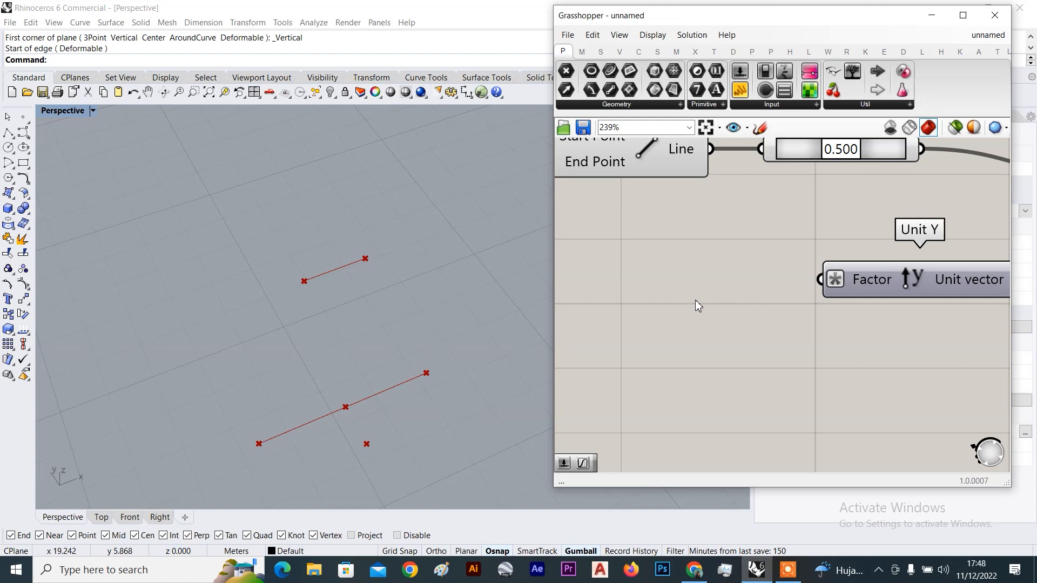
# Add a Number Slider wired to Unit Y's Factor and set it to 1.4
pyautogui.doubleClick(643, 316)
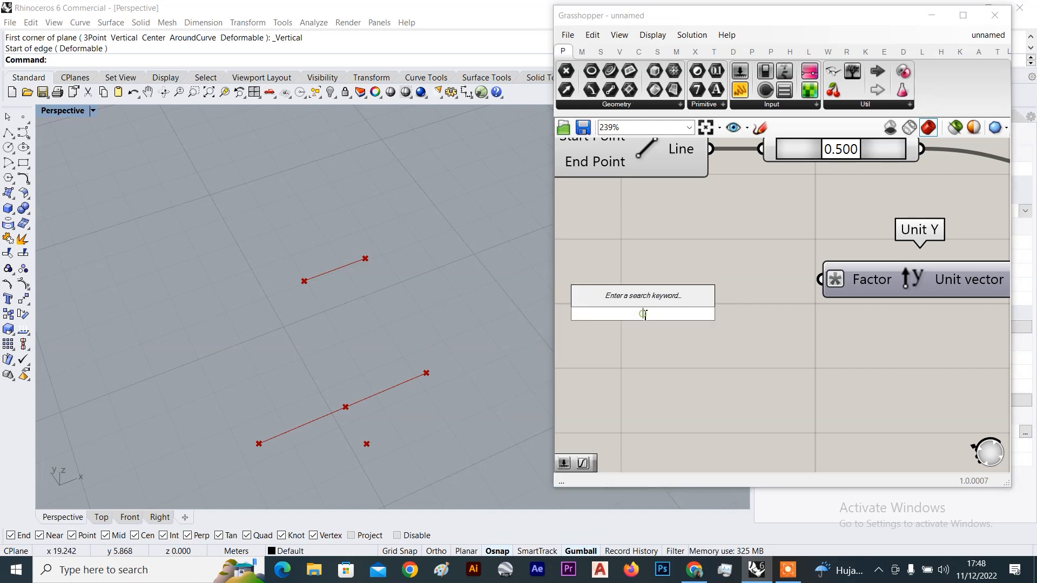
pyautogui.write('0..1.5')
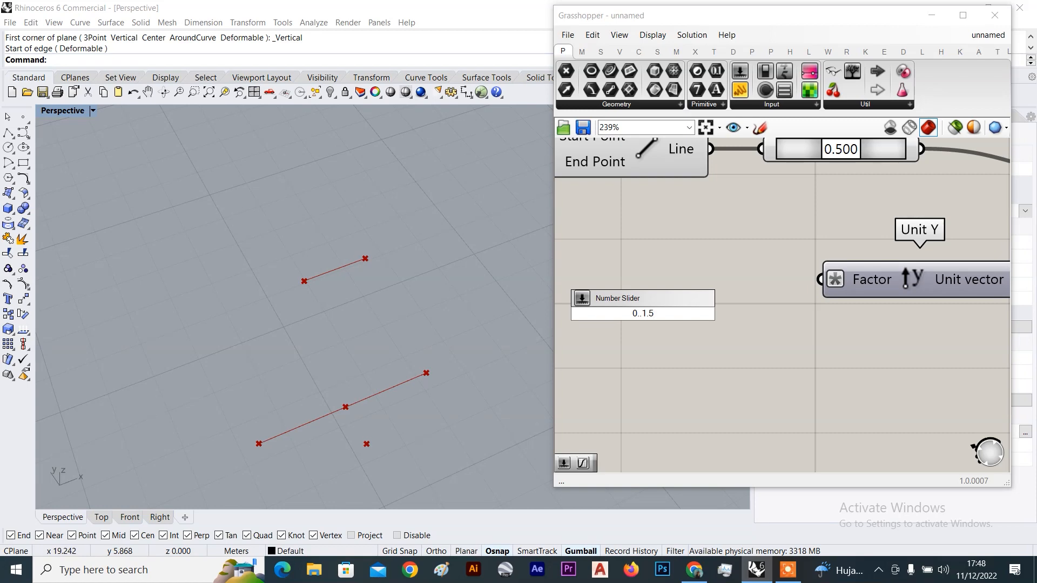
pyautogui.press('Return')
pyautogui.moveTo(776, 314); pyautogui.dragTo(806, 284)
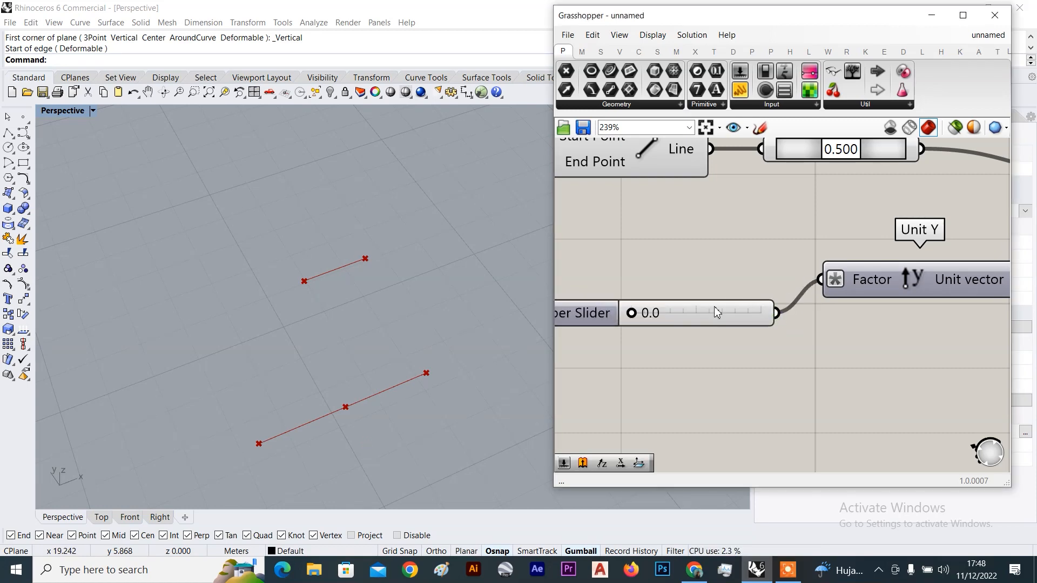
pyautogui.moveTo(642, 315); pyautogui.dragTo(732, 322)
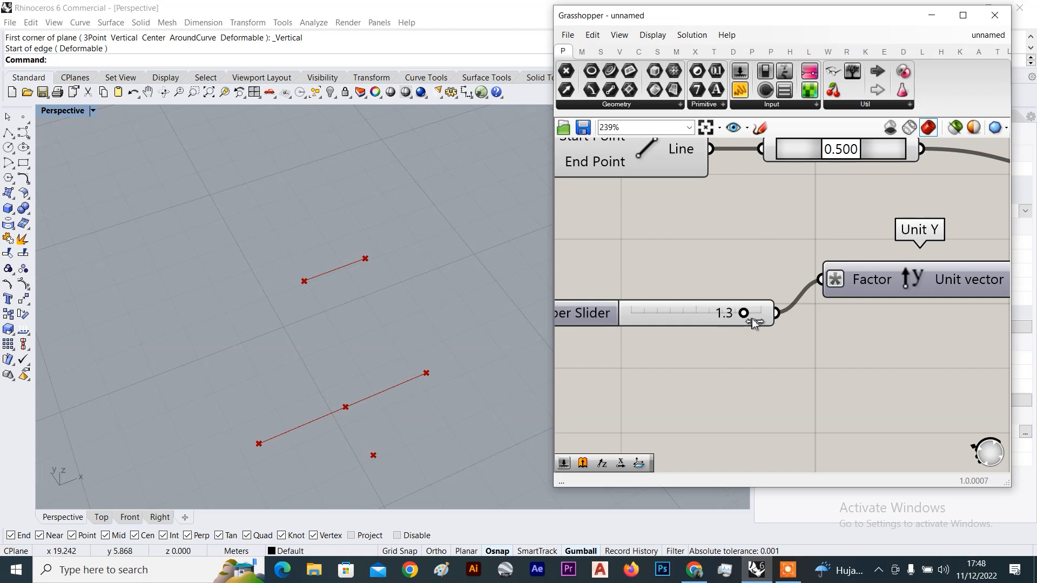
# Arrange the slider beside Unit Y and Move, inspect the offset point, then search 'polyline'
pyautogui.scroll(-7, 834, 321)
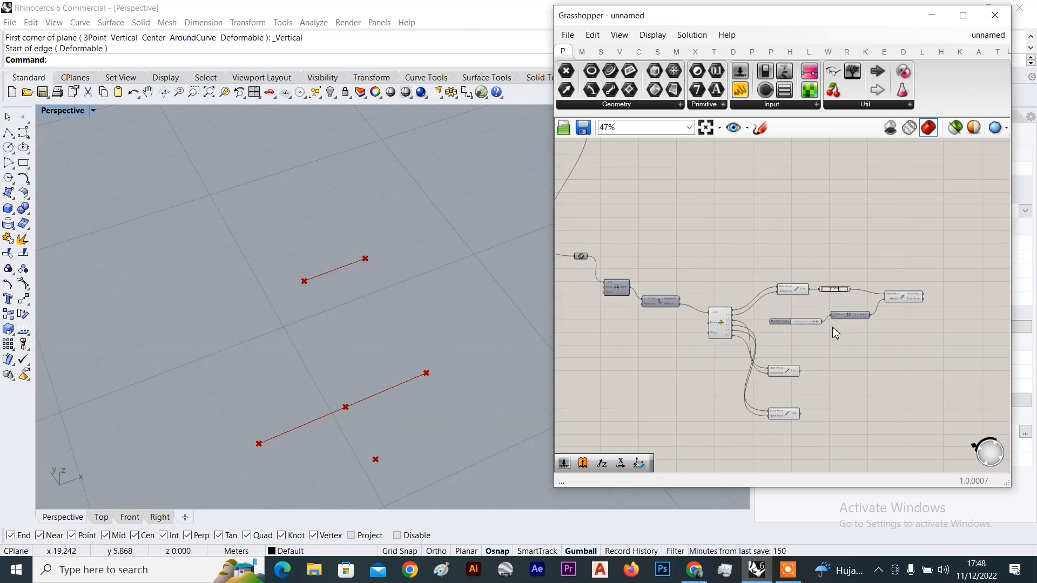
pyautogui.scroll(3, 875, 303)
pyautogui.moveTo(913, 297); pyautogui.dragTo(963, 297)
pyautogui.moveTo(833, 320); pyautogui.dragTo(898, 311)
pyautogui.moveTo(749, 338); pyautogui.dragTo(819, 311)
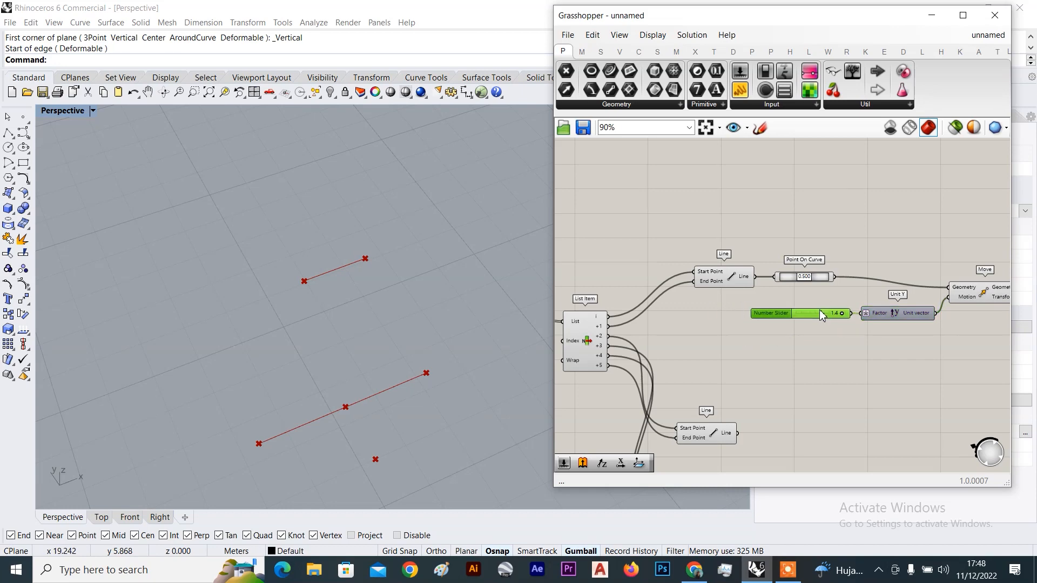
pyautogui.moveTo(894, 312); pyautogui.dragTo(899, 307)
pyautogui.moveTo(905, 307); pyautogui.dragTo(734, 288, button='right')
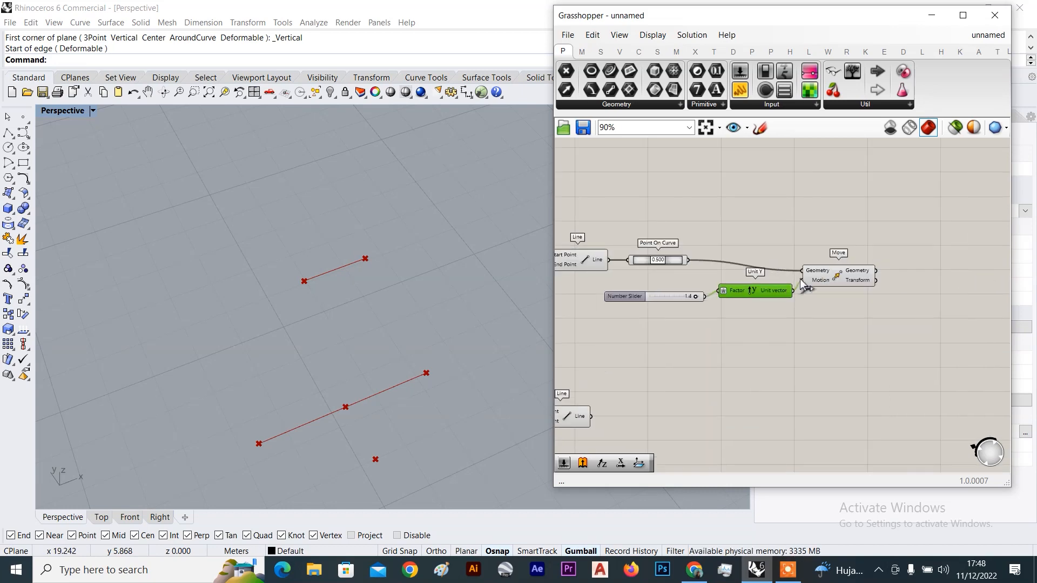
pyautogui.click(860, 285)
pyautogui.moveTo(518, 345); pyautogui.dragTo(447, 365, button='right')
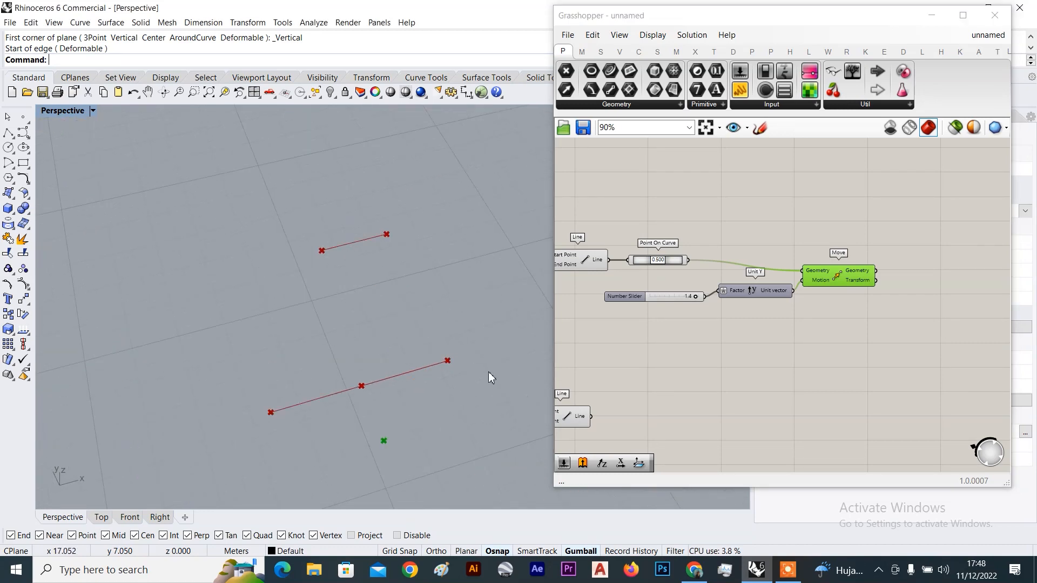
pyautogui.moveTo(888, 276); pyautogui.dragTo(811, 251, button='right')
pyautogui.doubleClick(811, 252)
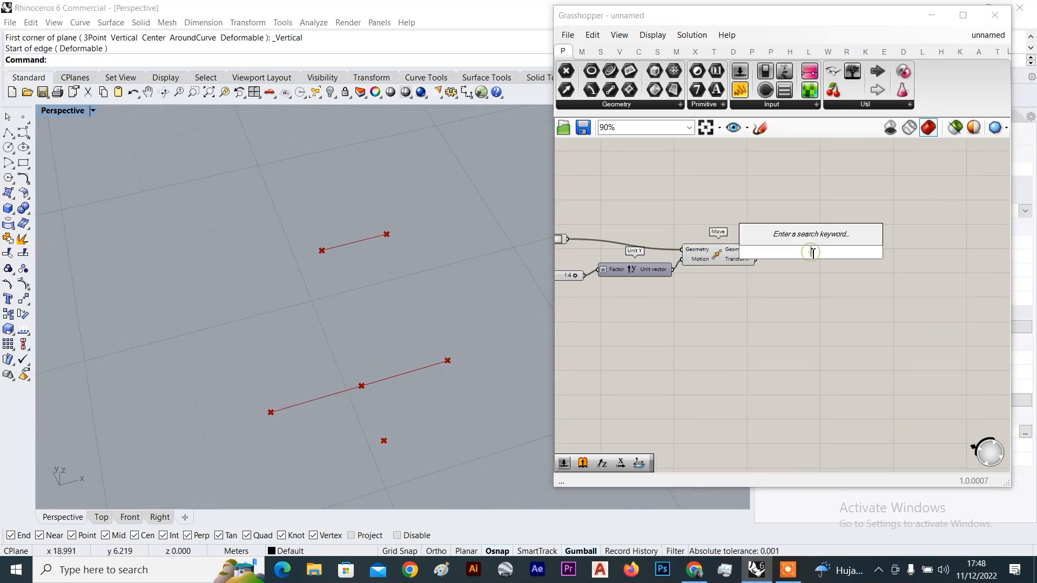
pyautogui.write('poly')
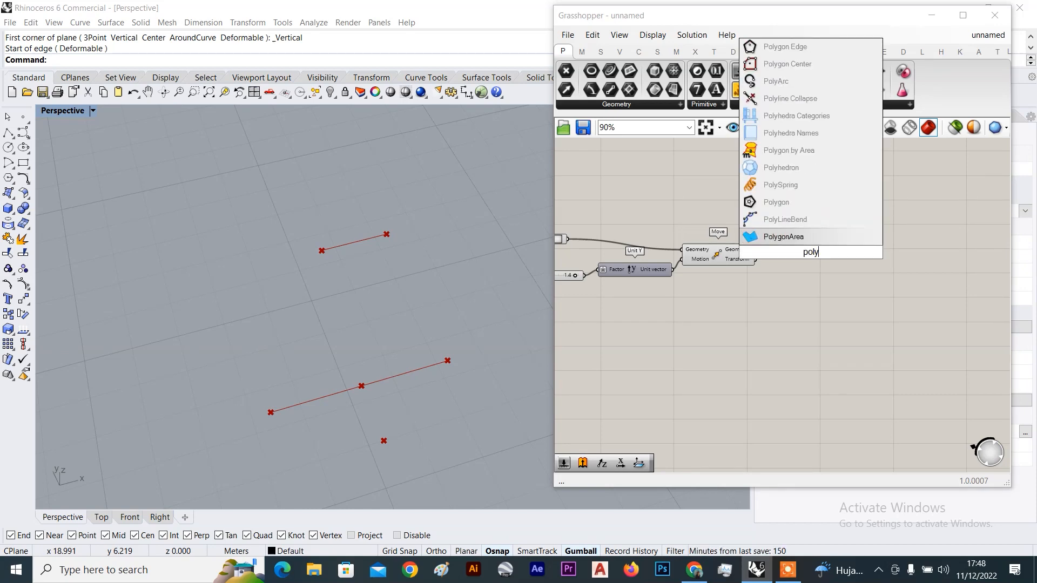
pyautogui.write('line')
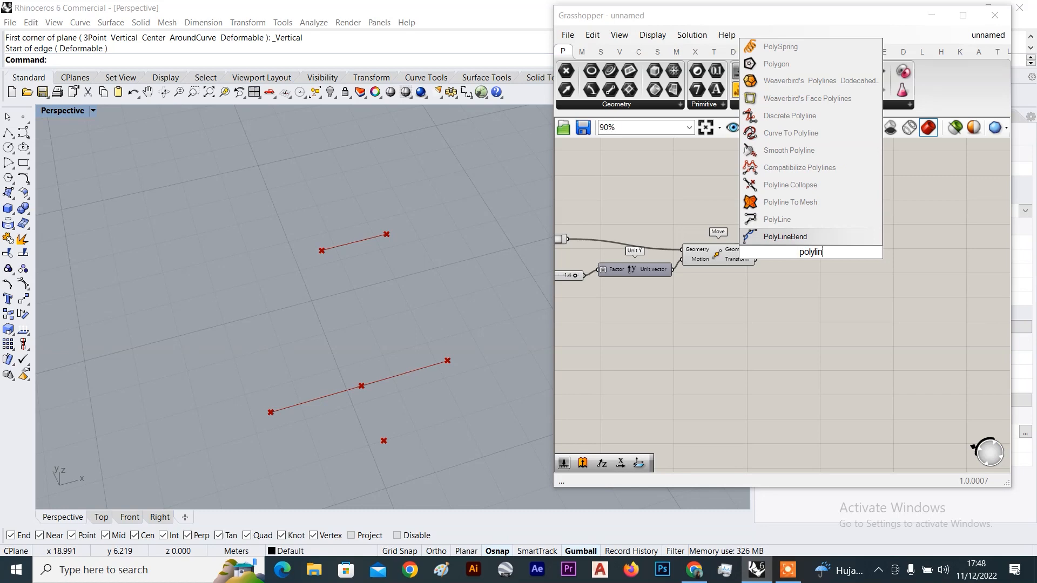
# Add a PolyLine component and place it to the right of Move
pyautogui.click(797, 238)
pyautogui.moveTo(798, 256); pyautogui.dragTo(781, 226, button='right')
pyautogui.scroll(4, 781, 225)
pyautogui.moveTo(781, 225); pyautogui.dragTo(819, 229)
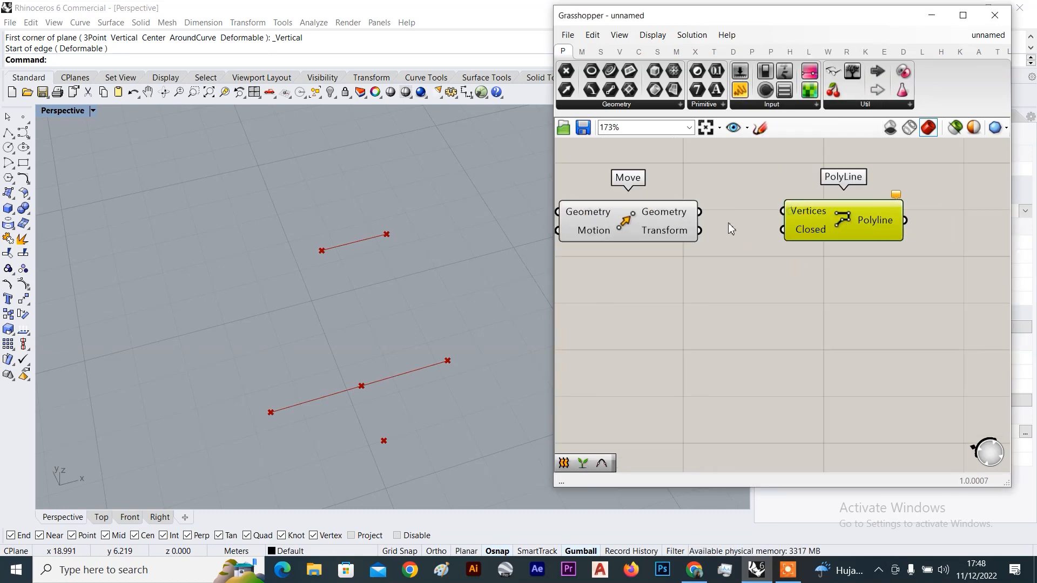
pyautogui.click(668, 231)
pyautogui.scroll(3, 811, 218)
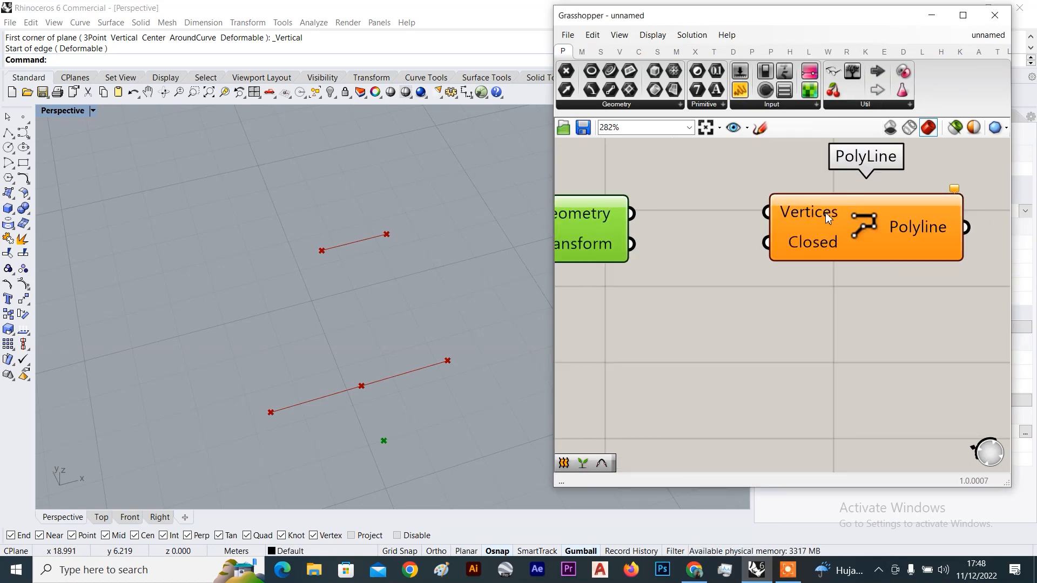
pyautogui.click(707, 203)
pyautogui.scroll(-4, 693, 211)
pyautogui.click(749, 216)
pyautogui.scroll(-5, 746, 214)
# Connect List Item's i output and Move's Geometry into PolyLine's Vertices
pyautogui.moveTo(739, 217); pyautogui.dragTo(877, 226, button='right')
pyautogui.scroll(4, 604, 191)
pyautogui.moveTo(604, 190); pyautogui.dragTo(735, 196, button='right')
pyautogui.scroll(-5, 618, 214)
pyautogui.moveTo(615, 275); pyautogui.dragTo(840, 229)
pyautogui.scroll(3, 826, 207)
pyautogui.scroll(3, 825, 229)
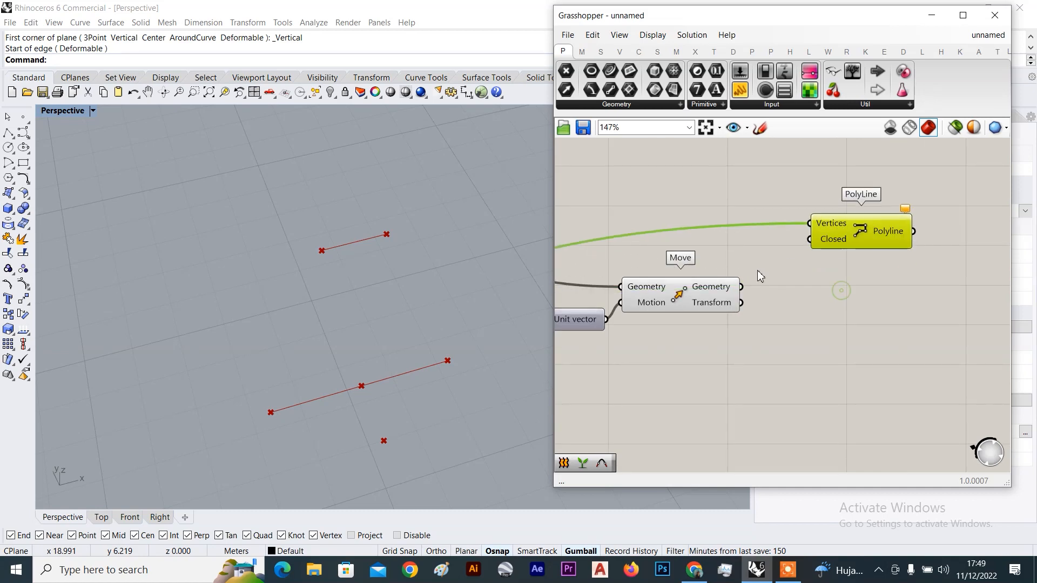
pyautogui.click(707, 286)
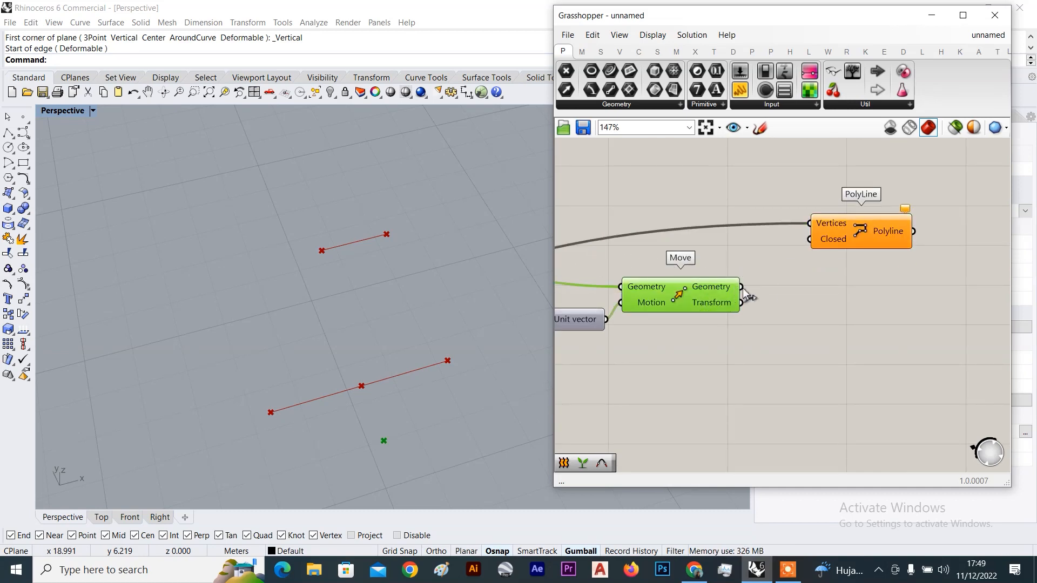
pyautogui.moveTo(757, 293); pyautogui.dragTo(773, 241)
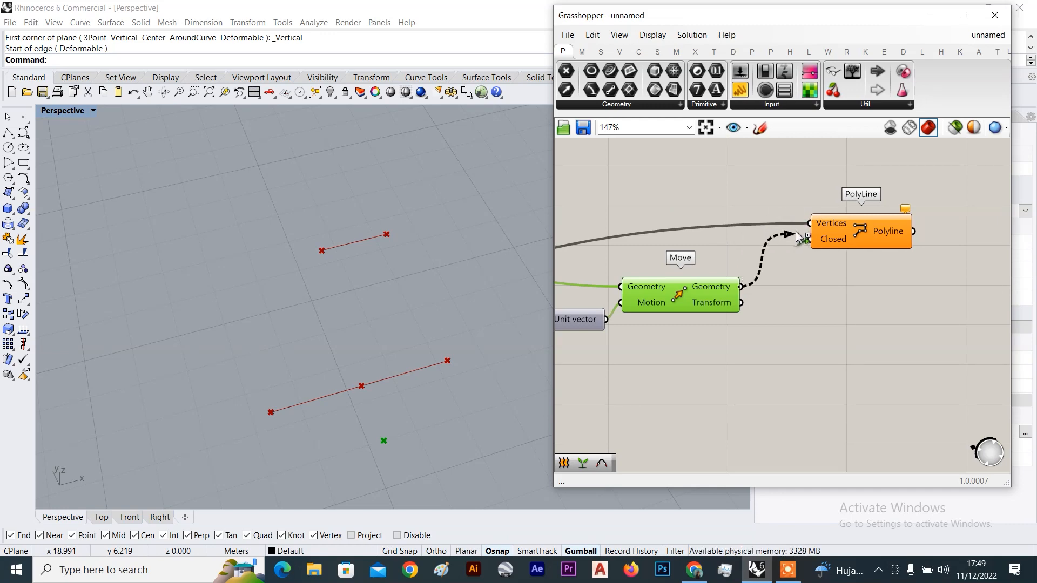
# Add List Item's +1 output as the last PolyLine vertex and reposition the component
pyautogui.moveTo(841, 233); pyautogui.dragTo(868, 237)
pyautogui.scroll(-5, 853, 237)
pyautogui.moveTo(743, 280); pyautogui.dragTo(829, 262, button='right')
pyautogui.moveTo(618, 264); pyautogui.dragTo(665, 251, button='right')
pyautogui.scroll(7, 658, 250)
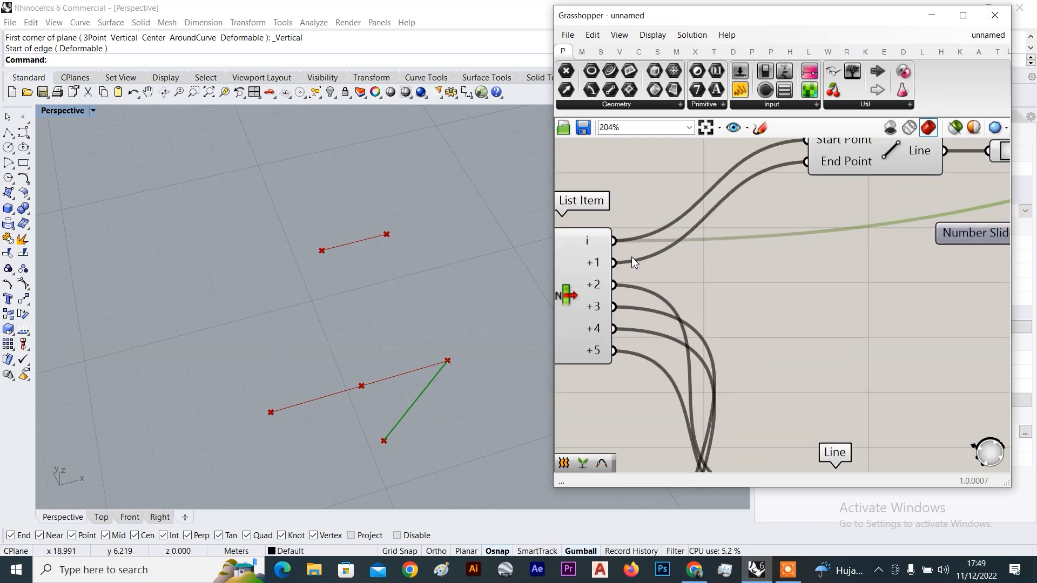
pyautogui.scroll(-10, 613, 264)
pyautogui.moveTo(612, 263); pyautogui.dragTo(721, 296)
pyautogui.scroll(4, 812, 235)
pyautogui.scroll(5, 738, 249)
pyautogui.click(792, 289)
pyautogui.scroll(-5, 745, 283)
pyautogui.scroll(4, 696, 298)
pyautogui.scroll(-3, 767, 260)
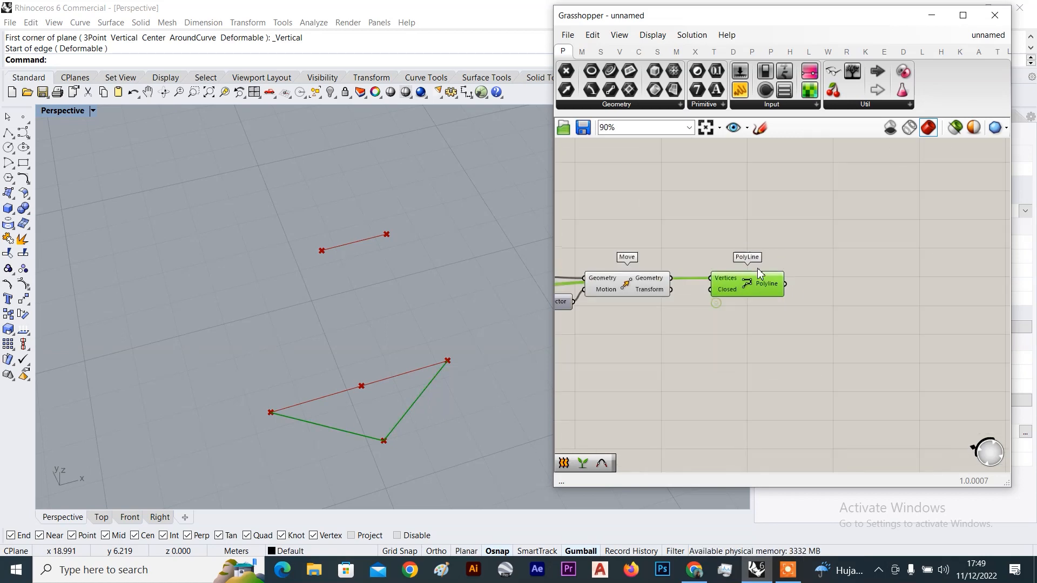
pyautogui.scroll(-4, 365, 329)
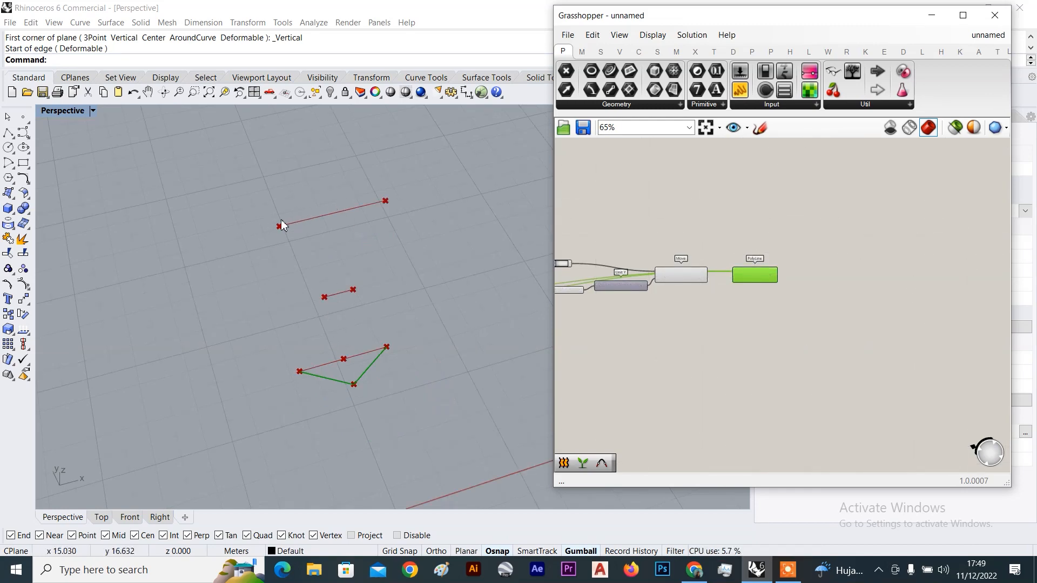
# Duplicate the Point On Curve, slider, Move and PolyLine chain below the original
pyautogui.scroll(-5, 727, 232)
pyautogui.moveTo(731, 234); pyautogui.dragTo(822, 223, button='right')
pyautogui.scroll(2, 810, 245)
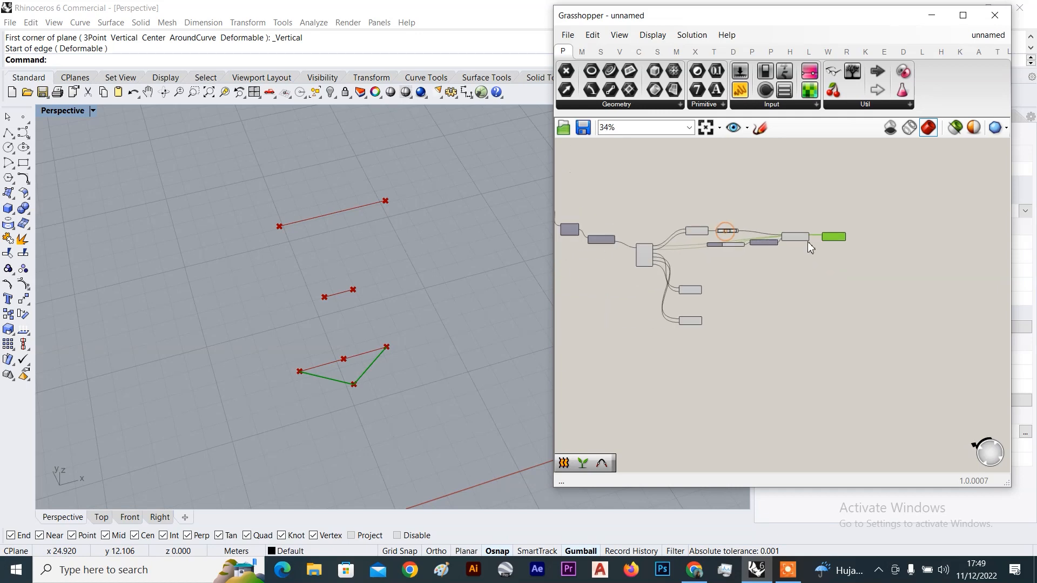
pyautogui.scroll(3, 702, 237)
pyautogui.moveTo(933, 214); pyautogui.dragTo(672, 302)
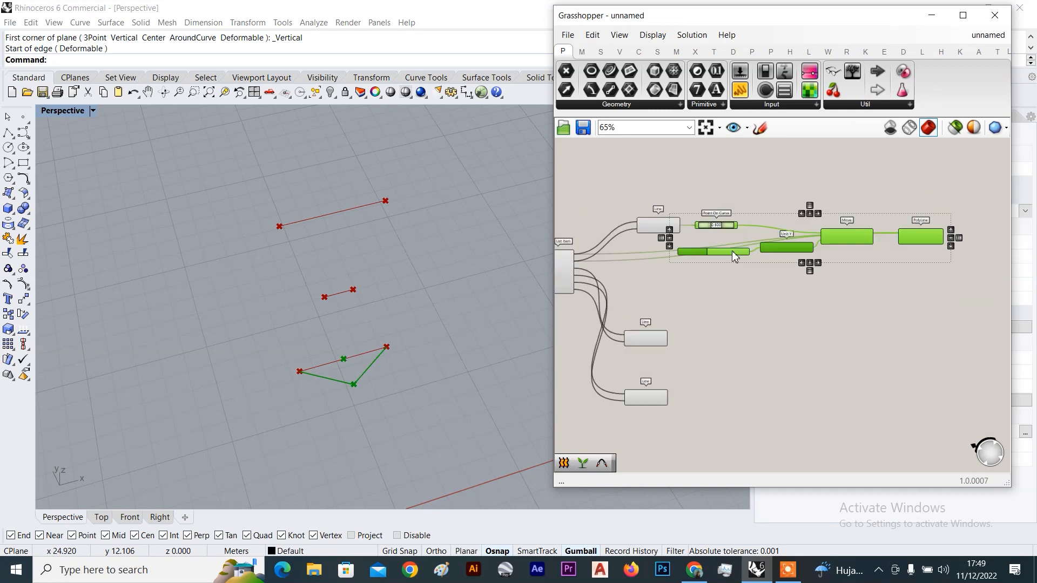
pyautogui.scroll(3, 708, 241)
pyautogui.keyDown('alt'); pyautogui.moveTo(737, 218); pyautogui.dragTo(786, 404); pyautogui.keyUp('alt')
pyautogui.moveTo(672, 352); pyautogui.dragTo(781, 279, button='right')
# Feed the middle Line into the copied Point On Curve
pyautogui.moveTo(729, 362); pyautogui.dragTo(782, 324)
pyautogui.scroll(3, 782, 324)
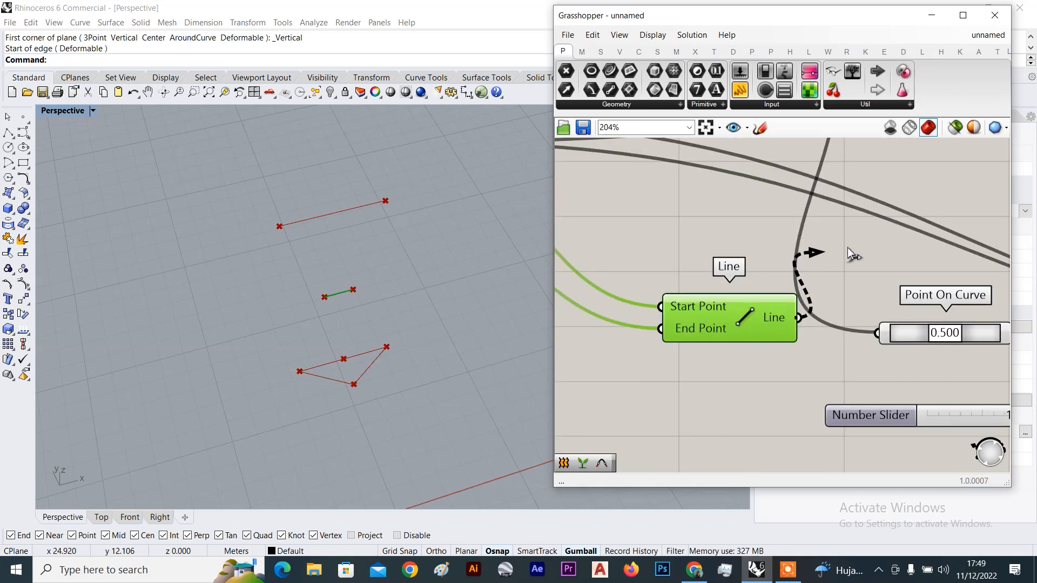
pyautogui.moveTo(896, 347); pyautogui.dragTo(895, 348)
pyautogui.scroll(-4, 873, 360)
pyautogui.moveTo(845, 350); pyautogui.dragTo(667, 293, button='right')
pyautogui.scroll(5, 357, 325)
# Rearrange the copied Move and PolyLine components and the middle Line on the canvas
pyautogui.click(884, 250)
pyautogui.scroll(2, 926, 297)
pyautogui.moveTo(951, 309); pyautogui.dragTo(942, 317)
pyautogui.moveTo(942, 324); pyautogui.dragTo(751, 318, button='right')
pyautogui.scroll(-3, 751, 318)
pyautogui.scroll(2, 884, 300)
pyautogui.moveTo(884, 299); pyautogui.dragTo(905, 270)
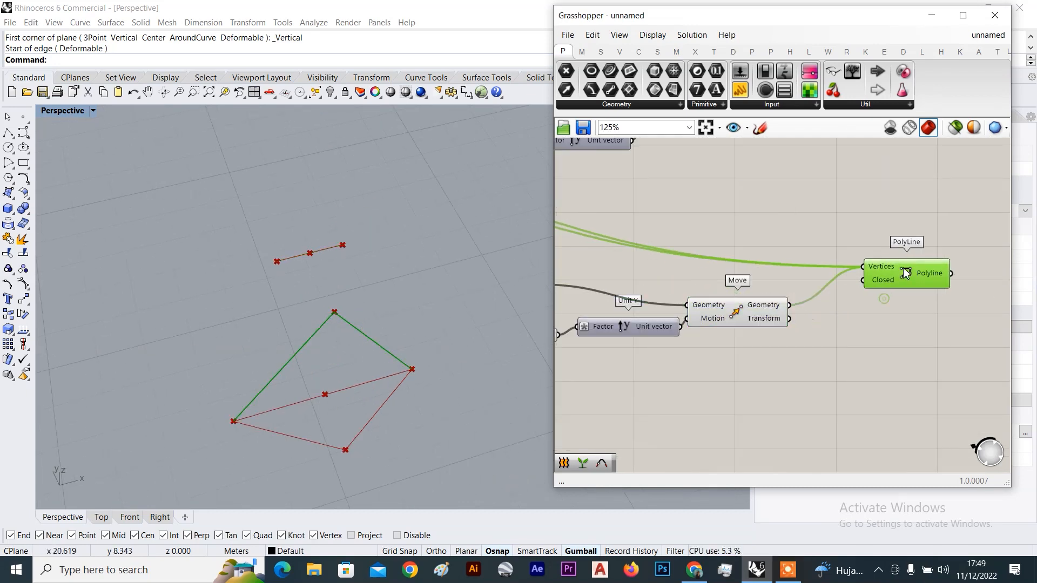
pyautogui.click(780, 305)
pyautogui.scroll(-4, 780, 305)
pyautogui.moveTo(715, 279); pyautogui.dragTo(876, 254, button='right')
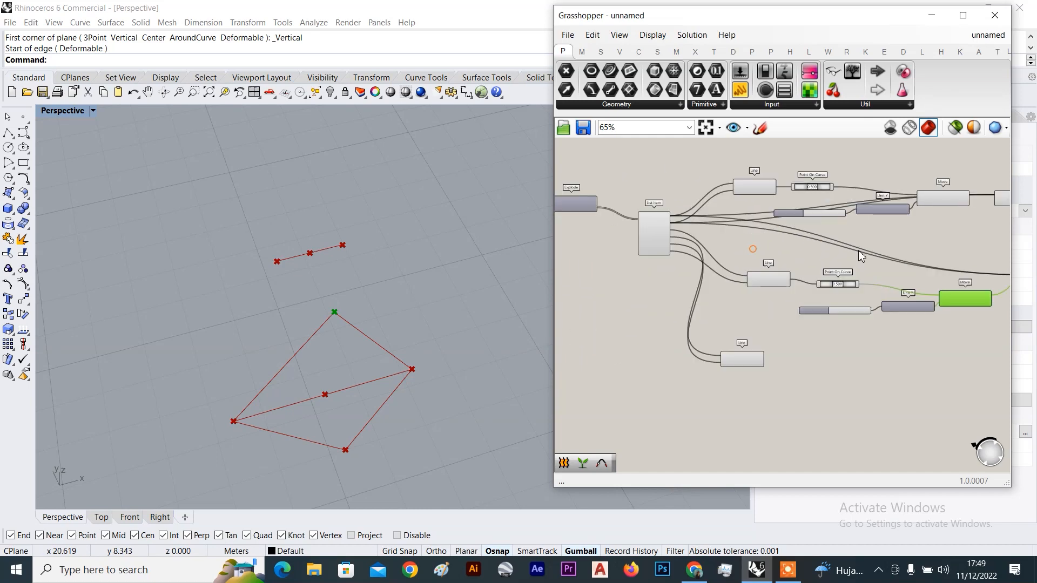
pyautogui.scroll(3, 699, 225)
pyautogui.scroll(-4, 819, 254)
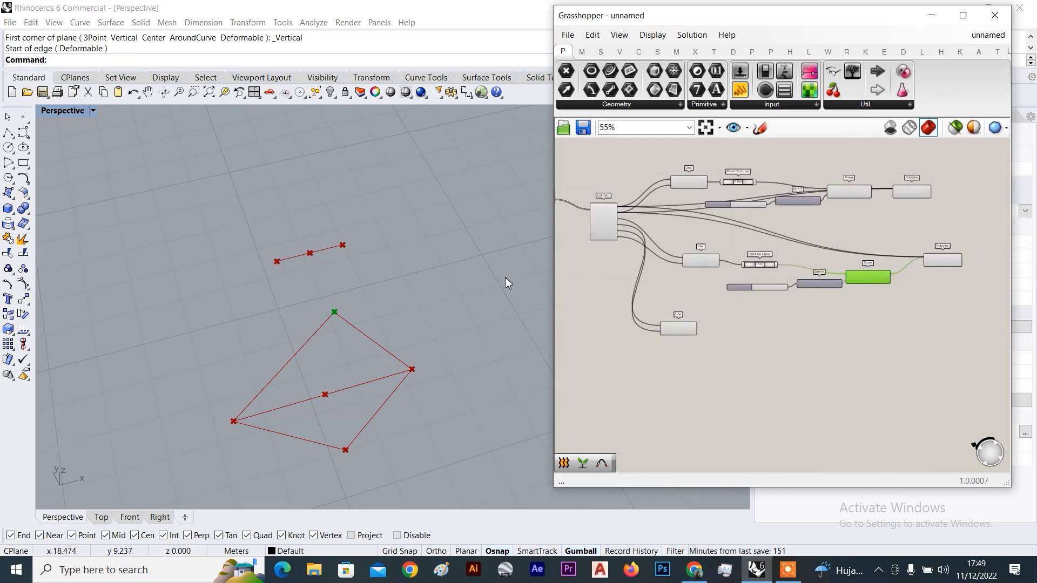
pyautogui.scroll(4, 910, 244)
pyautogui.moveTo(970, 277); pyautogui.dragTo(941, 283)
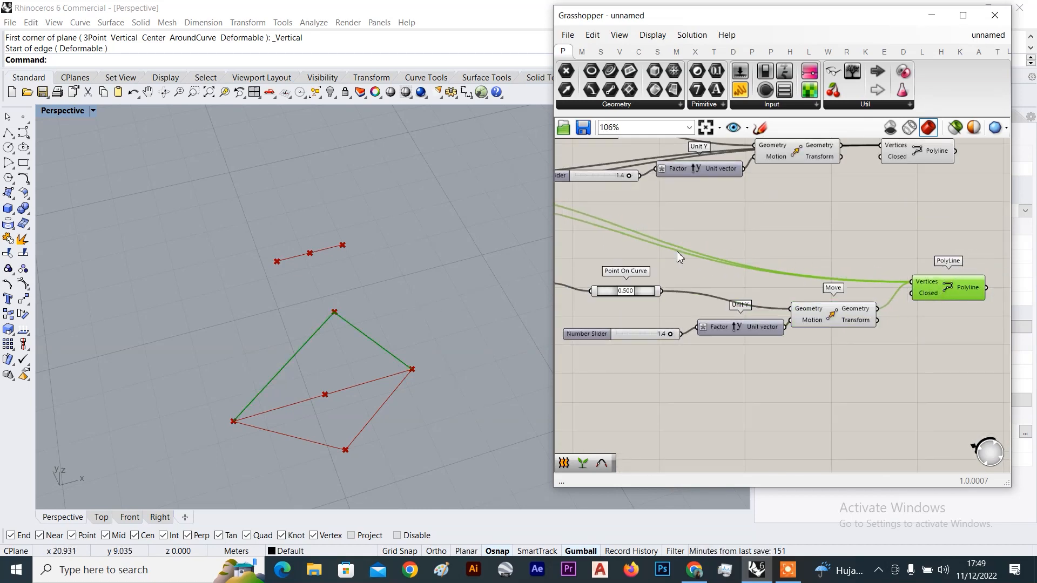
pyautogui.moveTo(632, 238); pyautogui.dragTo(870, 256, button='right')
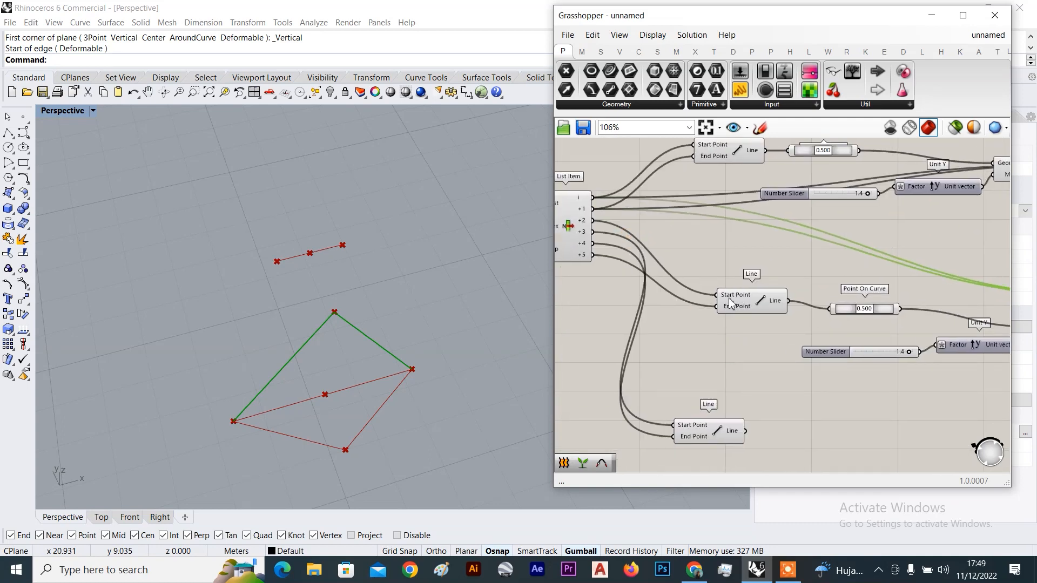
pyautogui.moveTo(730, 302); pyautogui.dragTo(762, 305, button='right')
pyautogui.moveTo(779, 306); pyautogui.dragTo(774, 270)
# Check the previews of the copied PolyLine and the middle Line in the viewport
pyautogui.scroll(4, 660, 228)
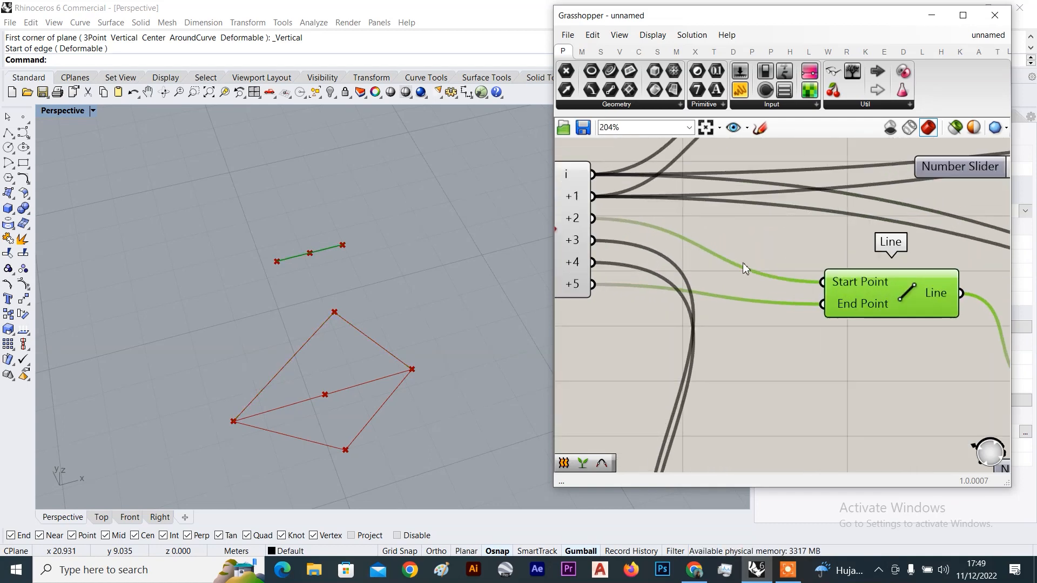
pyautogui.scroll(-4, 740, 247)
pyautogui.scroll(4, 662, 227)
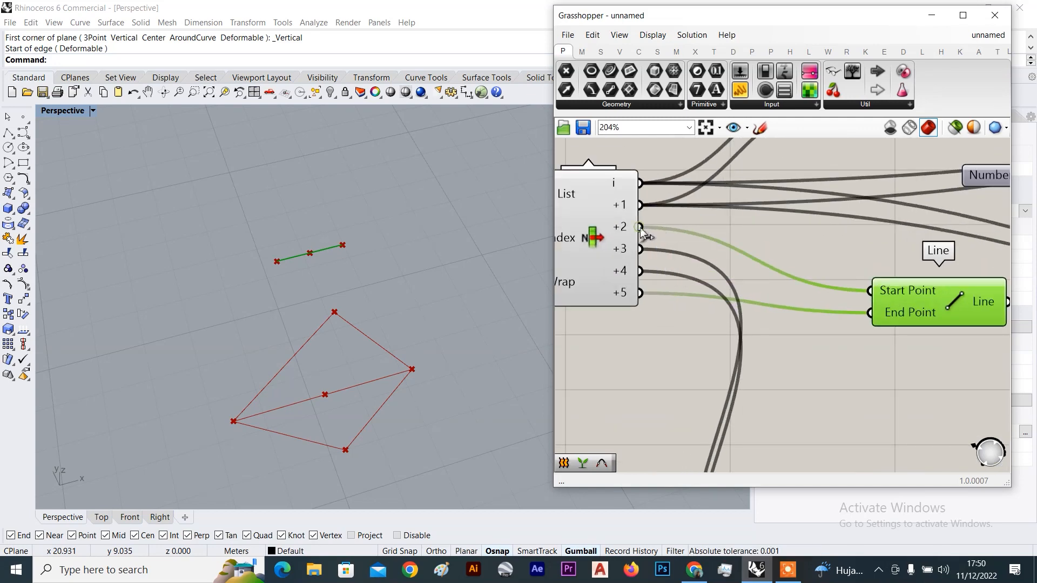
pyautogui.scroll(-5, 793, 273)
pyautogui.scroll(1, 793, 272)
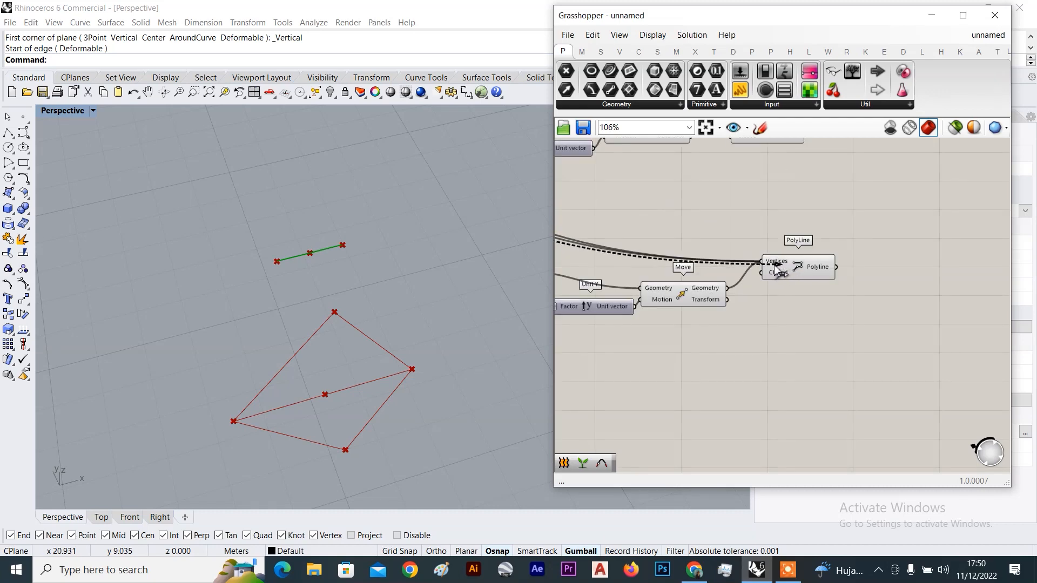
pyautogui.click(809, 271)
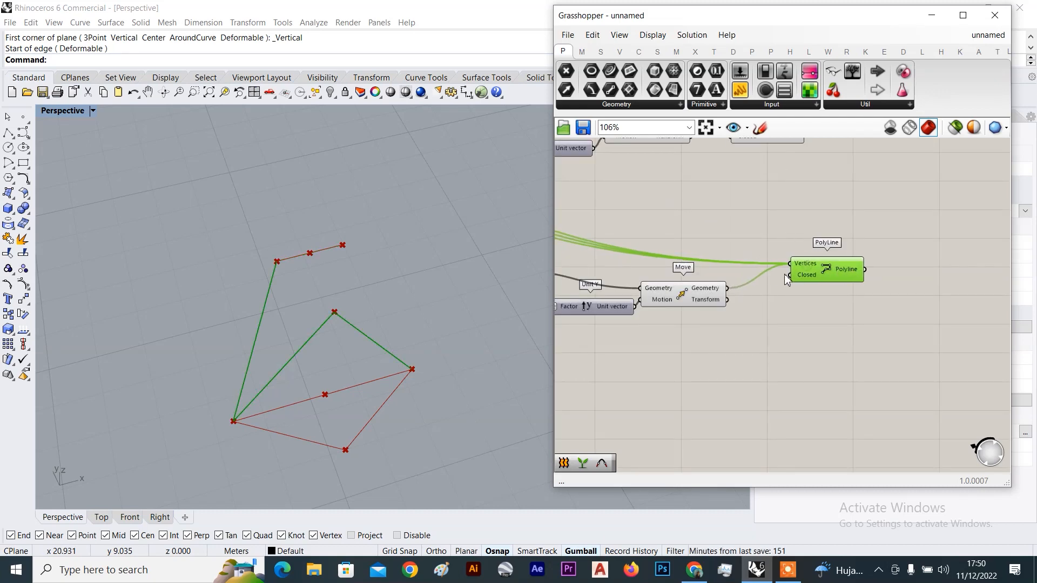
pyautogui.scroll(3, 714, 295)
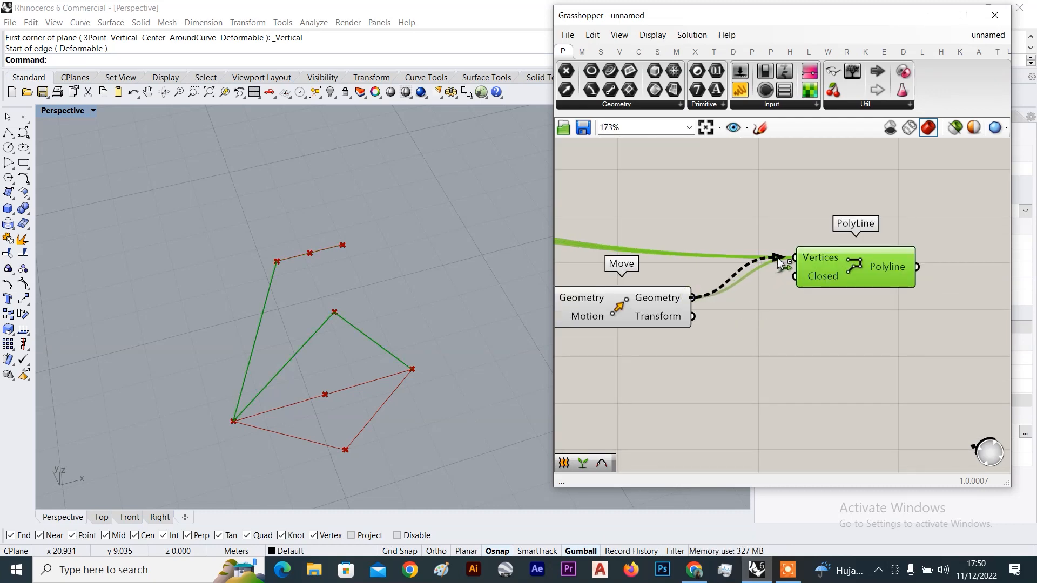
pyautogui.scroll(-5, 791, 267)
pyautogui.scroll(4, 819, 276)
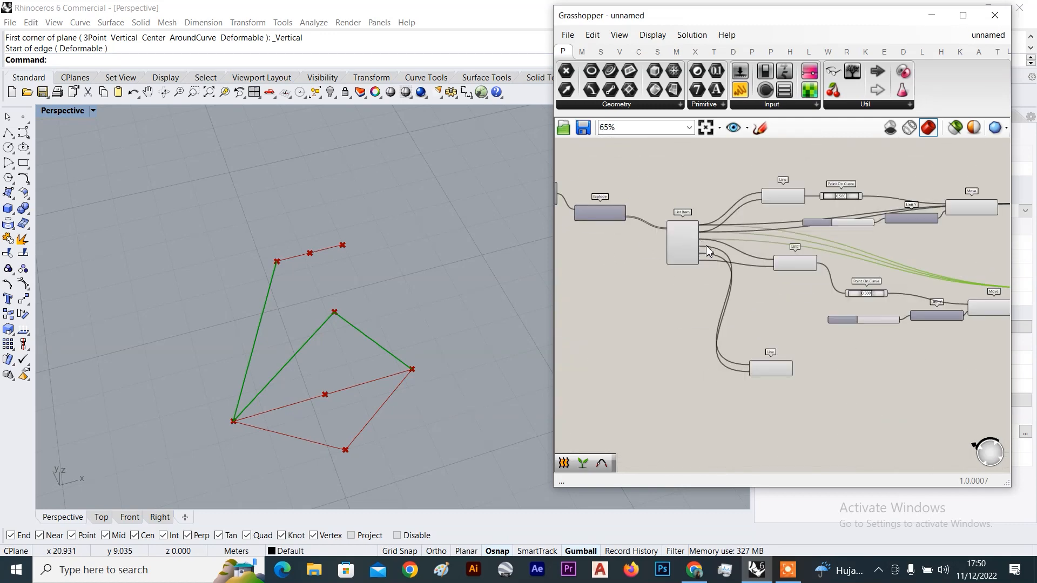
pyautogui.click(843, 277)
pyautogui.scroll(3, 741, 272)
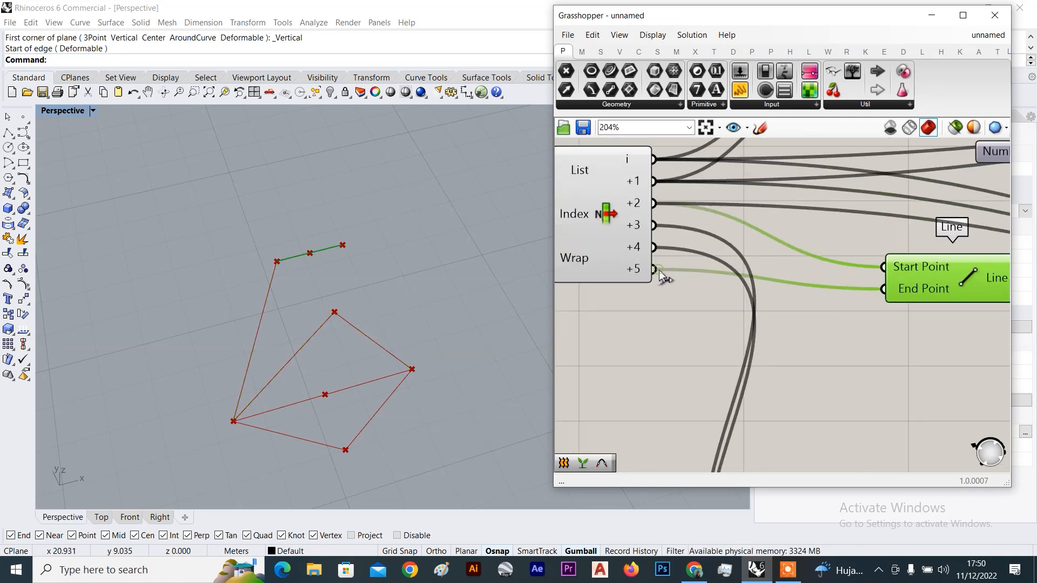
pyautogui.scroll(-5, 662, 276)
pyautogui.scroll(3, 842, 294)
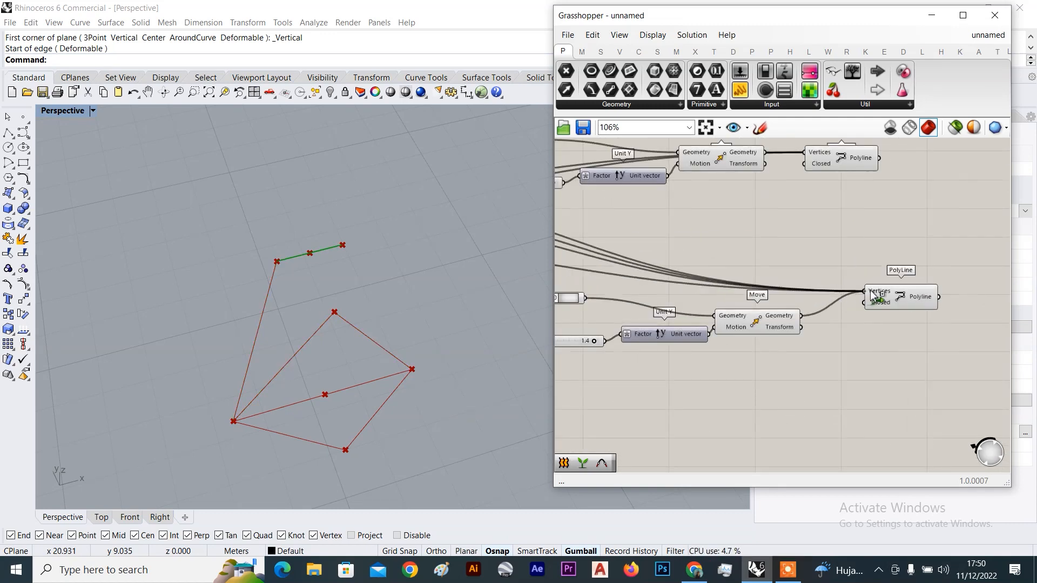
# Replace the copied PolyLine with a fresh copy of the upper PolyLine beside the lower Move
pyautogui.click(919, 299)
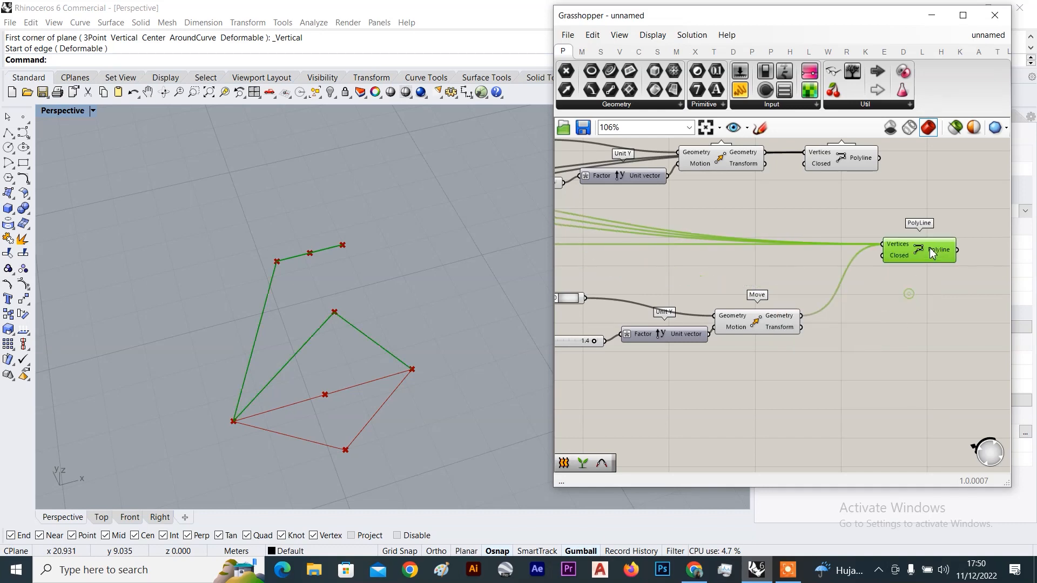
pyautogui.scroll(-3, 831, 274)
pyautogui.scroll(3, 831, 275)
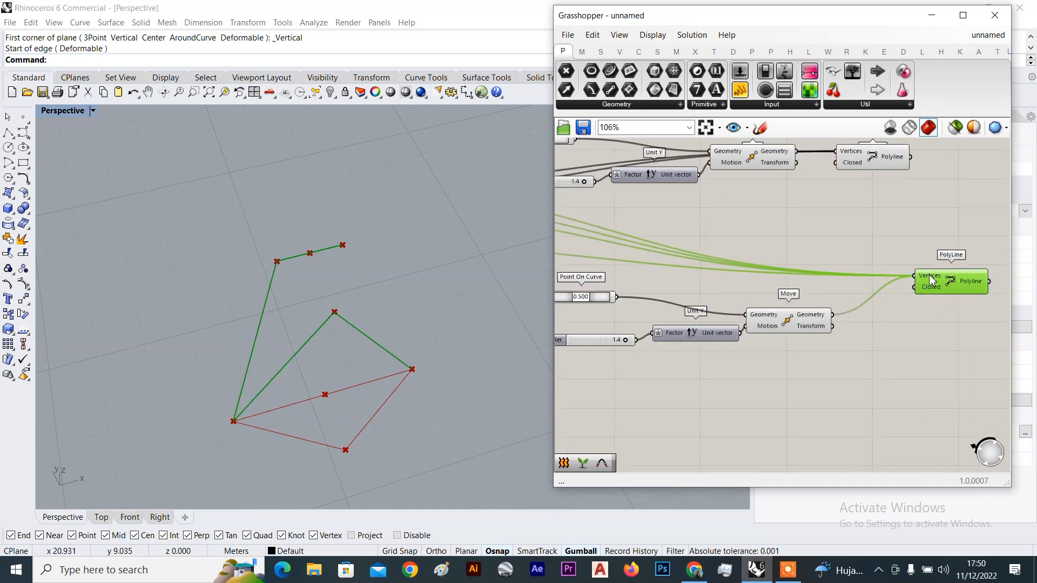
pyautogui.press('Delete')
pyautogui.keyDown('alt'); pyautogui.moveTo(867, 158); pyautogui.dragTo(924, 313); pyautogui.keyUp('alt')
pyautogui.scroll(-4, 865, 312)
pyautogui.scroll(5, 702, 249)
pyautogui.scroll(1, 644, 255)
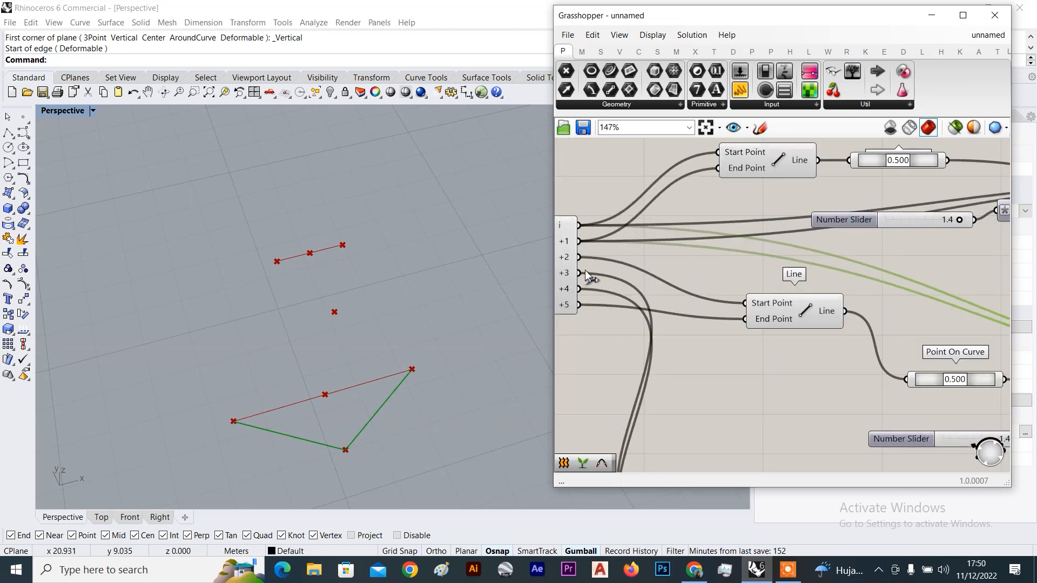
pyautogui.moveTo(584, 260); pyautogui.dragTo(948, 311)
pyautogui.scroll(-4, 584, 259)
pyautogui.scroll(2, 830, 310)
pyautogui.scroll(-4, 951, 315)
pyautogui.scroll(4, 913, 316)
pyautogui.scroll(-2, 877, 316)
pyautogui.scroll(4, 878, 316)
pyautogui.keyDown('shift'); pyautogui.moveTo(945, 298); pyautogui.dragTo(945, 298); pyautogui.keyUp('shift')
pyautogui.scroll(-5, 859, 296)
pyautogui.moveTo(822, 292); pyautogui.dragTo(945, 286, button='right')
pyautogui.scroll(3, 676, 261)
pyautogui.moveTo(593, 234); pyautogui.dragTo(733, 253, button='right')
pyautogui.scroll(3, 666, 261)
pyautogui.moveTo(687, 272); pyautogui.dragTo(814, 271)
pyautogui.scroll(-10, 692, 282)
pyautogui.scroll(10, 791, 311)
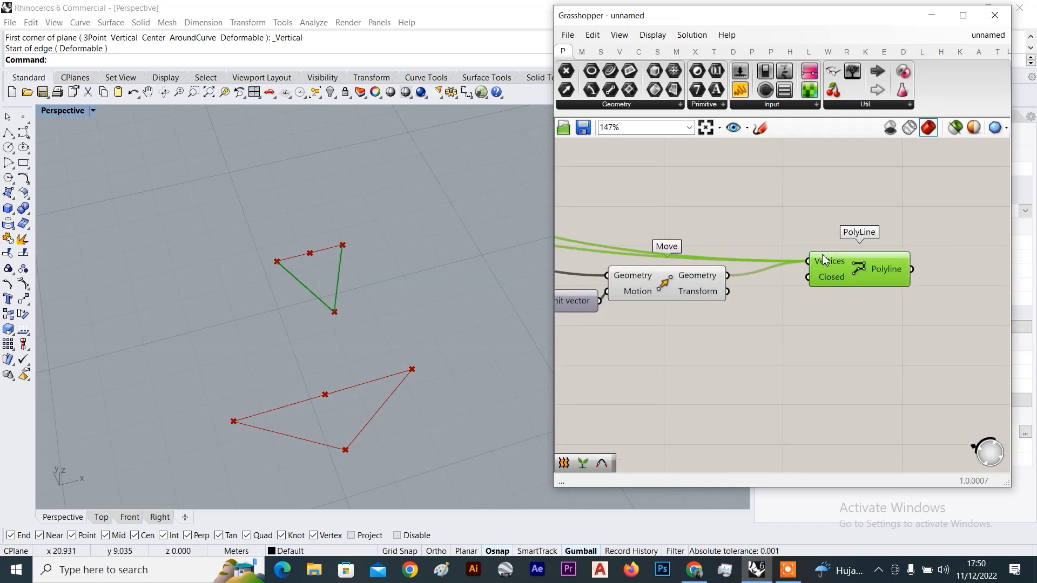
pyautogui.scroll(-8, 751, 185)
pyautogui.scroll(10, 753, 190)
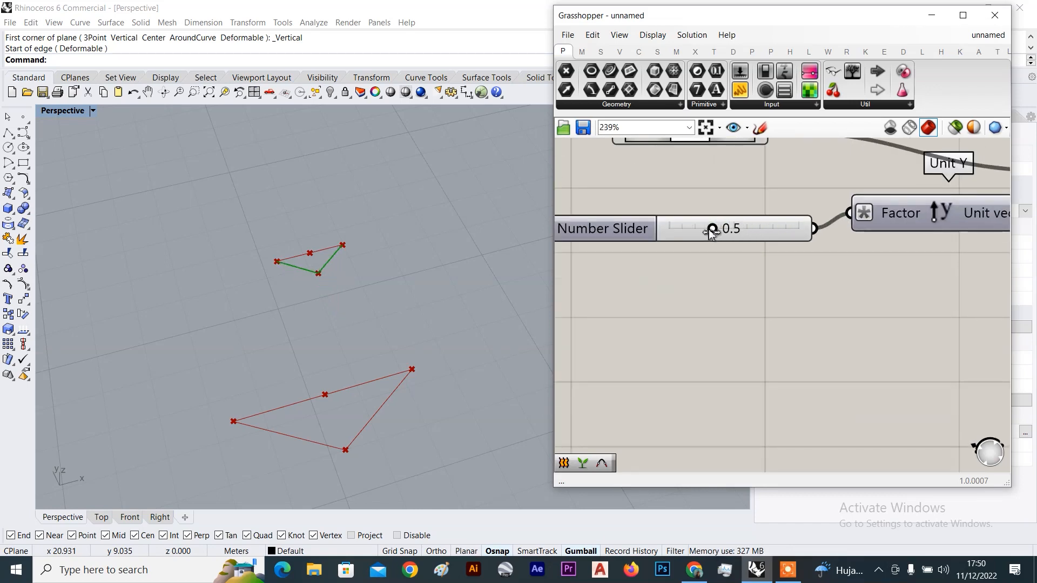
pyautogui.scroll(-9, 712, 231)
pyautogui.scroll(4, 788, 193)
pyautogui.scroll(-3, 714, 194)
pyautogui.scroll(2, 659, 325)
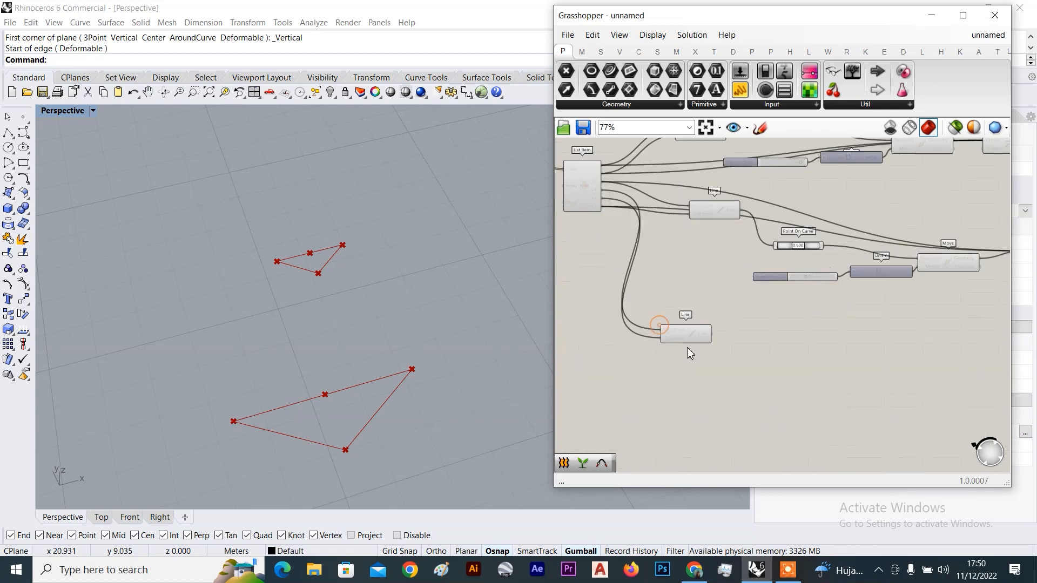
pyautogui.scroll(-3, 780, 229)
pyautogui.moveTo(862, 184); pyautogui.dragTo(845, 226, button='right')
# Duplicate the Point On Curve, slider, Unit Y, Move and PolyLine chain below the originals
pyautogui.scroll(2, 840, 229)
pyautogui.moveTo(915, 185); pyautogui.dragTo(734, 242)
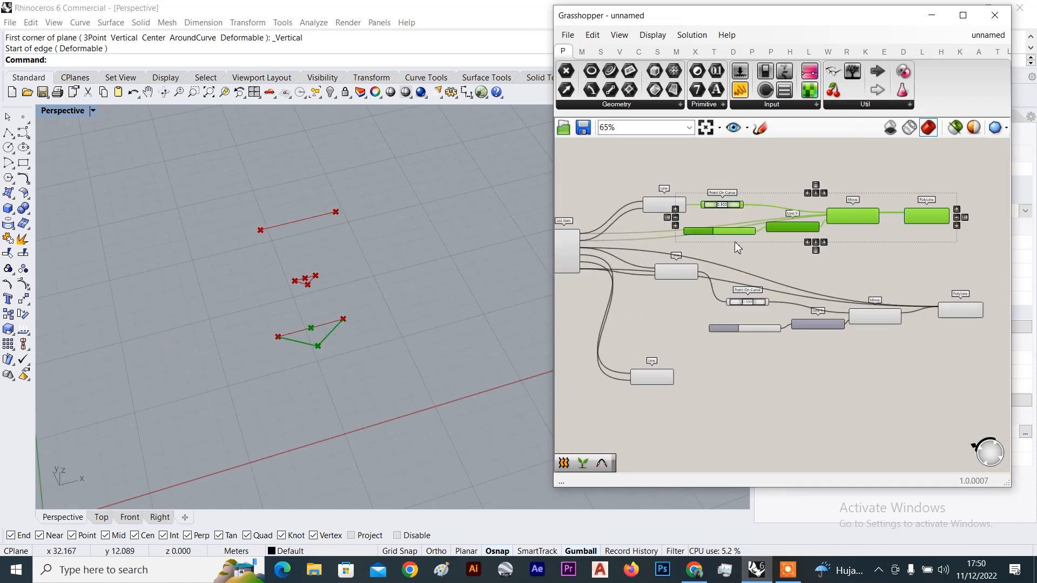
pyautogui.moveTo(846, 259); pyautogui.dragTo(812, 222, button='right')
pyautogui.keyDown('alt'); pyautogui.moveTo(813, 187); pyautogui.dragTo(800, 382); pyautogui.keyUp('alt')
pyautogui.click(674, 331)
# Connect the lower Line to the copied Point On Curve component
pyautogui.scroll(3, 708, 308)
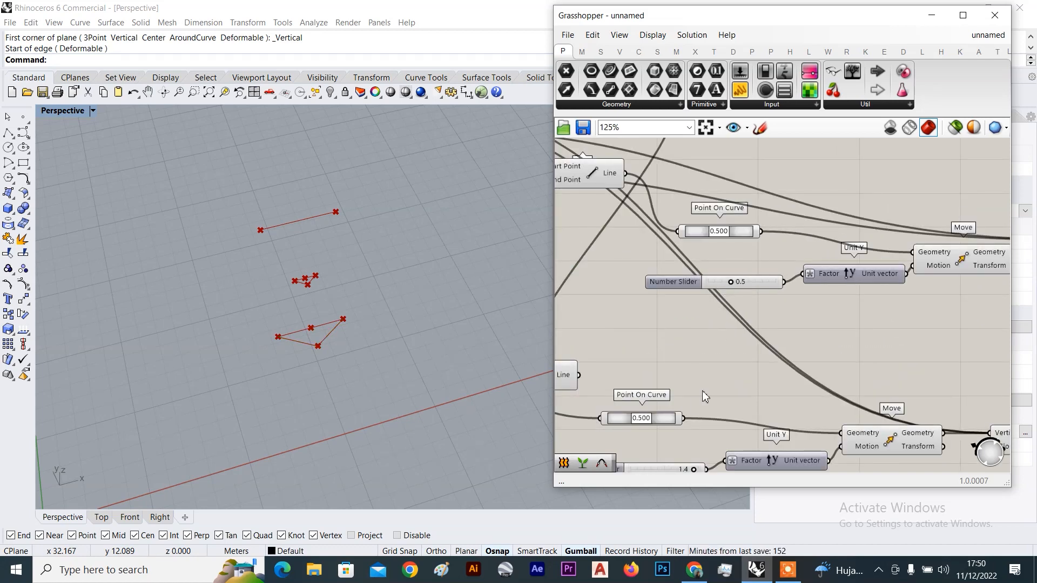
pyautogui.scroll(1, 657, 324)
pyautogui.moveTo(675, 345); pyautogui.dragTo(673, 362)
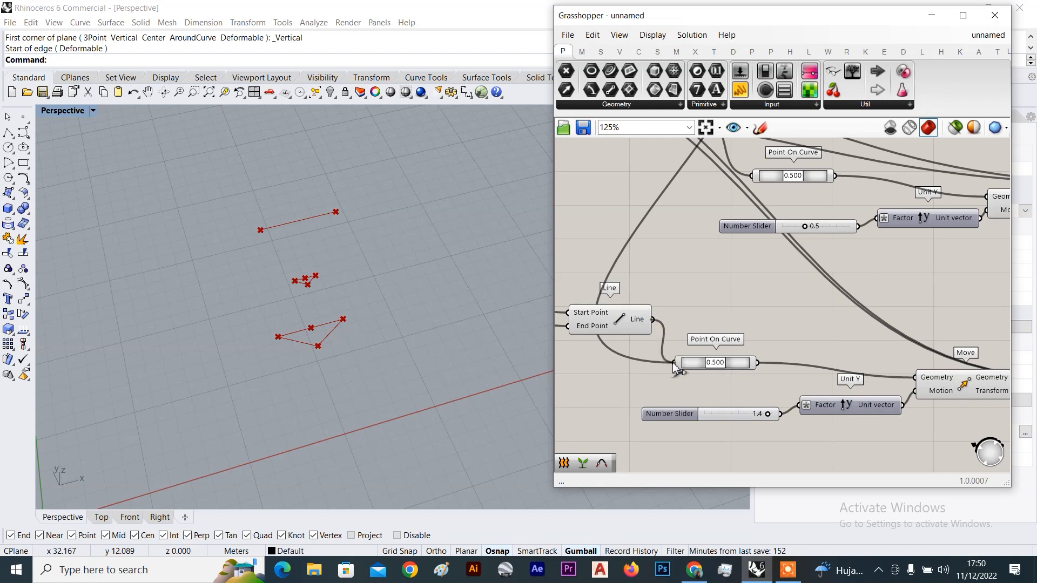
pyautogui.scroll(-4, 810, 313)
pyautogui.scroll(2, 857, 342)
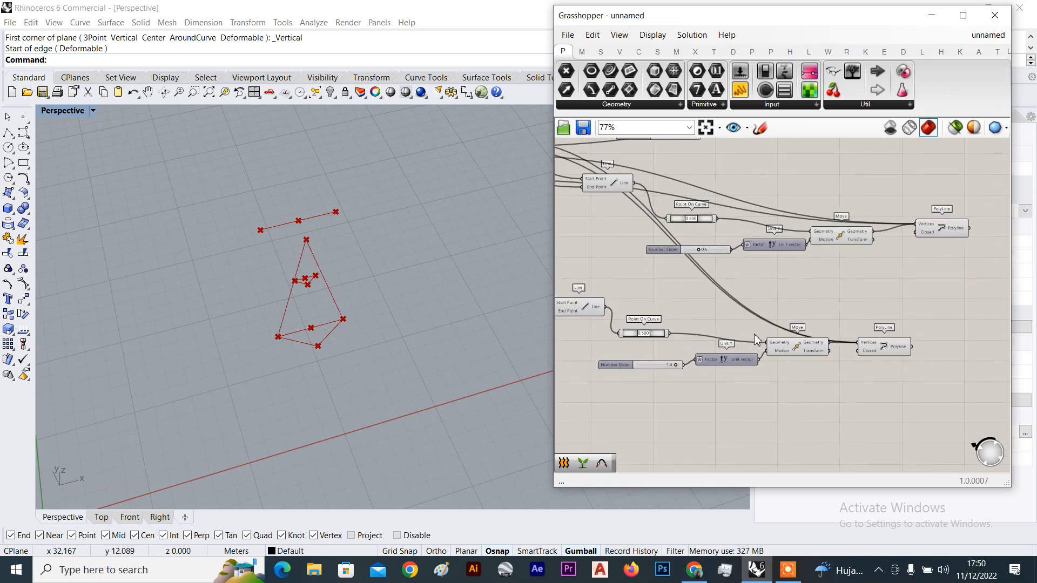
pyautogui.click(864, 345)
pyautogui.moveTo(732, 274); pyautogui.dragTo(834, 312, button='right')
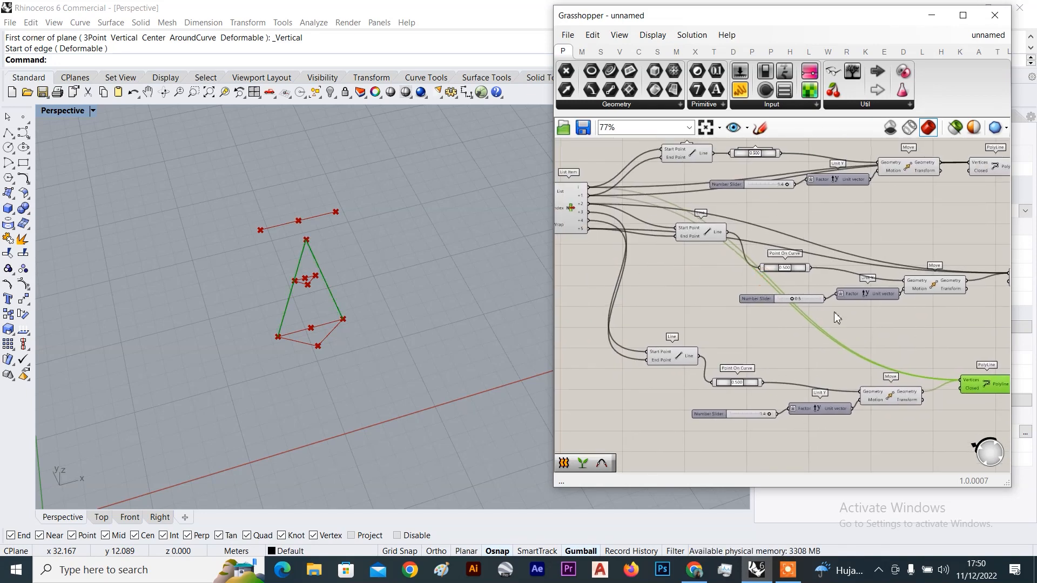
pyautogui.moveTo(655, 212); pyautogui.dragTo(767, 246, button='right')
pyautogui.scroll(5, 678, 210)
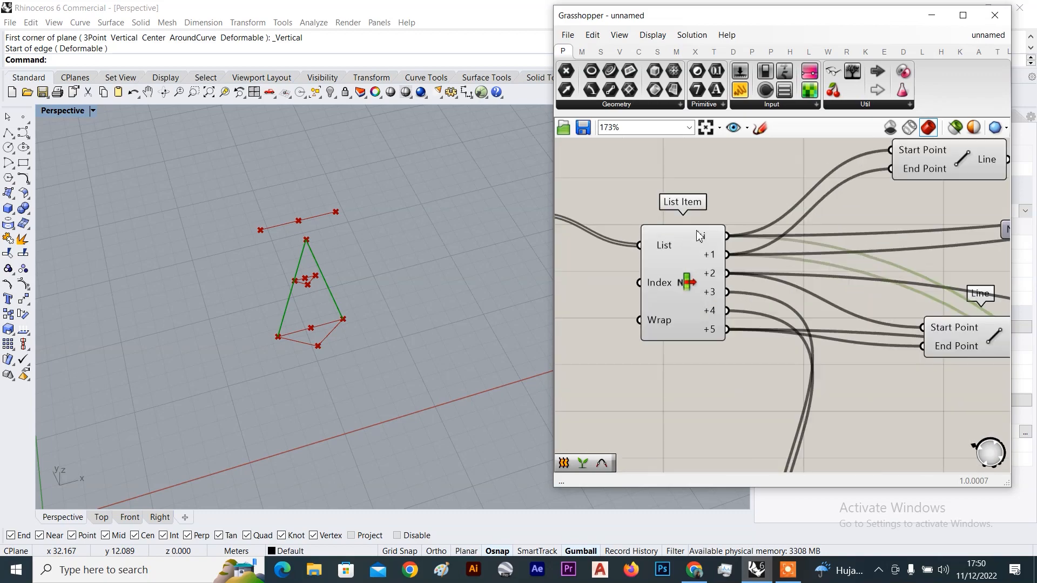
pyautogui.scroll(-6, 719, 248)
pyautogui.scroll(5, 791, 388)
# Wire List Item's +3 output toward the copied PolyLine
pyautogui.click(791, 387)
pyautogui.scroll(-4, 755, 275)
pyautogui.moveTo(755, 279); pyautogui.dragTo(764, 318, button='right')
pyautogui.scroll(4, 725, 226)
pyautogui.scroll(-5, 750, 294)
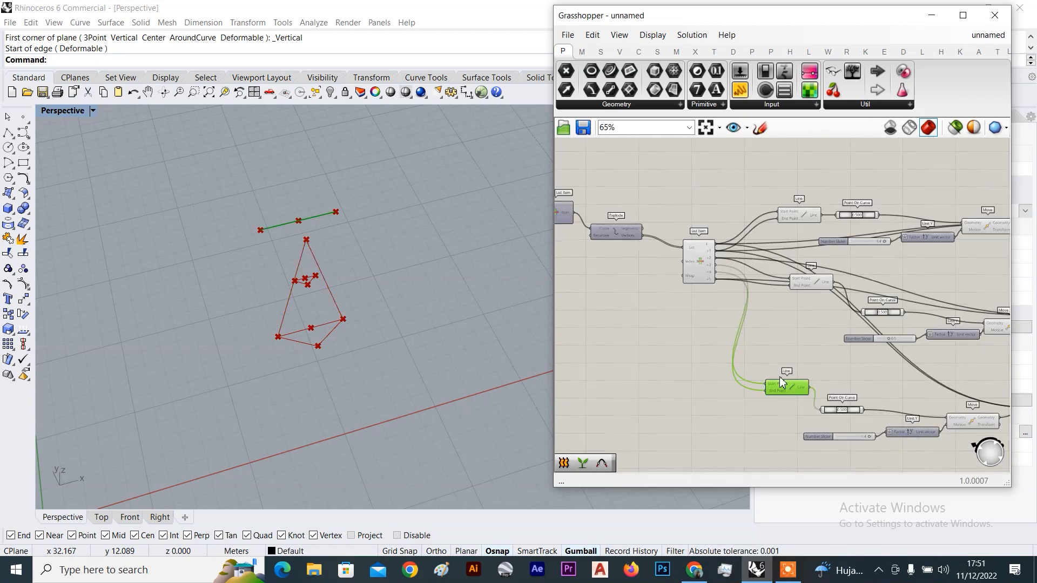
pyautogui.scroll(3, 779, 377)
pyautogui.scroll(3, 791, 400)
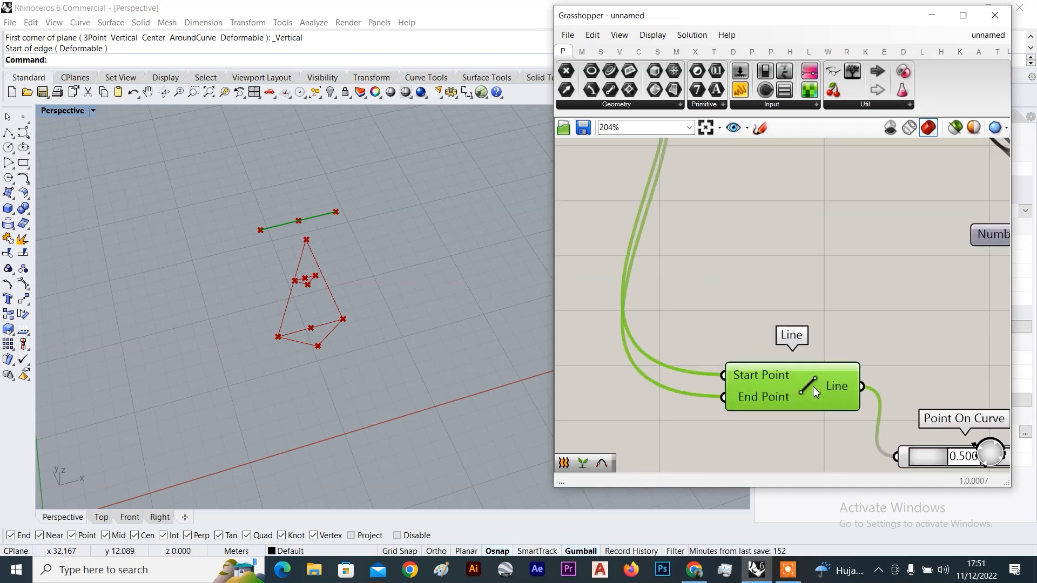
pyautogui.scroll(-3, 800, 384)
pyautogui.moveTo(708, 180); pyautogui.dragTo(698, 259, button='right')
pyautogui.scroll(3, 648, 242)
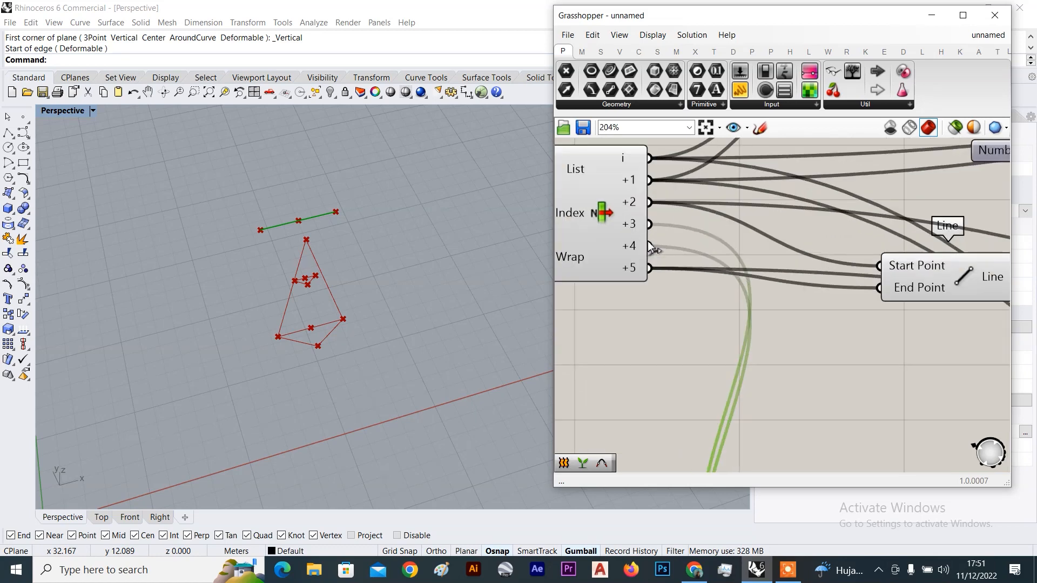
pyautogui.scroll(-14, 656, 225)
pyautogui.moveTo(654, 220); pyautogui.dragTo(781, 229)
pyautogui.scroll(7, 788, 262)
pyautogui.scroll(6, 562, 297)
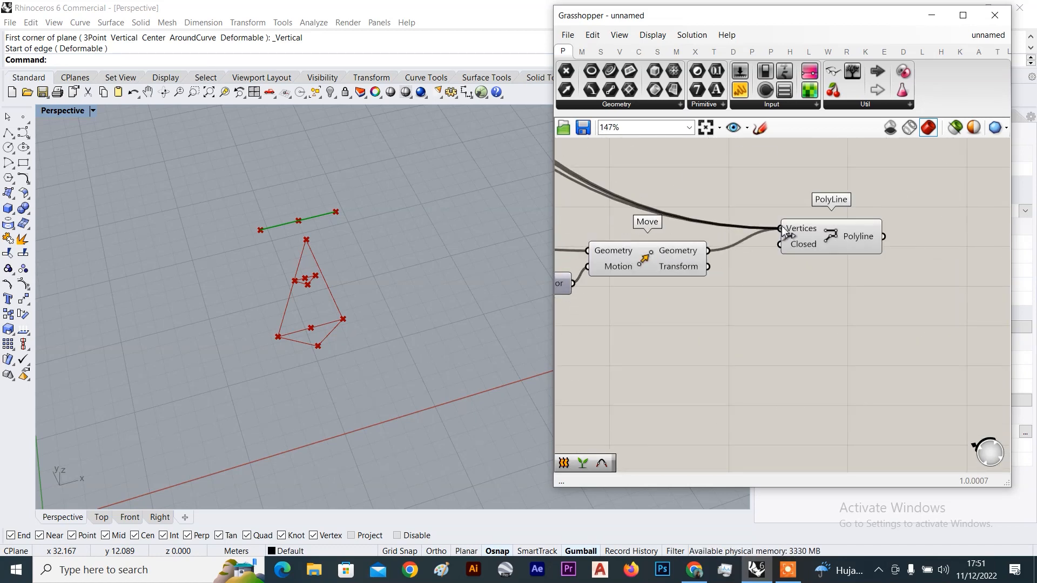
pyautogui.click(800, 242)
pyautogui.press('Delete')
pyautogui.scroll(-3, 800, 242)
pyautogui.hotkey('ctrl', 'z')
# Place a PolyLine copy fed by List Item +3 and the Move result as Vertices
pyautogui.keyDown('alt'); pyautogui.moveTo(856, 297); pyautogui.dragTo(826, 306); pyautogui.keyUp('alt')
pyautogui.moveTo(656, 253); pyautogui.dragTo(778, 289, button='right')
pyautogui.moveTo(566, 239); pyautogui.dragTo(680, 271, button='right')
pyautogui.scroll(3, 680, 232)
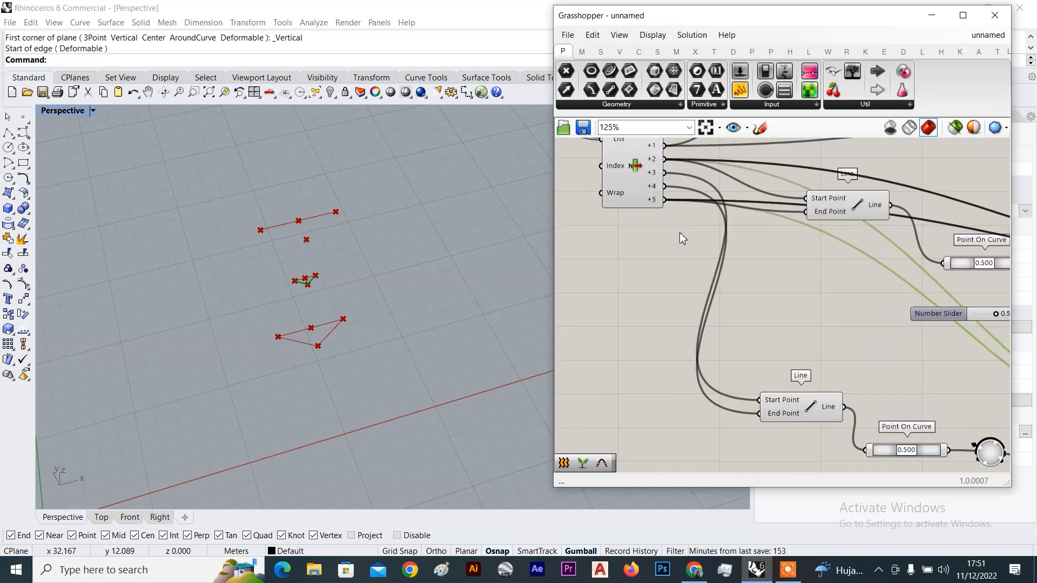
pyautogui.scroll(1, 679, 232)
pyautogui.keyDown('shift'); pyautogui.moveTo(663, 166); pyautogui.dragTo(953, 331); pyautogui.keyUp('shift')
pyautogui.scroll(-7, 656, 205)
pyautogui.scroll(7, 843, 287)
pyautogui.scroll(-7, 885, 259)
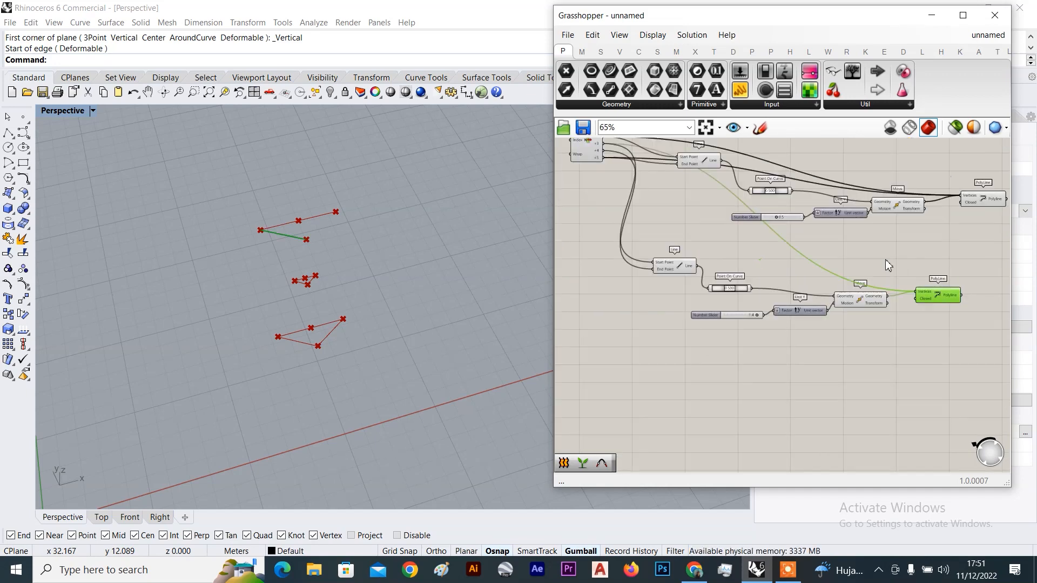
pyautogui.moveTo(758, 209); pyautogui.dragTo(722, 266, button='right')
# Replace the lower PolyLine with a copy beside the lower Move, wired to List Item +3
pyautogui.scroll(4, 692, 258)
pyautogui.scroll(3, 683, 257)
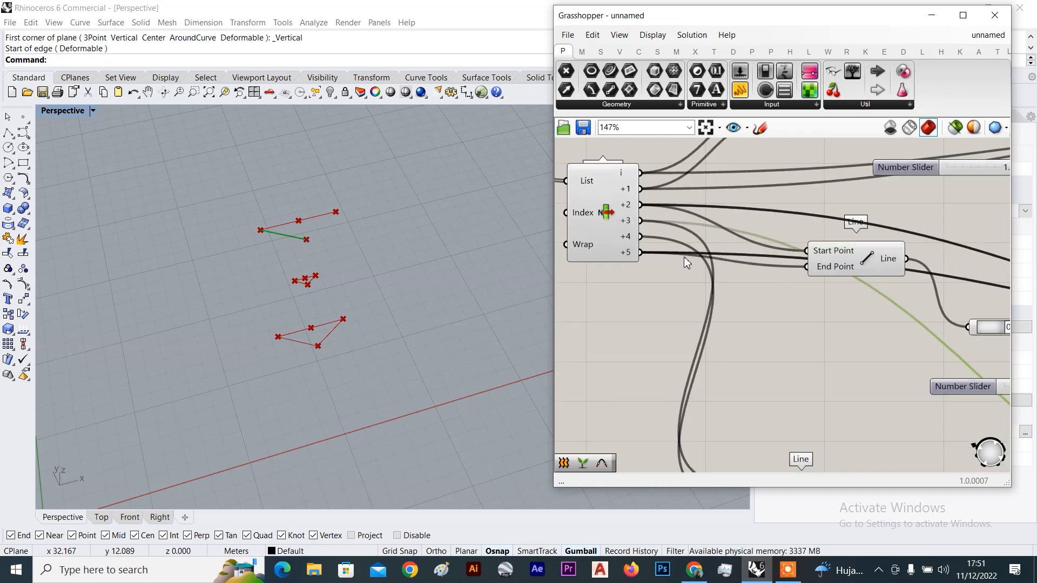
pyautogui.scroll(-3, 684, 257)
pyautogui.moveTo(809, 320); pyautogui.dragTo(783, 306, button='right')
pyautogui.scroll(3, 936, 412)
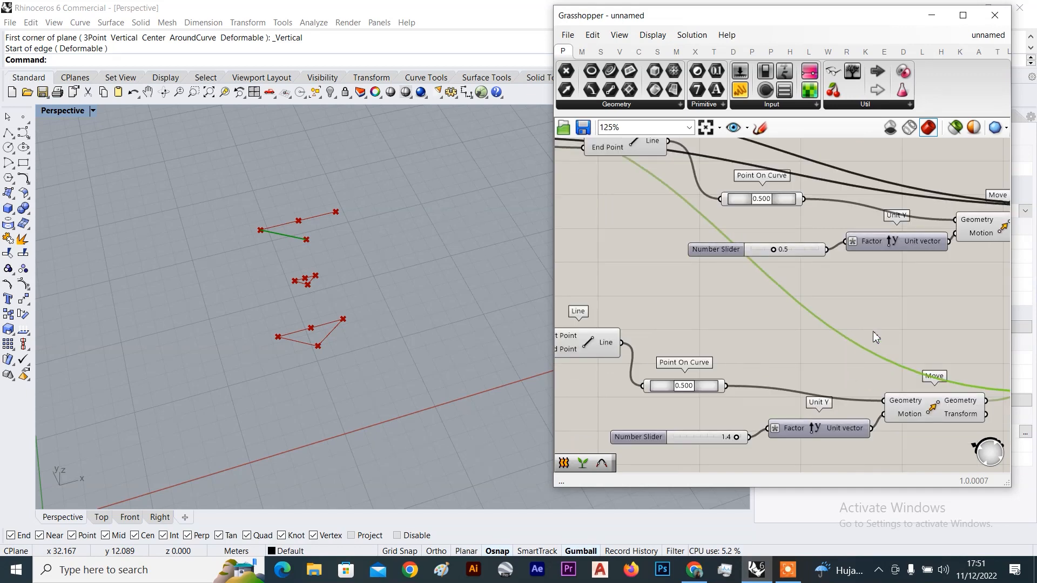
pyautogui.scroll(-3, 873, 331)
pyautogui.moveTo(872, 331); pyautogui.dragTo(776, 287, button='right')
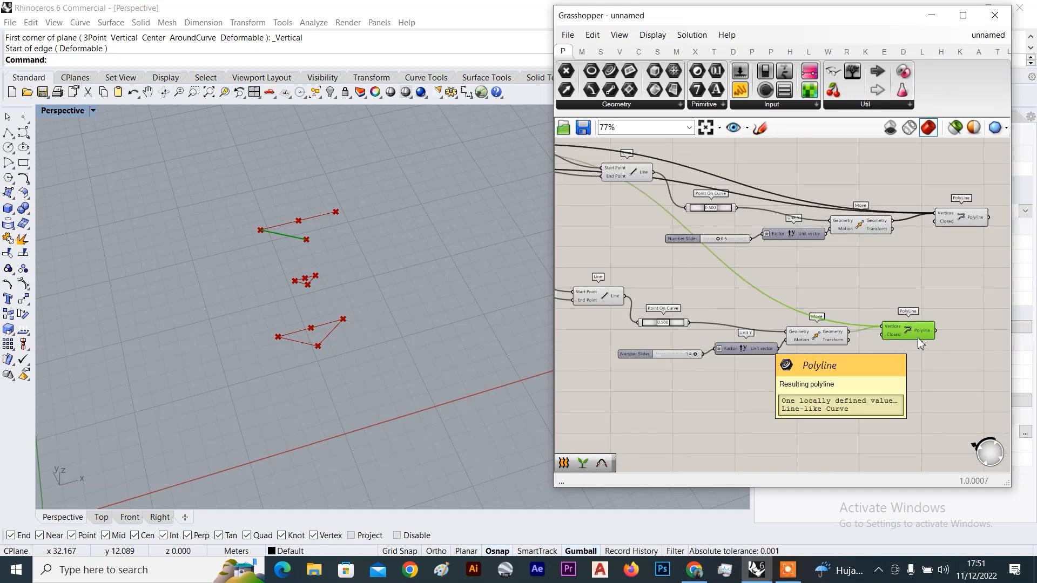
pyautogui.press('Delete')
pyautogui.click(962, 225)
pyautogui.keyDown('alt'); pyautogui.moveTo(929, 322); pyautogui.dragTo(921, 341); pyautogui.keyUp('alt')
pyautogui.moveTo(827, 271); pyautogui.dragTo(906, 324, button='right')
pyautogui.moveTo(706, 247); pyautogui.dragTo(732, 237, button='right')
pyautogui.scroll(3, 627, 216)
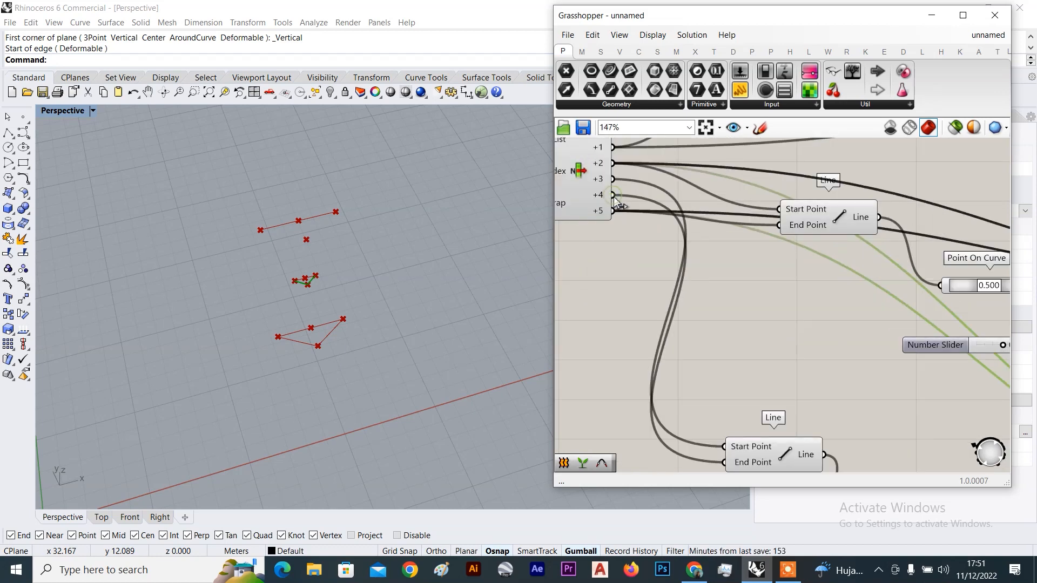
pyautogui.scroll(-2, 616, 201)
pyautogui.click(736, 392)
pyautogui.scroll(2, 607, 182)
pyautogui.scroll(-5, 608, 224)
pyautogui.keyDown('shift'); pyautogui.moveTo(600, 181); pyautogui.dragTo(808, 327); pyautogui.keyUp('shift')
pyautogui.scroll(4, 945, 344)
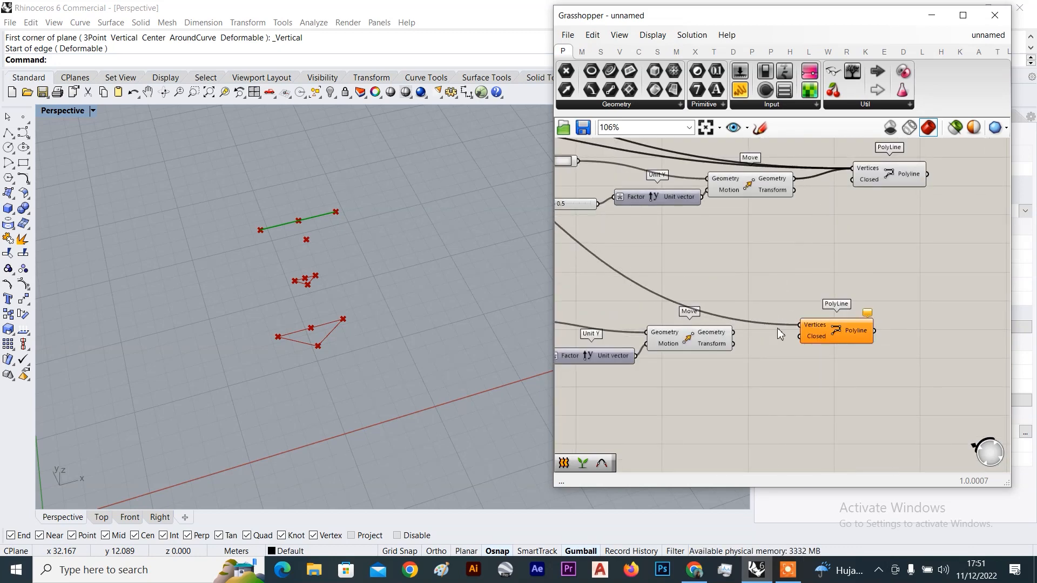
pyautogui.scroll(4, 774, 329)
# Wire another List Item output into the lower PolyLine to close the top triangle
pyautogui.scroll(-8, 711, 336)
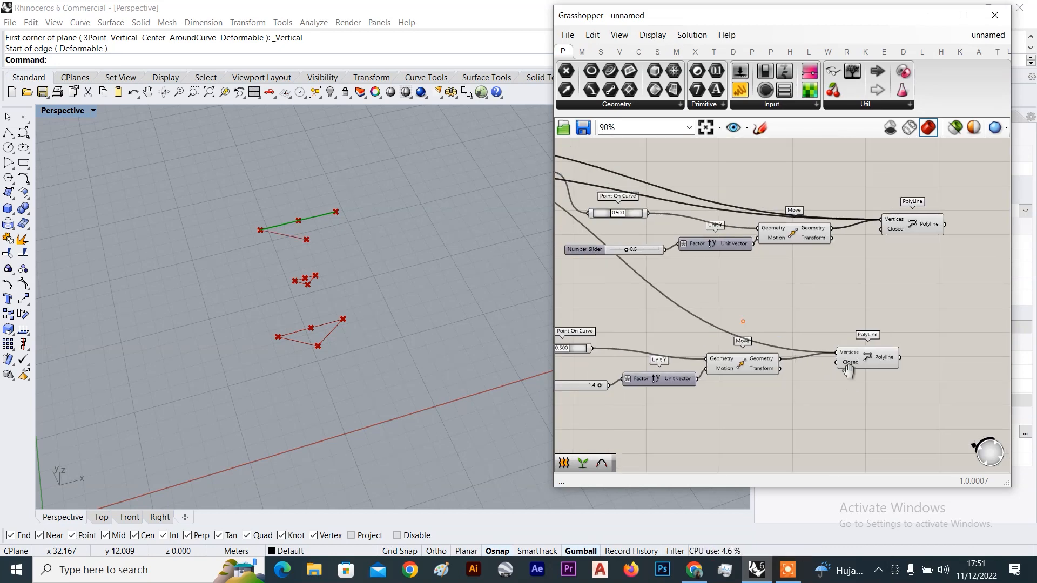
pyautogui.scroll(8, 653, 275)
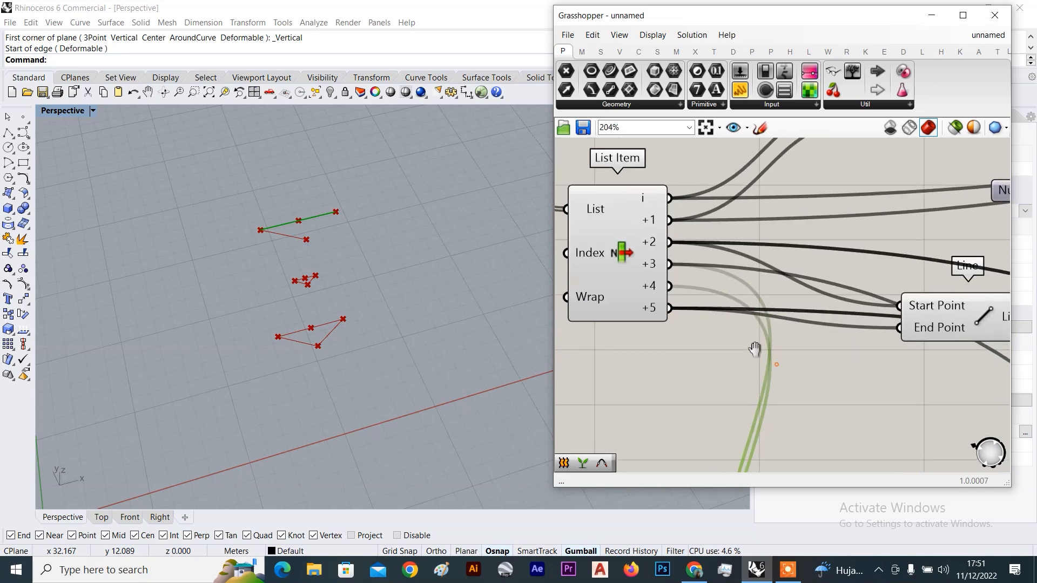
pyautogui.scroll(-8, 675, 280)
pyautogui.keyDown('shift'); pyautogui.moveTo(674, 281); pyautogui.dragTo(944, 391); pyautogui.keyUp('shift')
pyautogui.scroll(5, 968, 411)
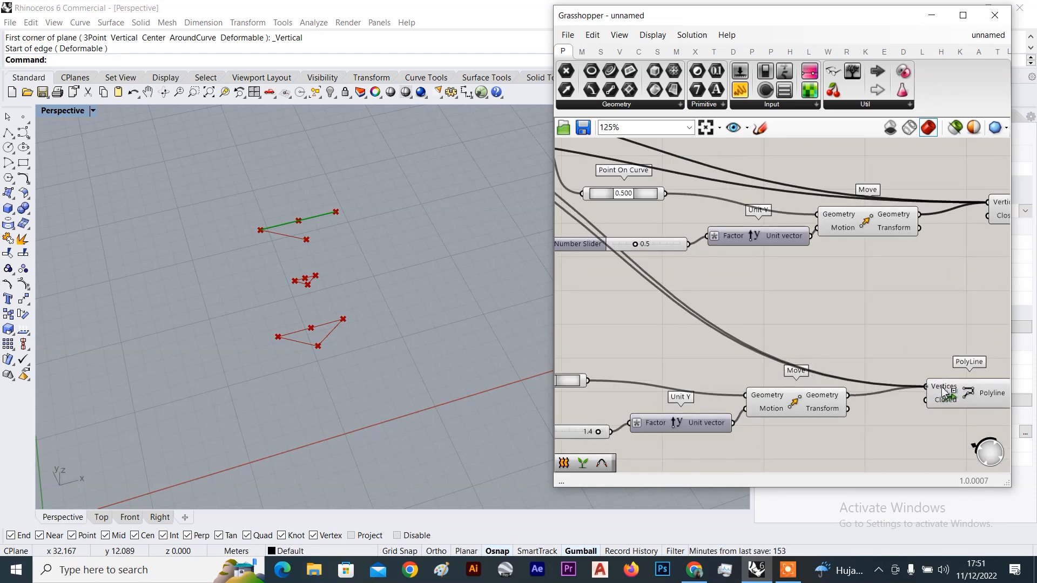
# Reposition the PolyLine components and delete the extra duplicated PolyLine
pyautogui.moveTo(940, 388); pyautogui.dragTo(763, 364, button='right')
pyautogui.moveTo(804, 369); pyautogui.dragTo(925, 252)
pyautogui.scroll(-5, 925, 251)
pyautogui.moveTo(922, 240); pyautogui.dragTo(856, 322, button='right')
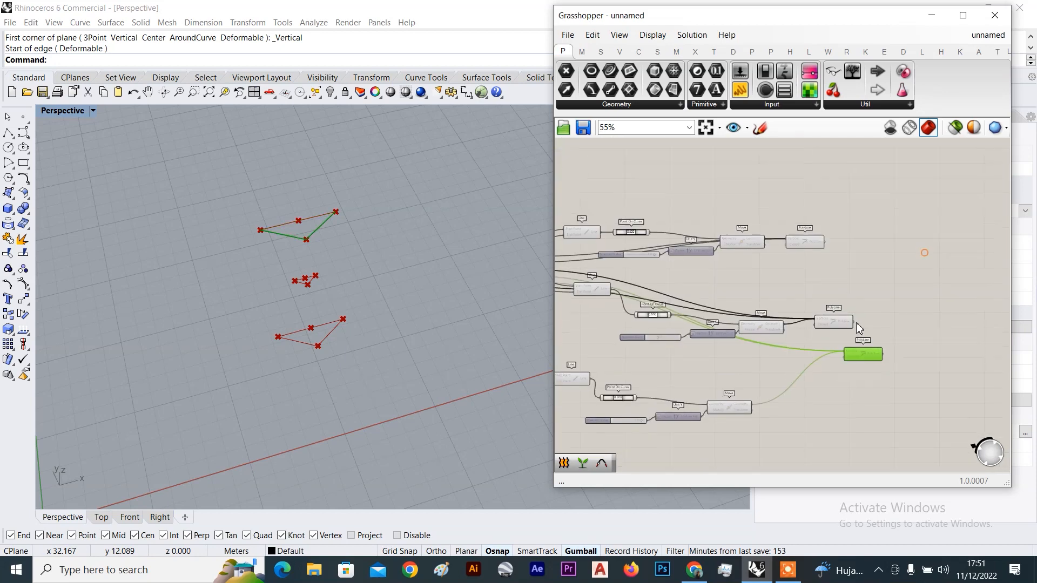
pyautogui.scroll(3, 849, 322)
pyautogui.keyDown('alt'); pyautogui.moveTo(825, 346); pyautogui.dragTo(887, 369); pyautogui.keyUp('alt')
pyautogui.moveTo(775, 214); pyautogui.dragTo(886, 274)
pyautogui.moveTo(843, 338); pyautogui.dragTo(841, 309)
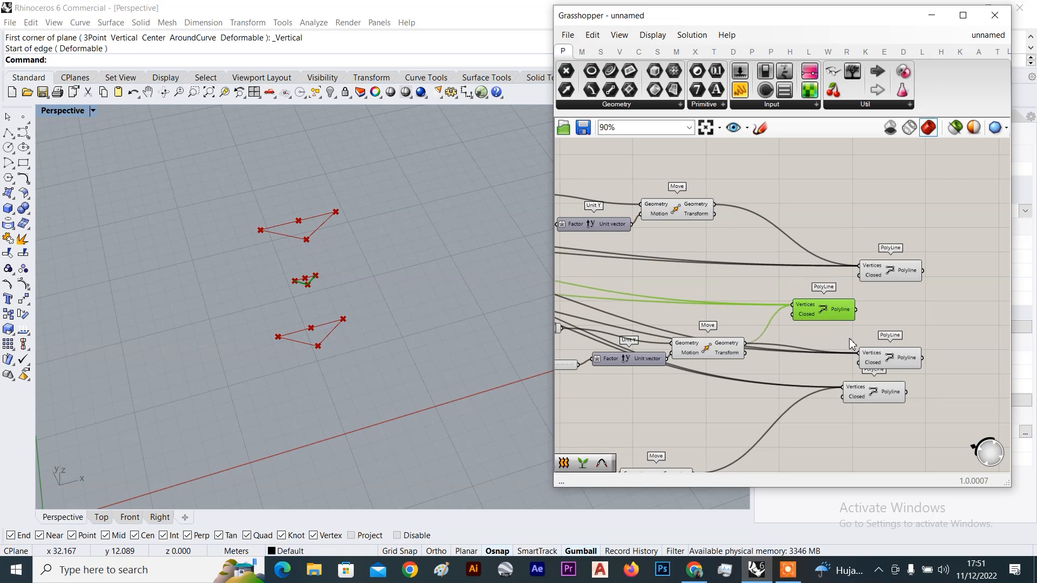
pyautogui.moveTo(874, 351); pyautogui.dragTo(863, 349)
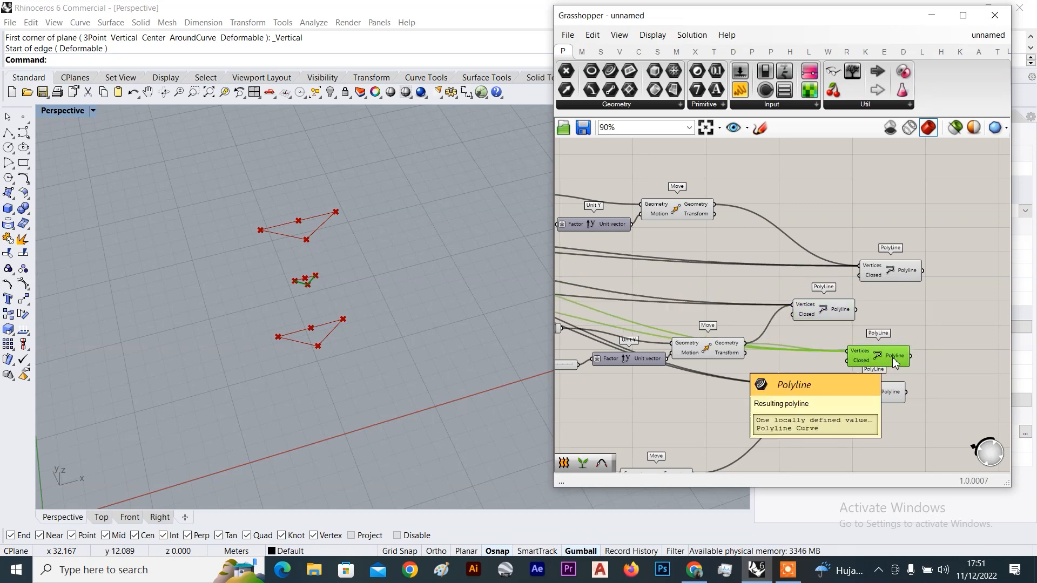
pyautogui.press('Delete')
# Line up the three PolyLine components on the right side of the canvas
pyautogui.scroll(3, 881, 348)
pyautogui.moveTo(771, 262); pyautogui.dragTo(906, 284)
pyautogui.scroll(-3, 917, 296)
pyautogui.moveTo(900, 334); pyautogui.dragTo(838, 373, button='right')
pyautogui.moveTo(810, 362); pyautogui.dragTo(886, 349)
pyautogui.moveTo(846, 293); pyautogui.dragTo(881, 282)
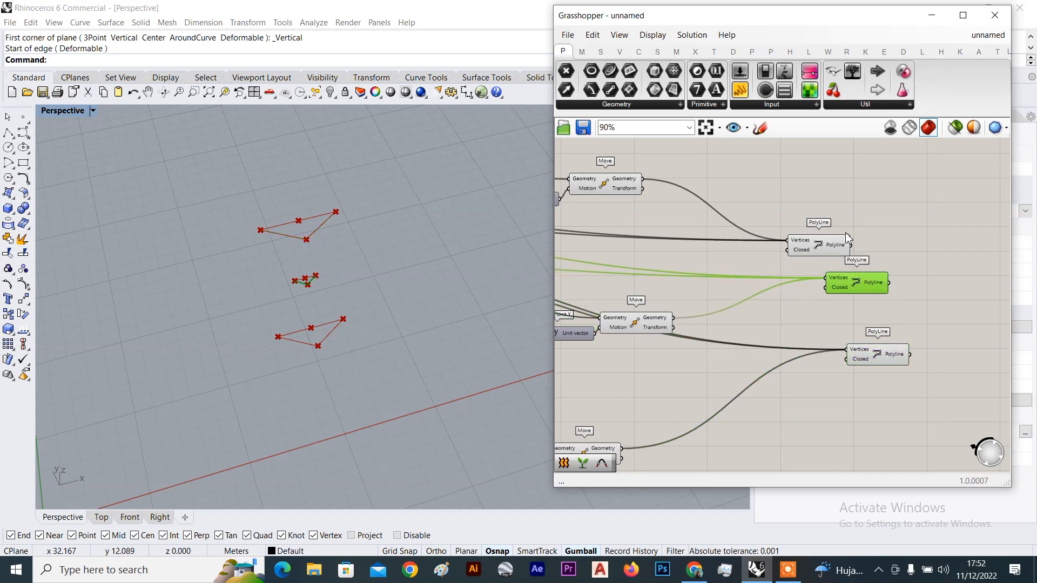
pyautogui.moveTo(816, 236); pyautogui.dragTo(869, 237)
pyautogui.click(822, 233)
pyautogui.moveTo(854, 279); pyautogui.dragTo(874, 292)
# Turn on Preview for List Item and Explode to show the red zigzag curves
pyautogui.scroll(-5, 867, 308)
pyautogui.moveTo(790, 298); pyautogui.dragTo(979, 333, button='right')
pyautogui.scroll(2, 658, 268)
pyautogui.moveTo(725, 247); pyautogui.dragTo(737, 220)
pyautogui.moveTo(643, 342); pyautogui.dragTo(792, 190)
pyautogui.rightClick(792, 190)
pyautogui.click(813, 199)
pyautogui.click(754, 228)
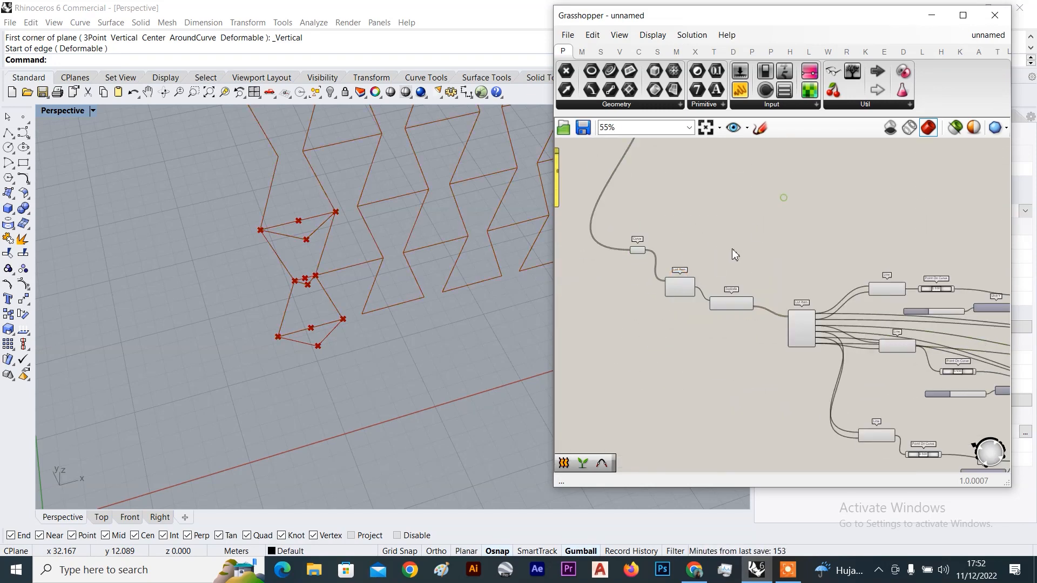
pyautogui.scroll(3, 754, 243)
# Orbit the Rhino viewport to inspect the zigzag curves from several angles
pyautogui.moveTo(279, 256); pyautogui.dragTo(317, 335, button='right')
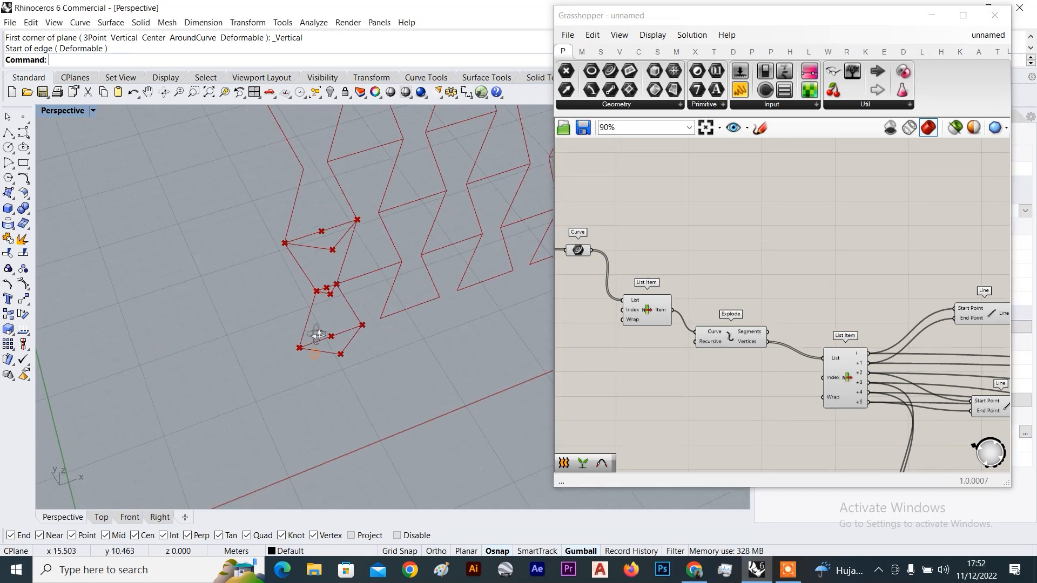
pyautogui.moveTo(303, 260); pyautogui.dragTo(312, 262, button='right')
pyautogui.scroll(-10, 326, 268)
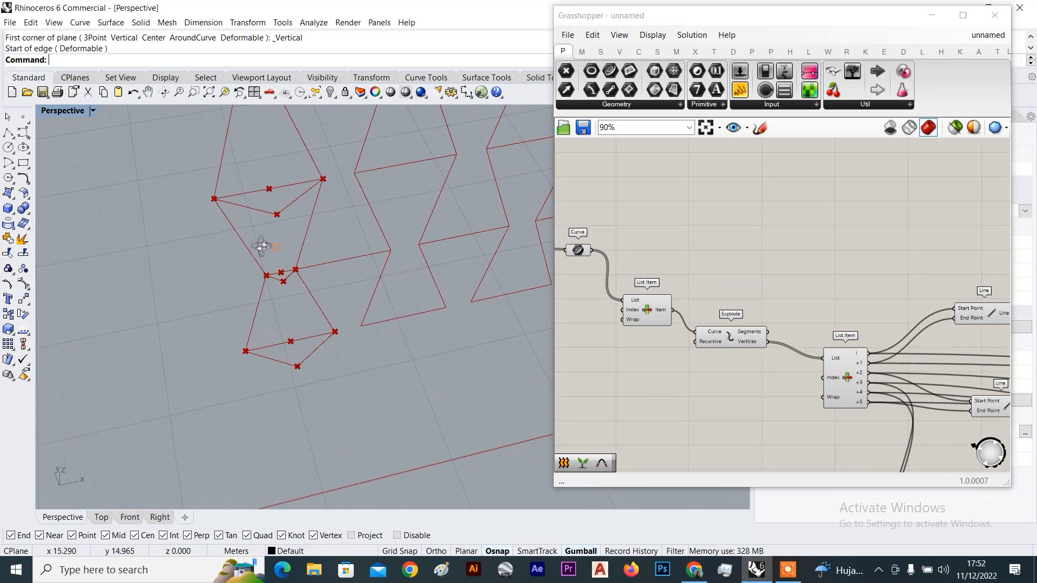
pyautogui.moveTo(315, 297); pyautogui.dragTo(287, 281, button='right')
pyautogui.scroll(8, 316, 249)
pyautogui.moveTo(349, 272); pyautogui.dragTo(256, 264, button='right')
pyautogui.scroll(10, 256, 265)
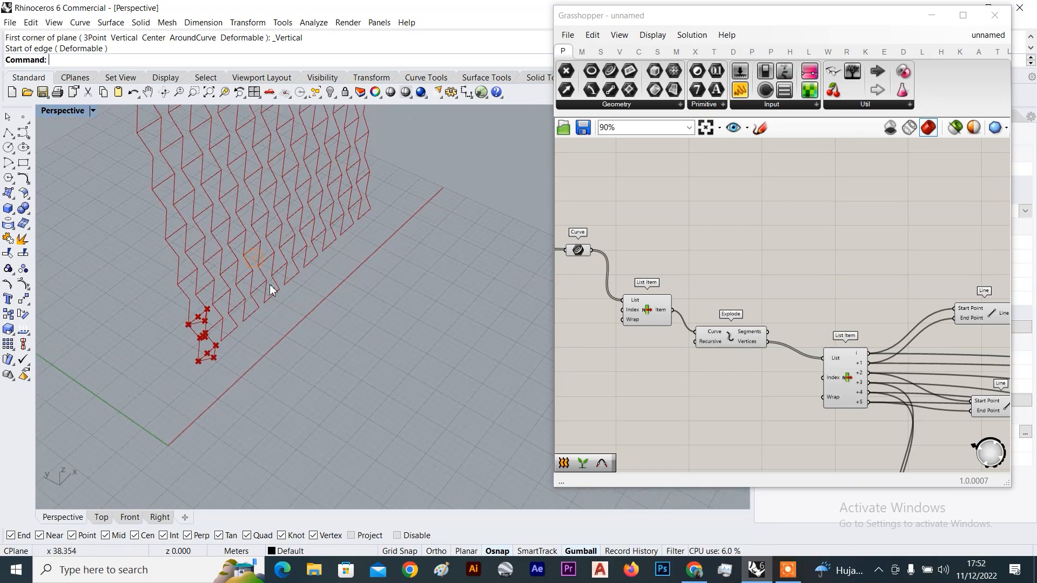
pyautogui.scroll(-7, 342, 357)
pyautogui.moveTo(342, 358); pyautogui.dragTo(328, 253, button='right')
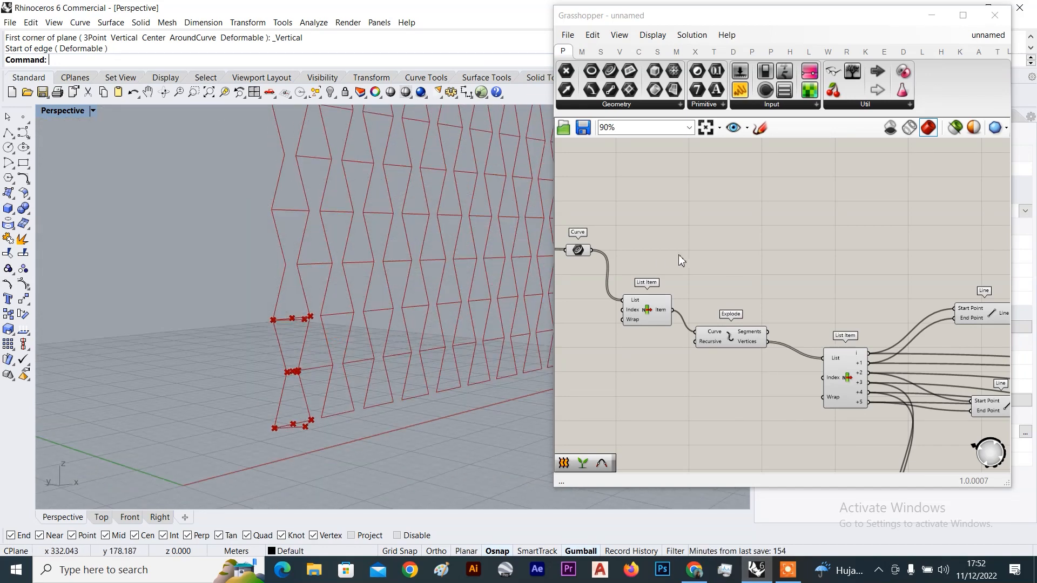
# Drag List Item down beneath the Curve component, keeping one bowtie outline previewed
pyautogui.moveTo(647, 317); pyautogui.dragTo(755, 284, button='right')
pyautogui.scroll(3, 754, 284)
pyautogui.scroll(-5, 776, 286)
pyautogui.scroll(-5, 808, 314)
pyautogui.scroll(8, 802, 291)
pyautogui.moveTo(783, 318); pyautogui.dragTo(790, 272)
pyautogui.scroll(4, 760, 238)
pyautogui.click(648, 247)
pyautogui.moveTo(329, 335); pyautogui.dragTo(267, 322, button='right')
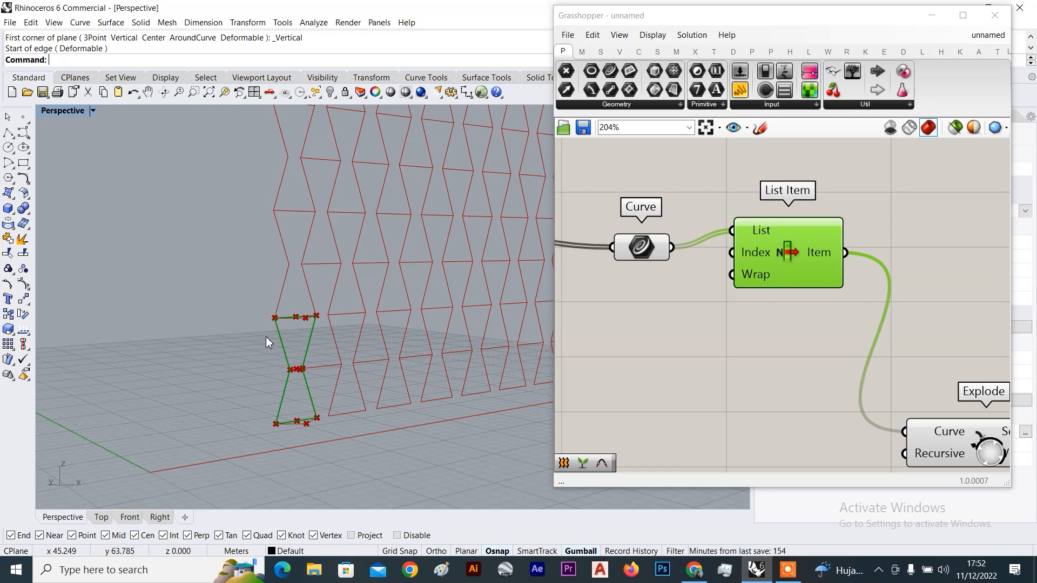
pyautogui.moveTo(266, 336); pyautogui.dragTo(286, 325, button='right')
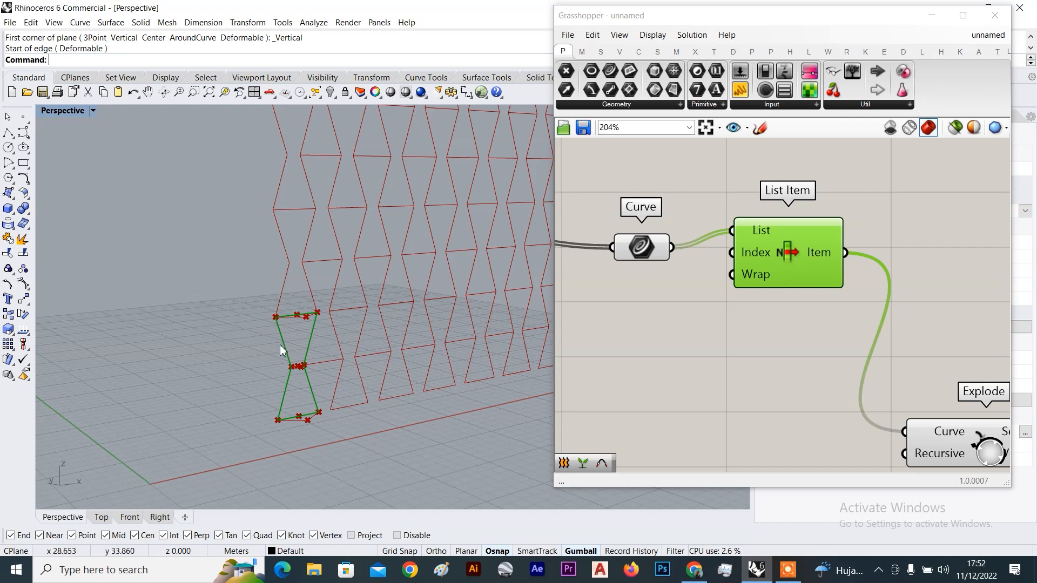
pyautogui.moveTo(808, 264); pyautogui.dragTo(759, 373)
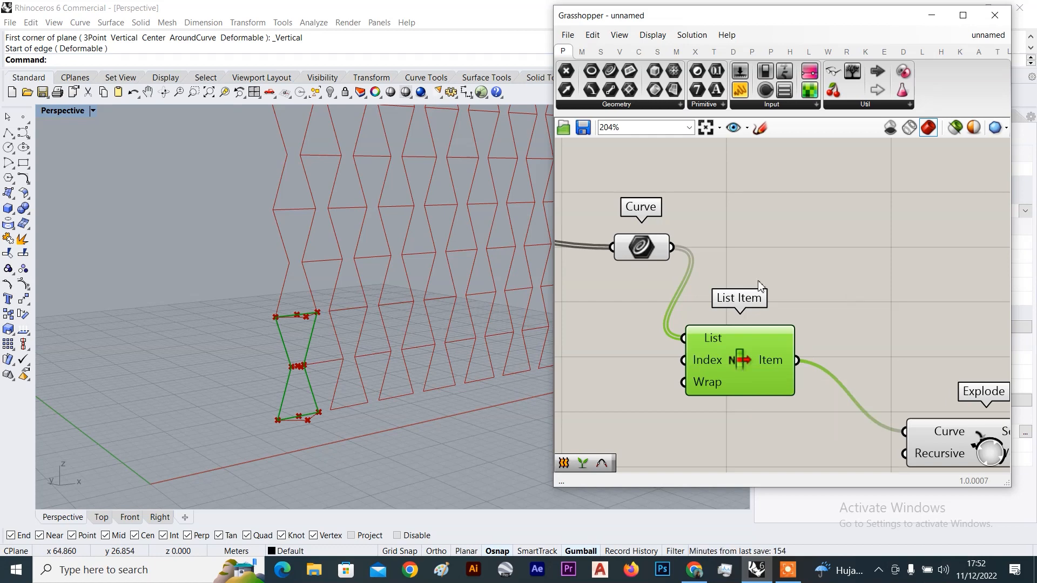
pyautogui.scroll(-2, 736, 397)
# Delete the List Item component and wire Curve directly into Explode's Curve input
pyautogui.scroll(4, 756, 377)
pyautogui.press('Delete')
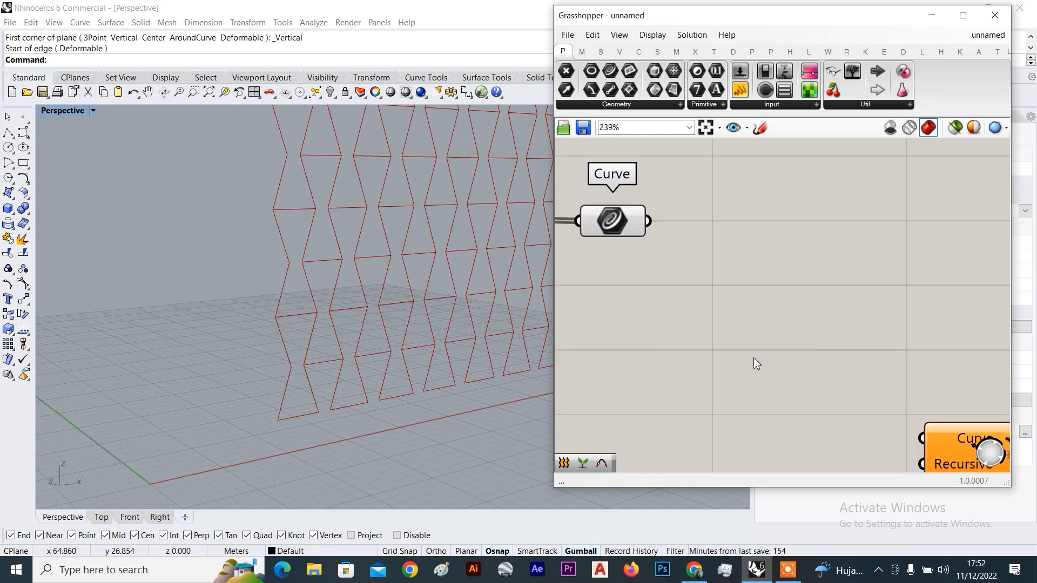
pyautogui.scroll(-3, 650, 226)
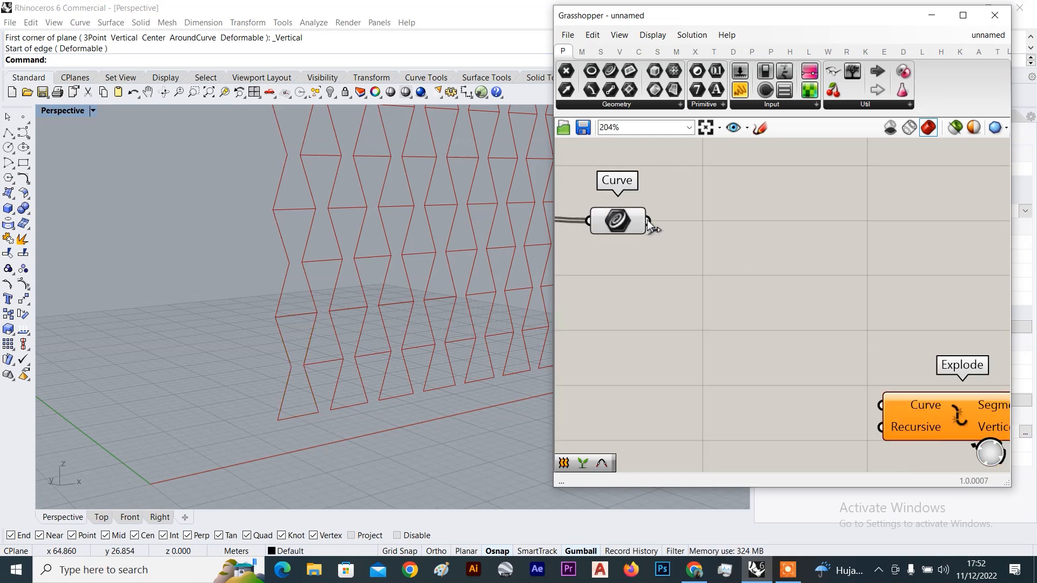
pyautogui.moveTo(648, 221); pyautogui.dragTo(701, 223)
pyautogui.moveTo(774, 254); pyautogui.dragTo(817, 354)
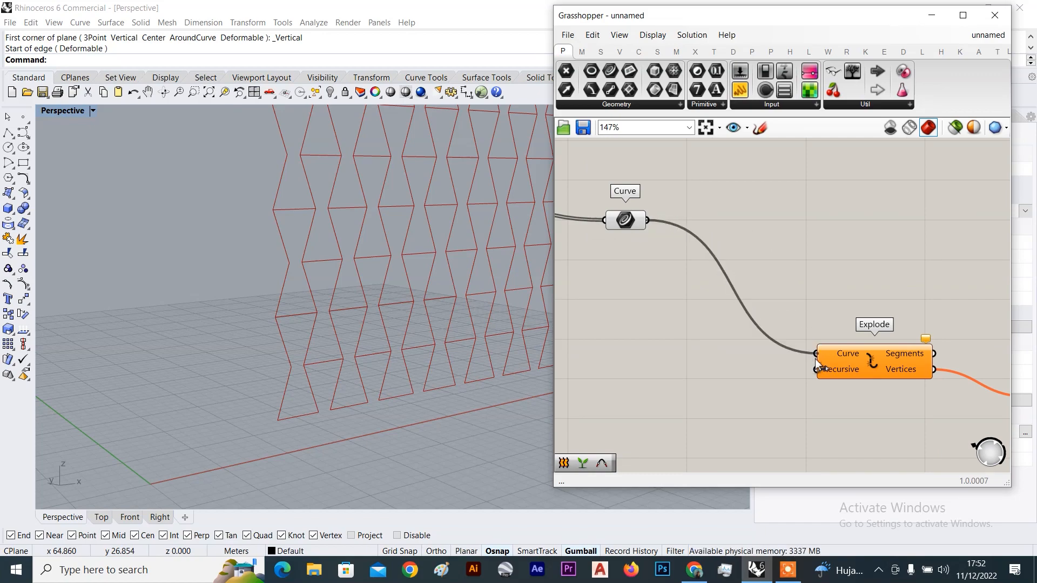
pyautogui.moveTo(365, 286); pyautogui.dragTo(383, 227, button='right')
# Window-select the upstream component cluster and turn its Preview Off
pyautogui.scroll(-5, 382, 227)
pyautogui.scroll(-8, 817, 283)
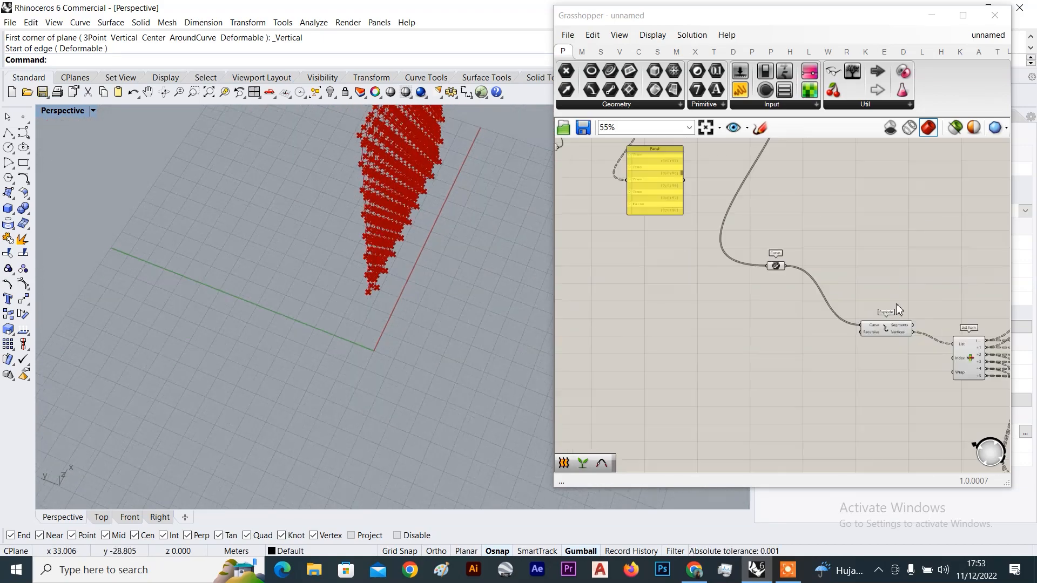
pyautogui.scroll(-3, 819, 284)
pyautogui.moveTo(840, 224); pyautogui.dragTo(697, 330)
pyautogui.rightClick(847, 226)
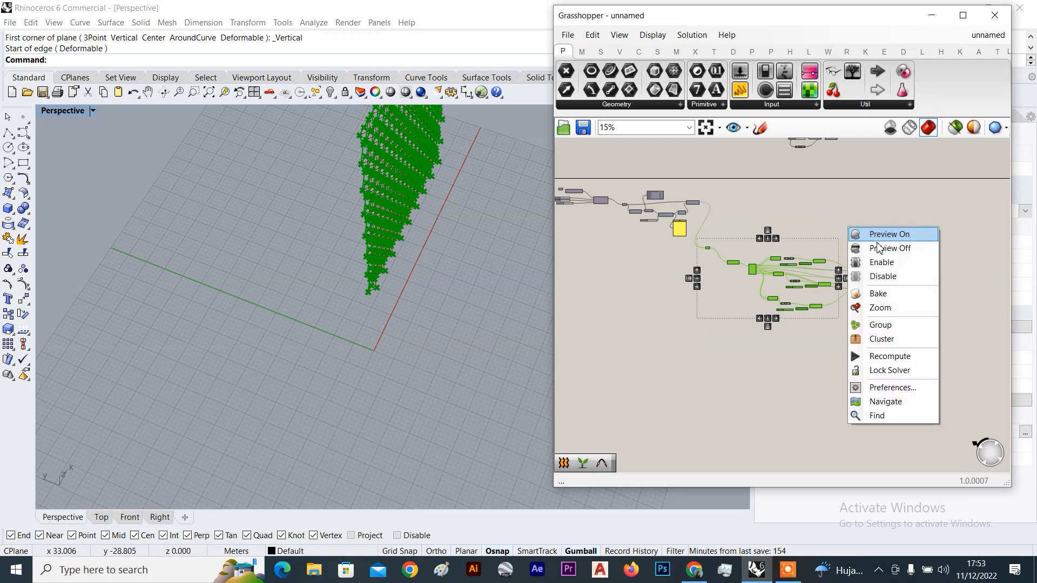
pyautogui.click(877, 248)
pyautogui.click(438, 203)
pyautogui.scroll(8, 434, 216)
pyautogui.scroll(3, 366, 263)
pyautogui.scroll(9, 877, 283)
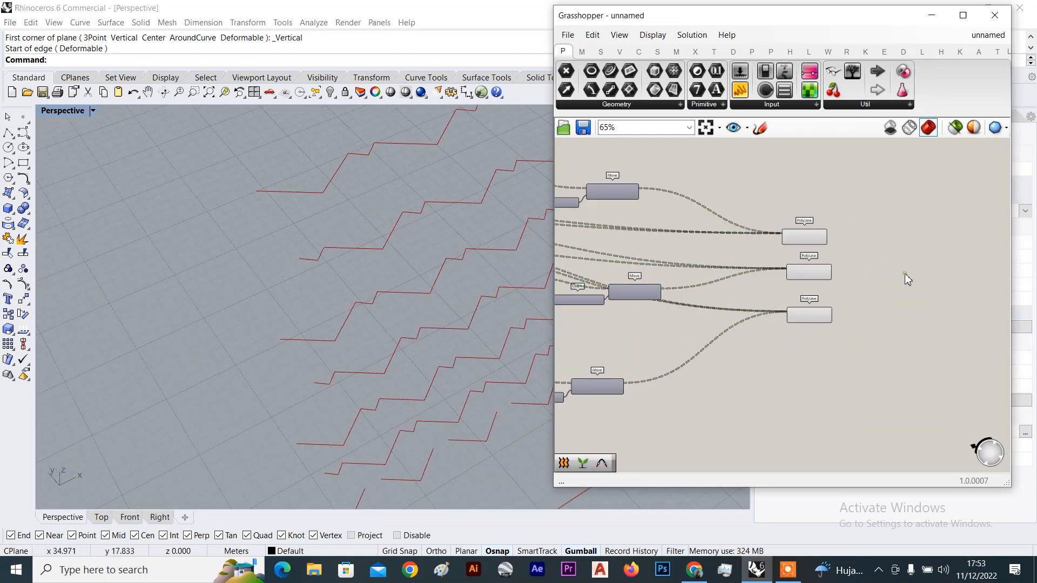
# Select the top, middle and bottom PolyLine components to inspect their stepped curves in Rhino
pyautogui.click(724, 236)
pyautogui.click(717, 288)
pyautogui.click(711, 315)
pyautogui.click(732, 363)
pyautogui.scroll(-14, 463, 294)
pyautogui.moveTo(383, 286); pyautogui.dragTo(416, 233, button='right')
pyautogui.scroll(6, 415, 232)
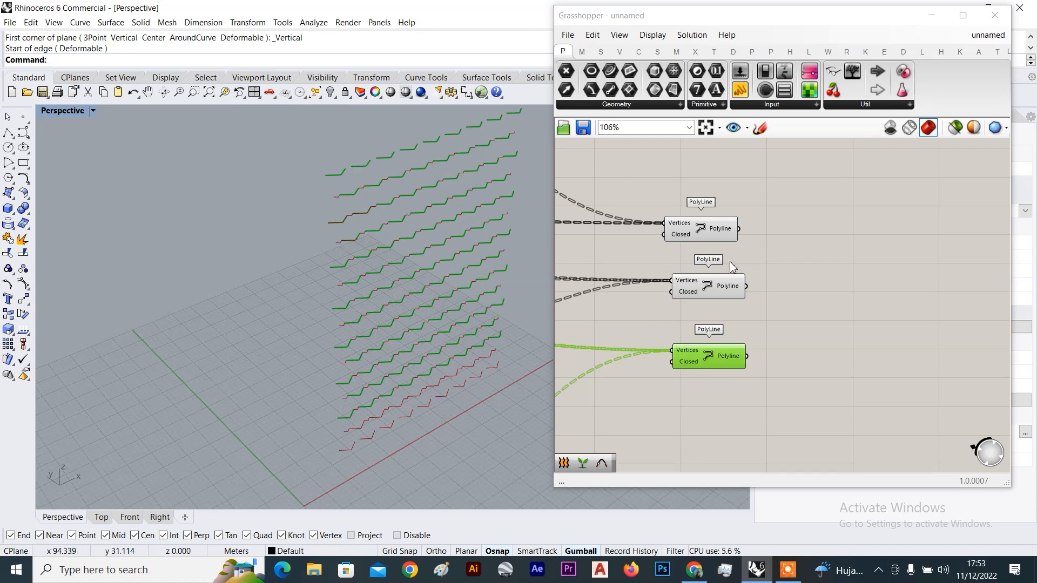
# Add a Loft component from the 'loft' canvas search beside the PolyLine components
pyautogui.click(707, 229)
pyautogui.scroll(4, 763, 229)
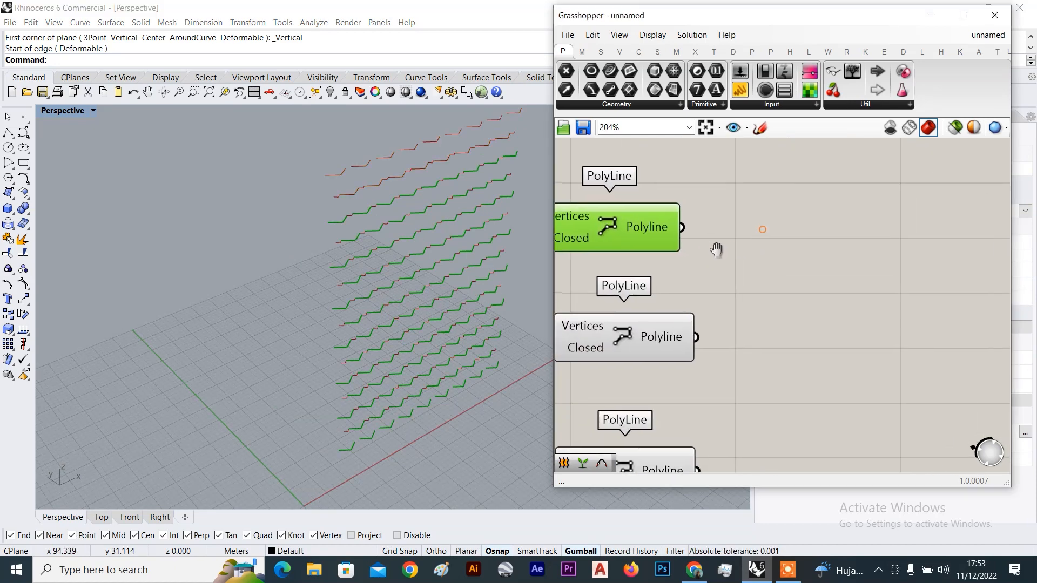
pyautogui.doubleClick(826, 308)
pyautogui.write('loft')
pyautogui.click(793, 279)
pyautogui.moveTo(792, 286); pyautogui.dragTo(823, 252)
# Connect the top, middle and bottom PolyLine outputs into Loft's Curves input
pyautogui.click(656, 216)
pyautogui.scroll(-3, 702, 218)
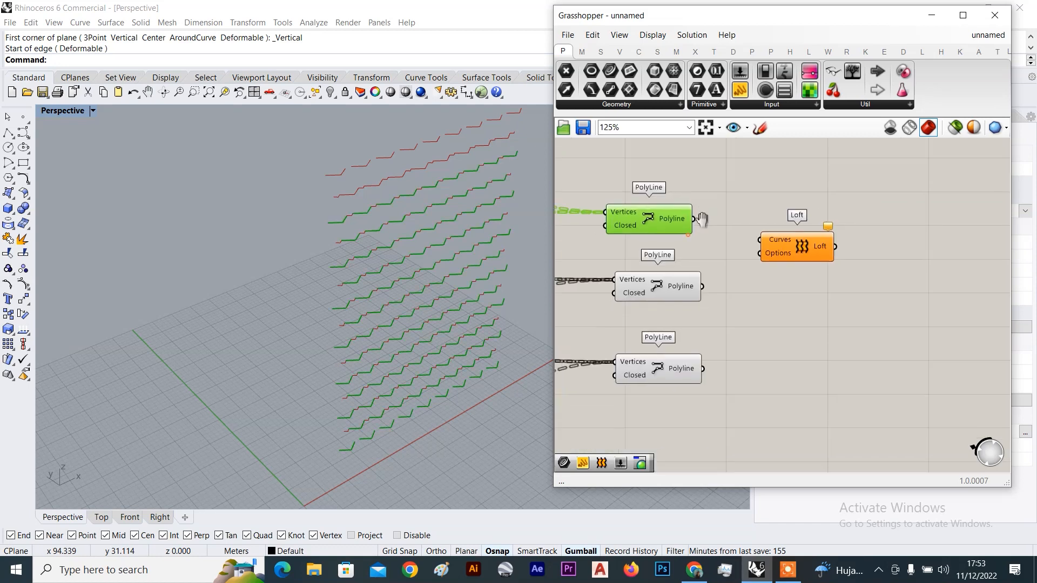
pyautogui.scroll(3, 702, 218)
pyautogui.moveTo(696, 208); pyautogui.dragTo(823, 248)
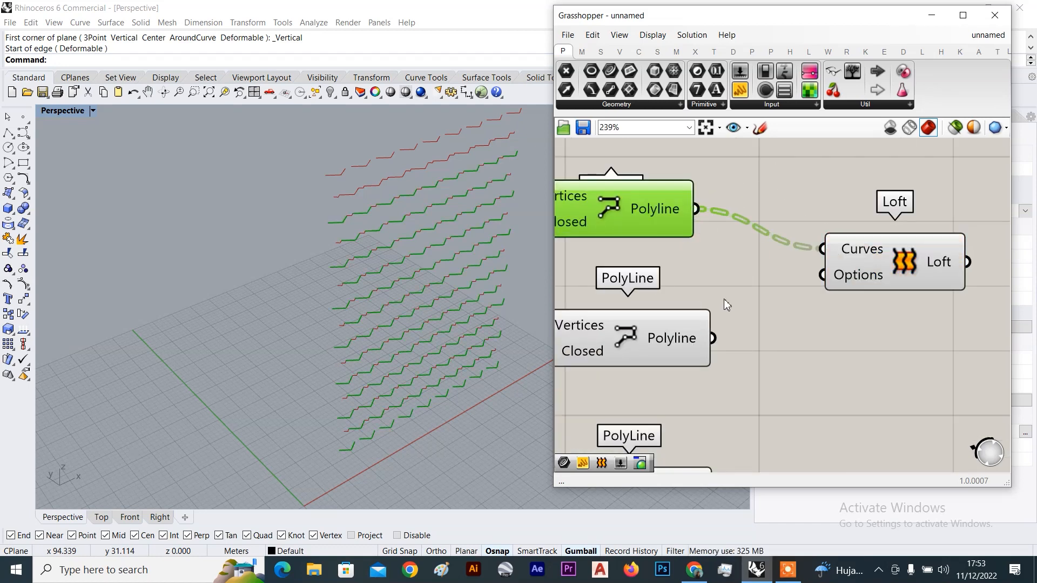
pyautogui.keyDown('shift'); pyautogui.moveTo(713, 338); pyautogui.dragTo(822, 248); pyautogui.keyUp('shift')
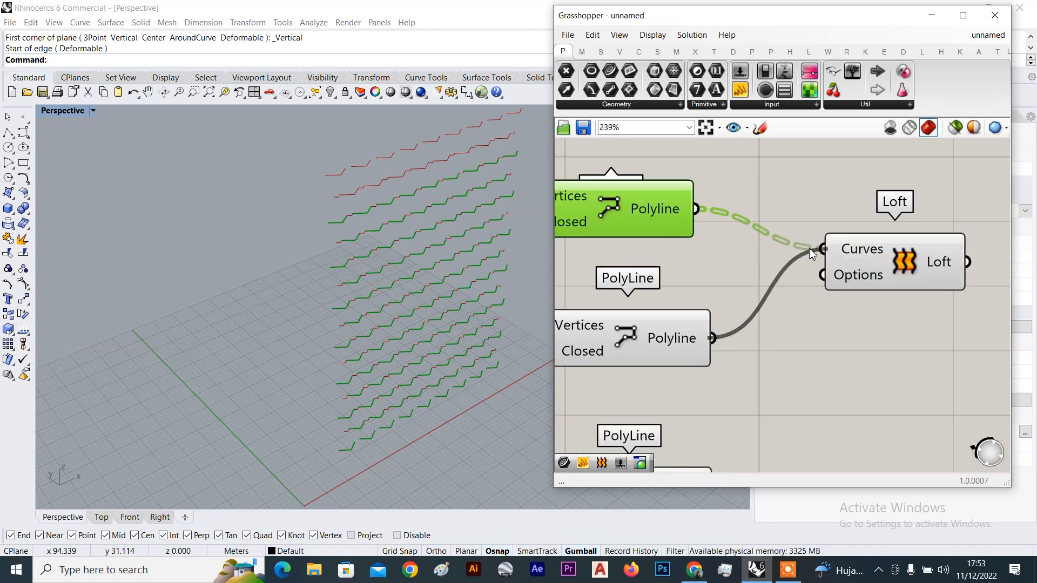
pyautogui.scroll(-3, 801, 300)
pyautogui.scroll(2, 760, 347)
pyautogui.keyDown('shift'); pyautogui.moveTo(743, 385); pyautogui.dragTo(949, 248); pyautogui.keyUp('shift')
# Deselect Loft and turn the view to face the lofted bowtie wall frontally
pyautogui.click(858, 218)
pyautogui.click(763, 193)
pyautogui.scroll(5, 305, 263)
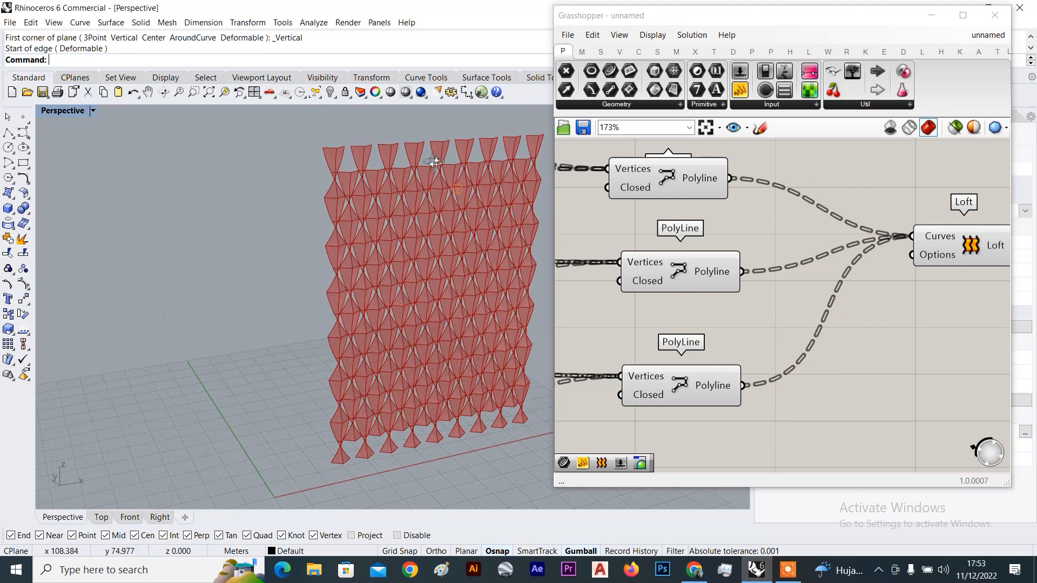
pyautogui.moveTo(305, 263); pyautogui.dragTo(492, 244, button='right')
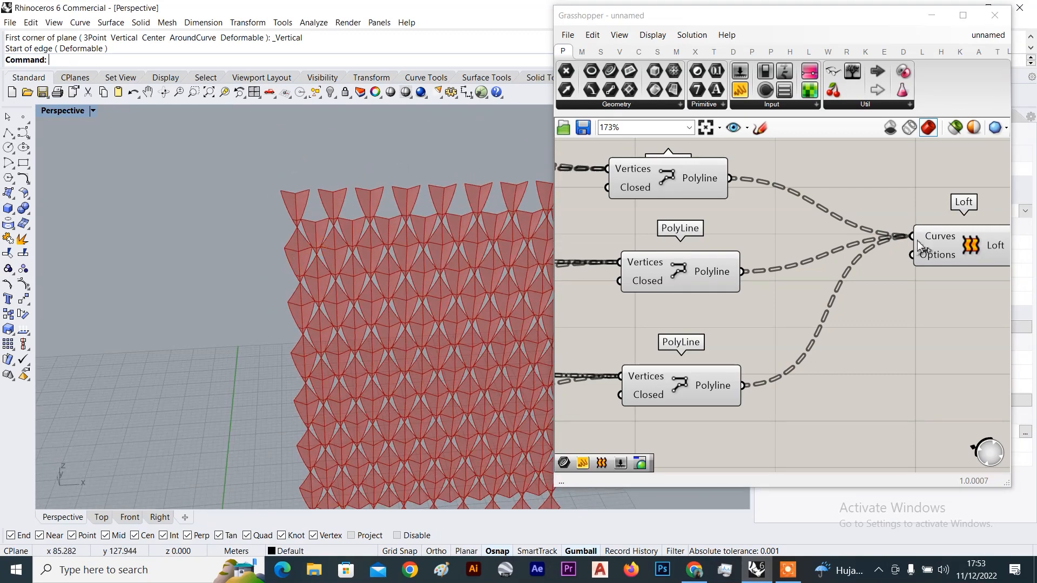
pyautogui.scroll(-4, 918, 243)
# Open the Loft options menu from Loft's Options input
pyautogui.moveTo(919, 247); pyautogui.dragTo(814, 207, button='right')
pyautogui.scroll(5, 814, 209)
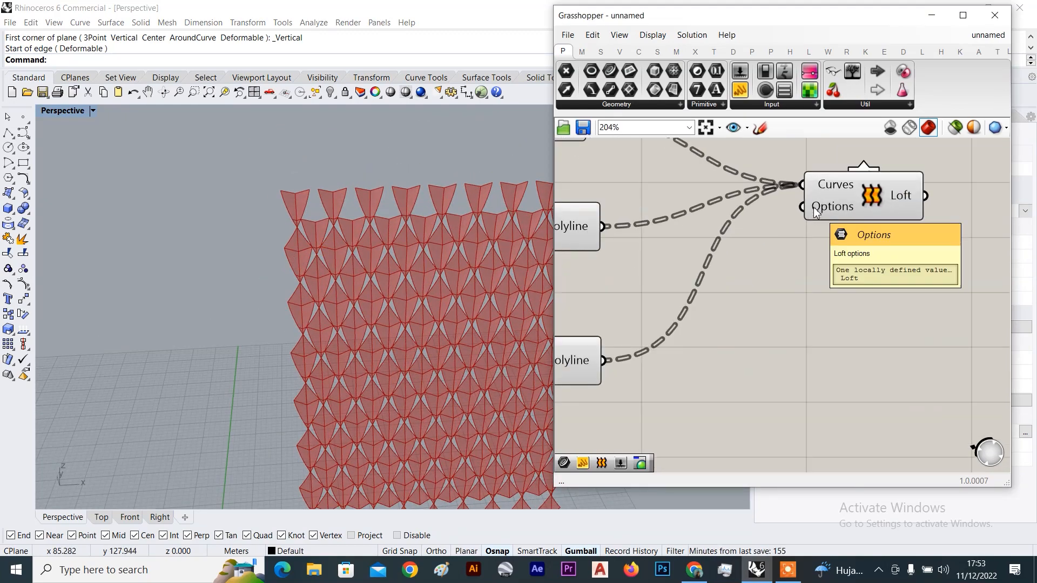
pyautogui.scroll(2, 846, 209)
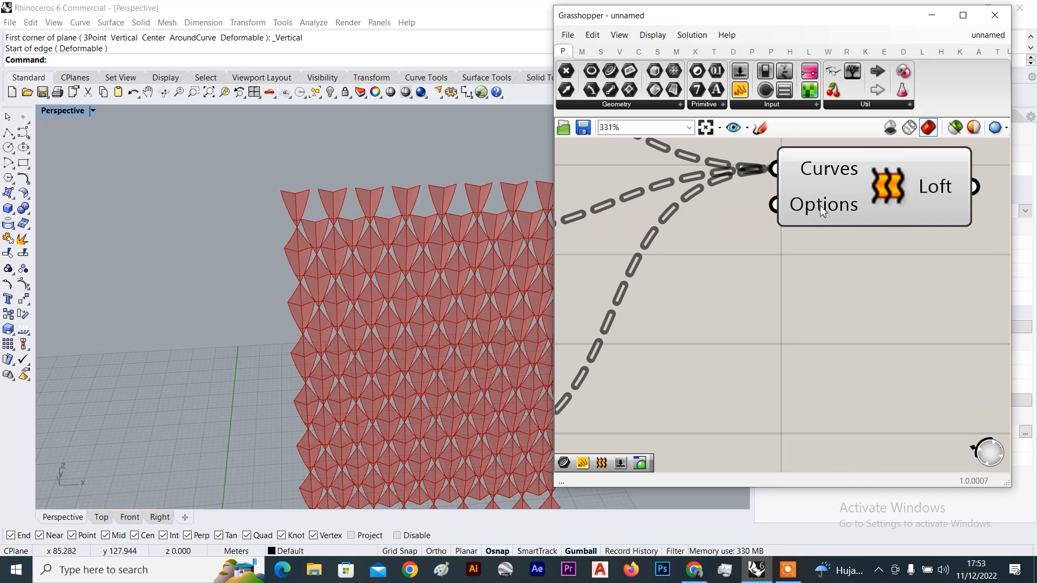
pyautogui.scroll(2, 820, 205)
pyautogui.rightClick(820, 207)
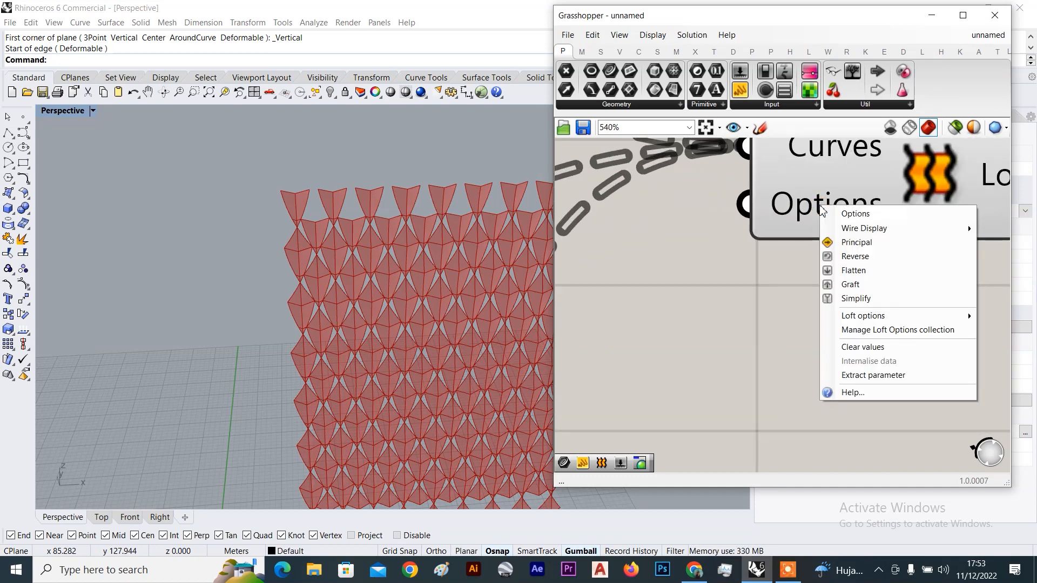
pyautogui.moveTo(863, 315)
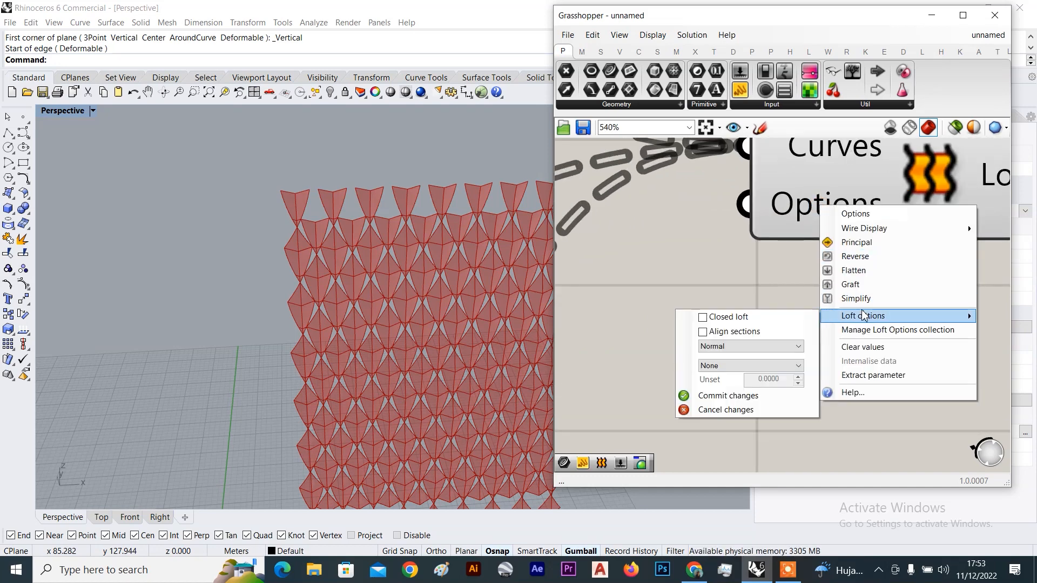
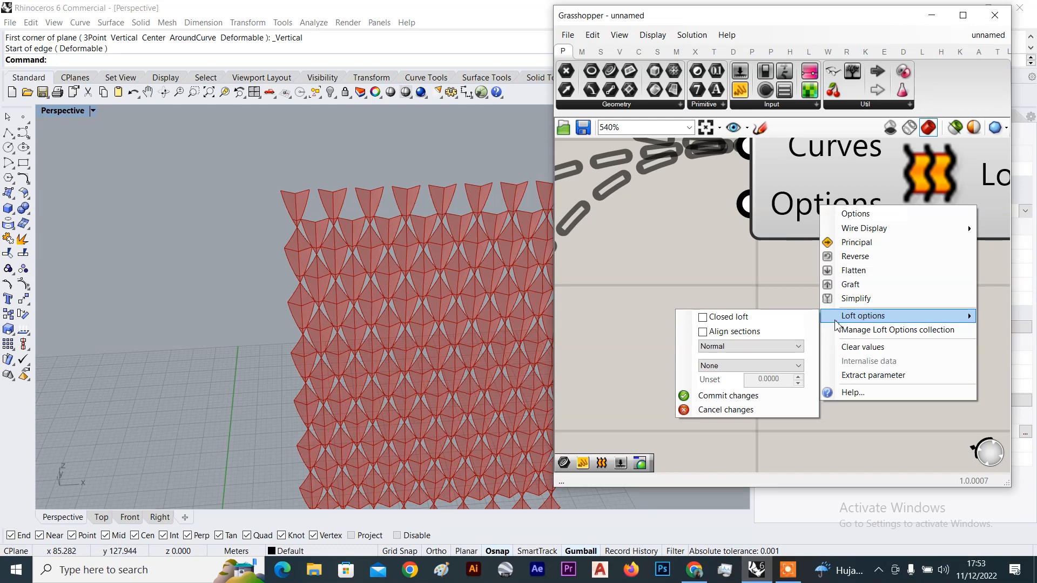
# Enable Align sections in the Loft options, commit, and orbit to inspect the updated wall
pyautogui.click(702, 333)
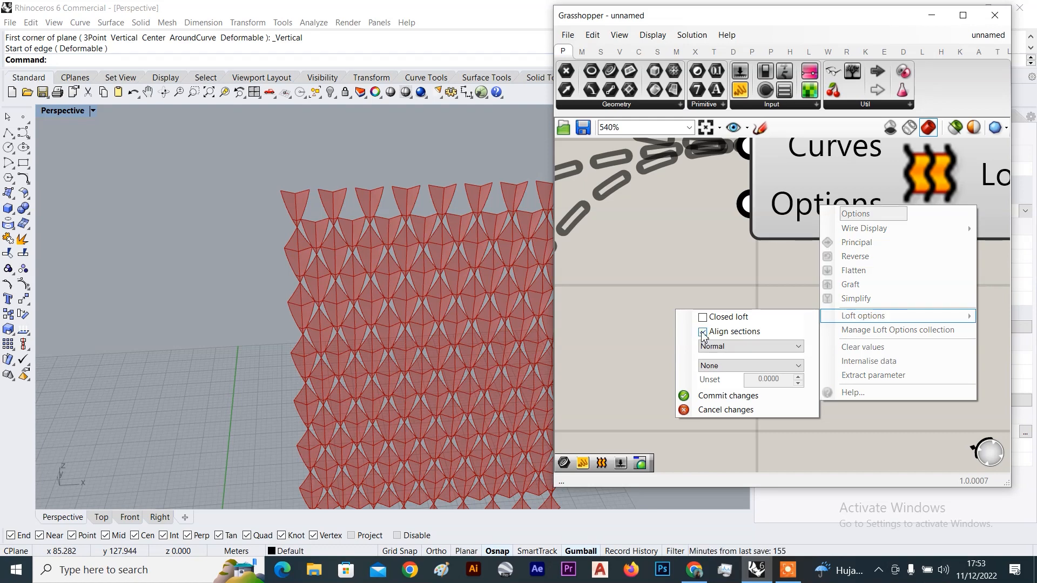
pyautogui.click(713, 396)
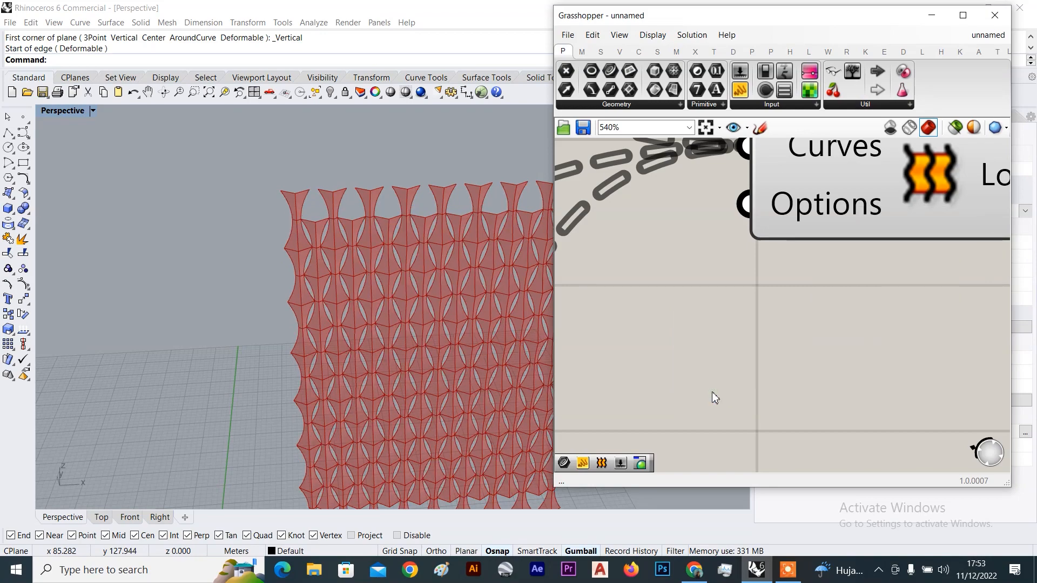
pyautogui.scroll(-5, 290, 307)
pyautogui.moveTo(290, 306); pyautogui.dragTo(168, 302, button='right')
pyautogui.scroll(5, 317, 259)
pyautogui.scroll(3, 317, 260)
pyautogui.scroll(-7, 774, 255)
# Tidy the canvas by moving Loft right and repositioning the three PolyLine components
pyautogui.moveTo(795, 244); pyautogui.dragTo(865, 247)
pyautogui.scroll(-5, 799, 215)
pyautogui.moveTo(799, 215); pyautogui.dragTo(880, 222, button='right')
pyautogui.moveTo(818, 172); pyautogui.dragTo(732, 335)
pyautogui.rightClick(881, 176)
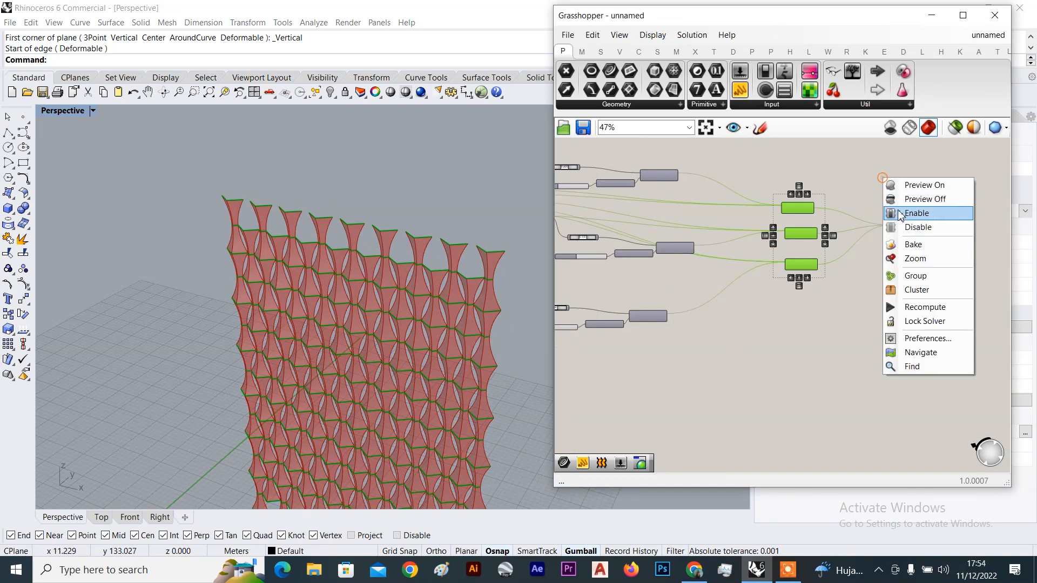
pyautogui.click(908, 246)
pyautogui.moveTo(877, 210); pyautogui.dragTo(896, 251)
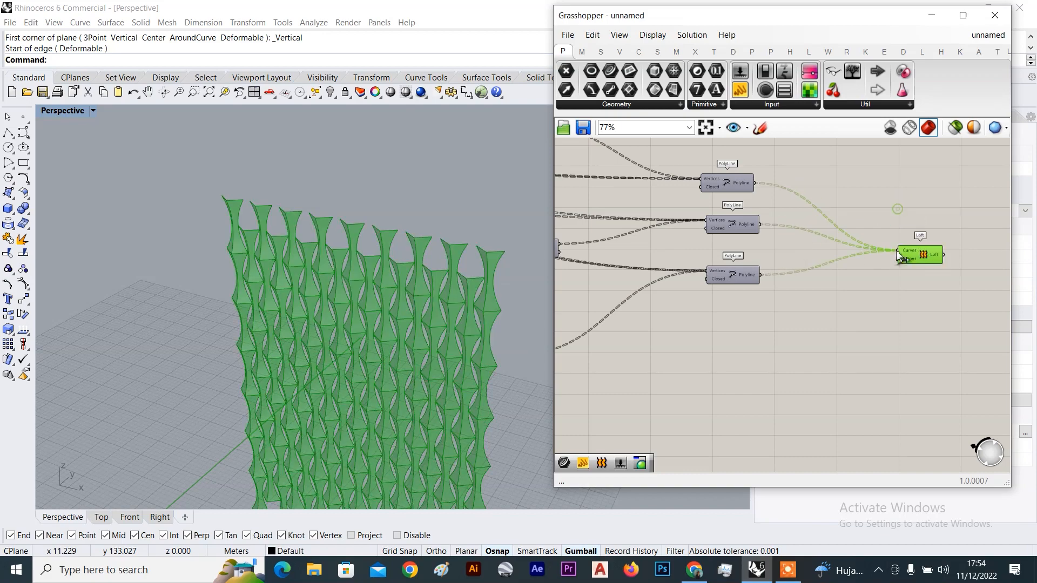
pyautogui.click(783, 254)
# Orbit around the wall to view it from the side
pyautogui.scroll(-4, 243, 244)
pyautogui.moveTo(243, 244); pyautogui.dragTo(363, 238, button='right')
pyautogui.scroll(-4, 297, 281)
pyautogui.moveTo(296, 281); pyautogui.dragTo(225, 251, button='right')
pyautogui.scroll(4, 361, 310)
pyautogui.scroll(4, 225, 251)
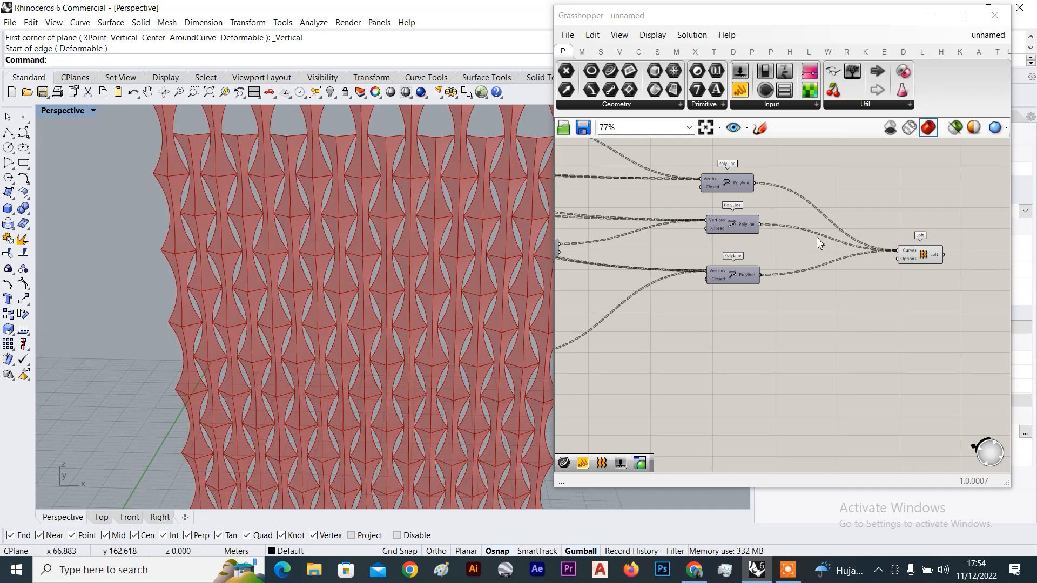
pyautogui.scroll(-7, 817, 237)
# Bring the leftmost components into view and move the top number slider right
pyautogui.moveTo(720, 259); pyautogui.dragTo(936, 290, button='right')
pyautogui.scroll(3, 720, 178)
pyautogui.scroll(5, 710, 199)
pyautogui.moveTo(711, 202); pyautogui.dragTo(752, 226, button='right')
pyautogui.scroll(3, 751, 223)
pyautogui.moveTo(750, 221); pyautogui.dragTo(822, 228)
# Move the 14, 18 and 0.77 number sliders down and to the right
pyautogui.moveTo(712, 251); pyautogui.dragTo(751, 261)
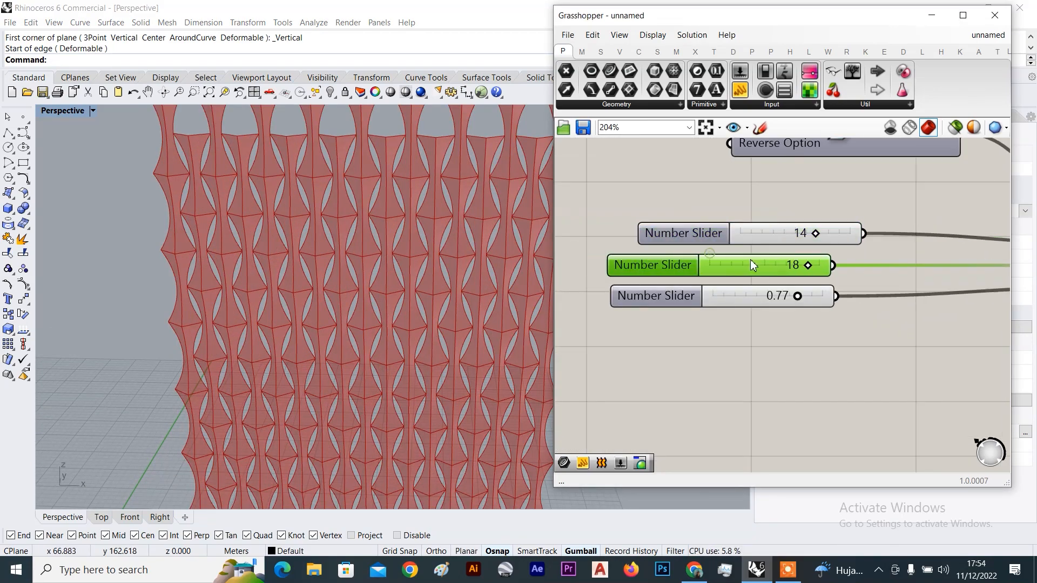
pyautogui.moveTo(713, 293); pyautogui.dragTo(744, 303)
pyautogui.moveTo(741, 265); pyautogui.dragTo(776, 276)
pyautogui.moveTo(759, 231); pyautogui.dragTo(781, 241)
pyautogui.scroll(-5, 401, 260)
pyautogui.scroll(5, 376, 258)
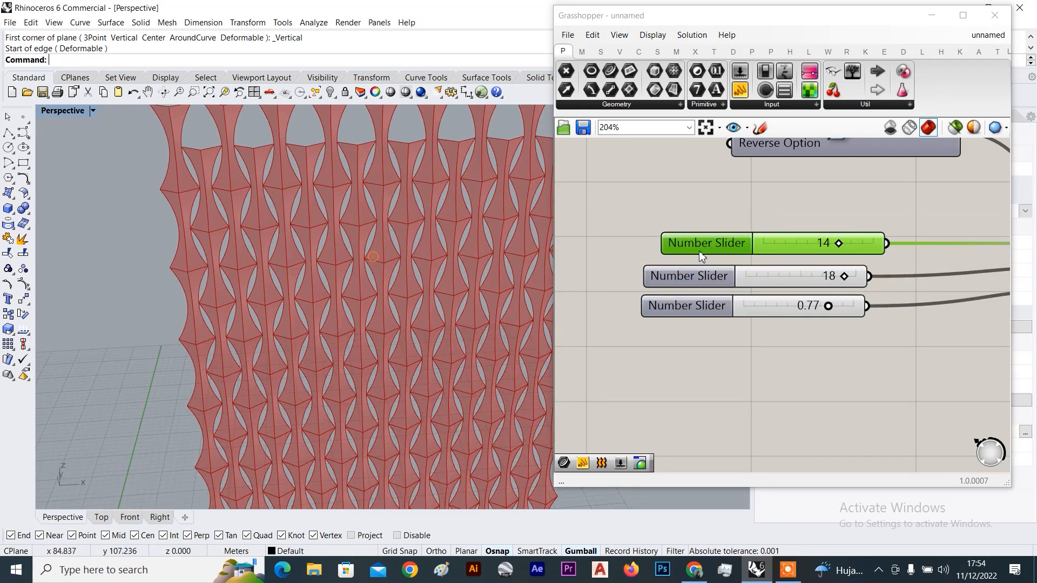
pyautogui.scroll(-4, 422, 259)
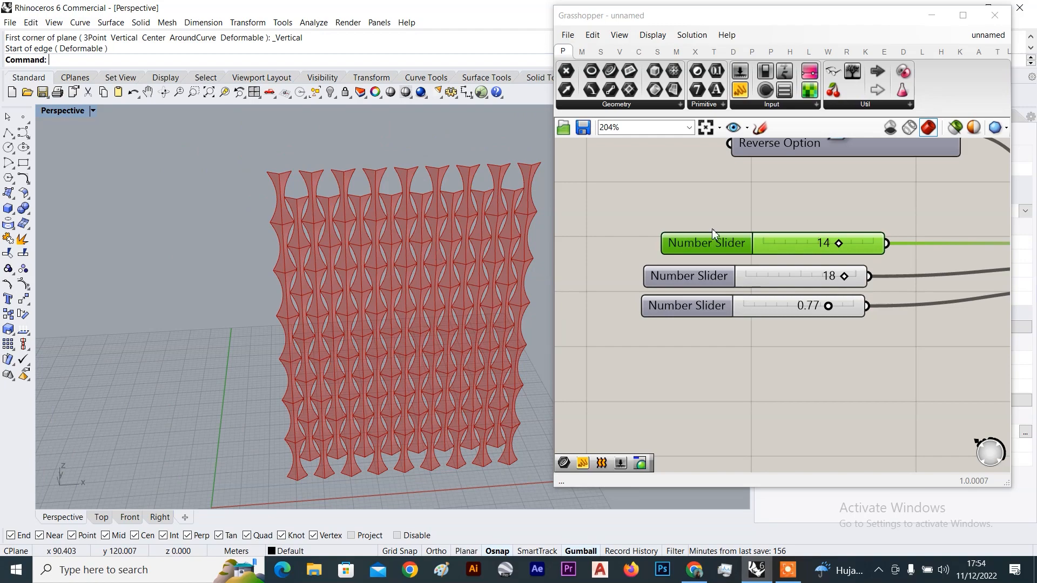
pyautogui.scroll(1, 818, 237)
# Set U divisions to 18 and V divisions to 16
pyautogui.moveTo(847, 248); pyautogui.dragTo(890, 251)
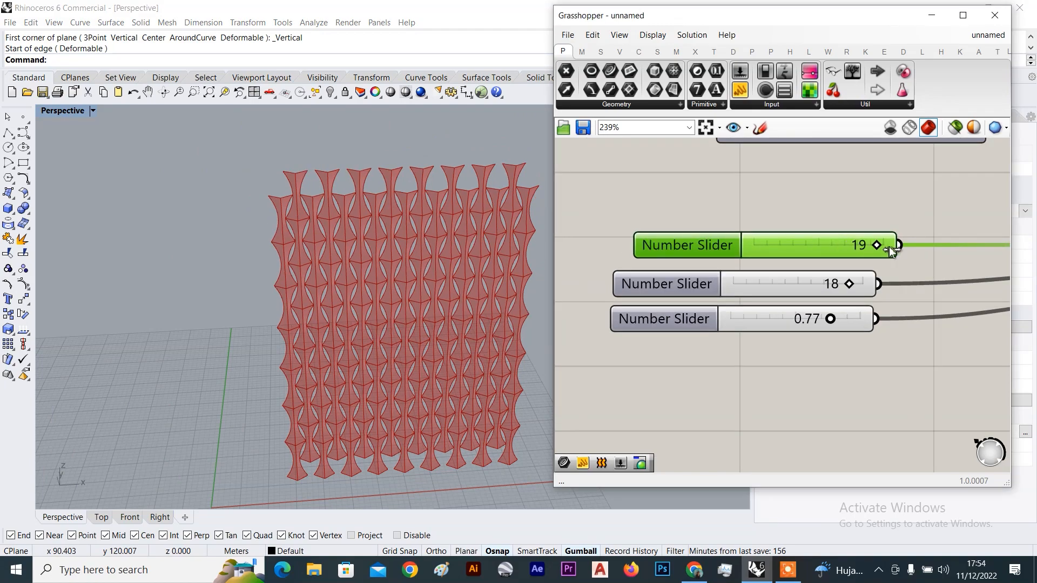
pyautogui.moveTo(826, 245); pyautogui.dragTo(874, 254)
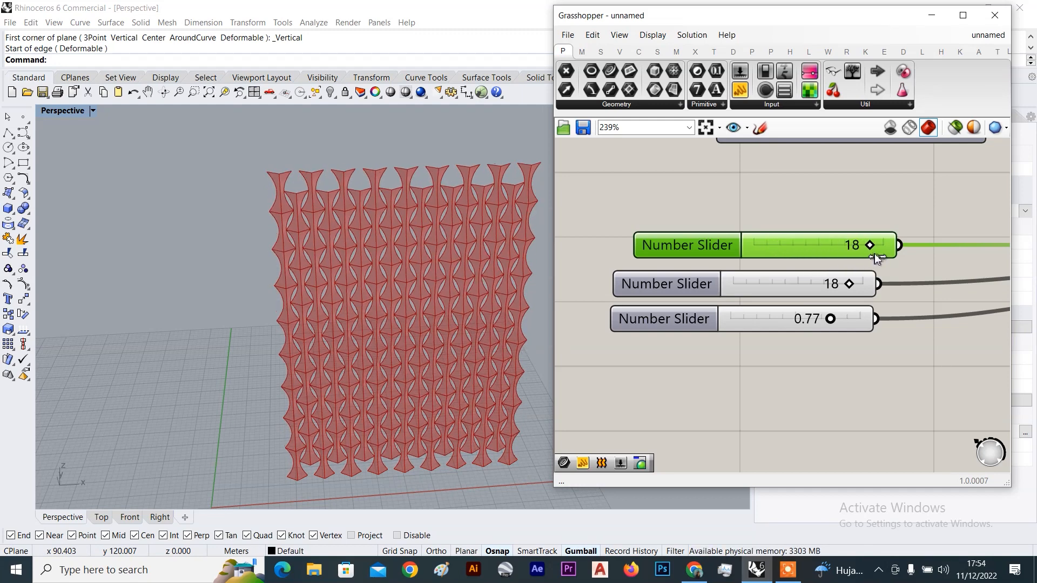
pyautogui.moveTo(849, 283)
pyautogui.mouseDown()
pyautogui.moveTo(822, 283)
pyautogui.moveTo(836, 283)
pyautogui.mouseUp()
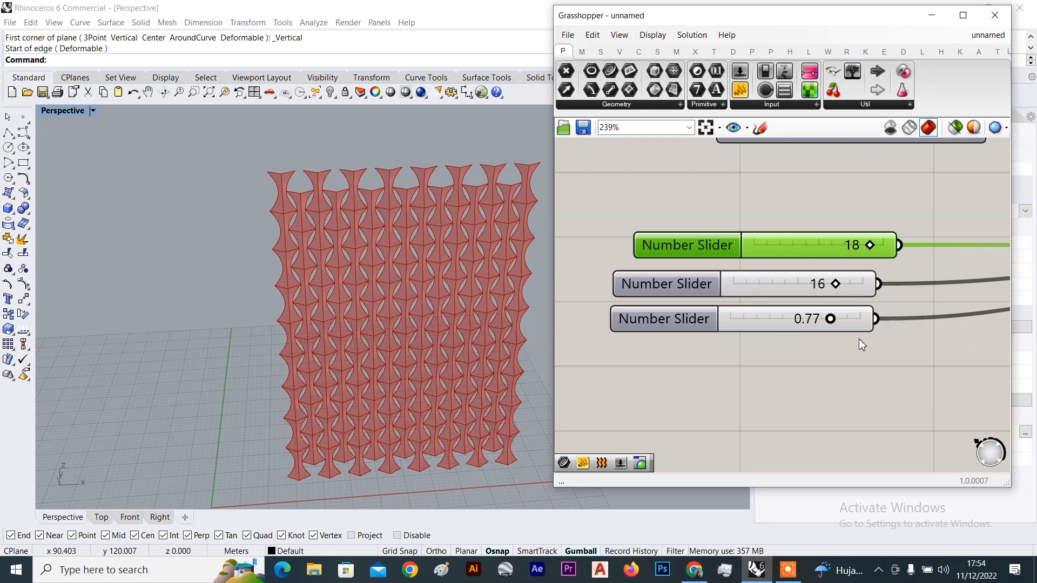
pyautogui.scroll(-4, 859, 339)
pyautogui.scroll(6, 752, 316)
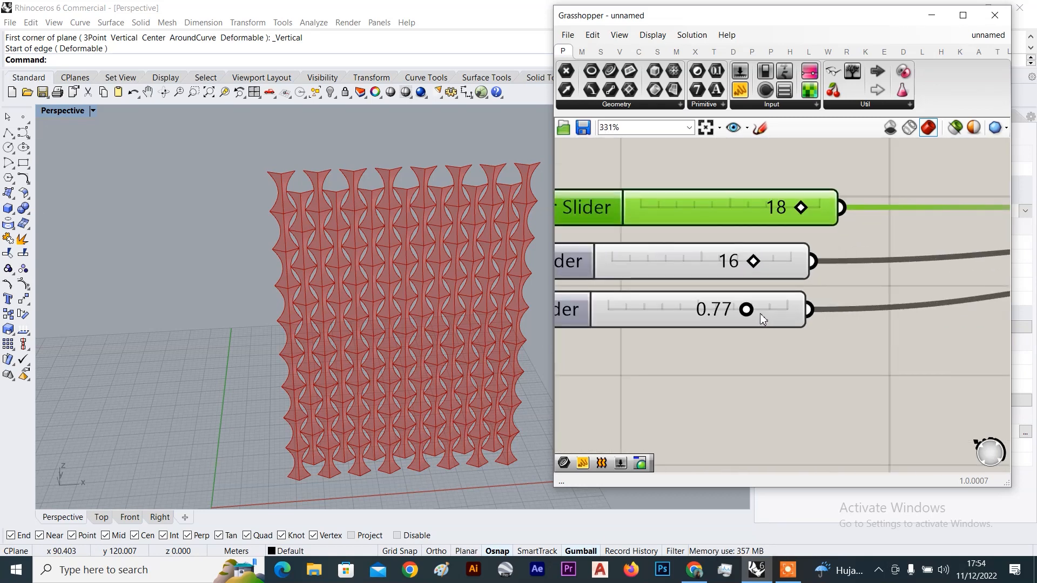
# Try t parameter values from above 0.77 down to about 0.28, orbiting to check the panels
pyautogui.moveTo(747, 310); pyautogui.dragTo(785, 317)
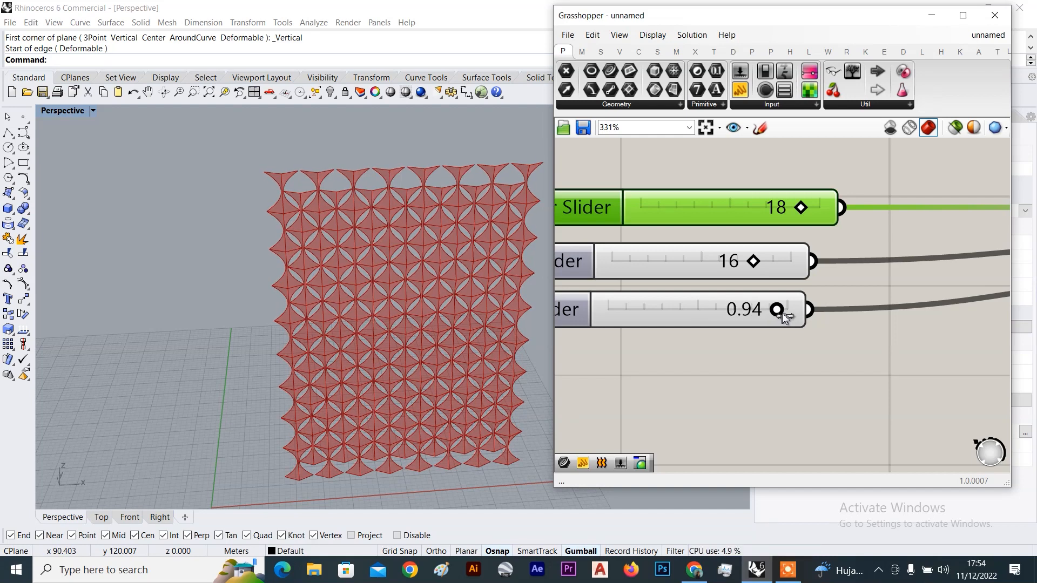
pyautogui.moveTo(759, 318); pyautogui.dragTo(658, 311)
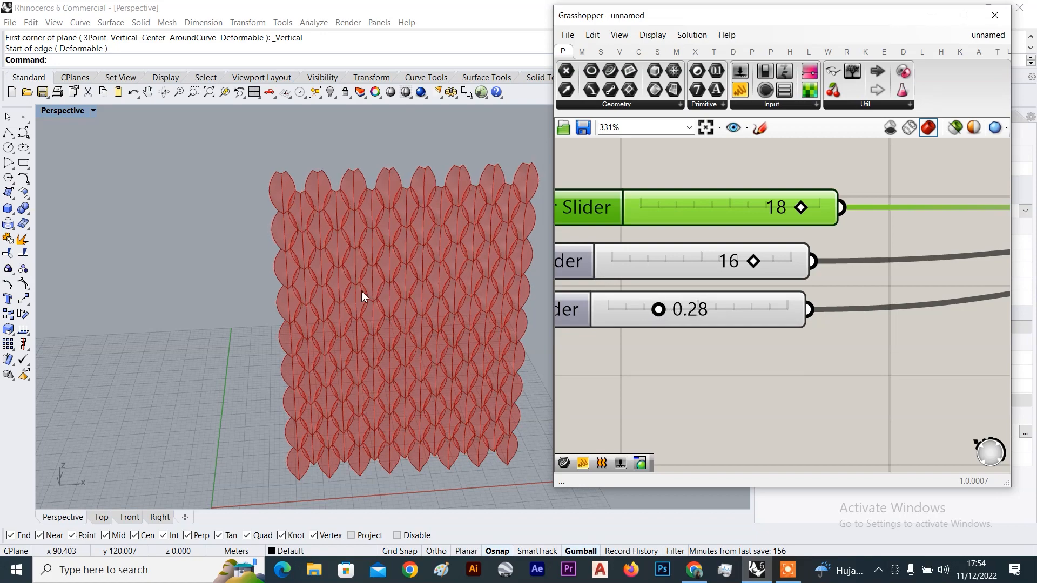
pyautogui.scroll(-2, 430, 271)
pyautogui.scroll(6, 323, 198)
pyautogui.moveTo(322, 198)
pyautogui.mouseDown(button='right')
pyautogui.moveTo(393, 248)
pyautogui.moveTo(401, 214)
pyautogui.moveTo(462, 225)
pyautogui.moveTo(312, 249)
pyautogui.moveTo(250, 180)
pyautogui.mouseUp(button='right')
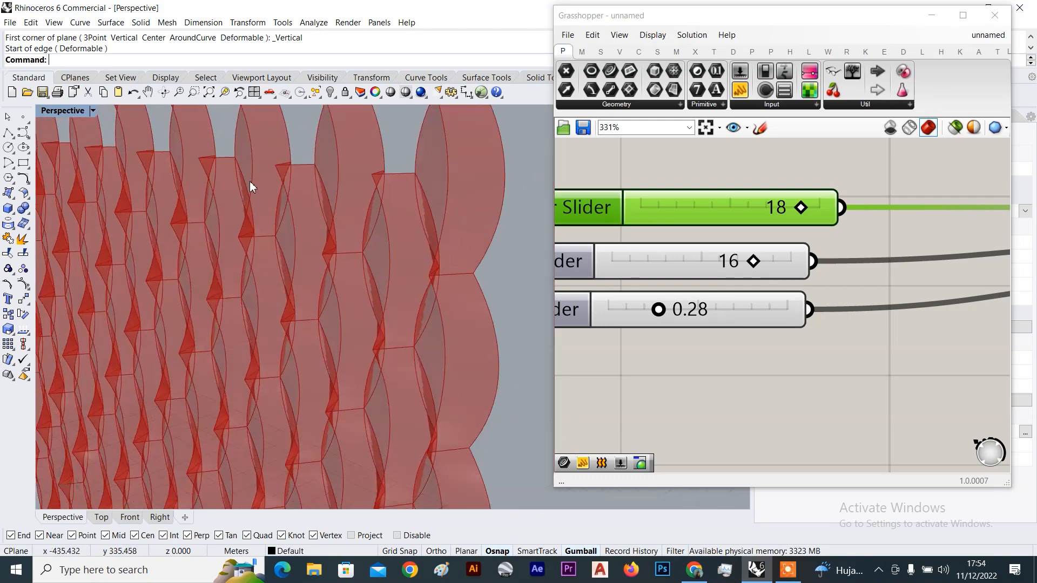
pyautogui.scroll(-8, 251, 183)
pyautogui.moveTo(263, 237); pyautogui.dragTo(230, 277, button='right')
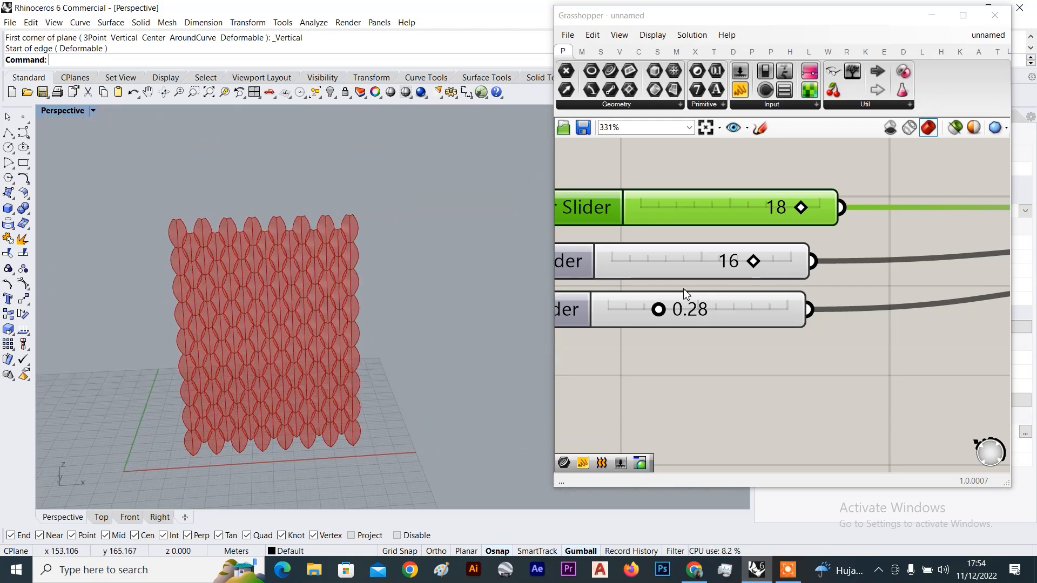
# Raise the t parameter back to 0.80 and orbit around the wall
pyautogui.moveTo(661, 309); pyautogui.dragTo(757, 312)
pyautogui.scroll(-3, 213, 274)
pyautogui.moveTo(213, 275); pyautogui.dragTo(277, 313, button='right')
pyautogui.scroll(5, 278, 312)
pyautogui.scroll(-5, 714, 248)
# Select the Hexagon Cells component and nudge the U divisions slider into place
pyautogui.click(898, 261)
pyautogui.scroll(4, 884, 245)
pyautogui.click(689, 226)
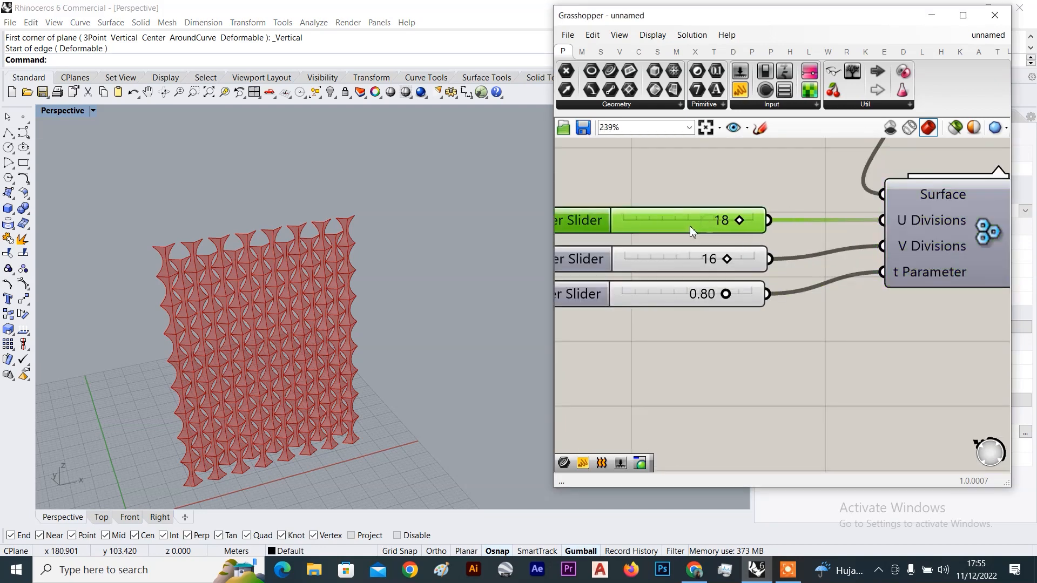
pyautogui.moveTo(689, 226); pyautogui.dragTo(698, 232)
pyautogui.scroll(8, 190, 220)
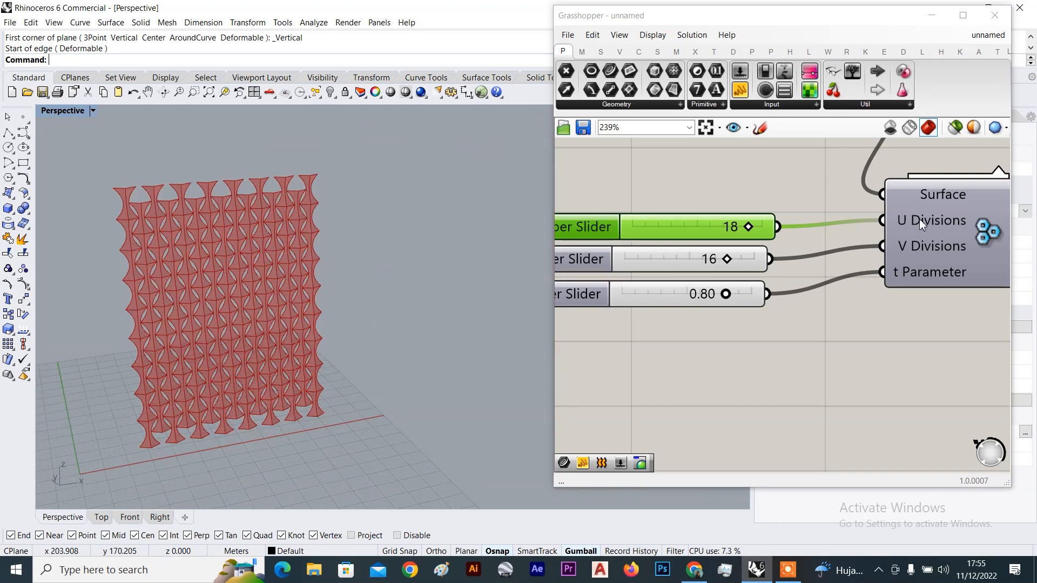
pyautogui.scroll(-5, 919, 219)
pyautogui.scroll(5, 920, 268)
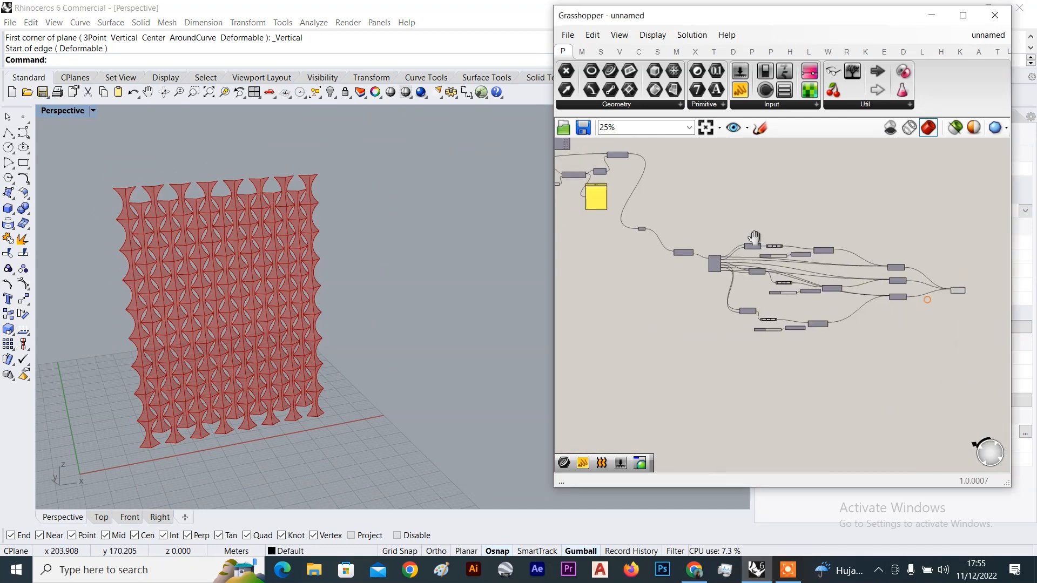
# Bake the Loft component's wall into Rhino
pyautogui.click(850, 264)
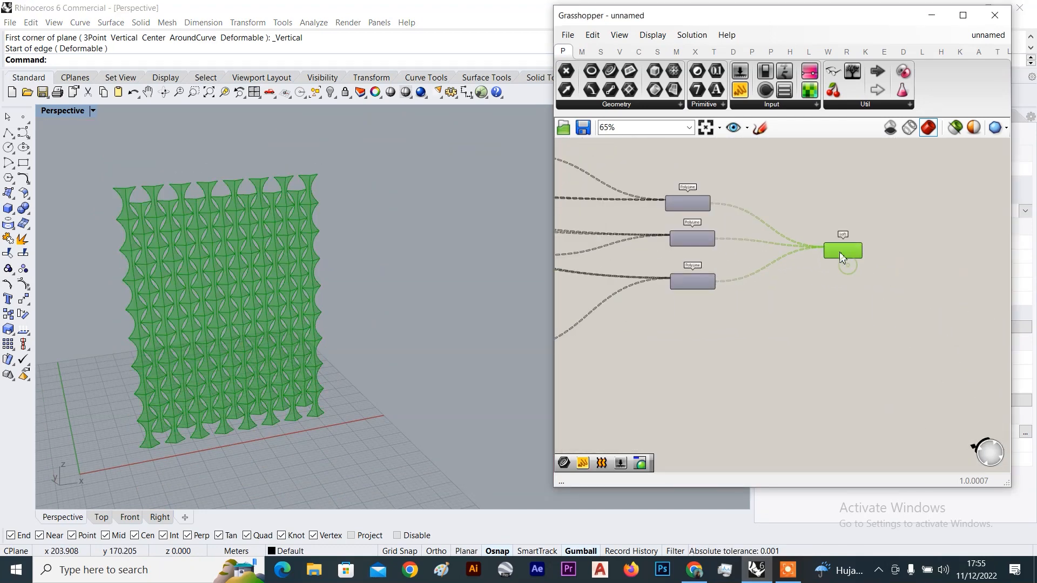
pyautogui.scroll(3, 851, 267)
pyautogui.rightClick(879, 199)
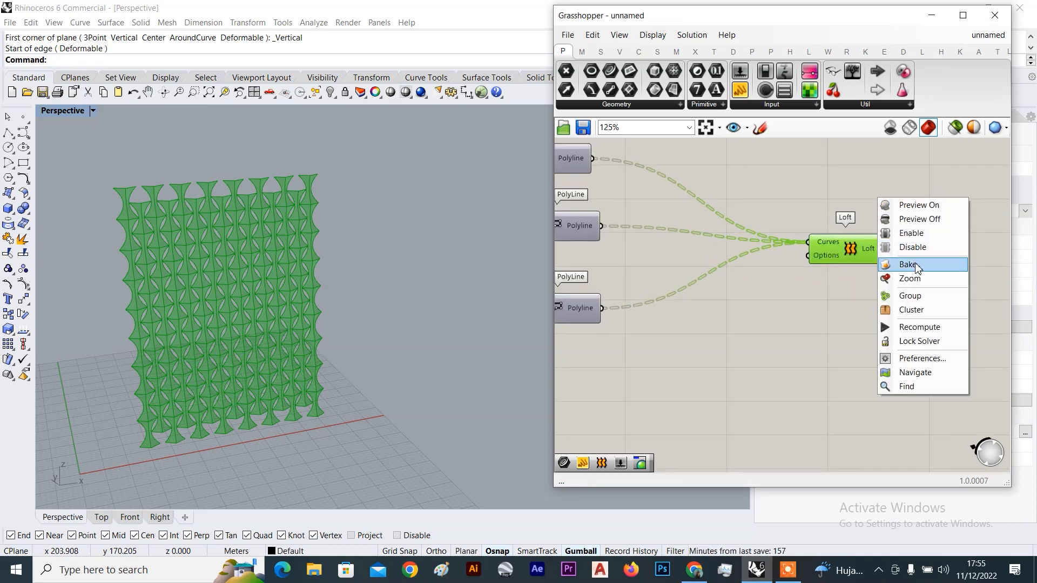
pyautogui.click(910, 264)
# Turn off the loft's Grasshopper preview, minimize Grasshopper, and orbit the Rhino view
pyautogui.rightClick(895, 184)
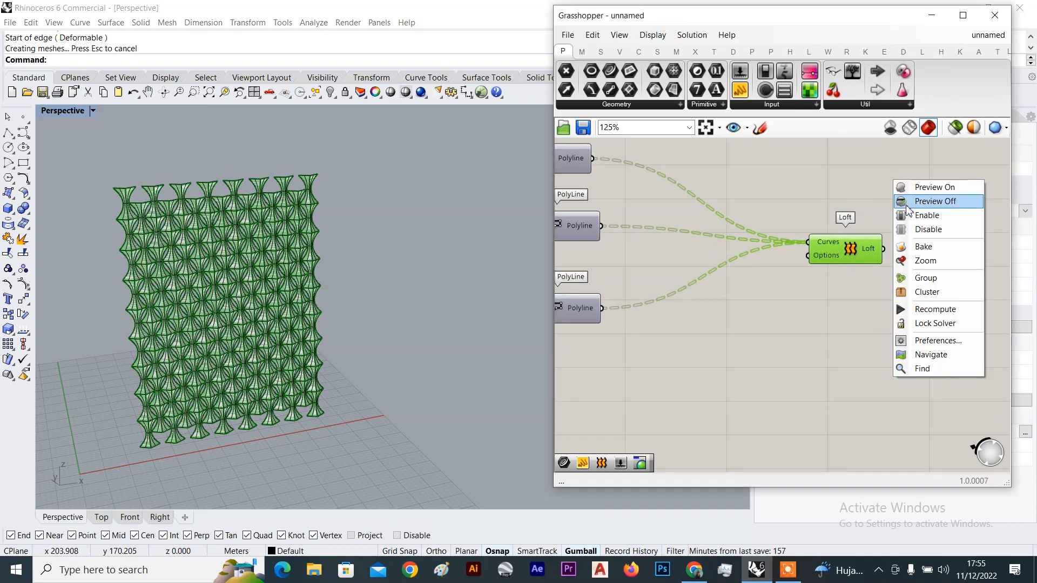
pyautogui.click(921, 201)
pyautogui.click(931, 16)
pyautogui.moveTo(207, 233); pyautogui.dragTo(203, 190, button='right')
pyautogui.click(93, 110)
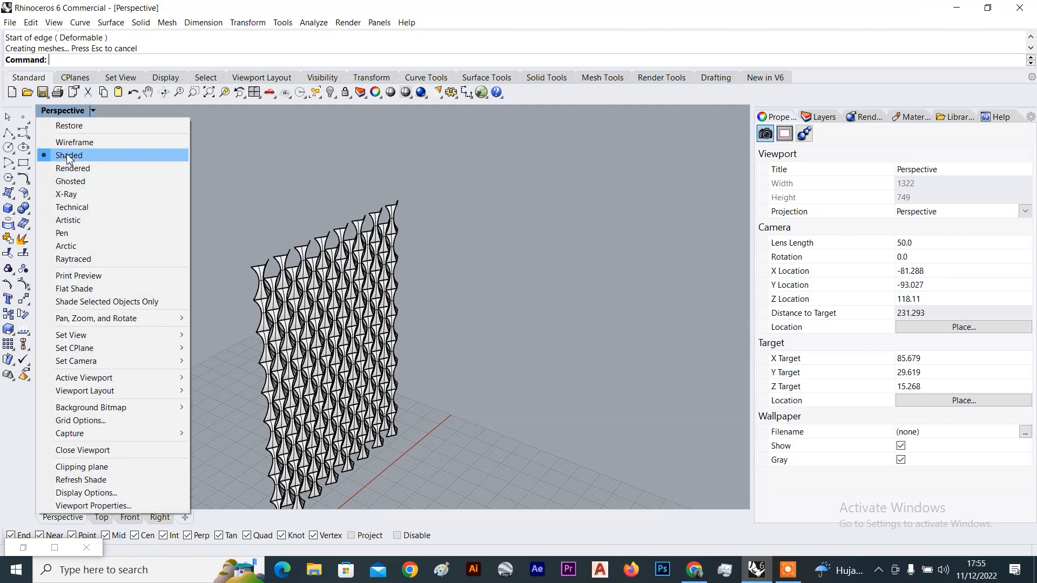
# Switch the Perspective viewport to Rendered and orbit to see both sides of the wall
pyautogui.click(81, 167)
pyautogui.scroll(-4, 270, 352)
pyautogui.moveTo(269, 351); pyautogui.dragTo(207, 344, button='right')
pyautogui.scroll(6, 222, 229)
pyautogui.moveTo(221, 229); pyautogui.dragTo(251, 179, button='right')
pyautogui.scroll(8, 191, 194)
pyautogui.moveTo(396, 242); pyautogui.dragTo(274, 301, button='right')
pyautogui.scroll(-6, 388, 219)
pyautogui.scroll(-9, 556, 274)
pyautogui.moveTo(556, 274); pyautogui.dragTo(468, 308, button='right')
pyautogui.scroll(9, 413, 274)
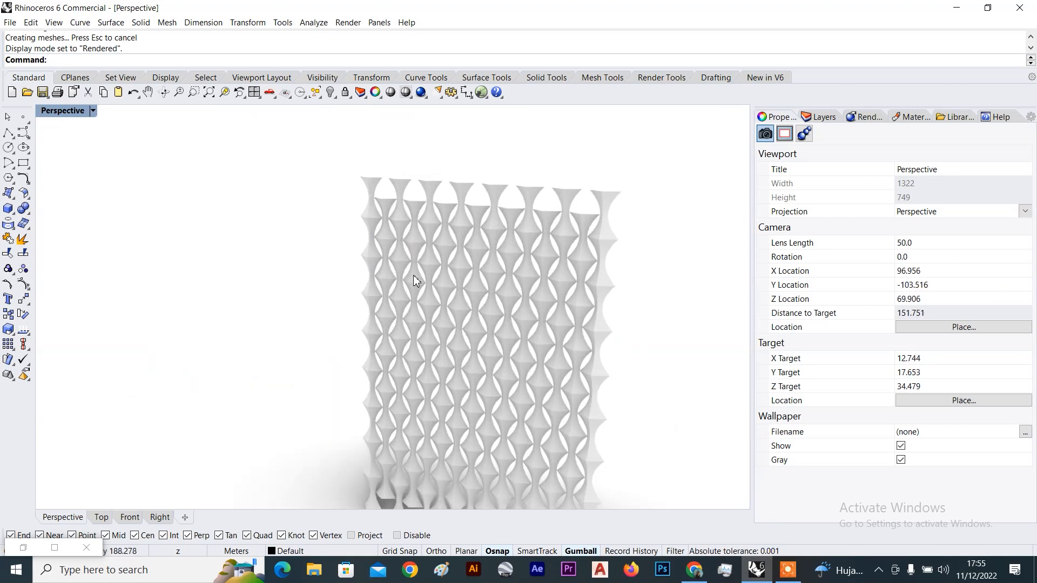
pyautogui.scroll(-5, 413, 274)
pyautogui.moveTo(414, 275); pyautogui.dragTo(497, 253, button='right')
pyautogui.scroll(5, 497, 253)
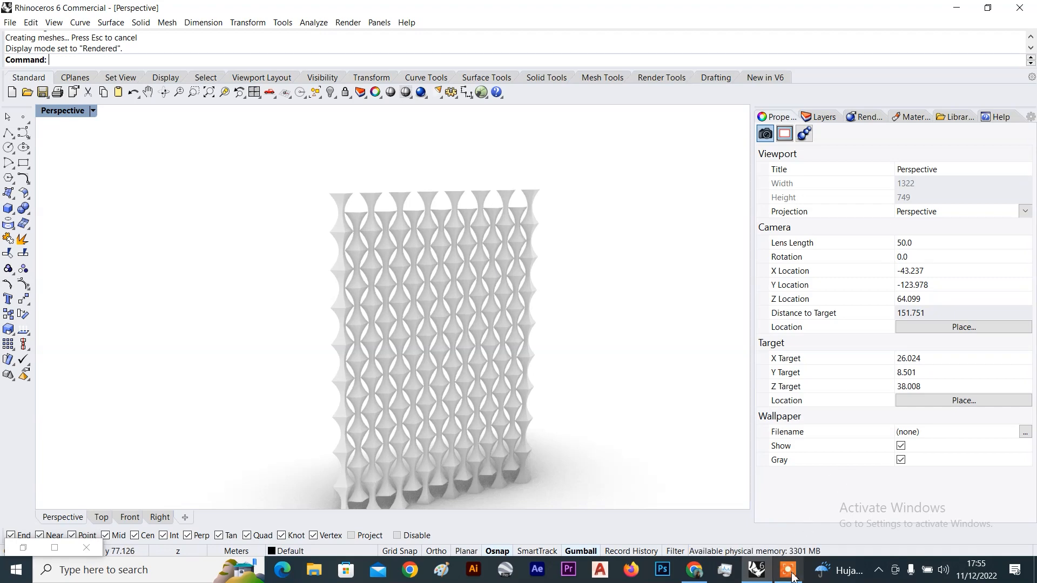
# Orbit and zoom to view the rendered wall obliquely and then face-on
pyautogui.moveTo(791, 576)
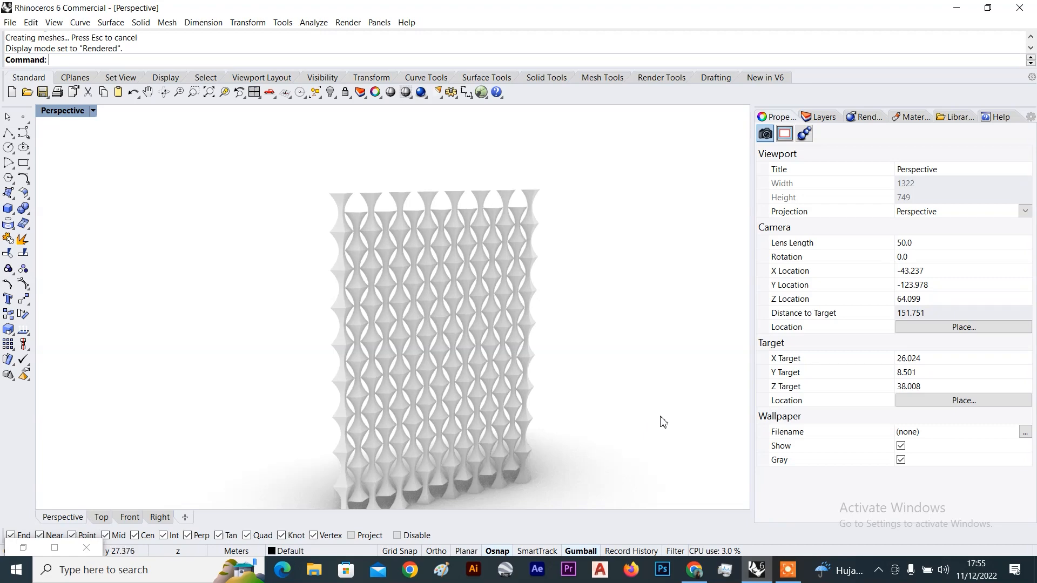
pyautogui.scroll(-3, 562, 297)
pyautogui.moveTo(562, 297); pyautogui.dragTo(615, 324, button='right')
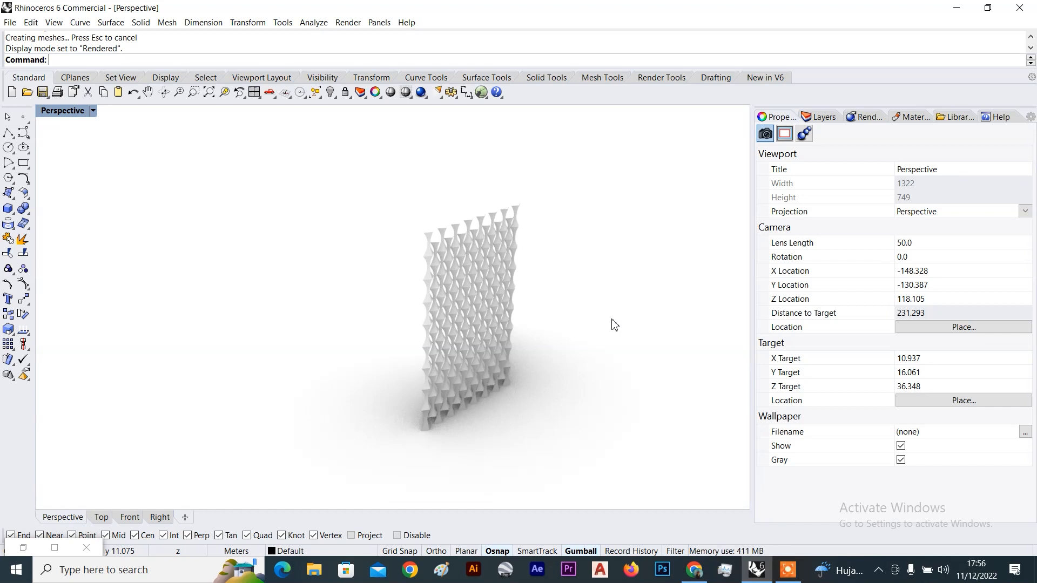
pyautogui.moveTo(543, 308)
pyautogui.mouseDown(button='right')
pyautogui.moveTo(440, 306)
pyautogui.moveTo(413, 284)
pyautogui.moveTo(438, 273)
pyautogui.moveTo(507, 307)
pyautogui.moveTo(486, 310)
pyautogui.moveTo(523, 308)
pyautogui.moveTo(478, 314)
pyautogui.mouseUp(button='right')
pyautogui.scroll(6, 507, 306)
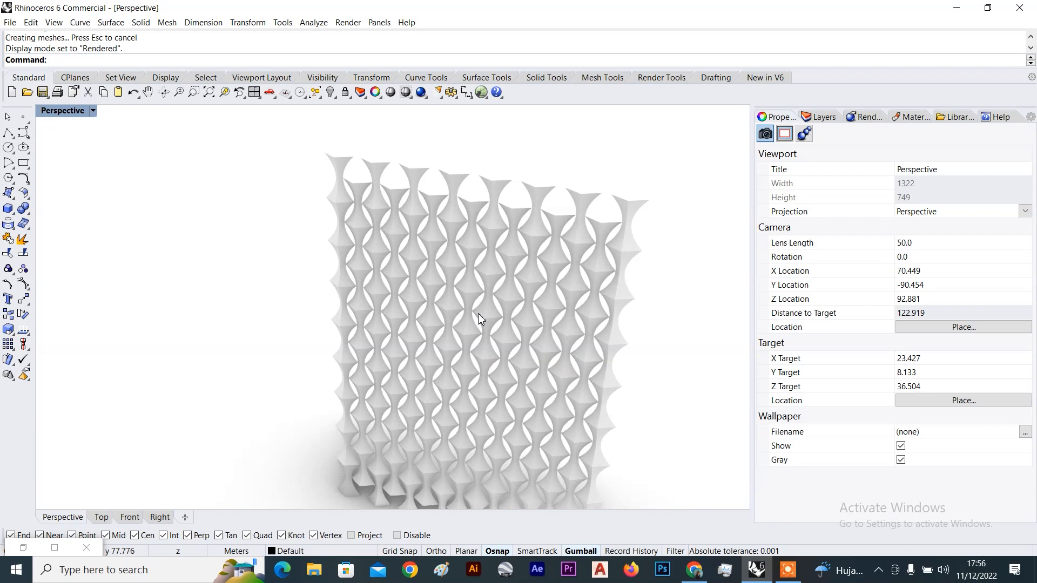
pyautogui.moveTo(348, 271); pyautogui.dragTo(405, 189, button='right')
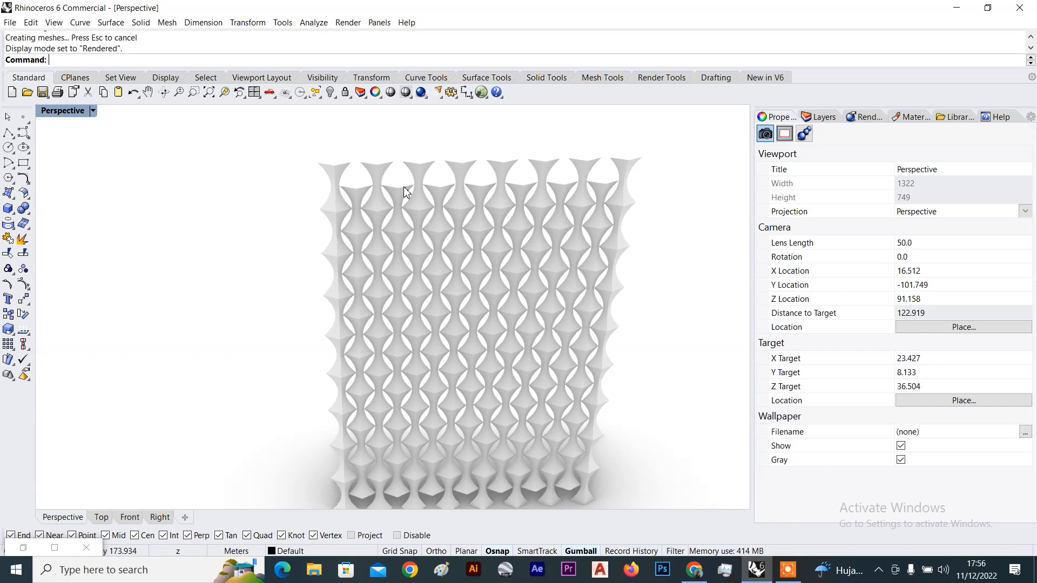
pyautogui.scroll(-8, 500, 204)
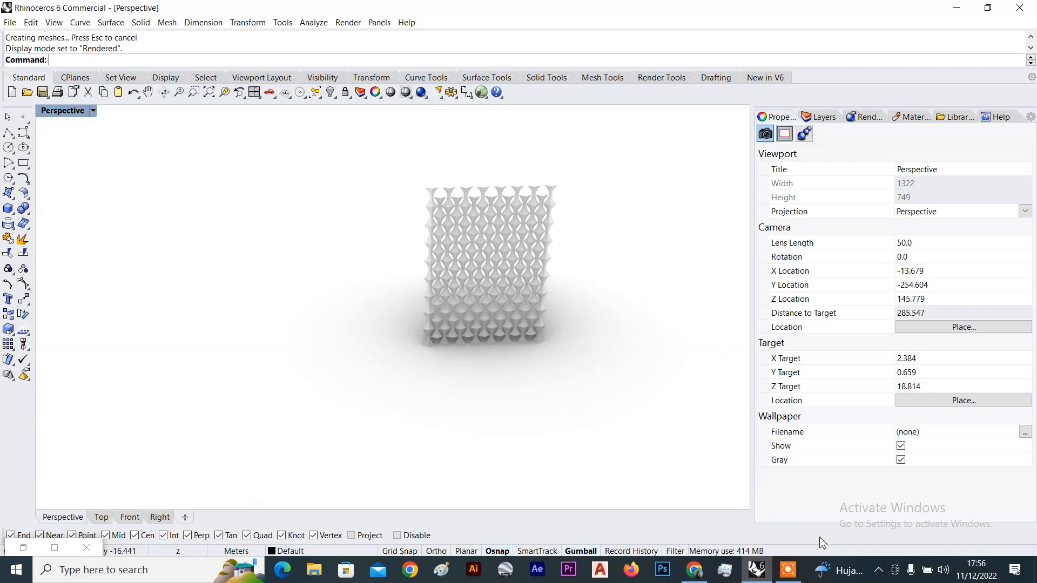